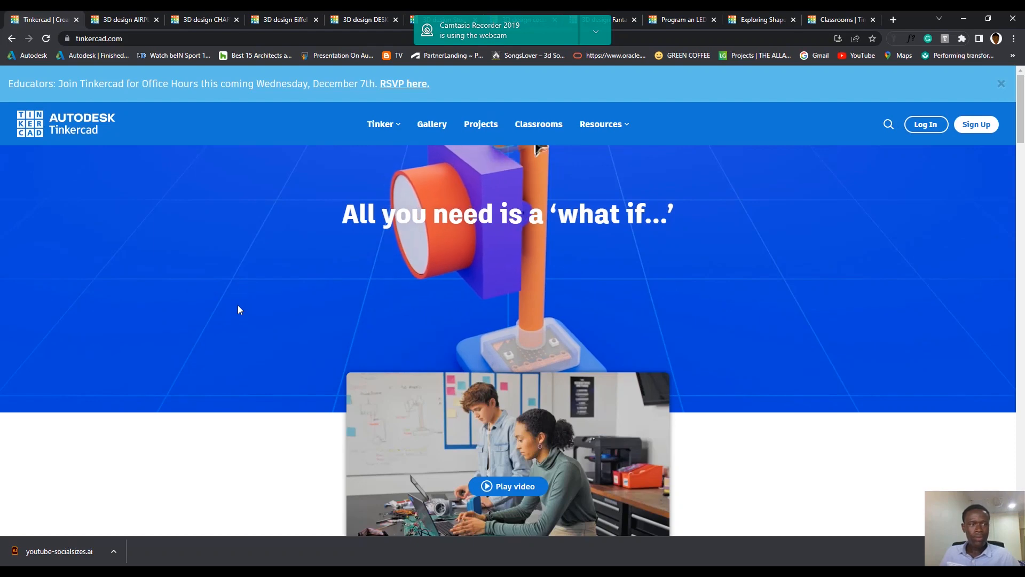
# Step: Play the introduction video on the Tinkercad homepage
pyautogui.click(130, 41)
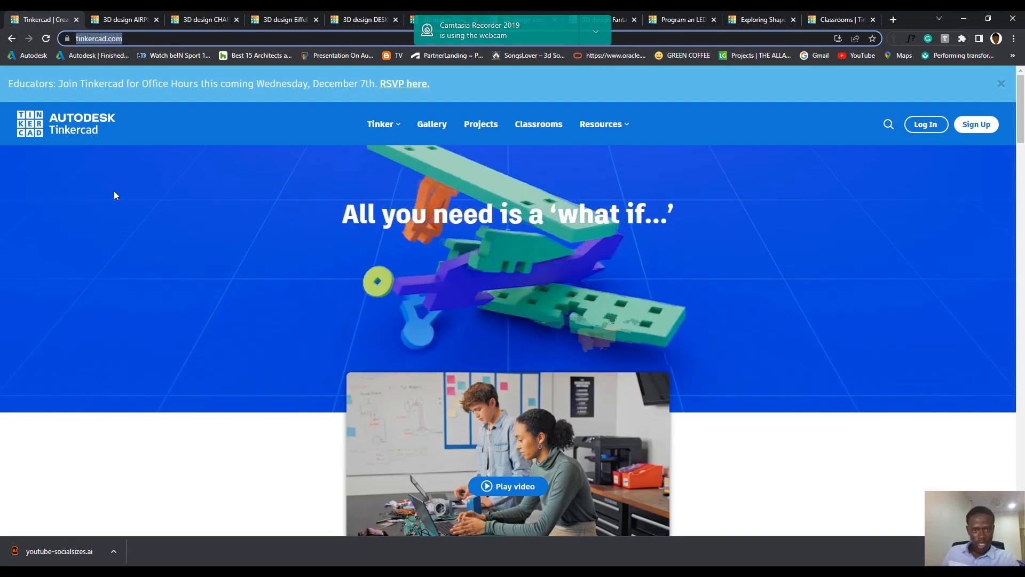
pyautogui.scroll(-3, 114, 195)
pyautogui.scroll(2, 114, 195)
pyautogui.scroll(-1, 114, 193)
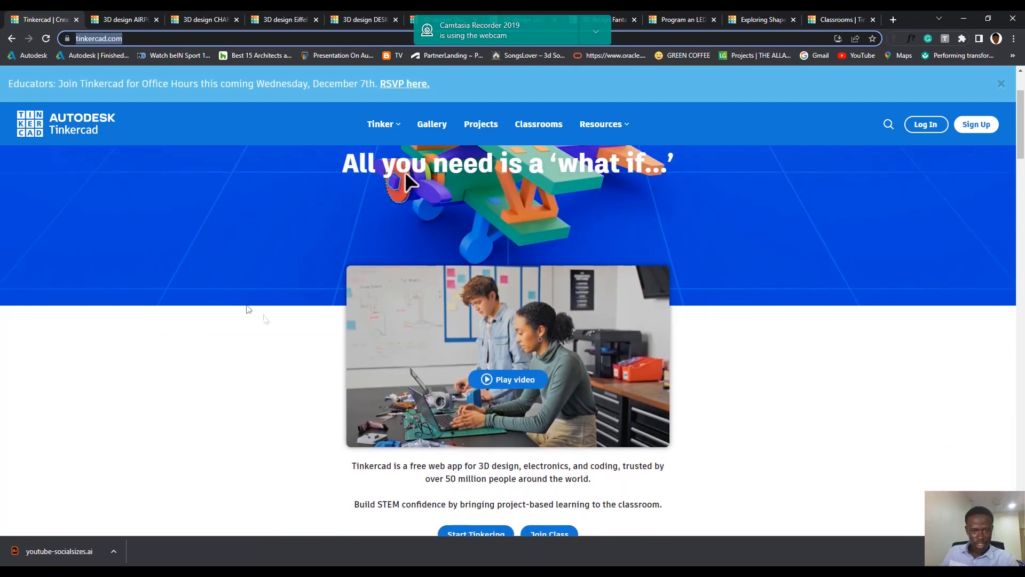
pyautogui.click(491, 379)
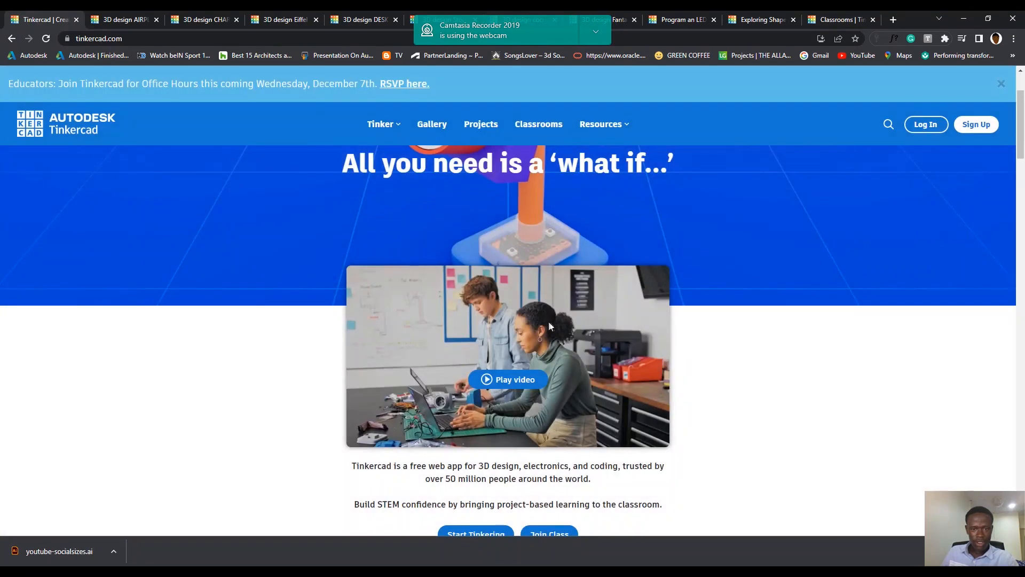
# Step: Look through the homepage sections on starting, joining a class, learning by doing and safety for all ages
pyautogui.scroll(-4, 582, 331)
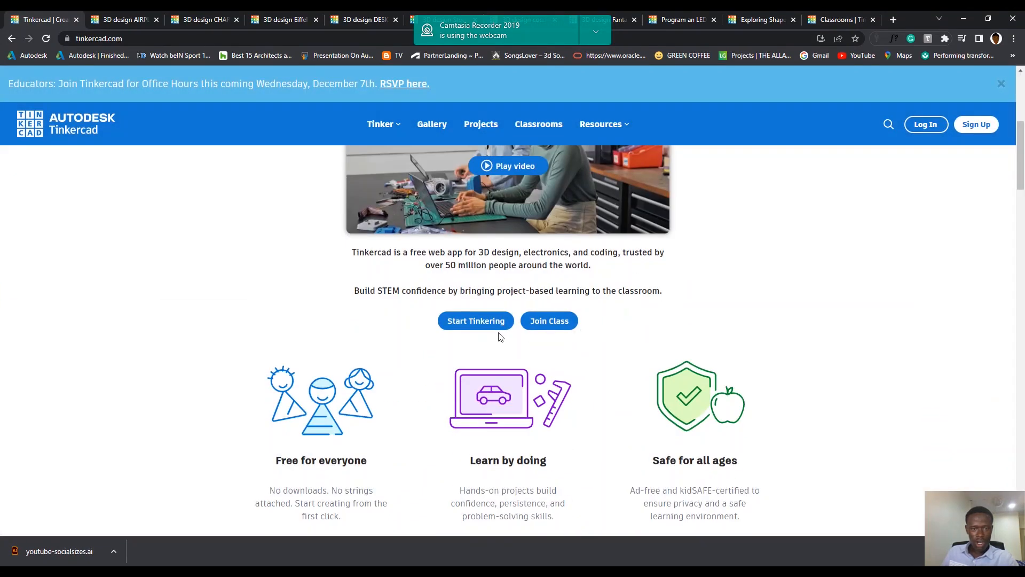
pyautogui.scroll(1, 476, 331)
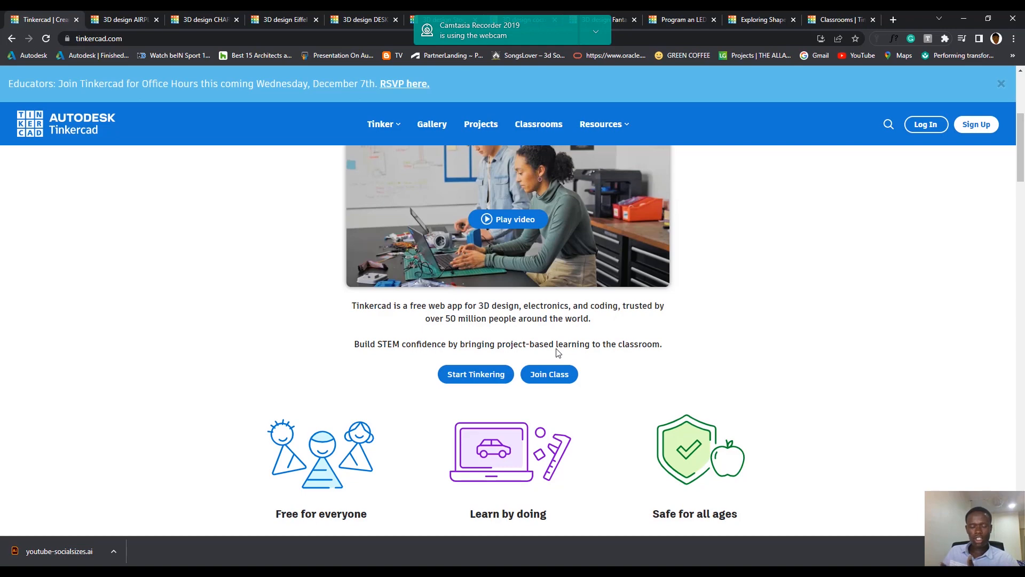
pyautogui.scroll(2, 558, 355)
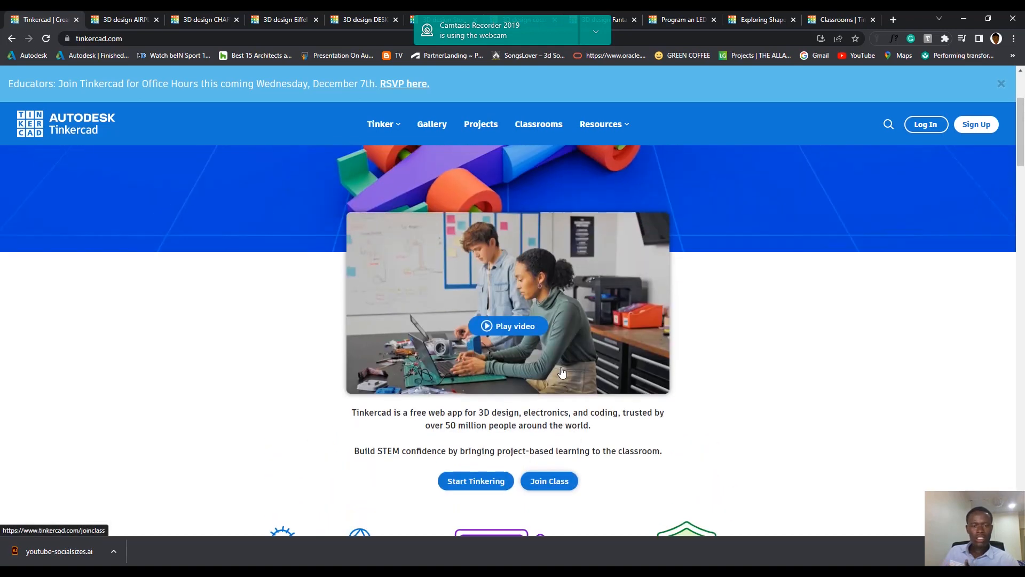
pyautogui.scroll(-2, 561, 365)
pyautogui.scroll(-3, 562, 368)
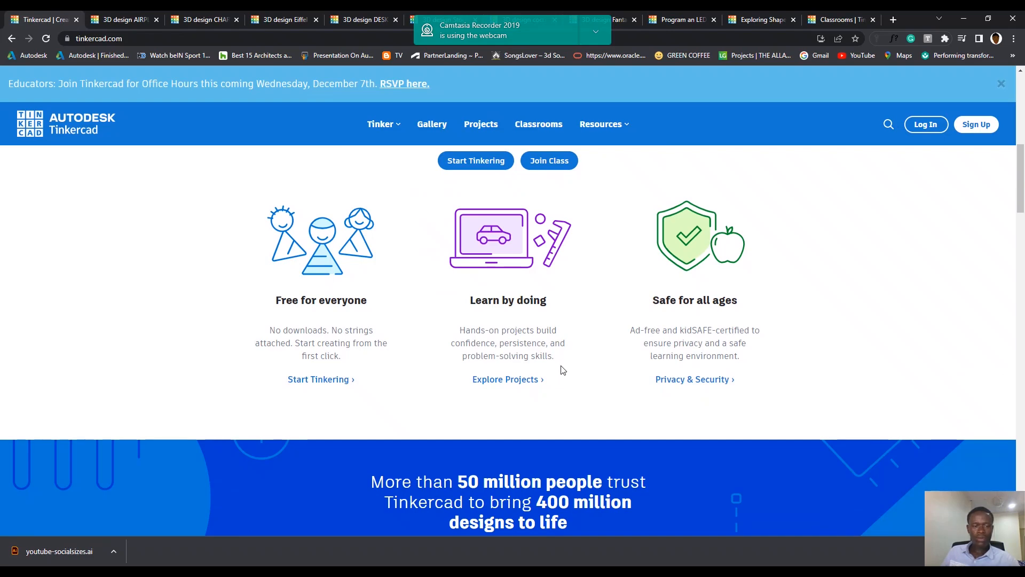
pyautogui.scroll(-5, 562, 370)
pyautogui.scroll(10, 562, 371)
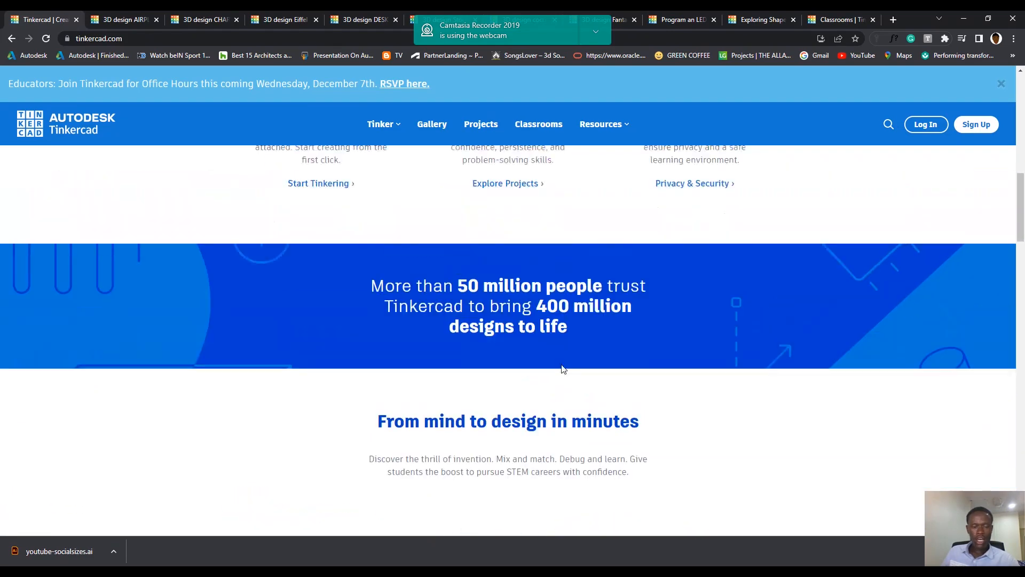
pyautogui.scroll(4, 562, 372)
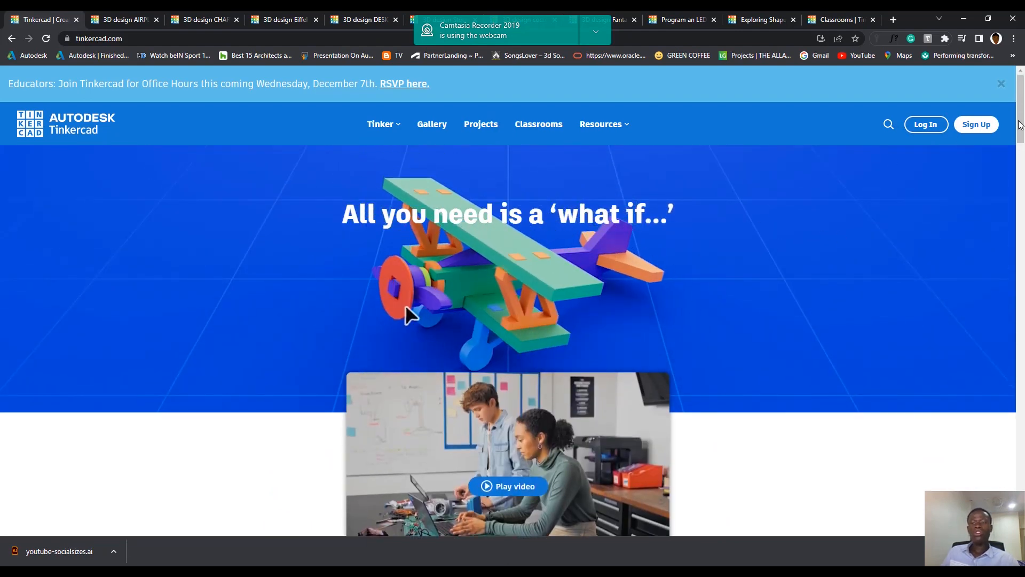
# Step: Start the Tinkercad sign-up, choose a personal account, show the additional sign-in options and sign in with Google
pyautogui.click(974, 126)
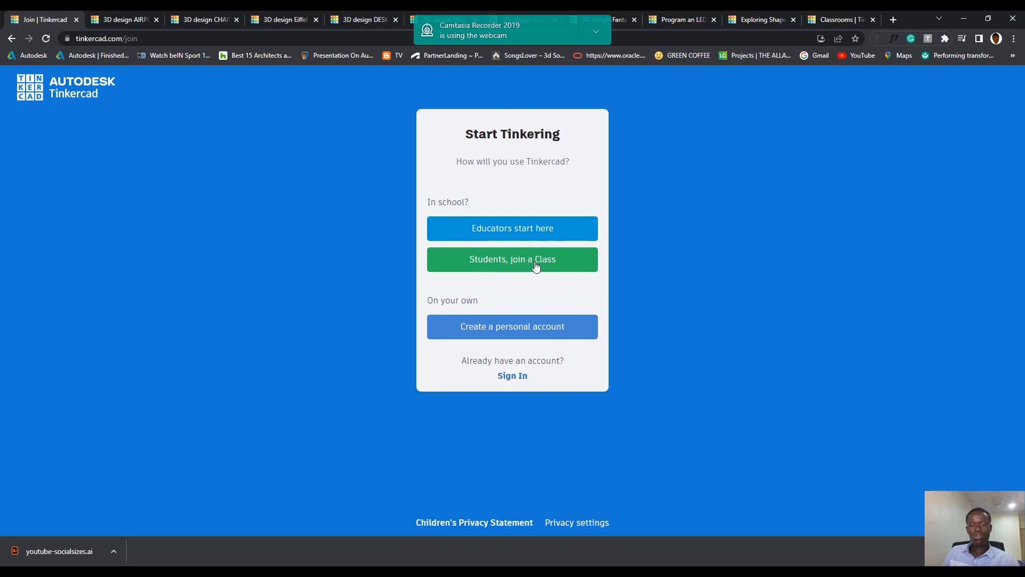
pyautogui.click(520, 332)
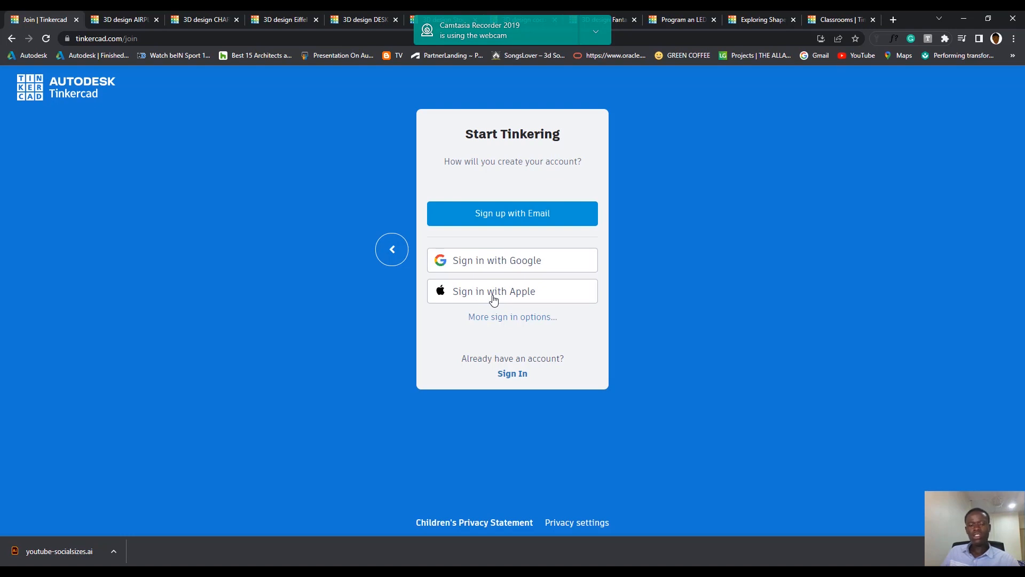
pyautogui.click(499, 317)
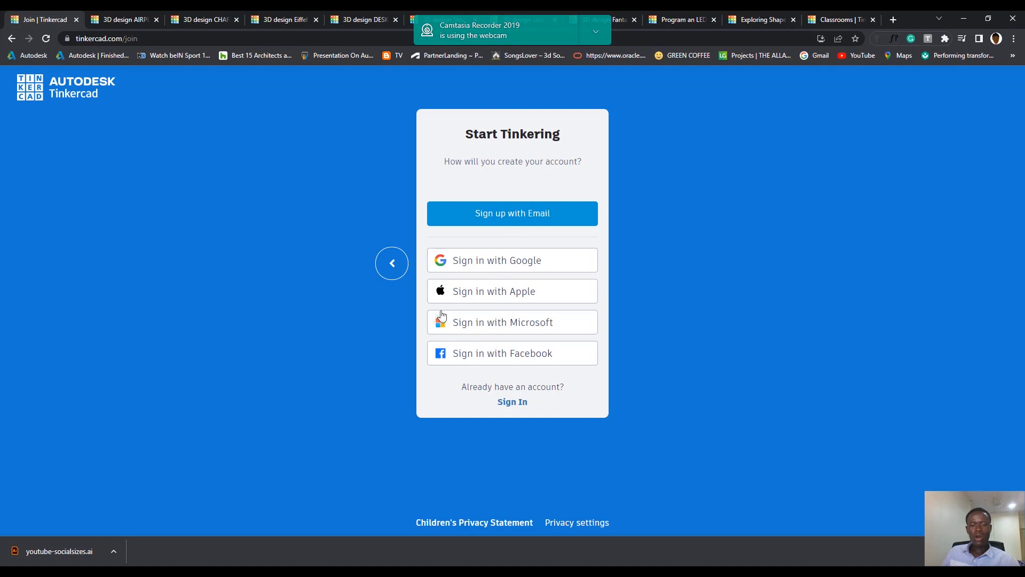
pyautogui.click(512, 261)
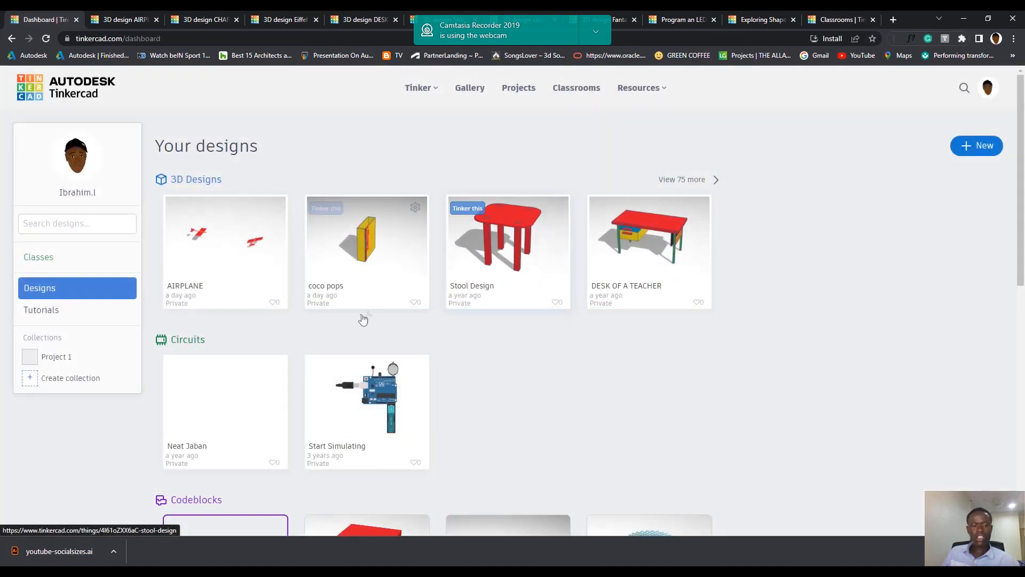
# Step: Open the Basket sample from the dashboard's Codeblocks section and make an editable copy of it
pyautogui.scroll(-2, 473, 339)
pyautogui.scroll(2, 473, 338)
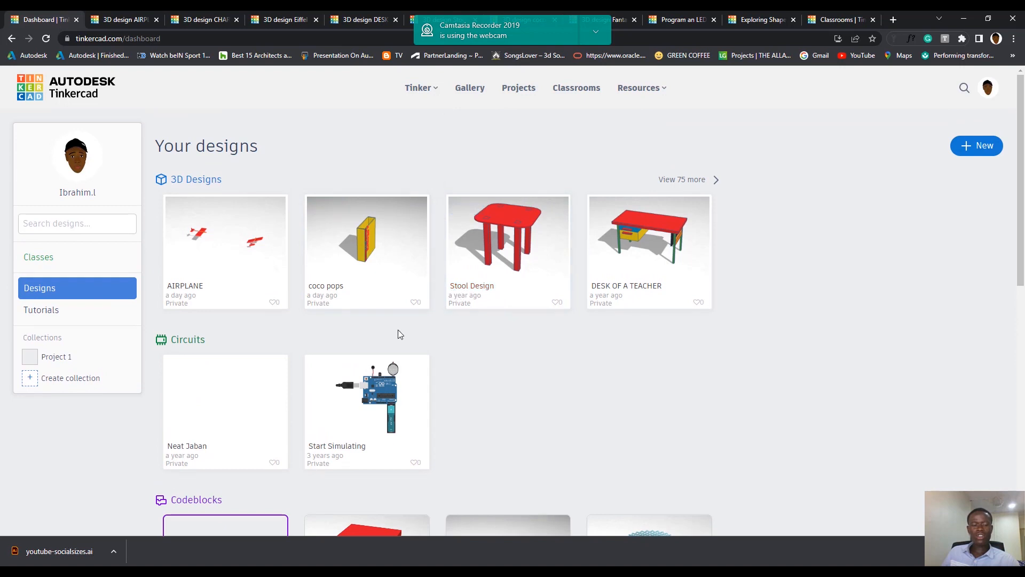
pyautogui.scroll(-3, 399, 334)
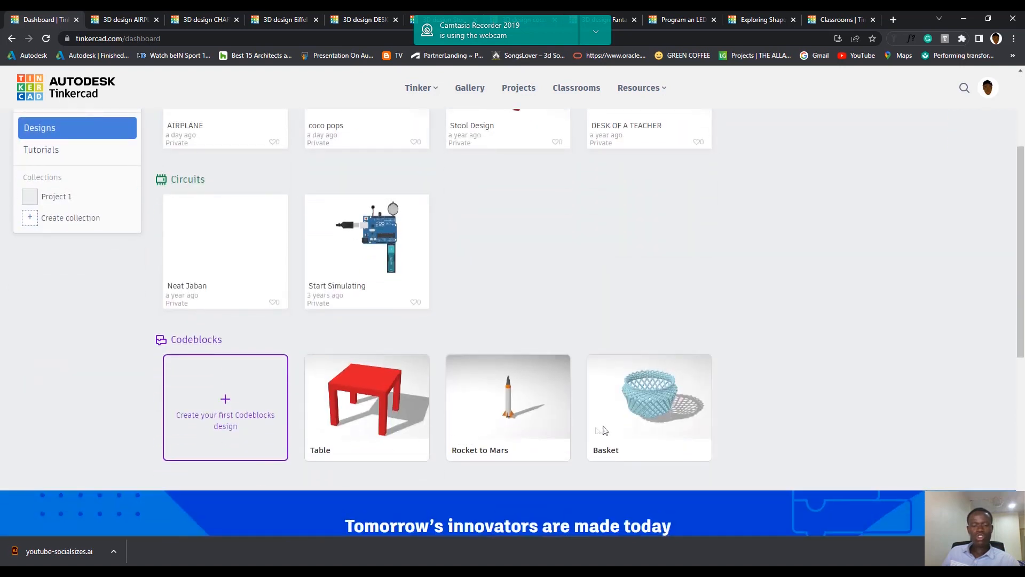
pyautogui.click(657, 400)
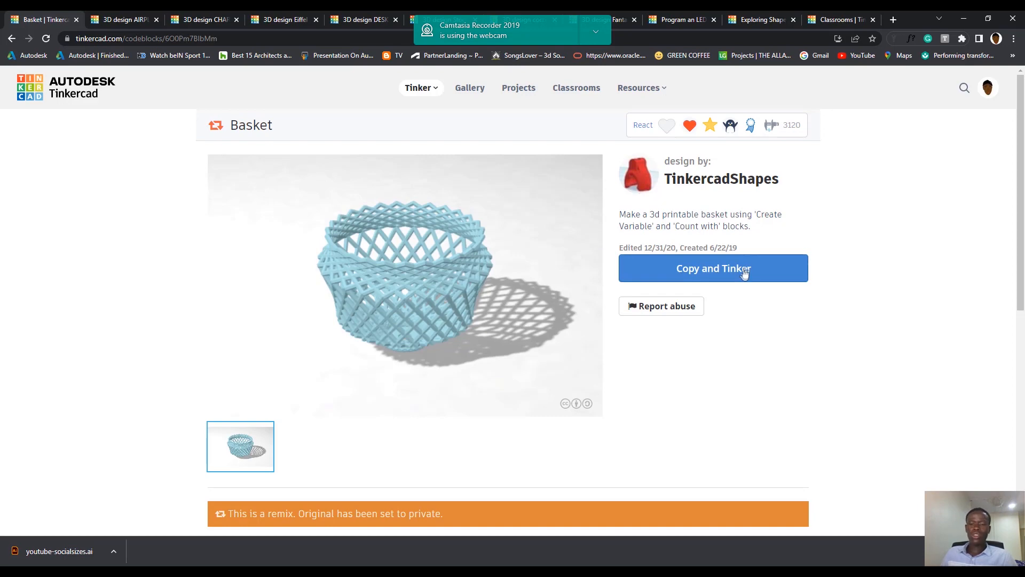
pyautogui.click(729, 276)
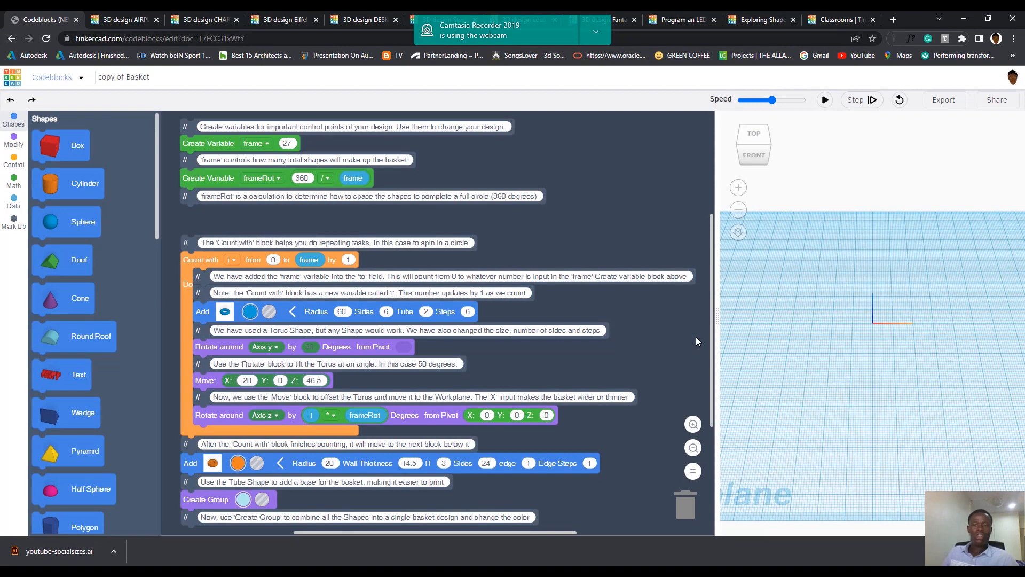
# Step: Examine the basket's code blocks, from the frame variables through the counting loop to the final grouping
pyautogui.scroll(-2, 437, 320)
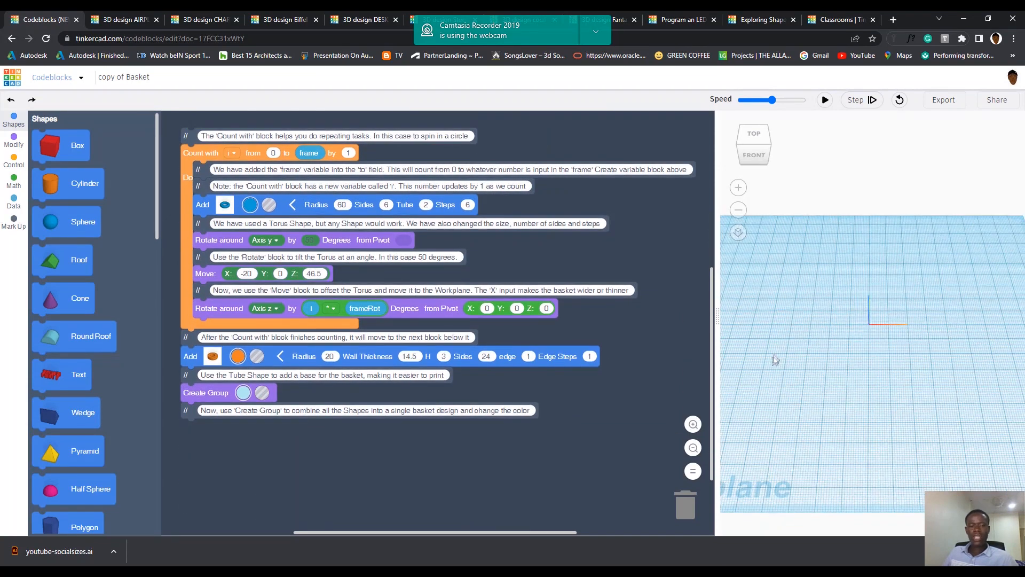
pyautogui.scroll(4, 329, 382)
pyautogui.scroll(-4, 843, 343)
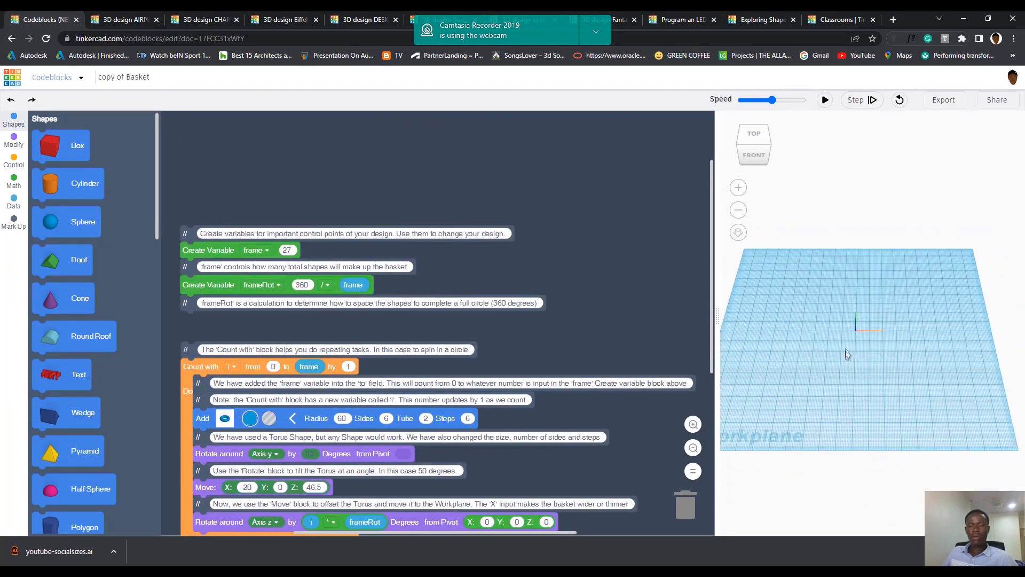
pyautogui.scroll(-2, 839, 354)
pyautogui.scroll(-4, 381, 251)
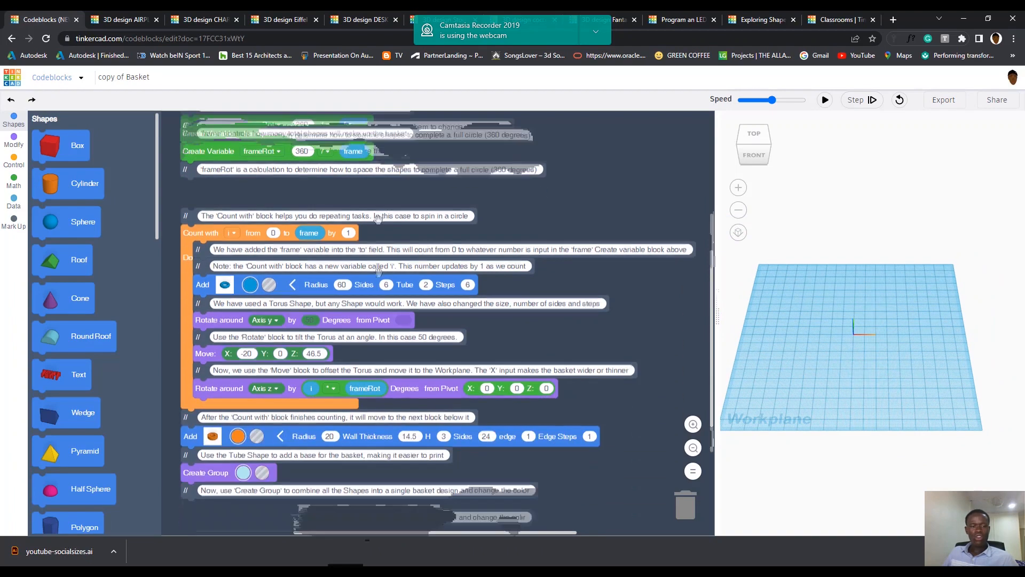
pyautogui.scroll(2, 326, 288)
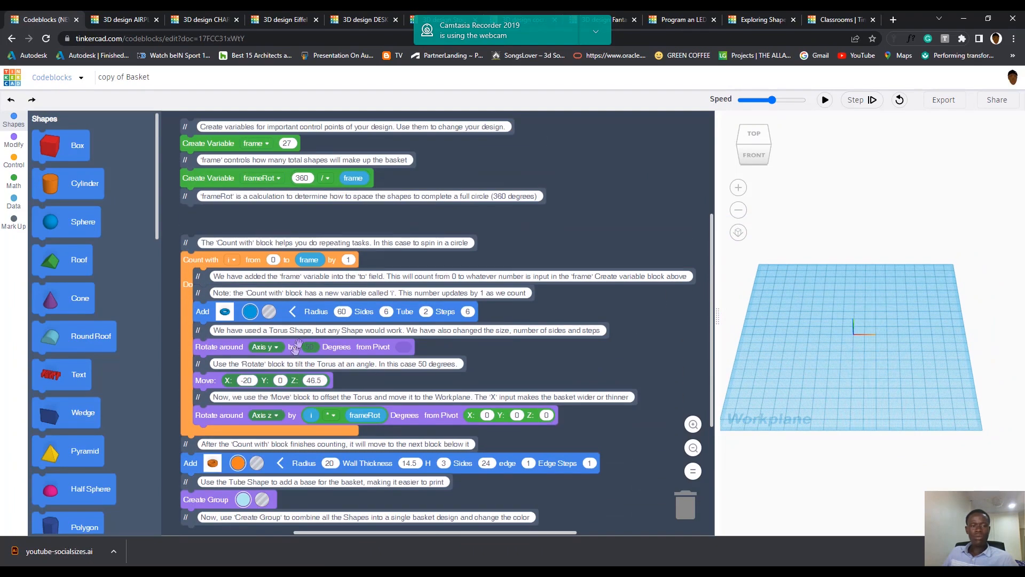
pyautogui.scroll(4, 303, 312)
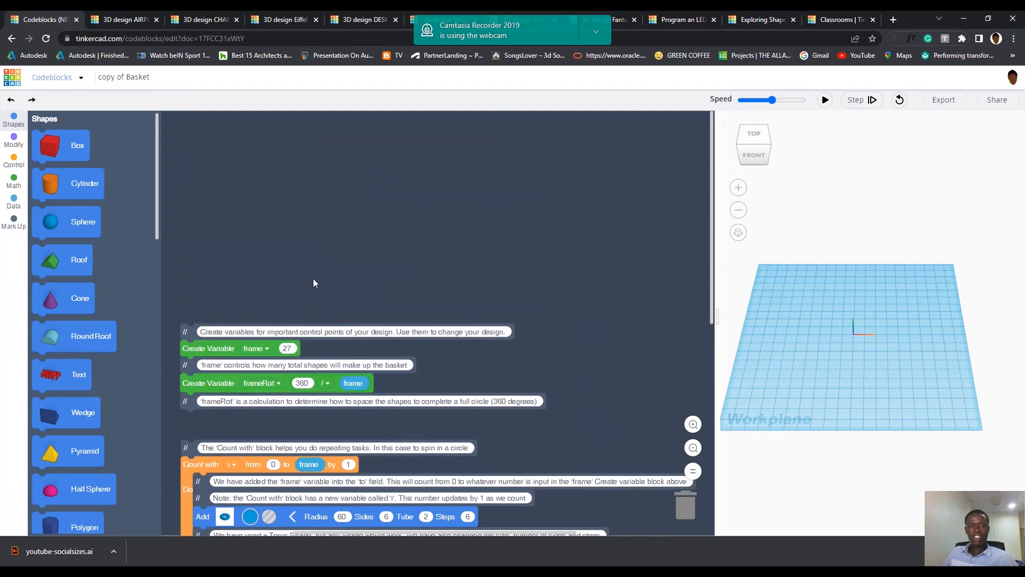
pyautogui.scroll(-2, 315, 286)
pyautogui.scroll(3, 779, 329)
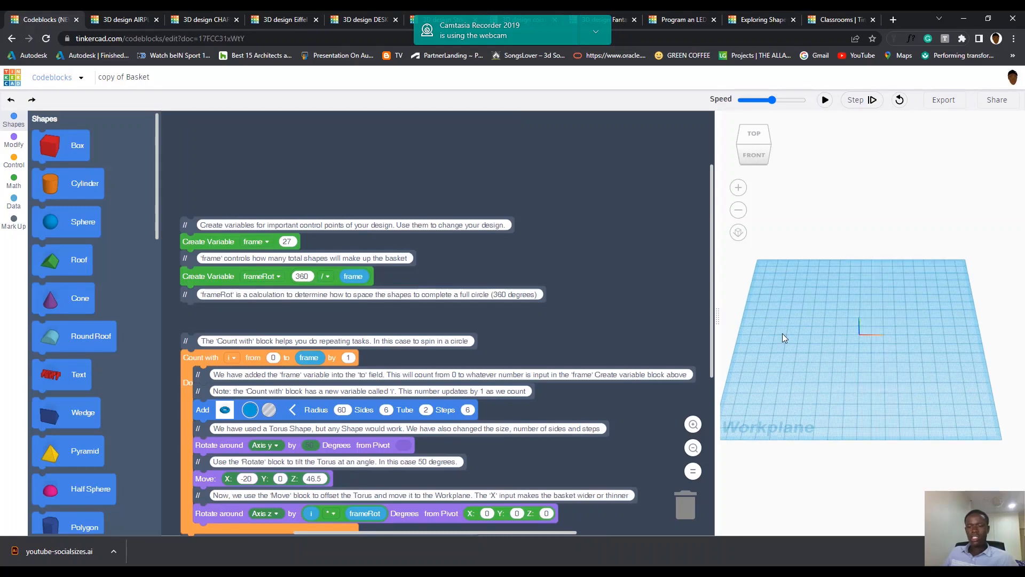
pyautogui.scroll(-1, 804, 340)
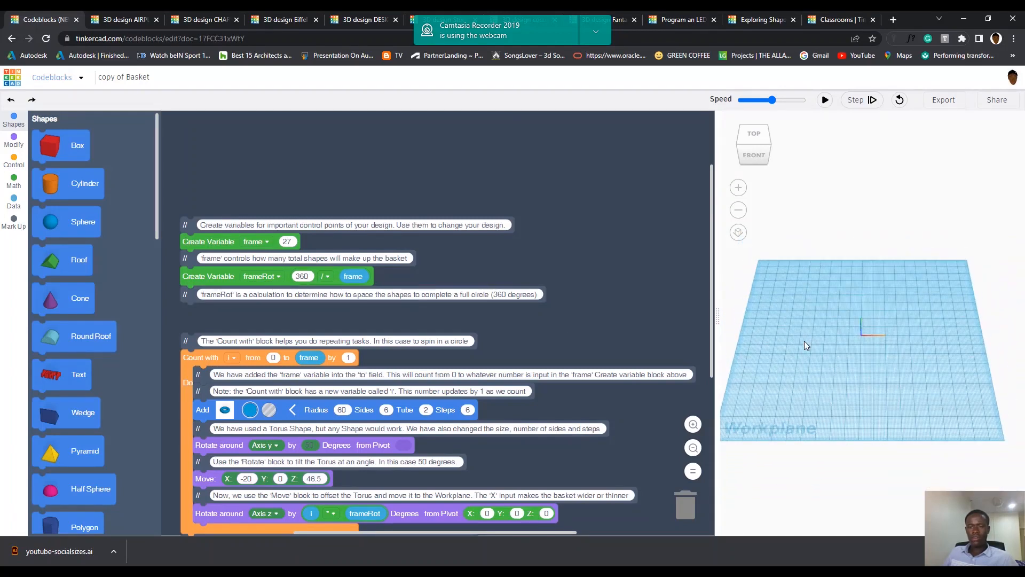
# Step: Run the basket's code to build the model and view the finished basket from another side
pyautogui.click(825, 100)
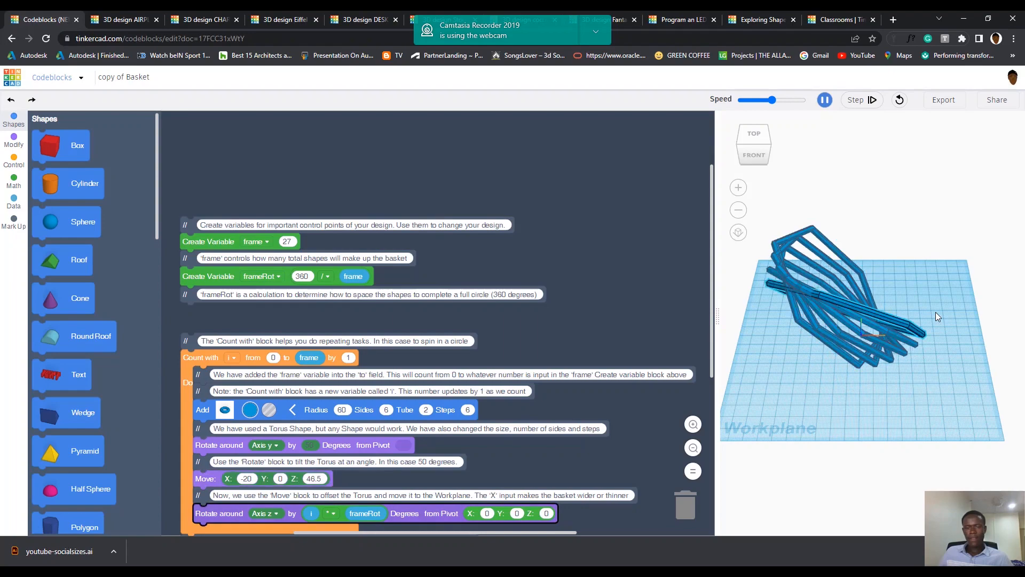
pyautogui.scroll(-5, 486, 330)
pyautogui.scroll(2, 251, 283)
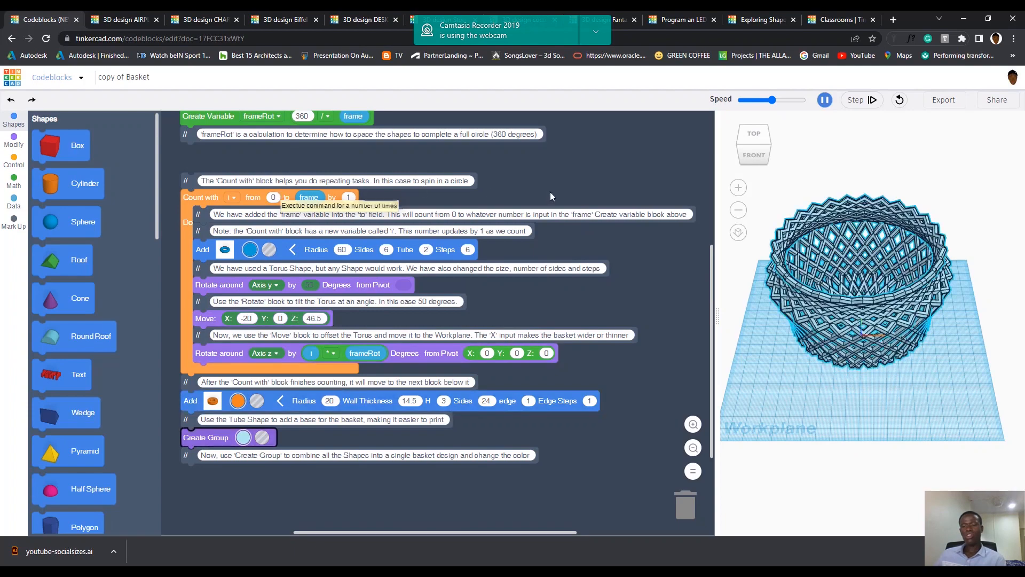
pyautogui.moveTo(934, 386); pyautogui.dragTo(633, 298, button='right')
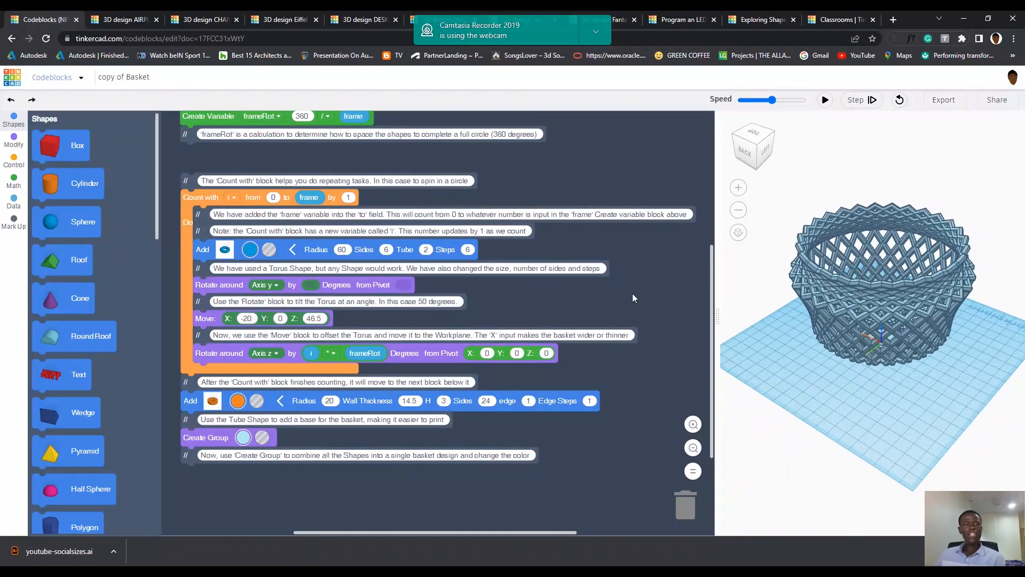
# Step: Switch to the AIRPLANE 3D design and inspect both planes up close and from another side
pyautogui.click(123, 19)
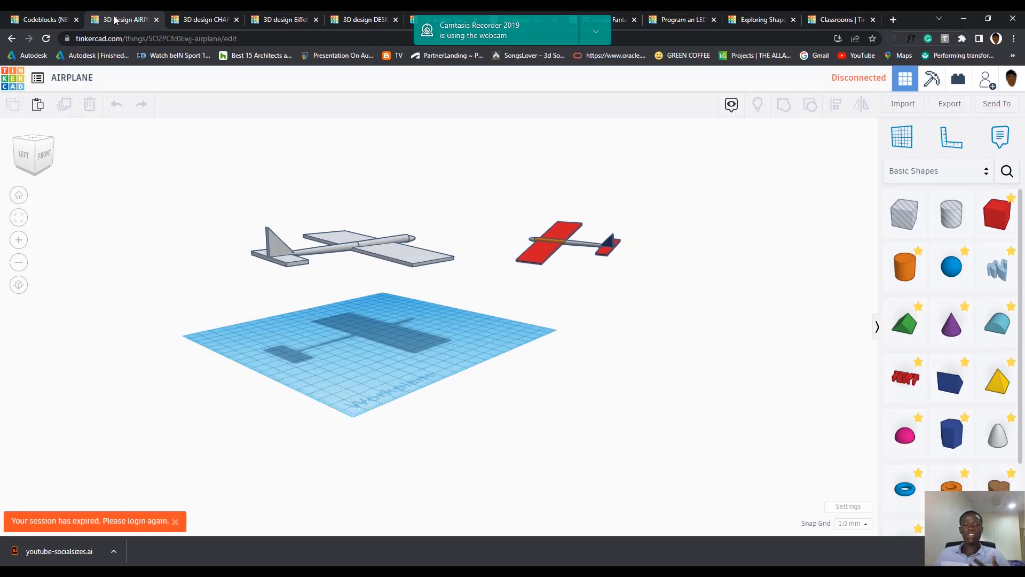
pyautogui.scroll(3, 331, 323)
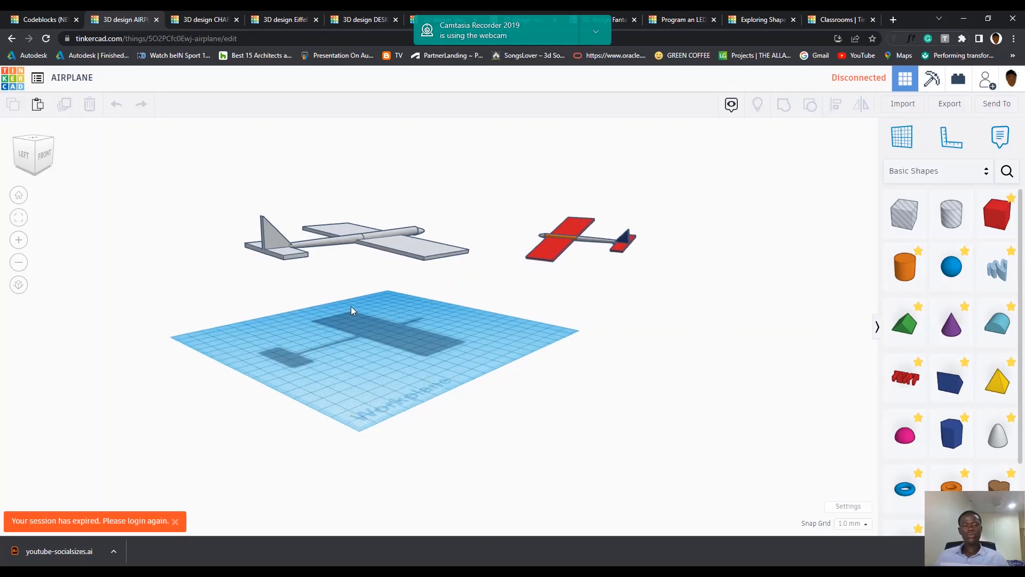
pyautogui.scroll(1, 342, 302)
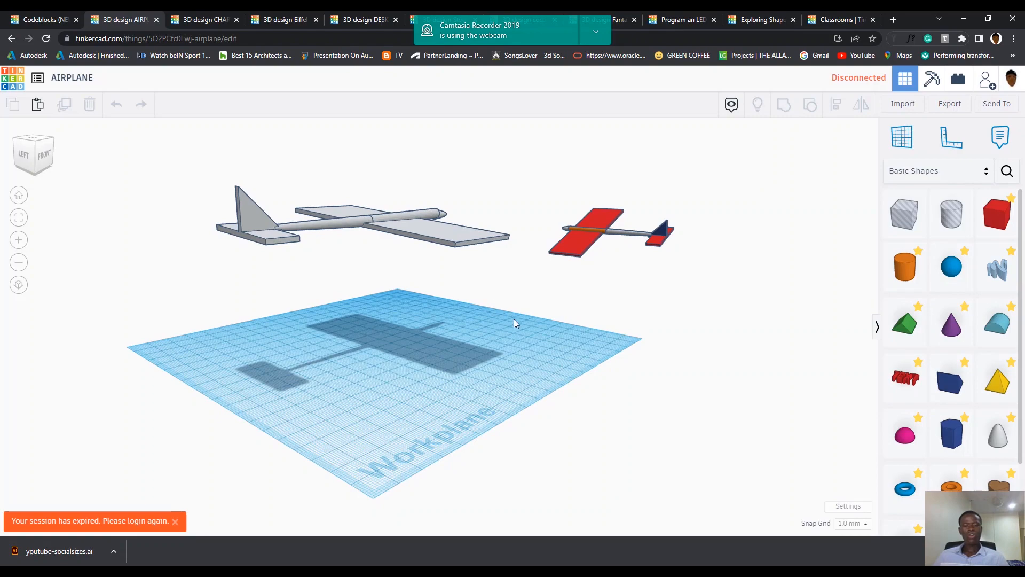
pyautogui.moveTo(504, 335); pyautogui.dragTo(233, 120, button='right')
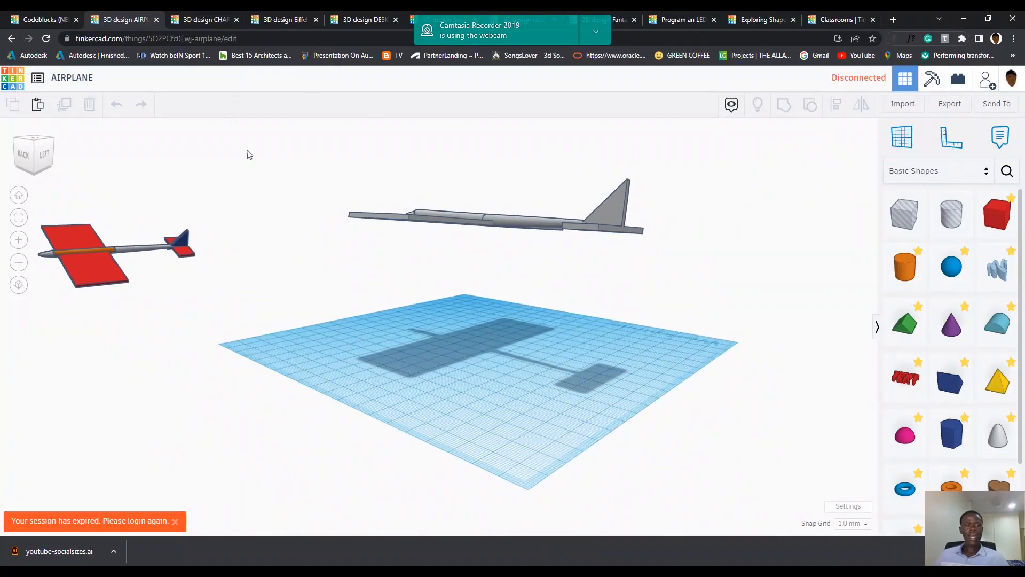
# Step: Switch to the CHARGER ADAPTOR 3D design, change it to perspective view and inspect the adaptor model
pyautogui.click(188, 20)
pyautogui.moveTo(590, 335); pyautogui.dragTo(463, 206, button='right')
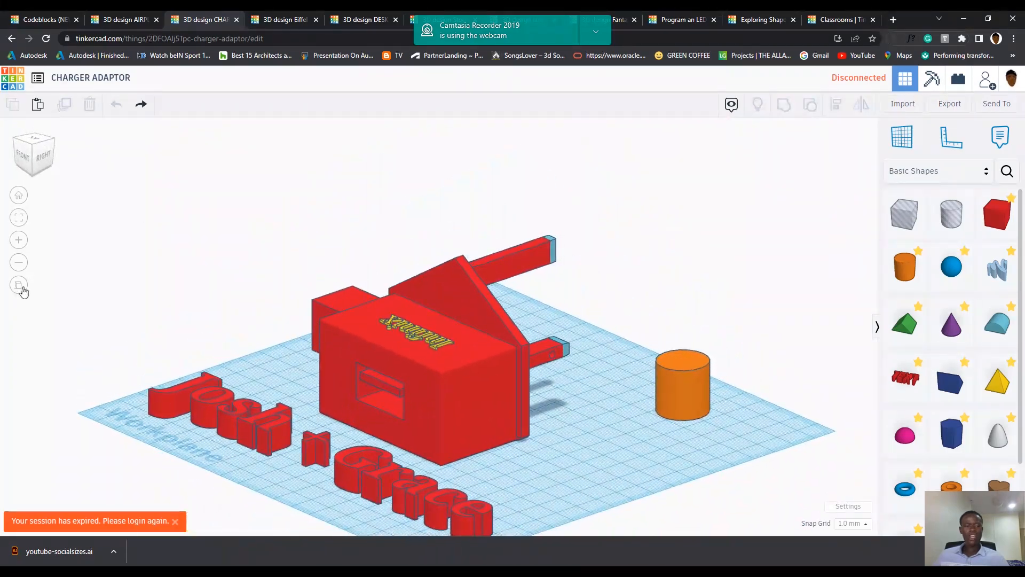
pyautogui.click(18, 284)
pyautogui.scroll(-2, 579, 368)
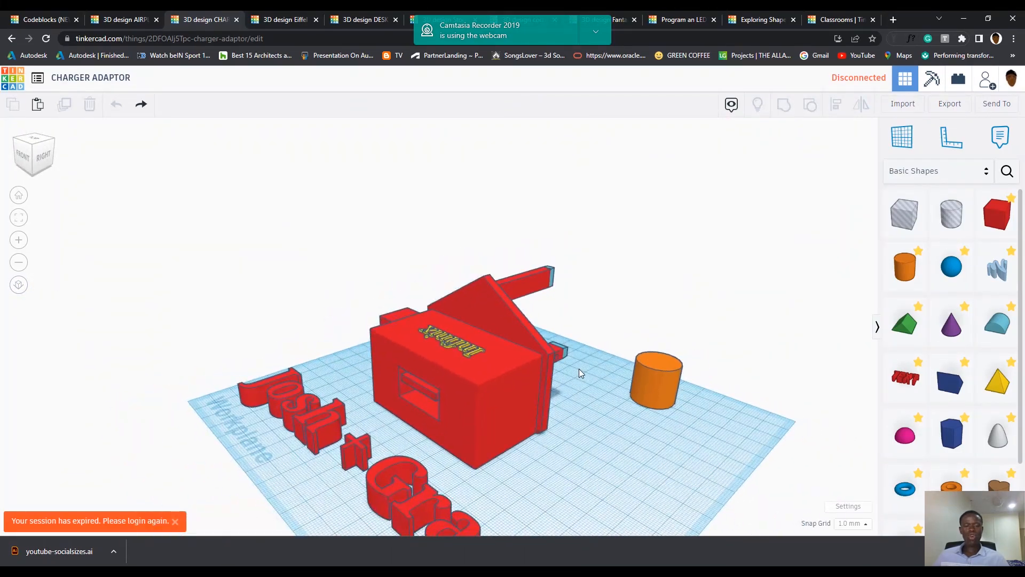
pyautogui.scroll(2, 421, 417)
pyautogui.scroll(-1, 565, 364)
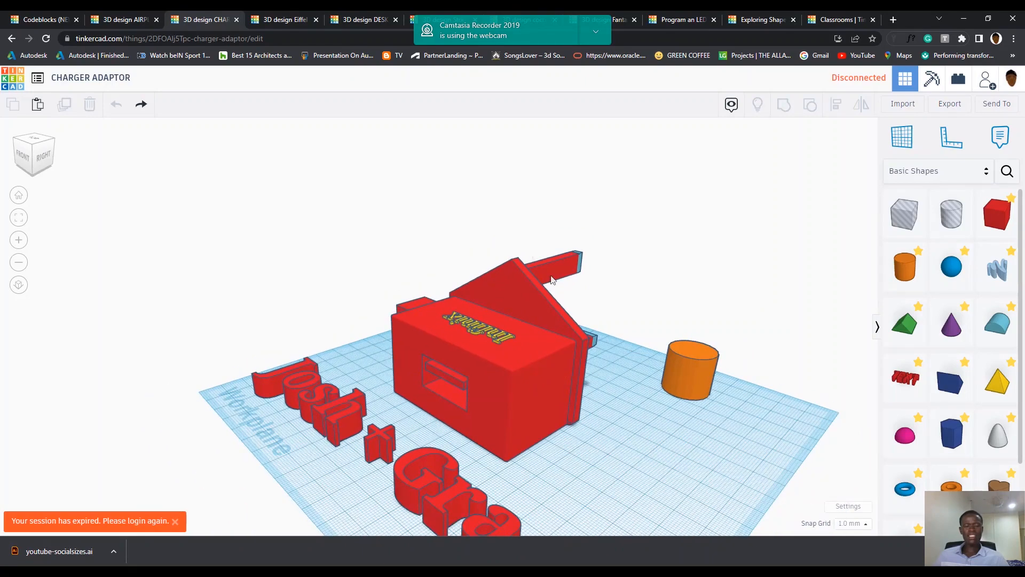
pyautogui.scroll(-1, 609, 316)
pyautogui.scroll(1, 485, 381)
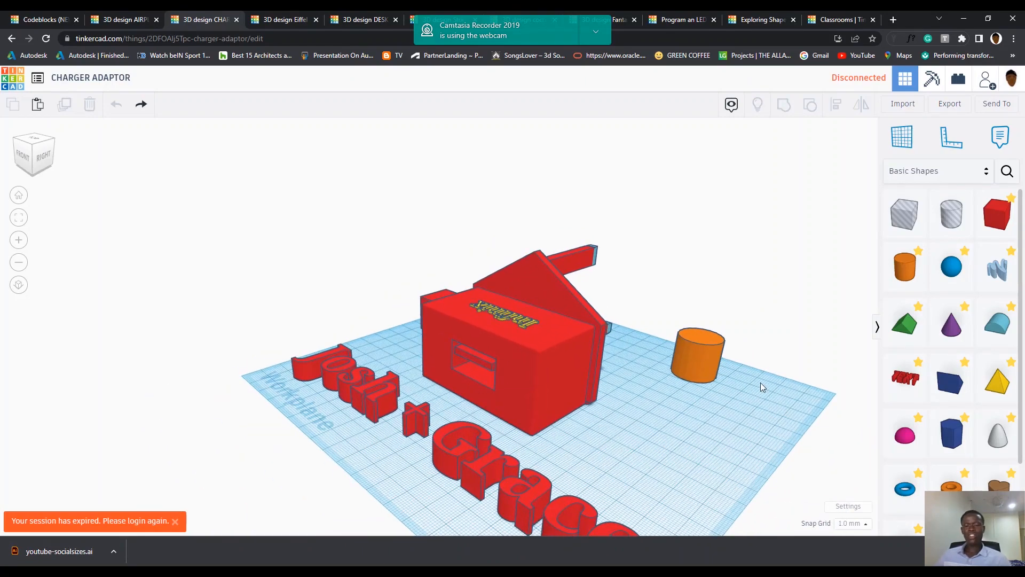
# Step: Inspect the charger adaptor model and its lettering from the front, from above and from the front-right corner
pyautogui.moveTo(710, 390); pyautogui.dragTo(691, 384, button='right')
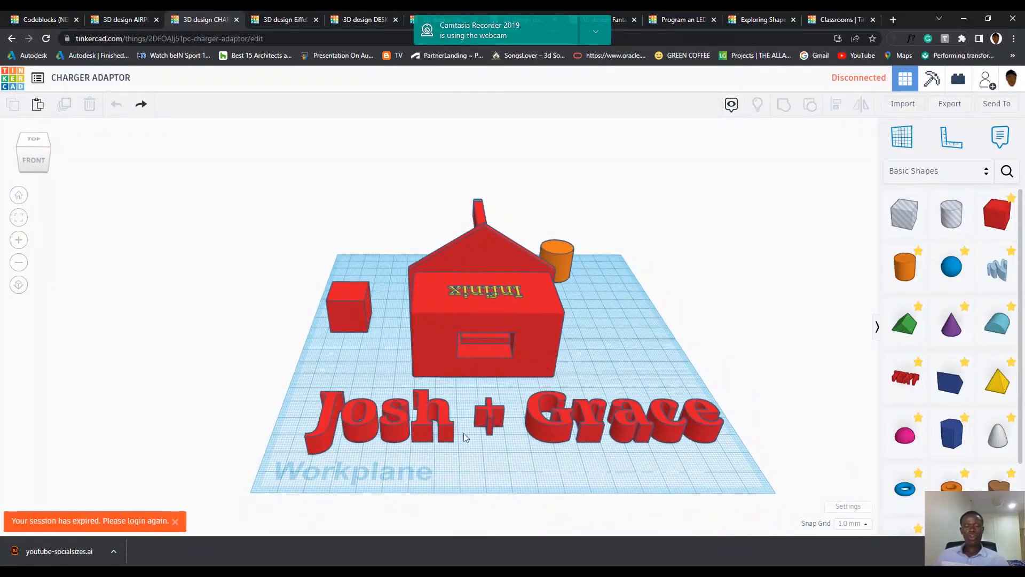
pyautogui.moveTo(485, 447); pyautogui.dragTo(452, 257, button='right')
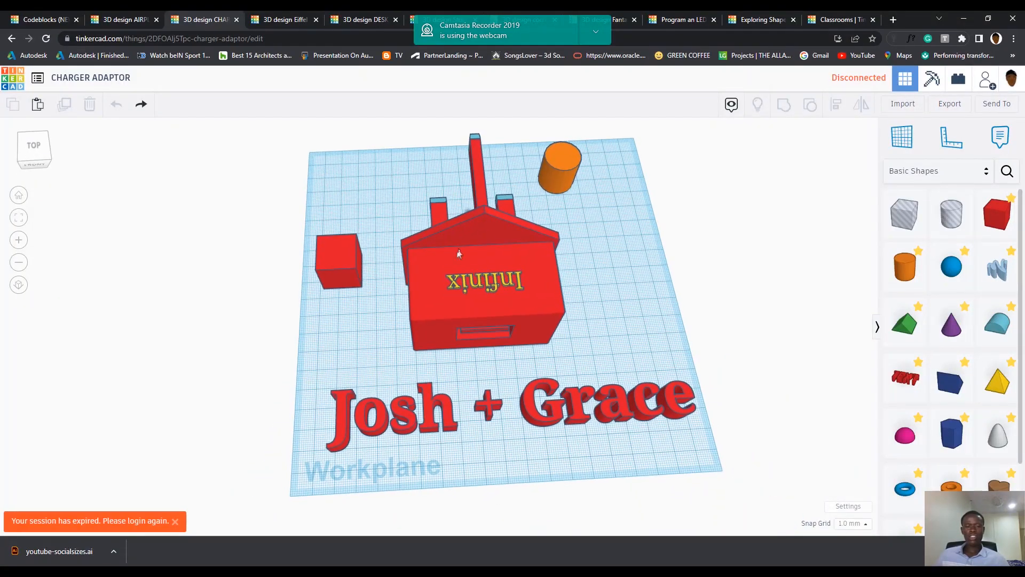
pyautogui.moveTo(619, 323); pyautogui.dragTo(138, 128, button='right')
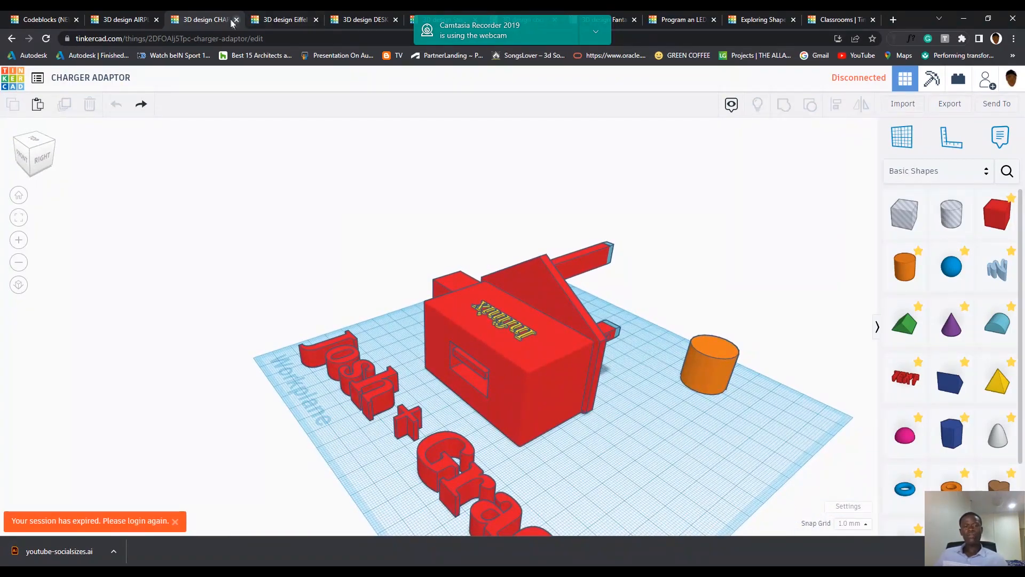
# Step: Close the CHARGER ADAPTOR design and inspect the Eiffel Tower design from the left side and through the towers' arches
pyautogui.click(283, 19)
pyautogui.moveTo(326, 332); pyautogui.dragTo(548, 368, button='right')
pyautogui.scroll(1, 540, 331)
pyautogui.moveTo(462, 441); pyautogui.dragTo(230, 402, button='right')
pyautogui.moveTo(409, 405); pyautogui.dragTo(411, 374, button='right')
pyautogui.scroll(10, 445, 348)
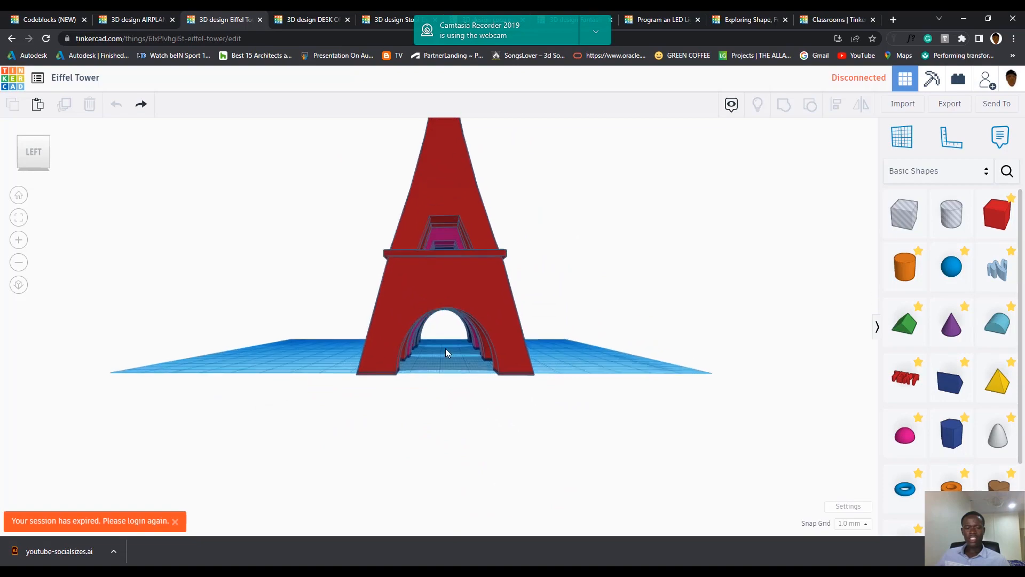
pyautogui.scroll(10, 437, 346)
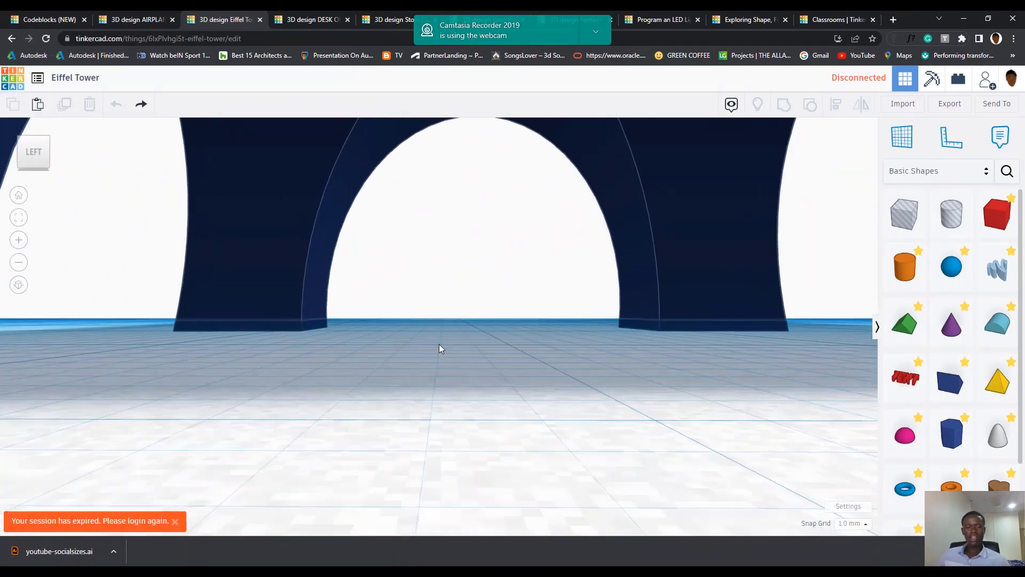
pyautogui.moveTo(487, 338); pyautogui.dragTo(219, 382, button='right')
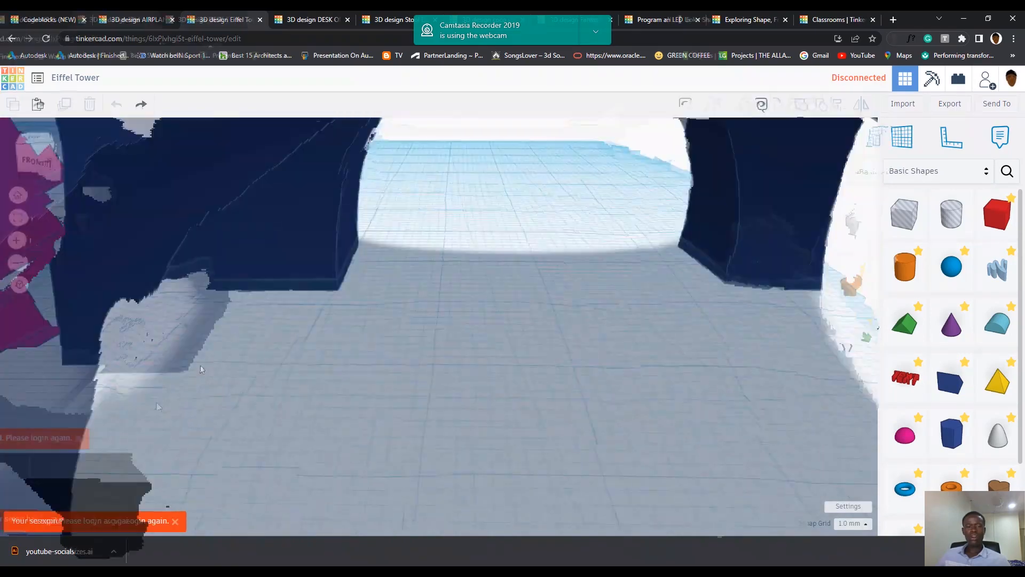
pyautogui.scroll(-10, 217, 380)
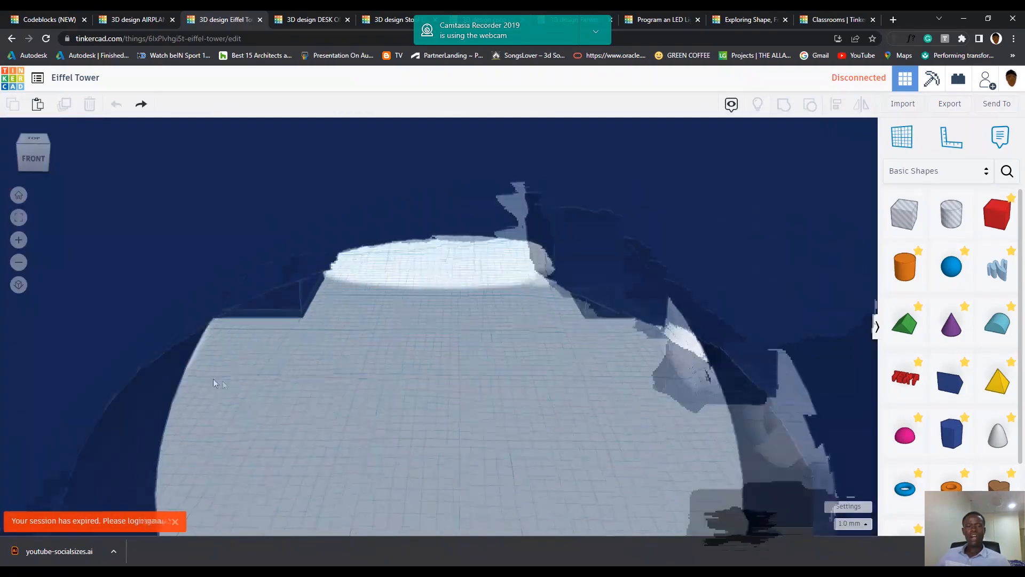
# Step: View the three Eiffel towers from the back, restore the home view and orbit around to their right side
pyautogui.moveTo(190, 404); pyautogui.dragTo(678, 380, button='right')
pyautogui.scroll(-2, 678, 380)
pyautogui.scroll(-1, 678, 381)
pyautogui.scroll(-2, 613, 507)
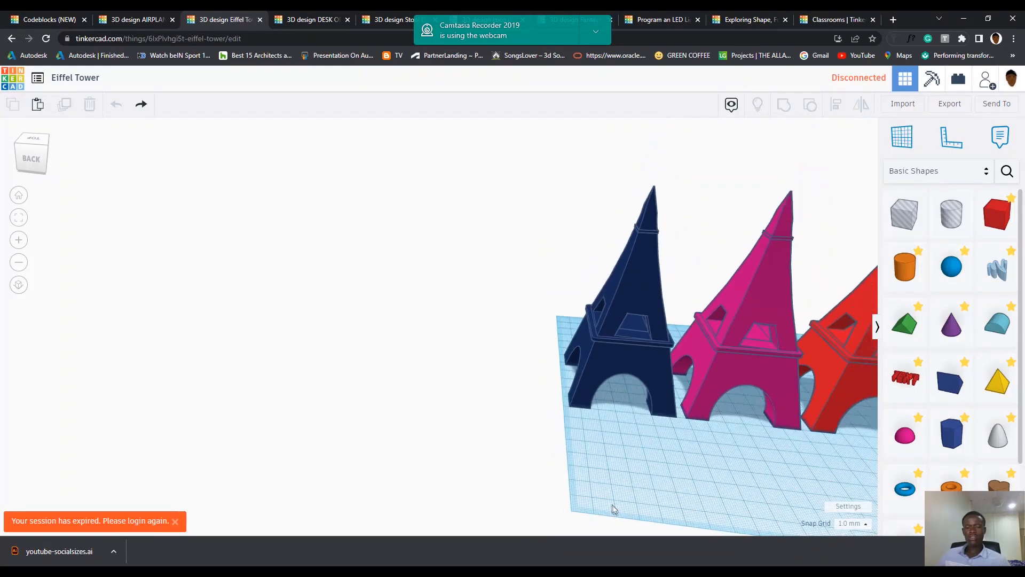
pyautogui.scroll(-1, 481, 390)
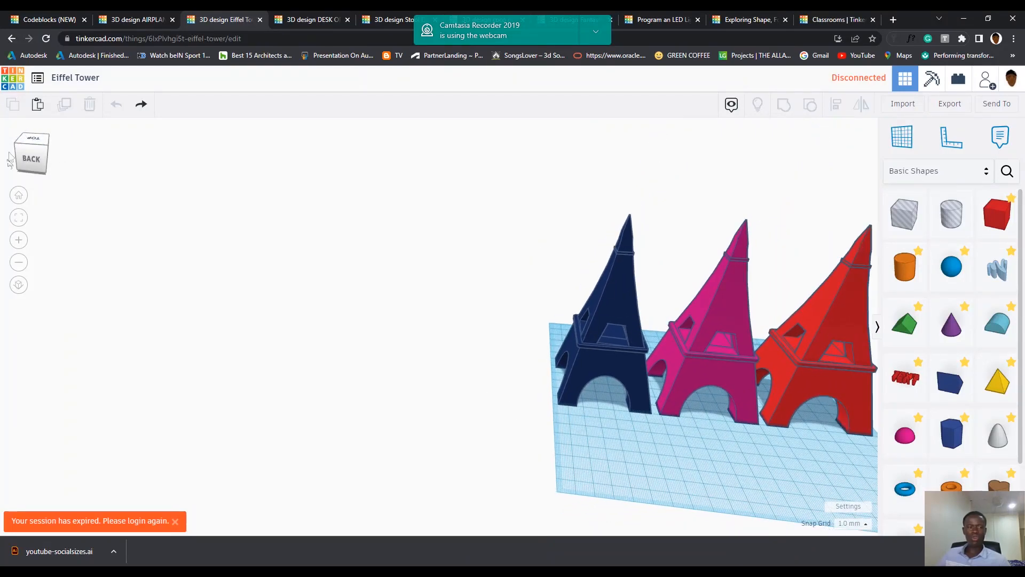
pyautogui.click(19, 195)
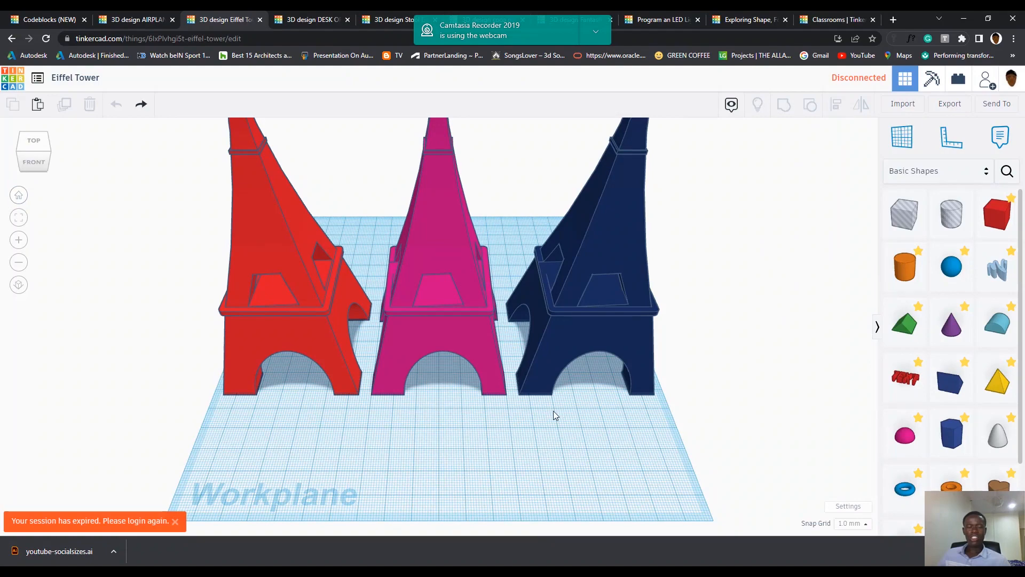
pyautogui.moveTo(595, 424); pyautogui.dragTo(320, 386, button='right')
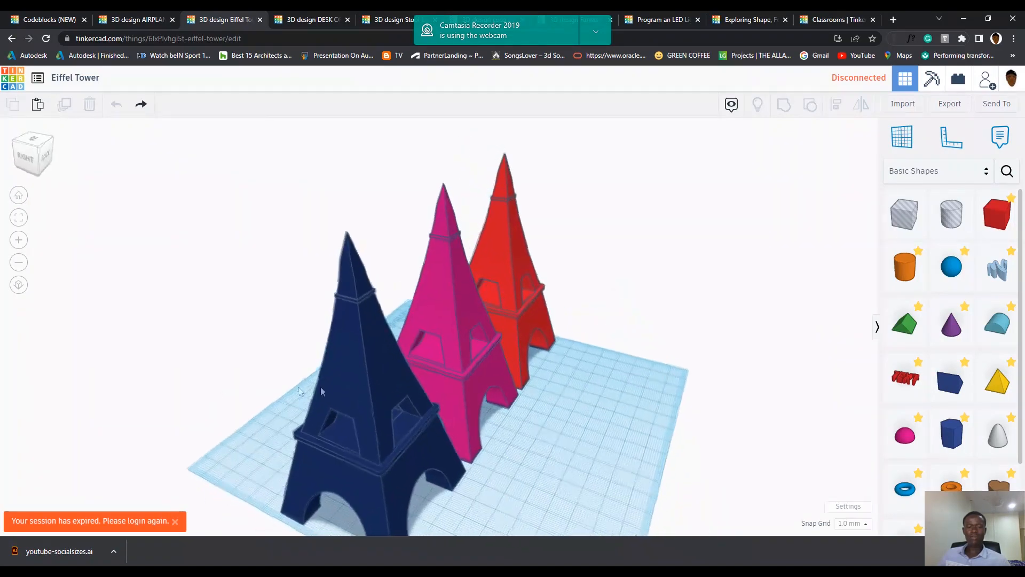
# Step: Close the Eiffel Tower design and inspect the DESK OF A TEACHER model, reading its notes on the drawers and handle
pyautogui.click(260, 20)
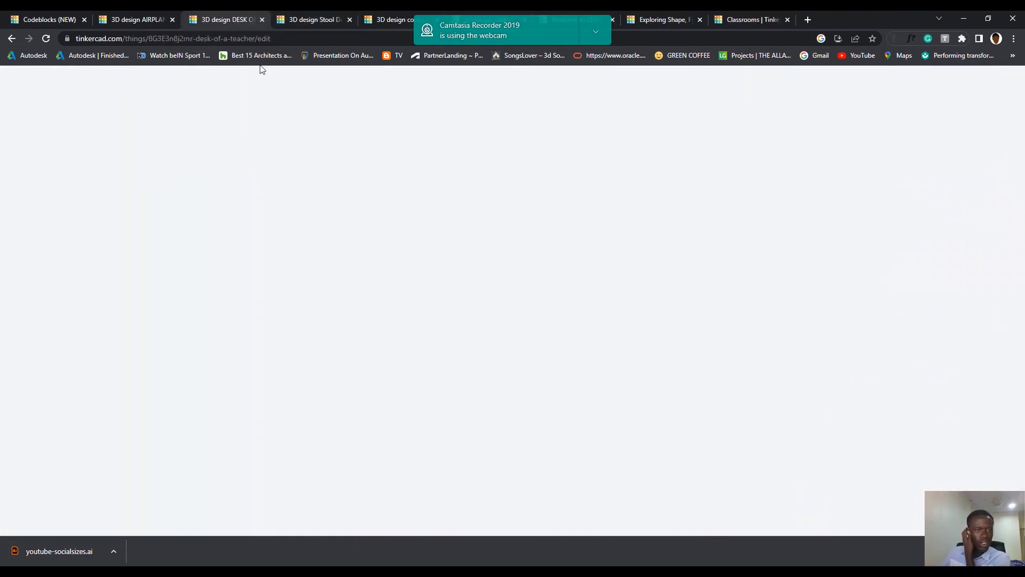
pyautogui.moveTo(371, 369); pyautogui.dragTo(451, 267, button='right')
pyautogui.moveTo(463, 378); pyautogui.dragTo(407, 289, button='right')
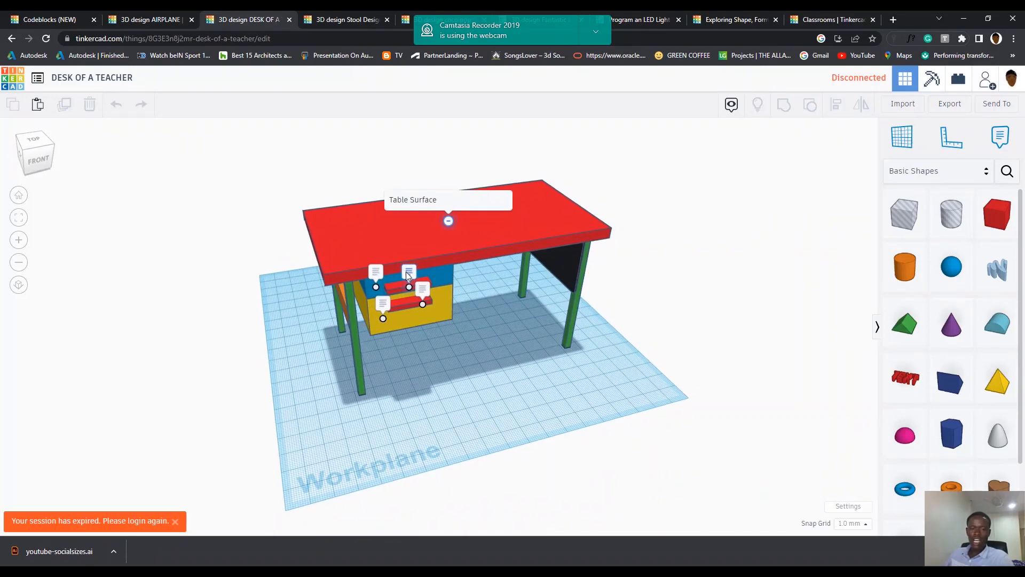
pyautogui.click(407, 273)
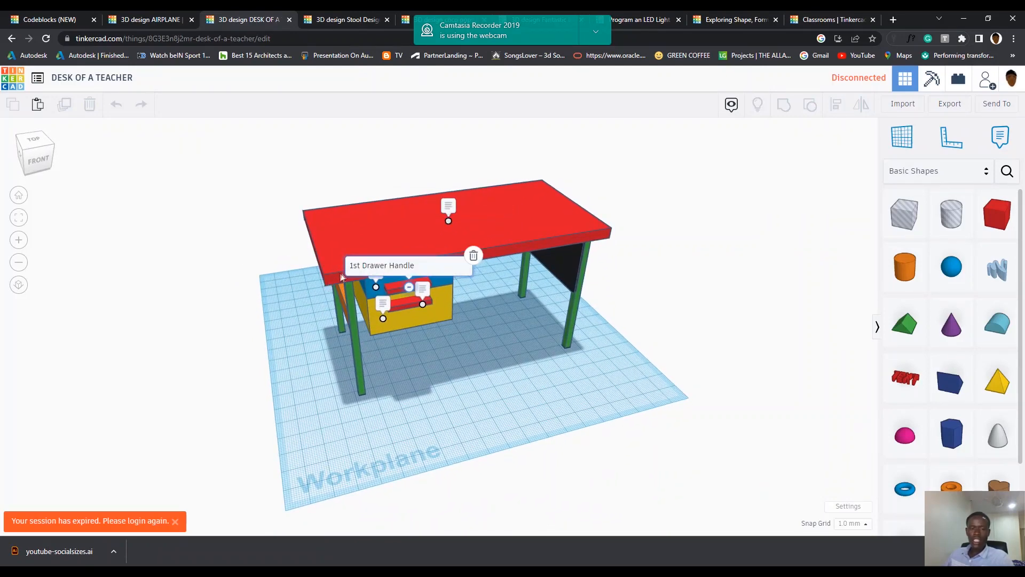
pyautogui.click(383, 305)
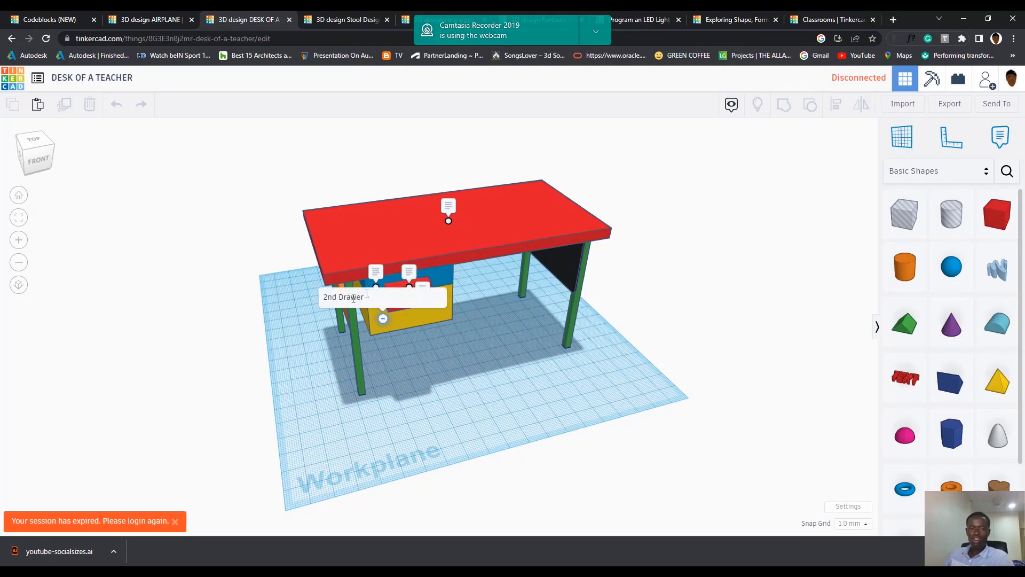
pyautogui.moveTo(571, 374); pyautogui.dragTo(395, 310, button='right')
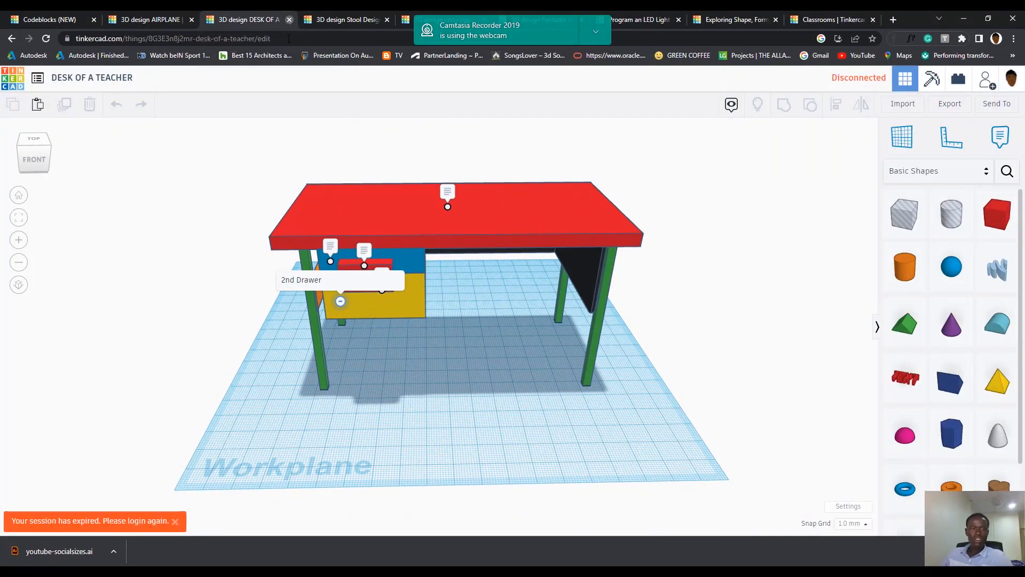
# Step: Close the DESK OF A TEACHER design and inspect the stool in Stool Design from several sides and from above
pyautogui.click(289, 19)
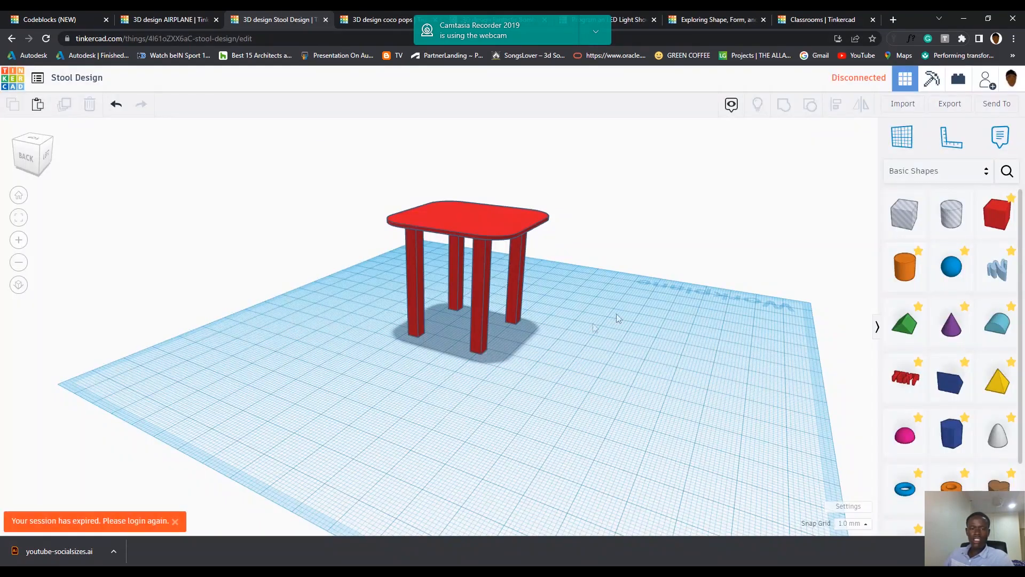
pyautogui.moveTo(535, 348); pyautogui.dragTo(546, 275, button='right')
pyautogui.moveTo(624, 272); pyautogui.dragTo(272, 15, button='right')
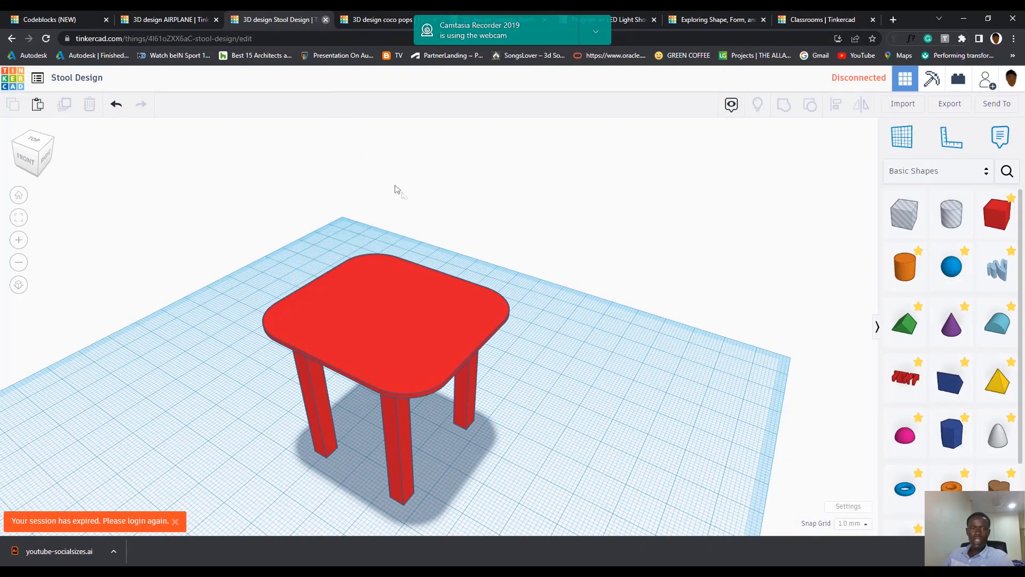
# Step: Close Stool Design and inspect the coco pops box up close, focusing on its price and Kellogg's lettering
pyautogui.hotkey('ctrl', 'w')
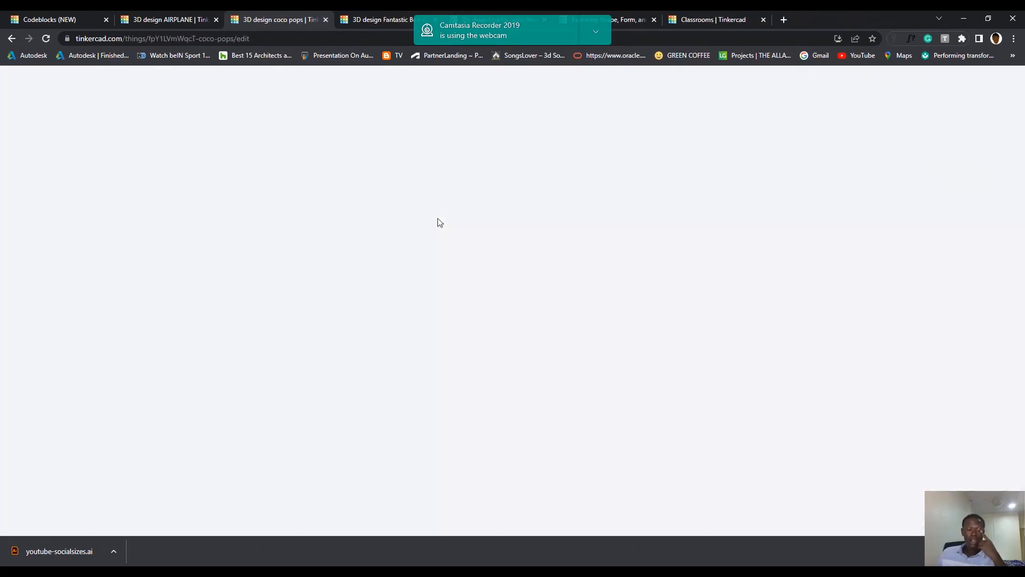
pyautogui.moveTo(527, 357); pyautogui.dragTo(265, 360, button='right')
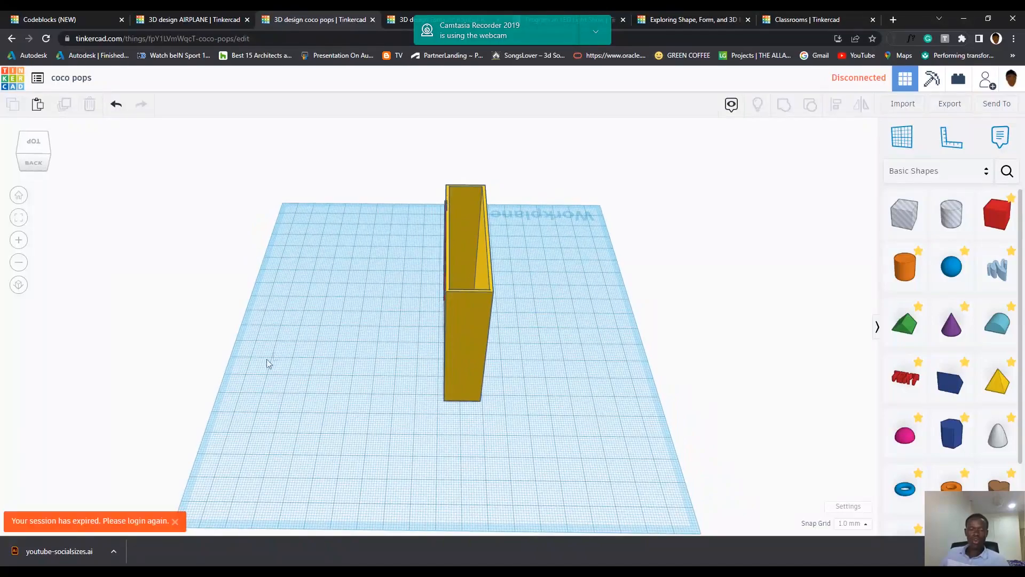
pyautogui.scroll(3, 363, 328)
pyautogui.moveTo(614, 479); pyautogui.dragTo(505, 287, button='right')
pyautogui.scroll(4, 421, 178)
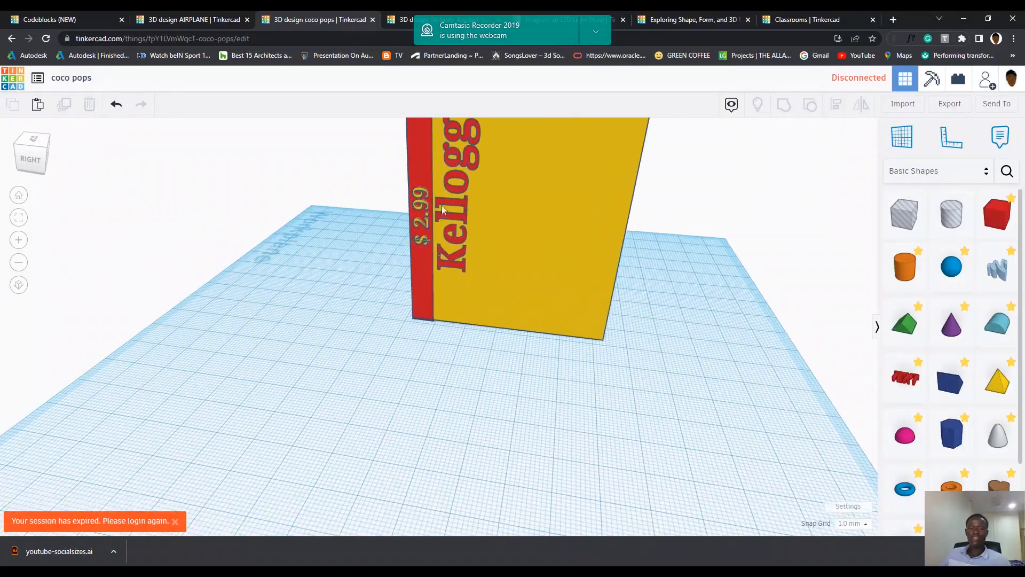
pyautogui.scroll(3, 440, 289)
# Step: Inspect the whole coco pops box from the front-right corner, straight from the right side and into its open top
pyautogui.moveTo(395, 402); pyautogui.dragTo(582, 341, button='right')
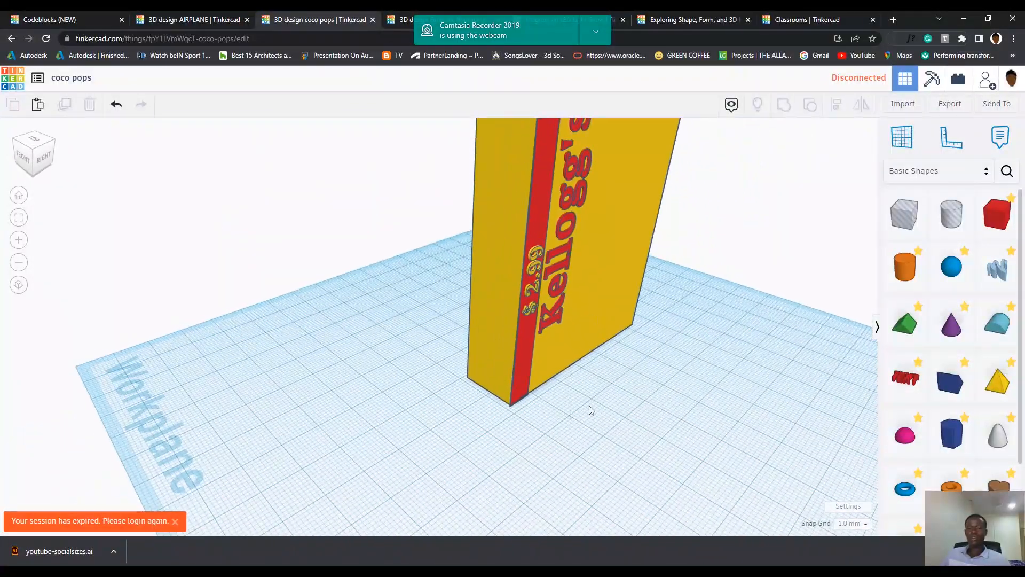
pyautogui.scroll(-3, 582, 404)
pyautogui.moveTo(603, 377); pyautogui.dragTo(549, 340, button='right')
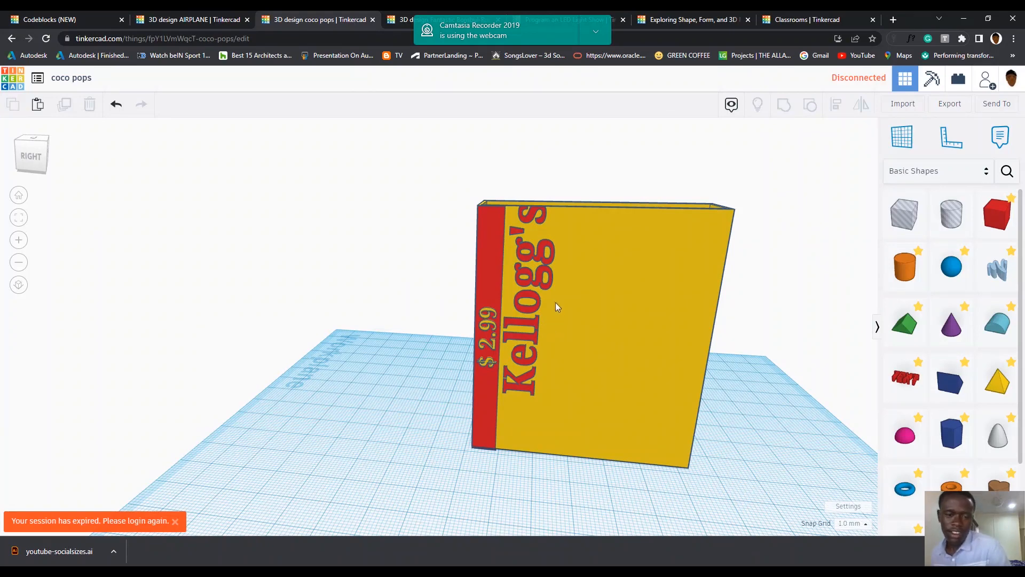
pyautogui.moveTo(522, 484); pyautogui.dragTo(486, 454, button='right')
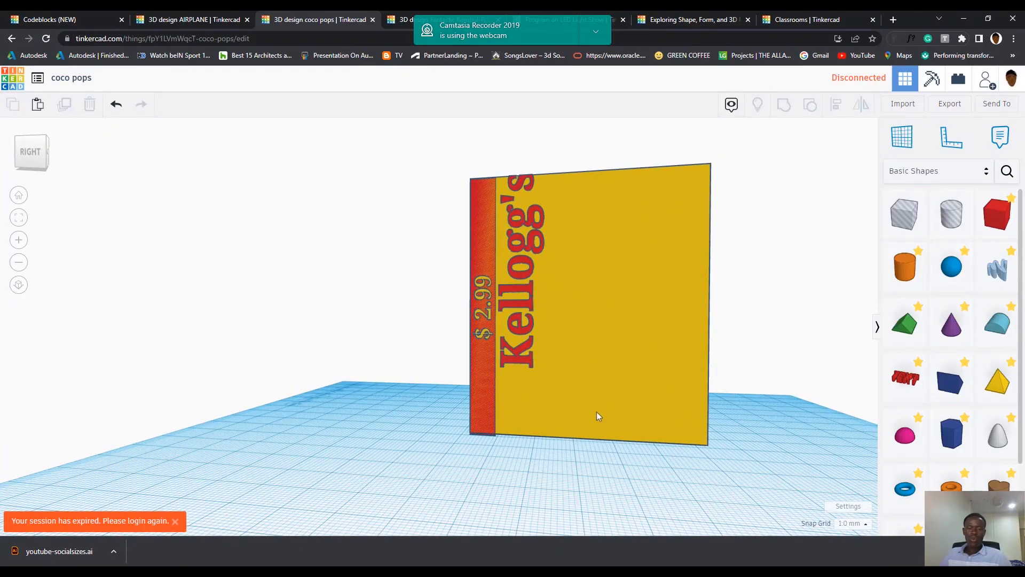
pyautogui.moveTo(587, 410); pyautogui.dragTo(676, 541, button='right')
pyautogui.click(793, 303)
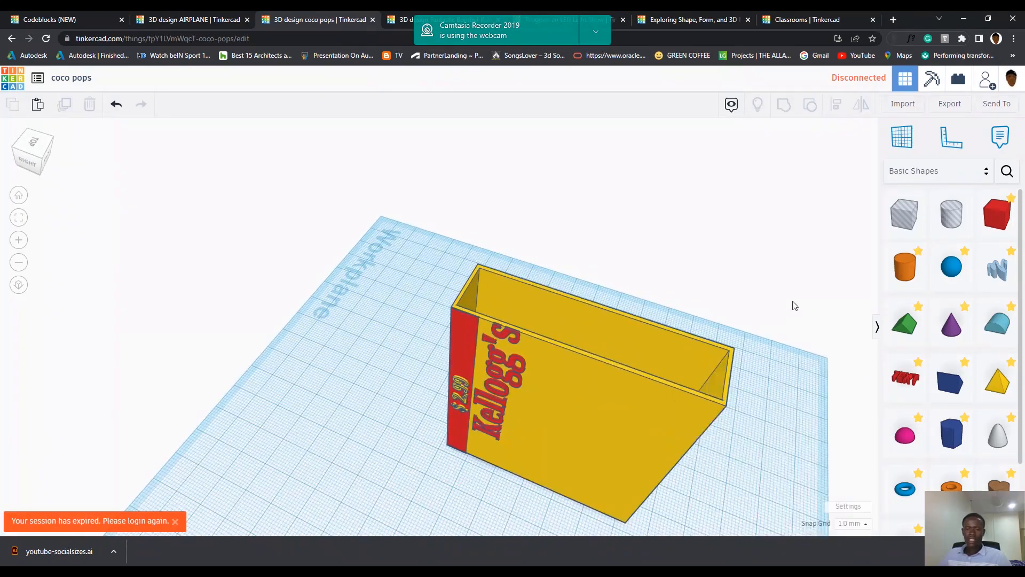
pyautogui.click(745, 414)
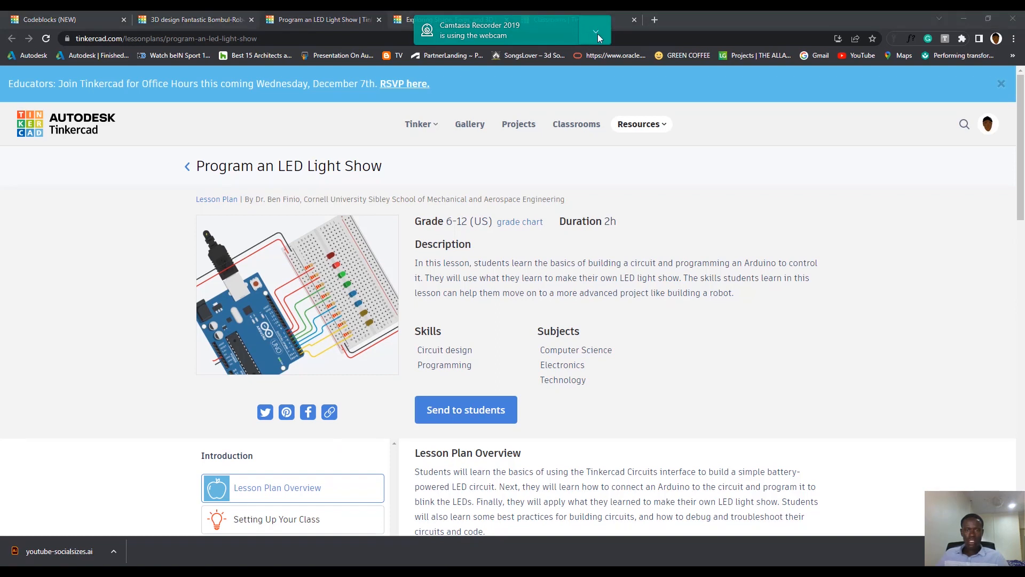
# Step: Switch to the Exploring Shape, Form, and 3D Modeling project page and hide the webcam notification
pyautogui.click(404, 21)
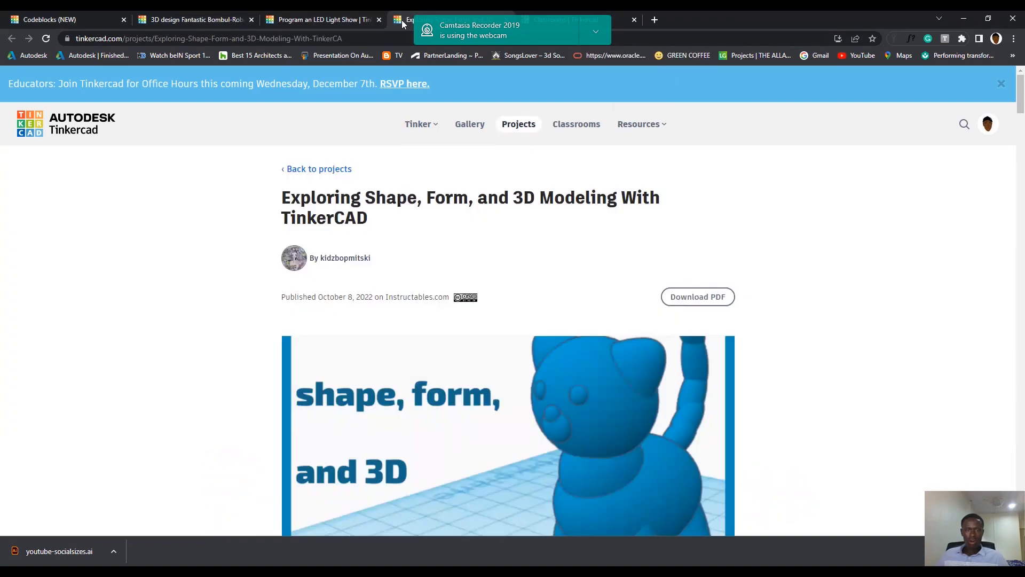
pyautogui.click(595, 33)
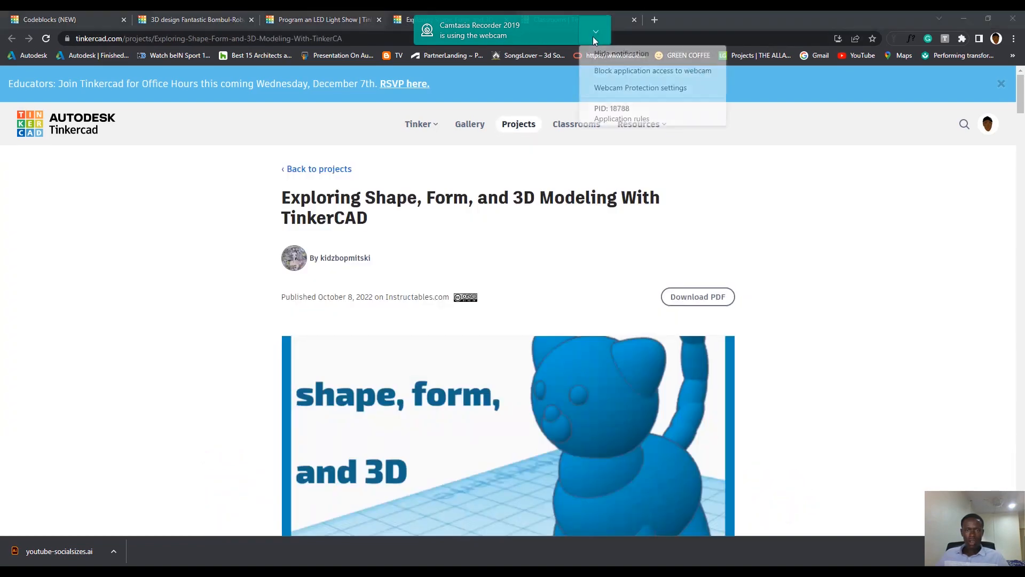
pyautogui.click(600, 54)
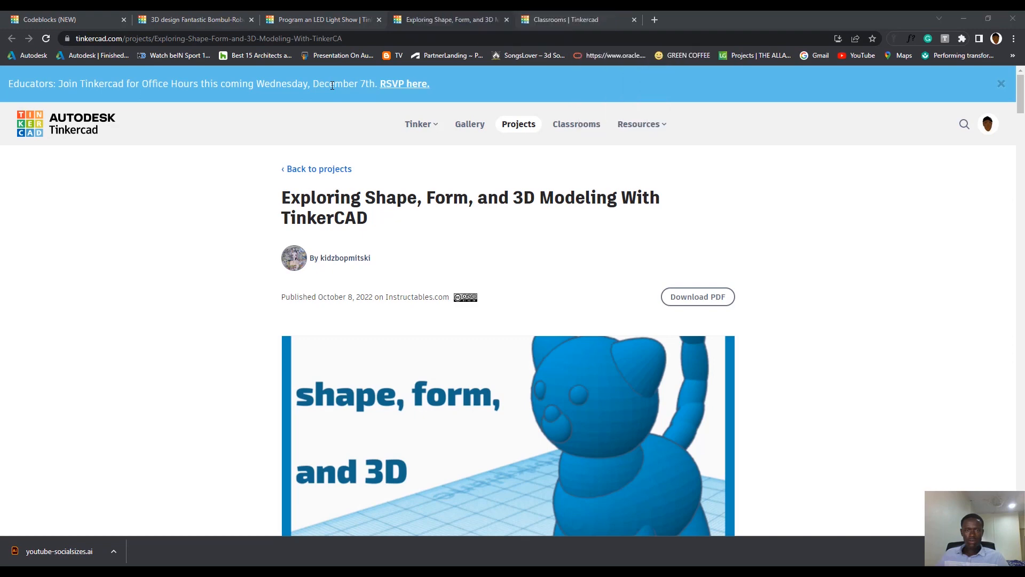
# Step: Look through the open Codeblocks basket, Fantastic Bombul-Robo and Program an LED Light Show pages
pyautogui.click(579, 24)
pyautogui.click(110, 20)
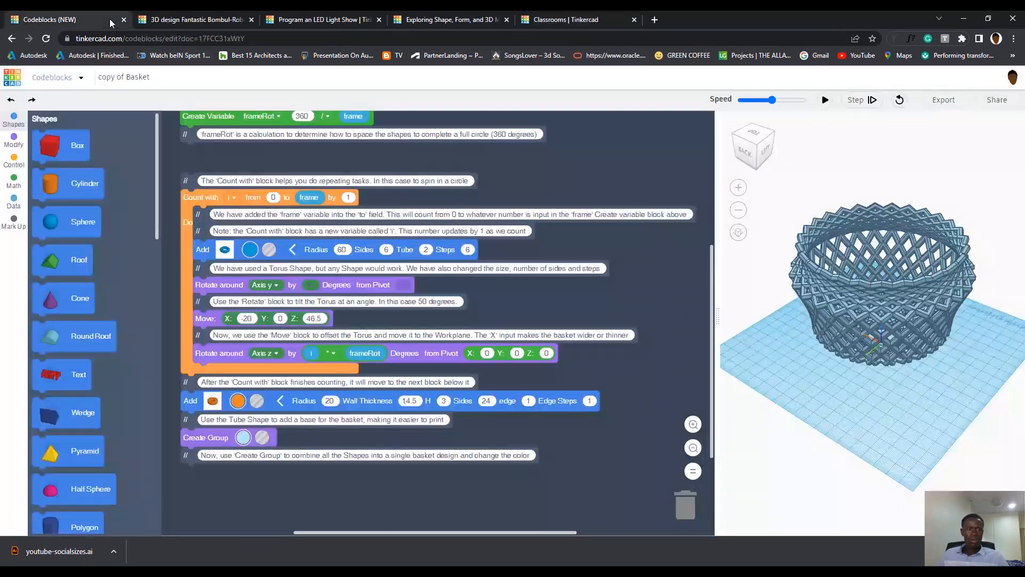
pyautogui.click(170, 20)
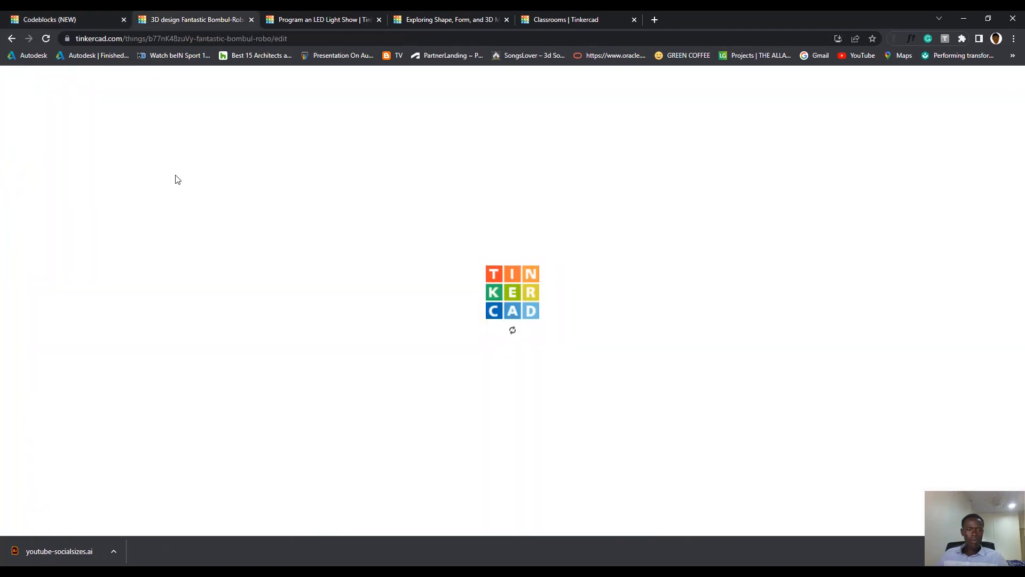
pyautogui.click(269, 21)
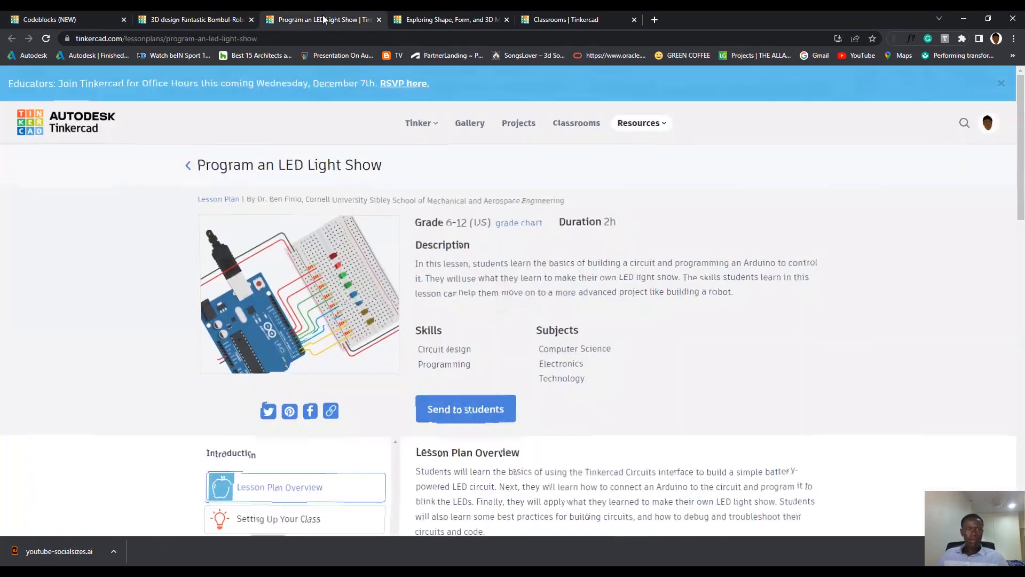
# Step: Open the Tinkercad dashboard and look through the saved 3D Designs, Circuits and Codeblocks sections
pyautogui.click(32, 118)
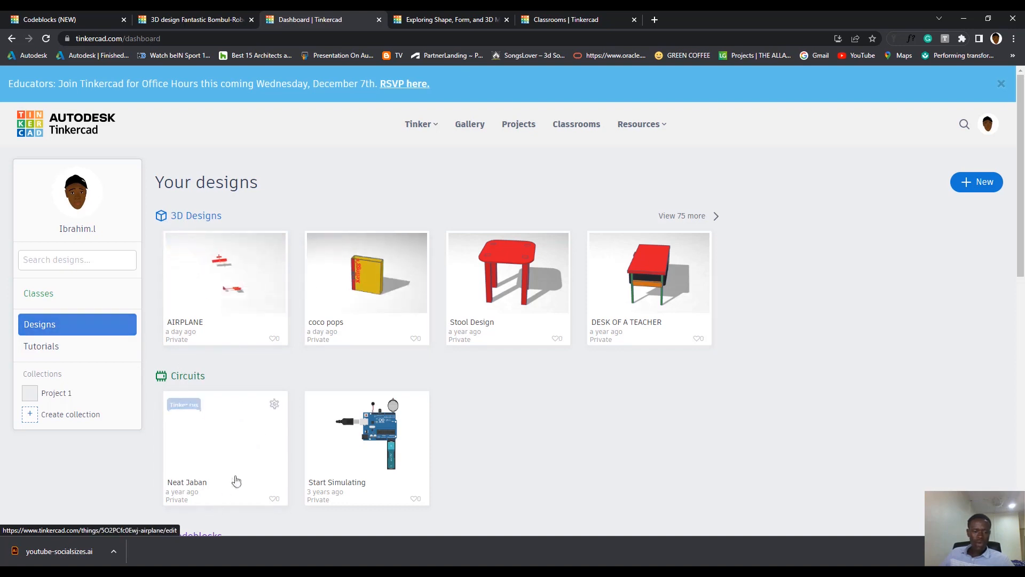
pyautogui.scroll(-3, 231, 480)
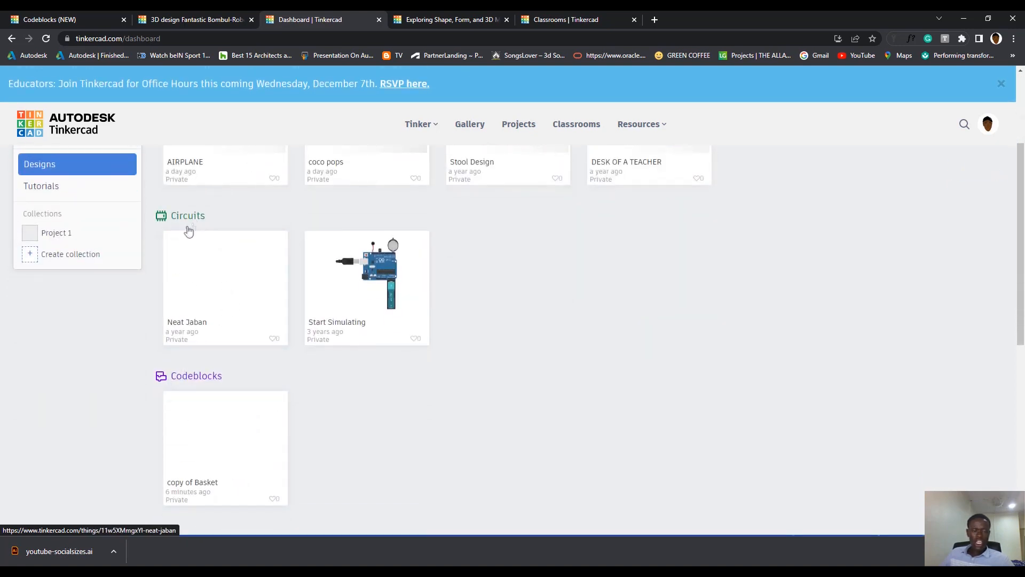
pyautogui.scroll(-2, 206, 374)
pyautogui.scroll(1, 209, 416)
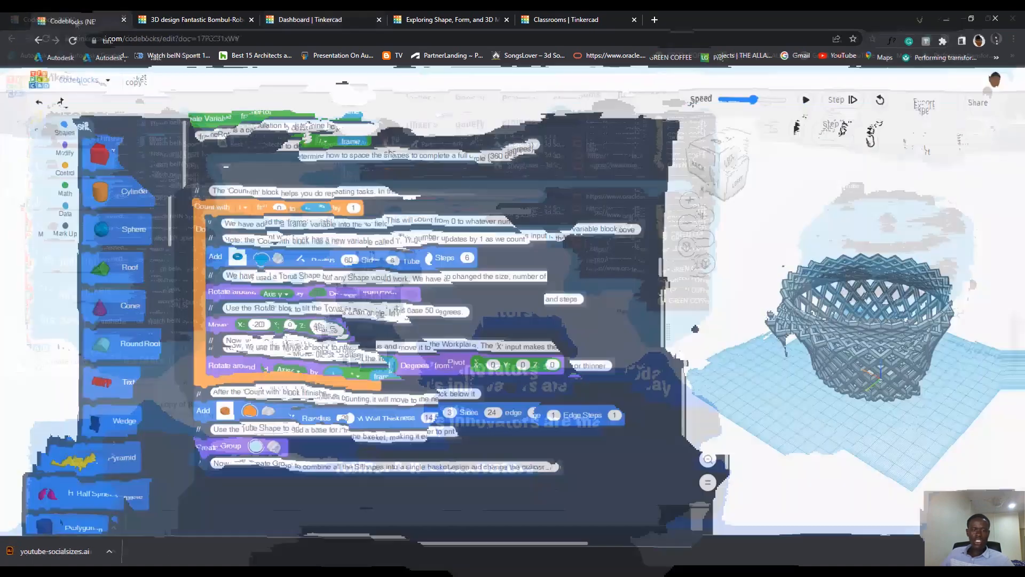
# Step: Look through the open Codeblocks and Fantastic Bombul-Robo pages and the saved designs on the dashboard
pyautogui.click(80, 19)
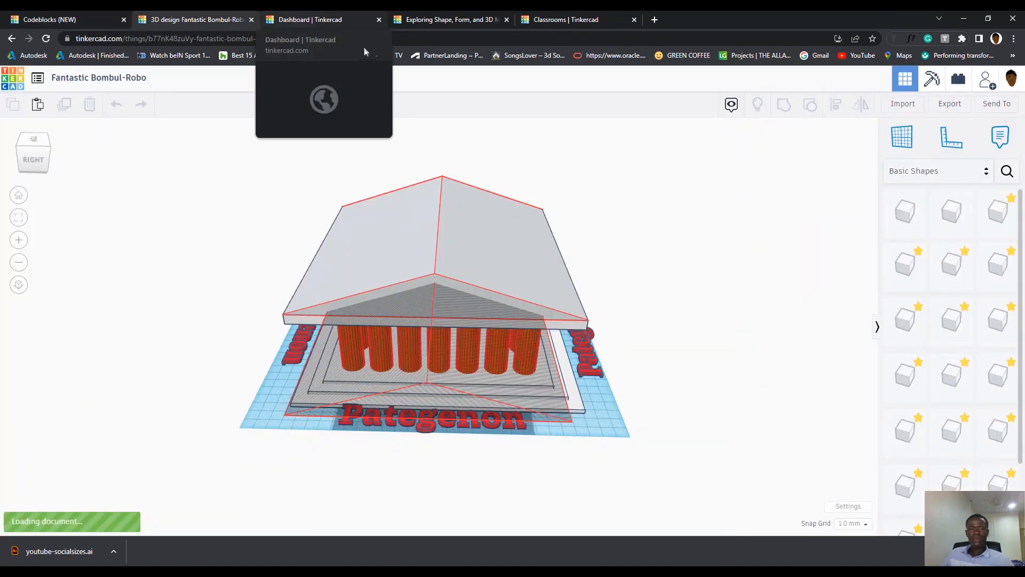
pyautogui.click(341, 20)
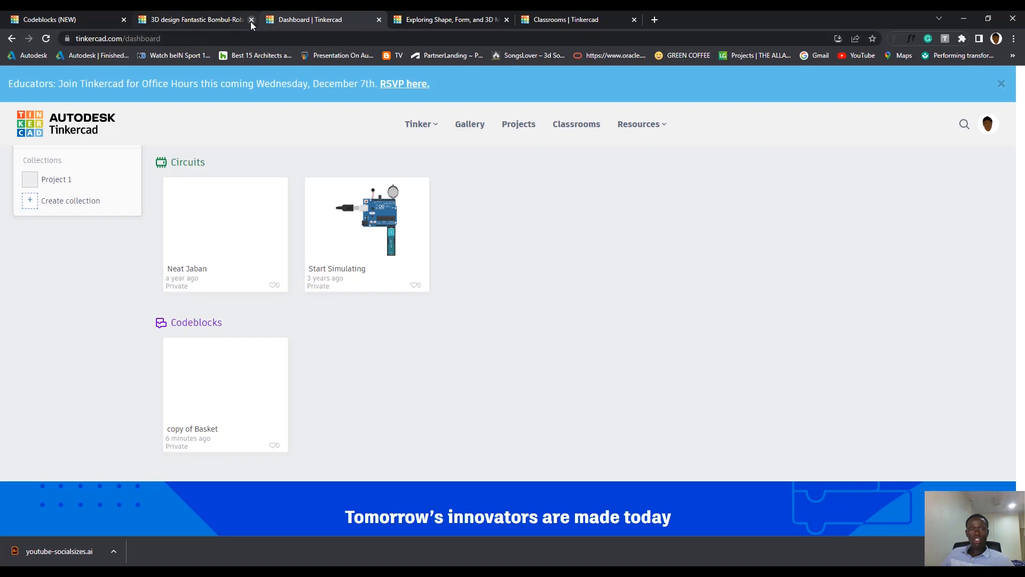
pyautogui.click(212, 20)
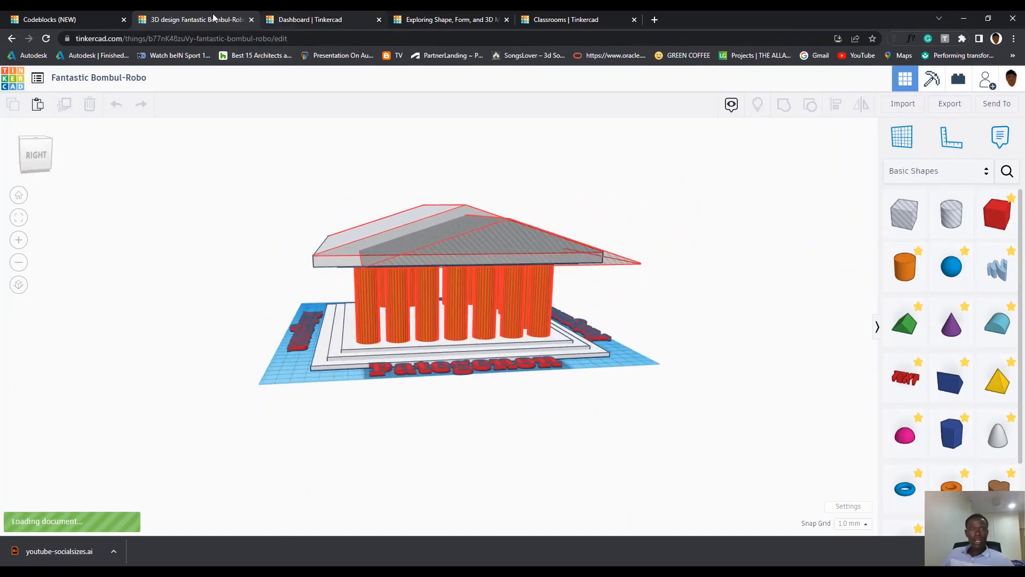
pyautogui.click(303, 18)
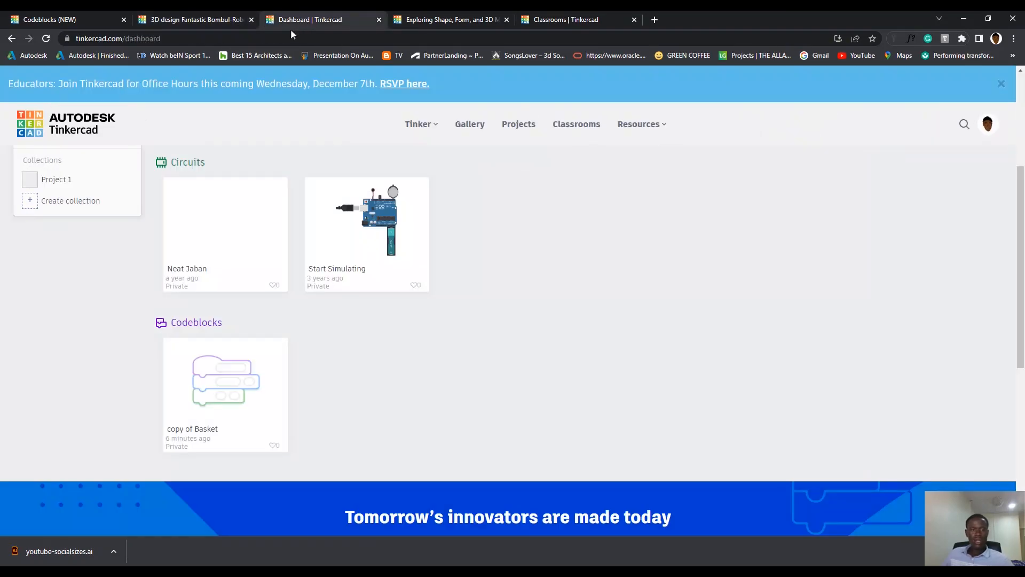
pyautogui.scroll(-4, 212, 289)
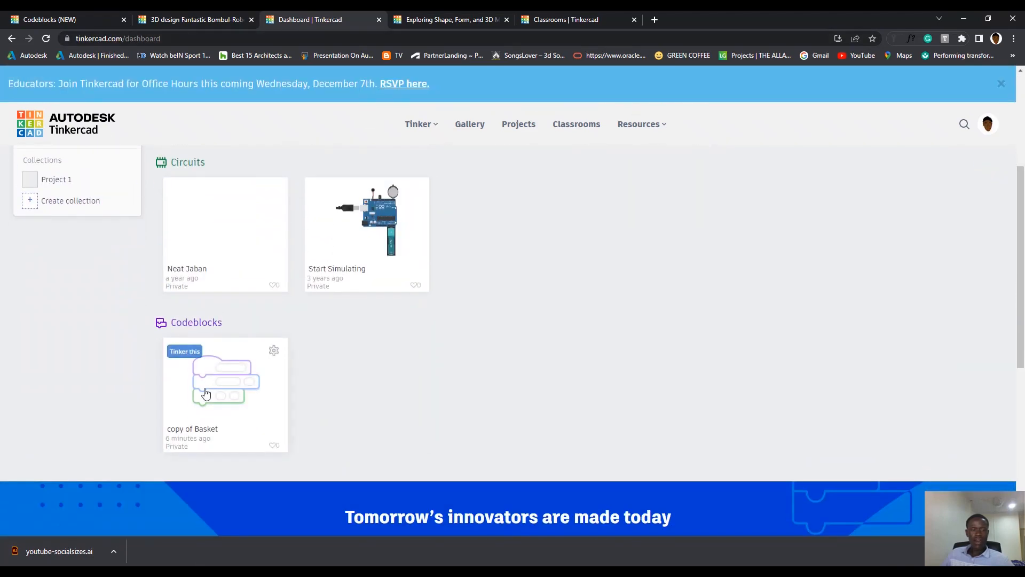
pyautogui.scroll(2, 208, 317)
pyautogui.scroll(2, 208, 317)
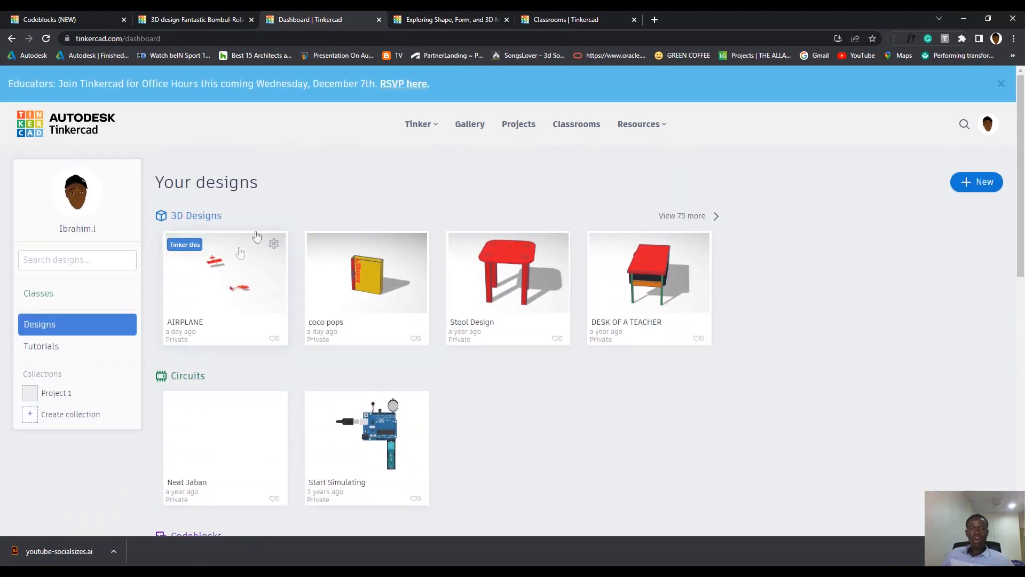
# Step: Create a new 3D design and rename it "Intro to TinkerCAD Modeling"
pyautogui.click(972, 186)
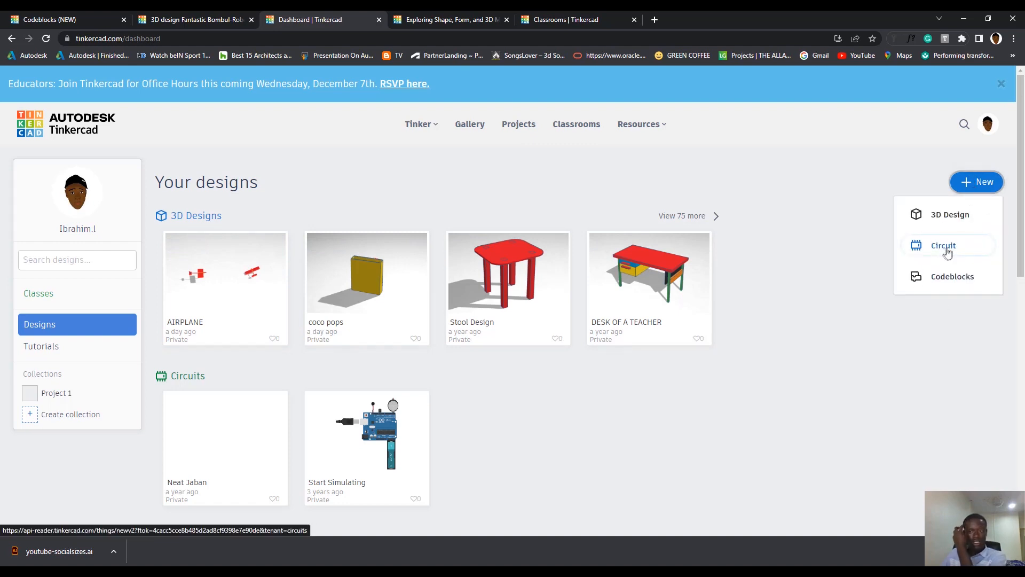
pyautogui.click(944, 217)
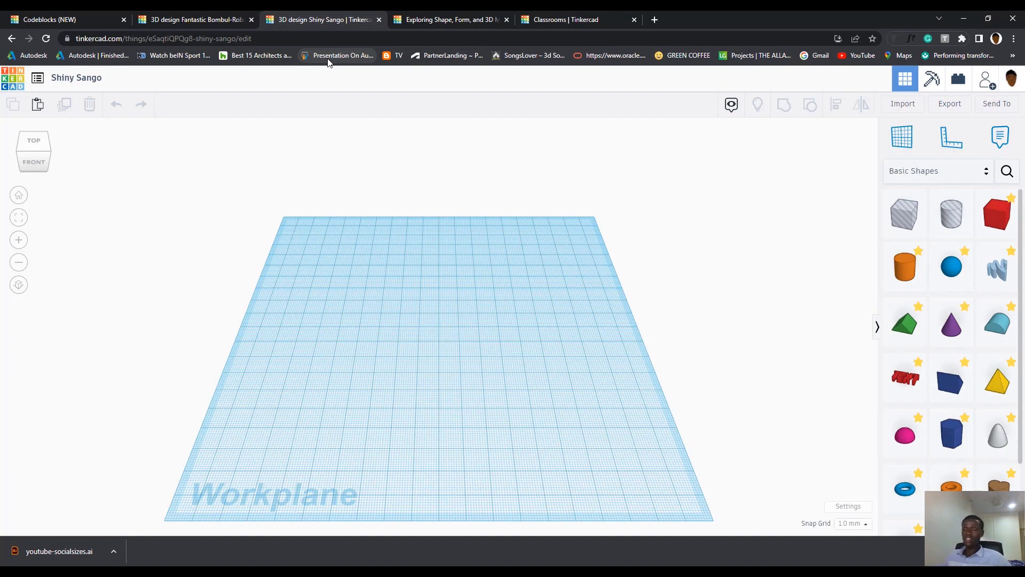
pyautogui.click(72, 79)
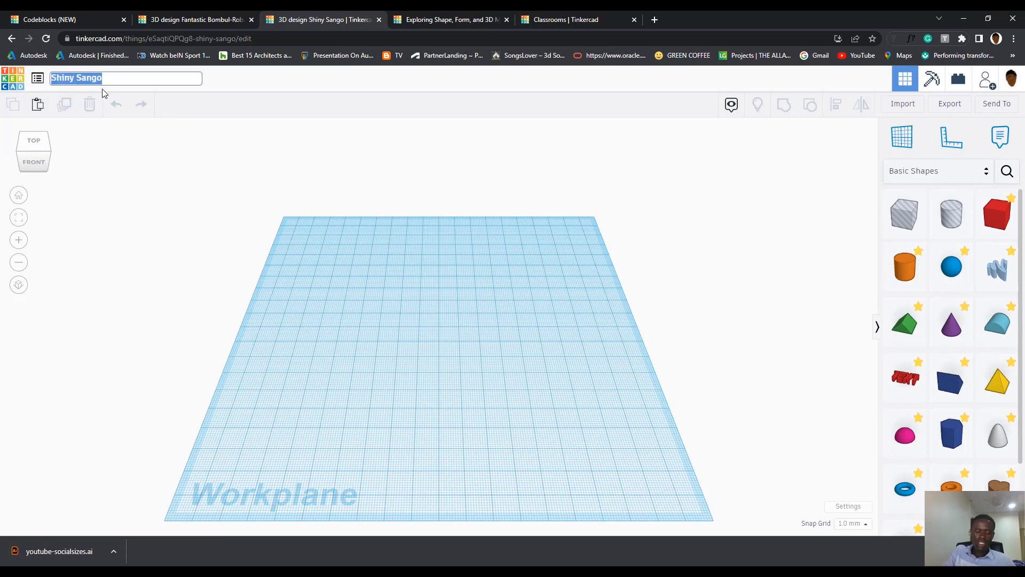
pyautogui.write('In')
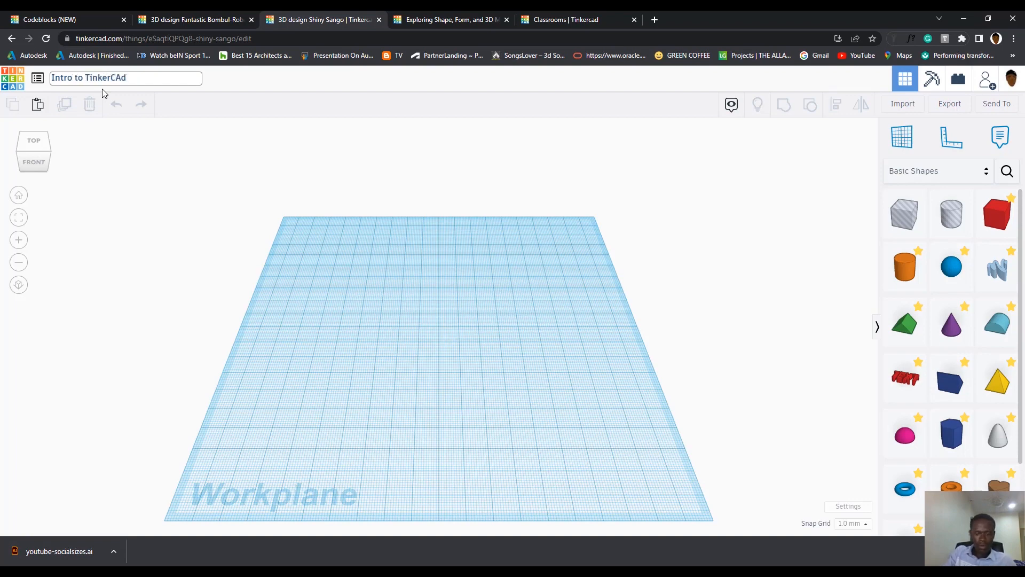
pyautogui.write('tro to TinkerCAD Model')
pyautogui.write('ing')
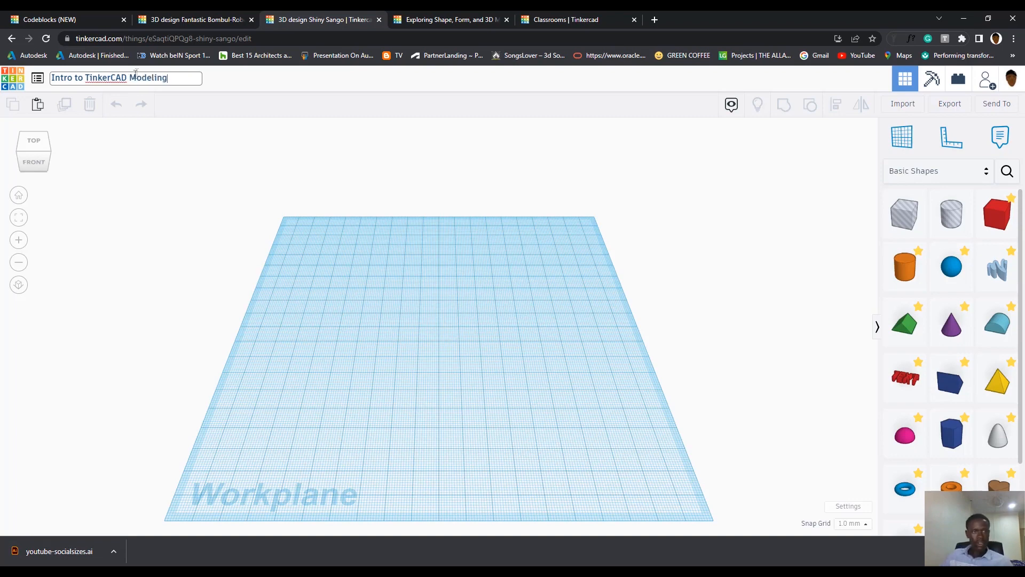
pyautogui.click(239, 75)
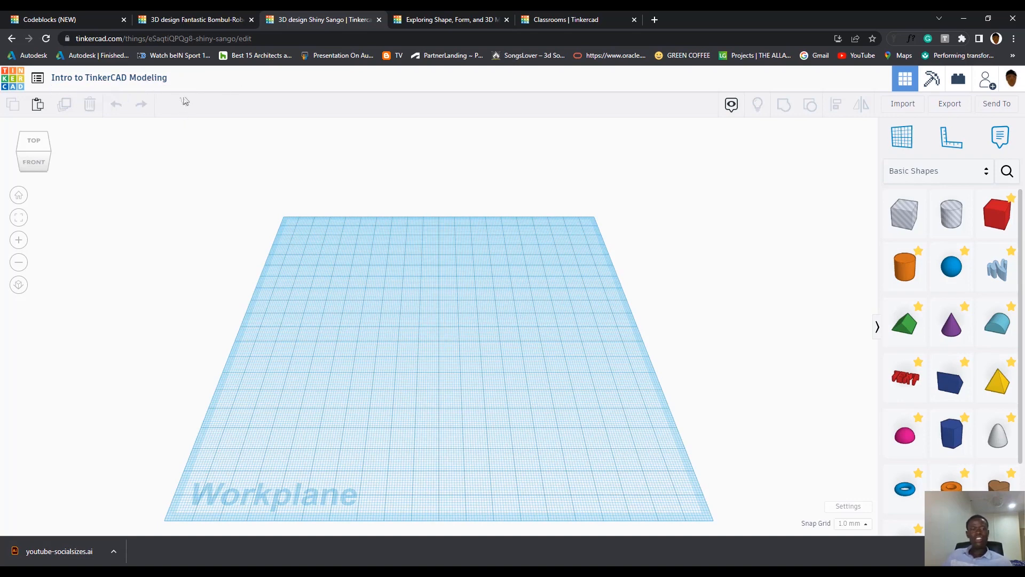
# Step: Show the design in the Blocks view and try the second block size before returning to the first
pyautogui.click(933, 80)
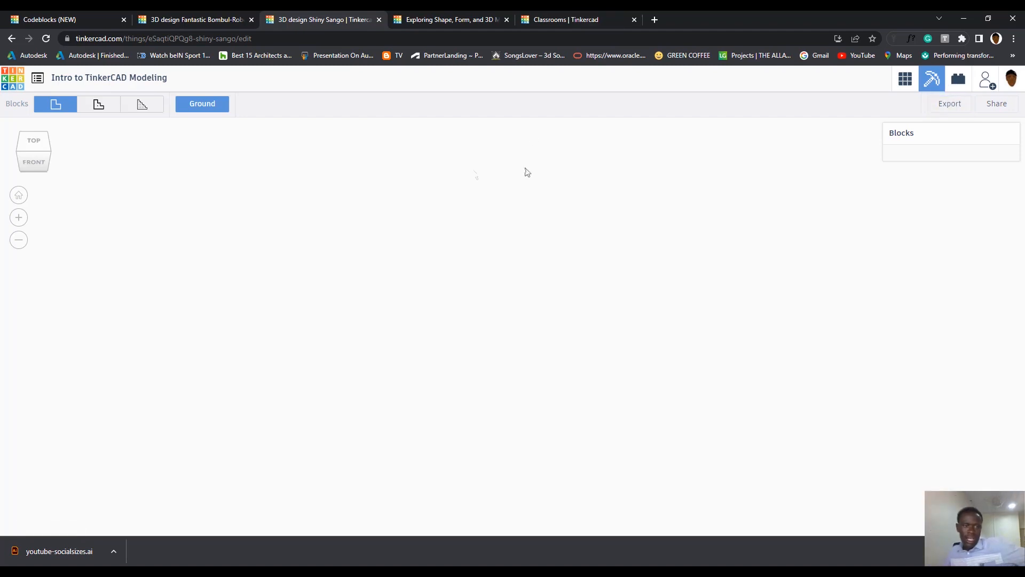
pyautogui.click(100, 105)
pyautogui.click(66, 107)
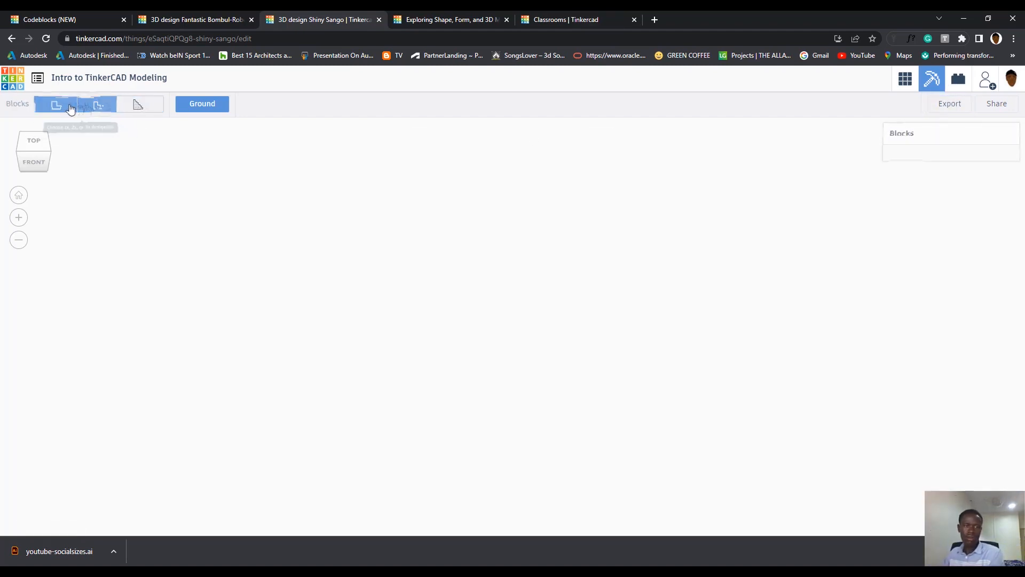
# Step: Show the design in the Bricks view and compare the three brick sizes, ending on the first
pyautogui.click(961, 88)
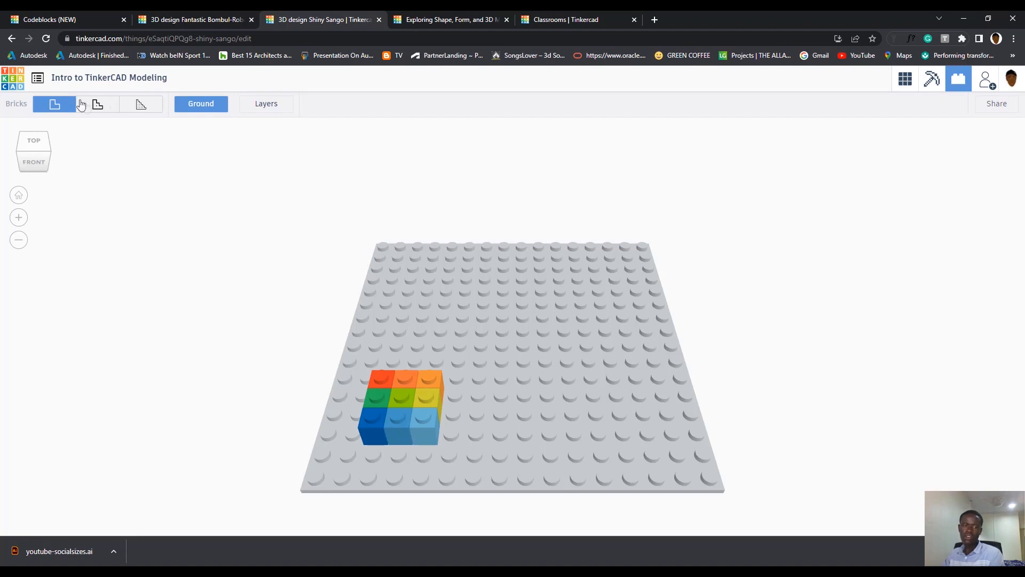
pyautogui.click(97, 106)
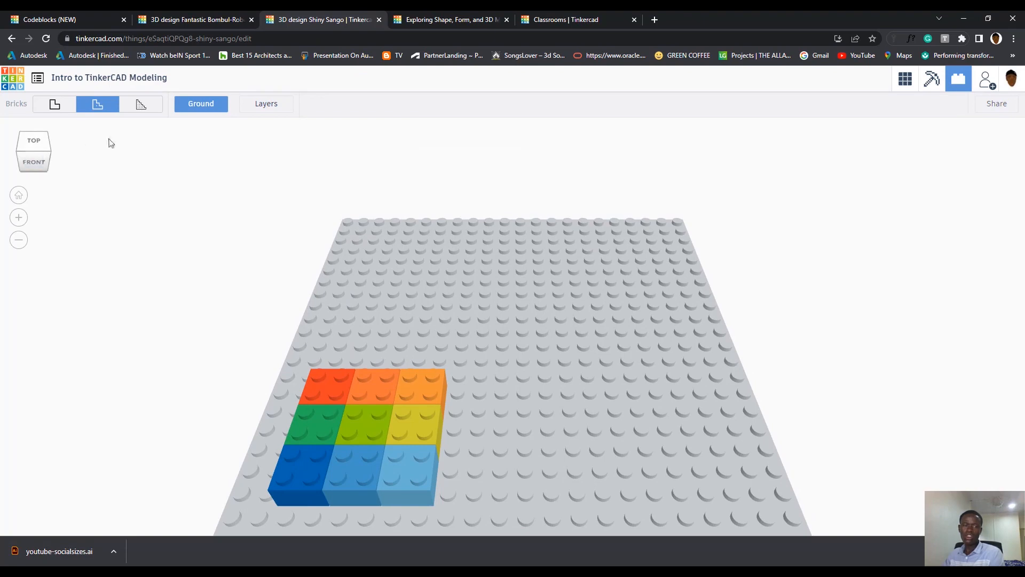
pyautogui.click(142, 107)
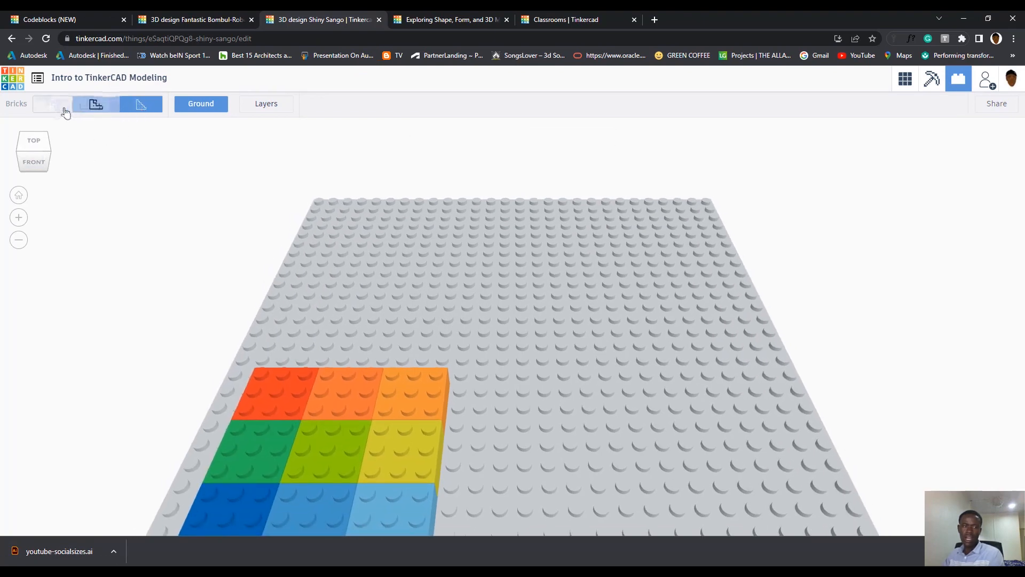
pyautogui.click(66, 107)
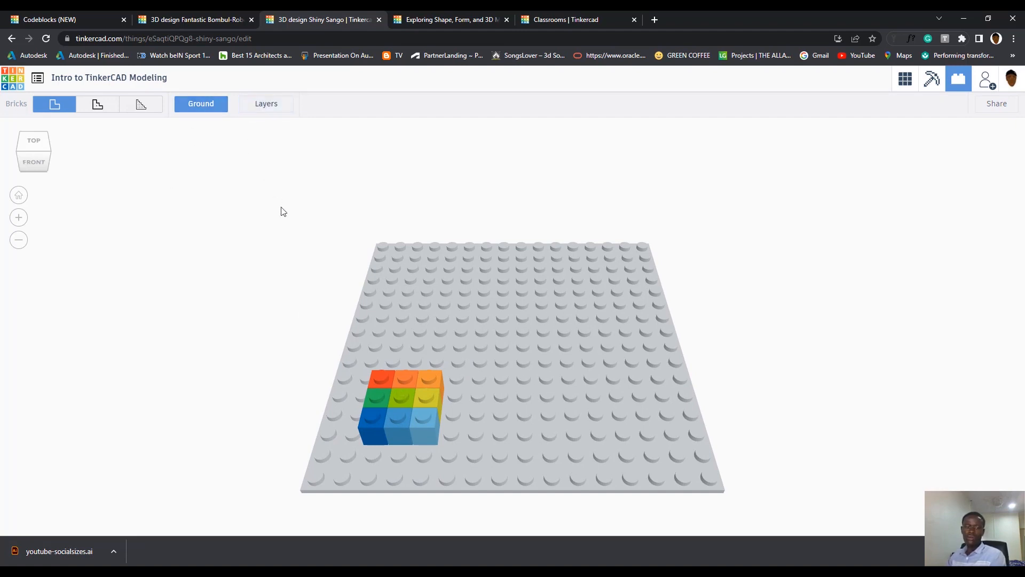
# Step: Compare the Blocks and Bricks views by switching back and forth between them, ending in Bricks
pyautogui.click(937, 86)
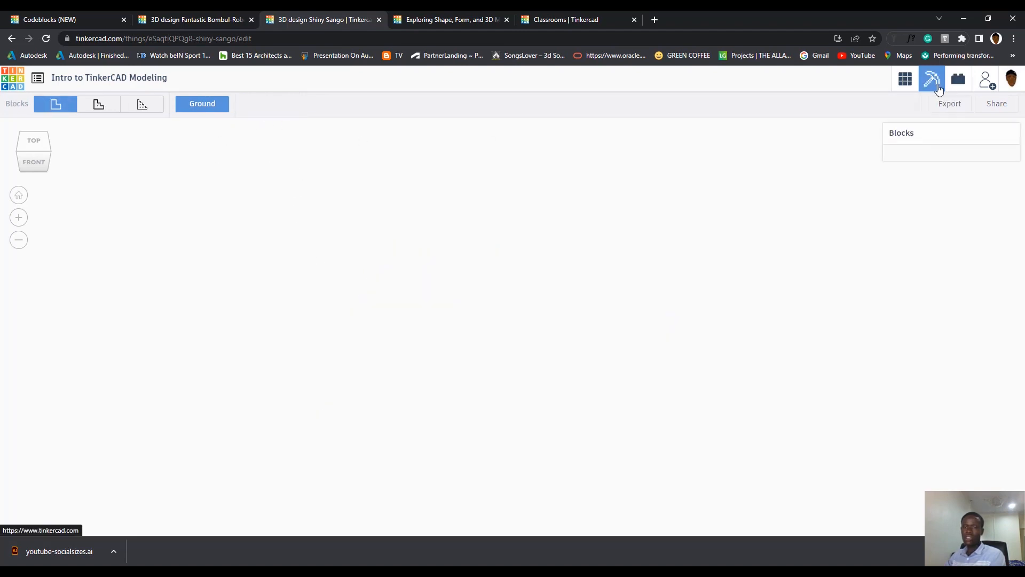
pyautogui.click(956, 87)
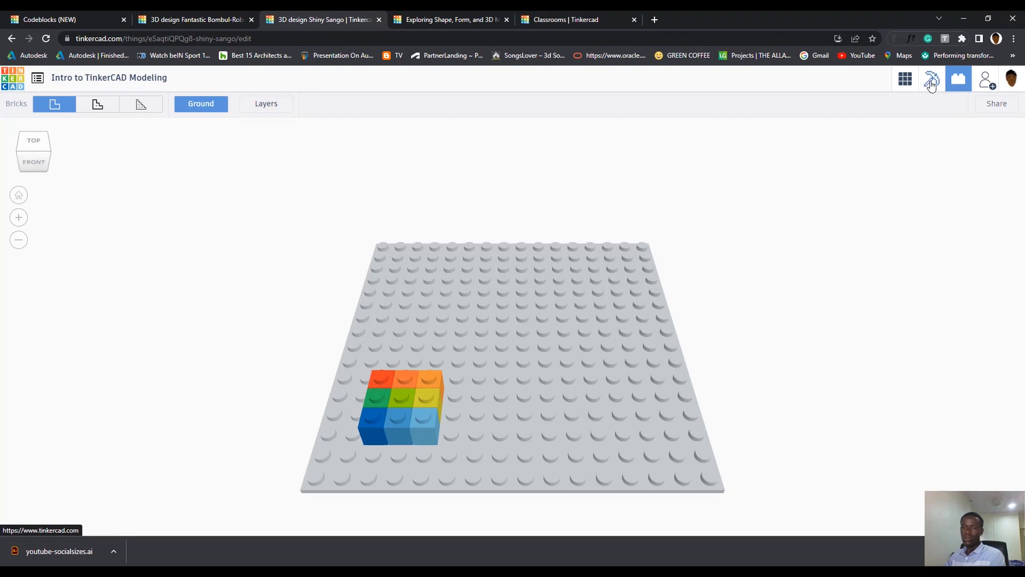
pyautogui.click(932, 82)
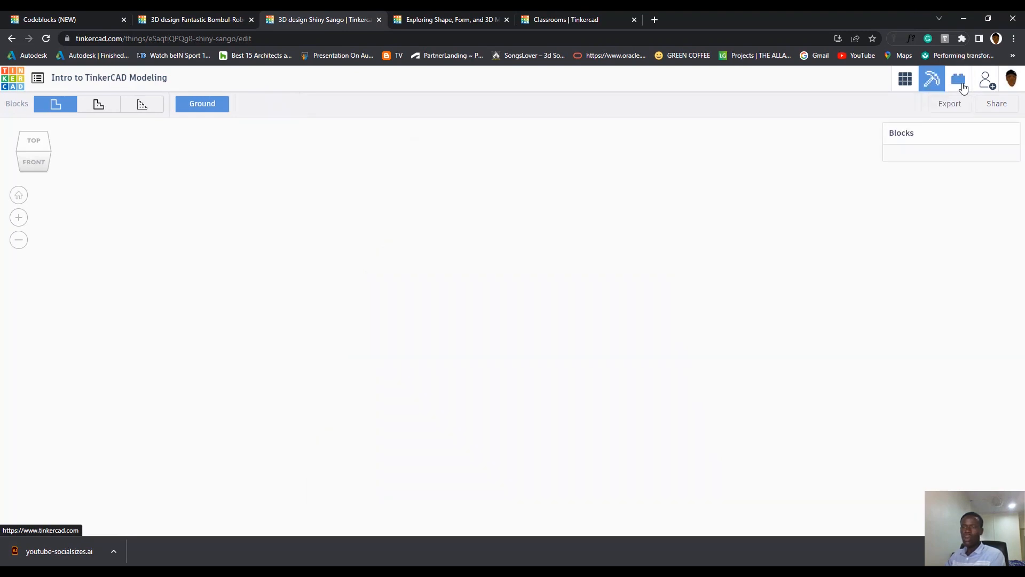
pyautogui.click(960, 92)
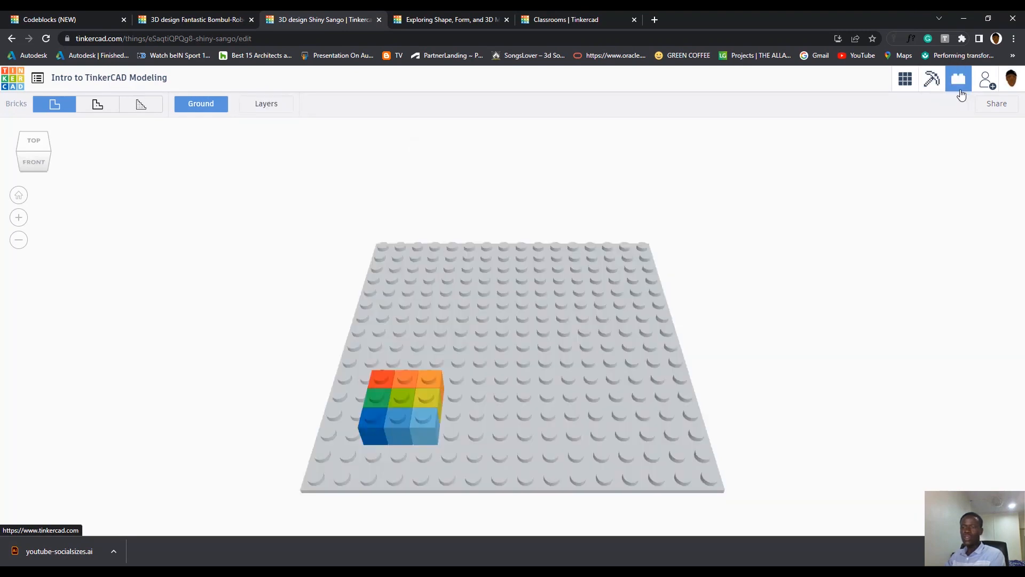
# Step: Generate a collaboration link for the design, copy it and close the Collaborate dialog
pyautogui.click(990, 84)
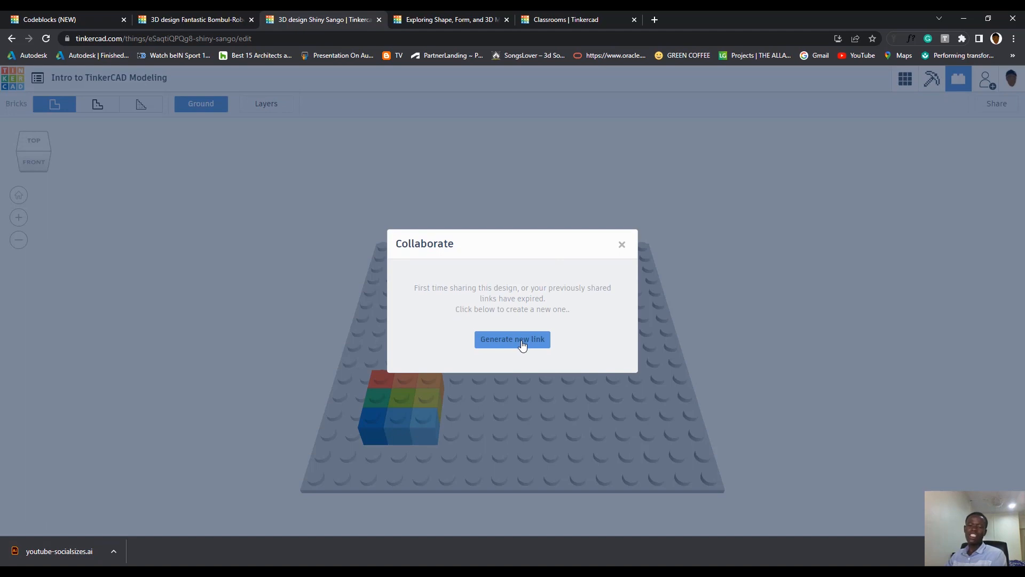
pyautogui.click(521, 342)
pyautogui.click(515, 305)
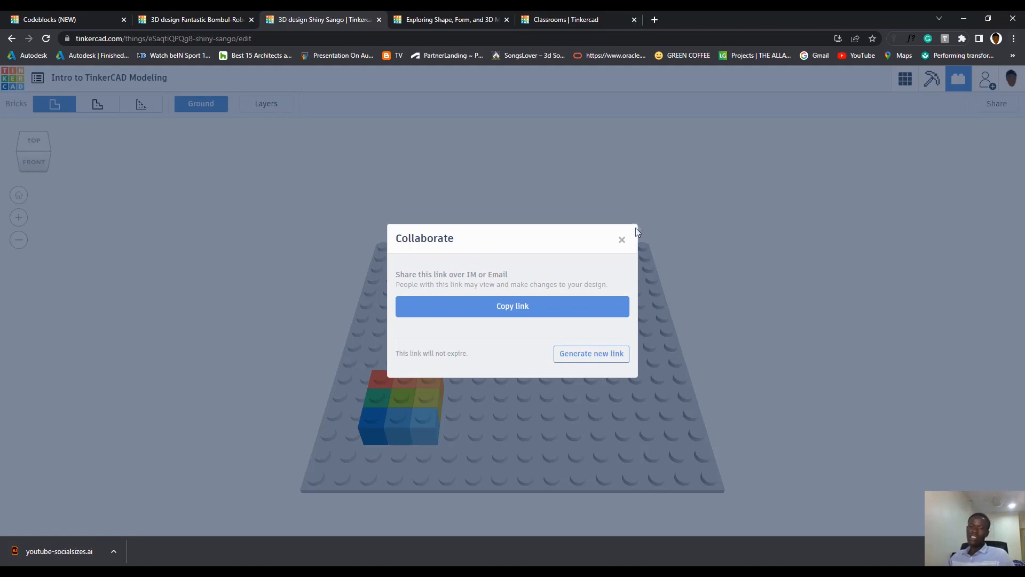
pyautogui.click(622, 241)
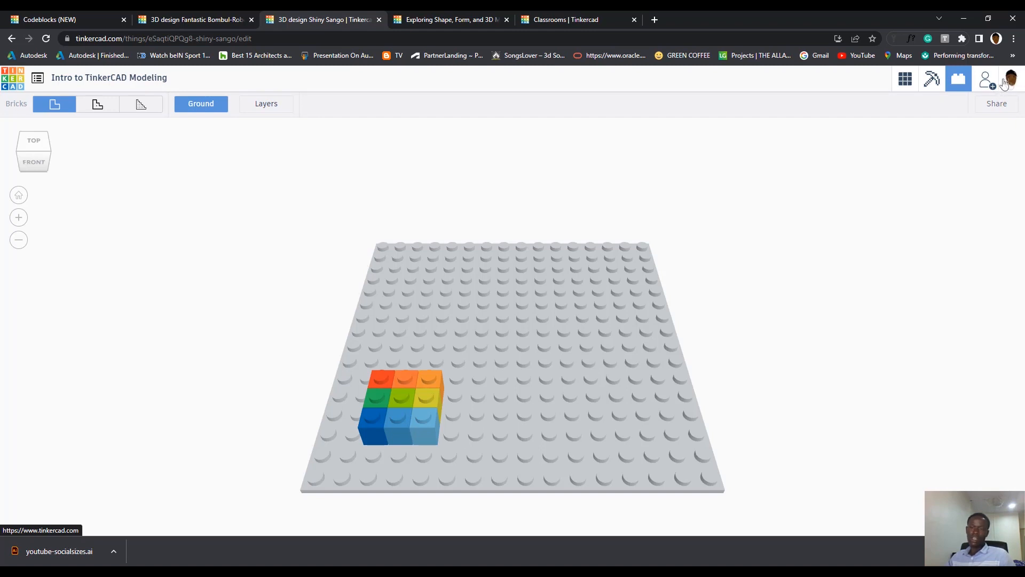
# Step: Go through the 3D design, Blocks and Bricks views once more and return to the 3D design workplane
pyautogui.click(906, 84)
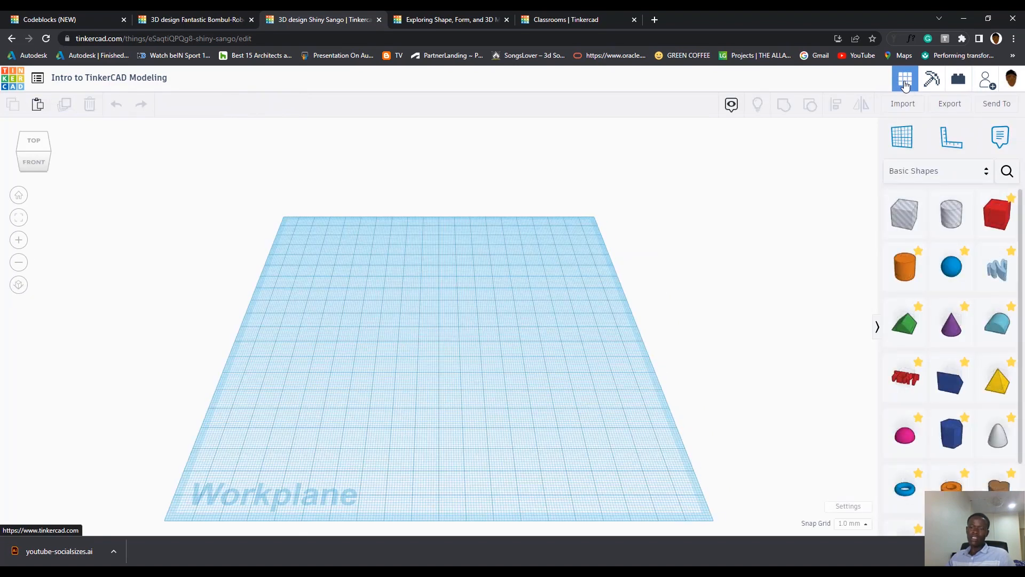
pyautogui.click(932, 87)
pyautogui.click(959, 83)
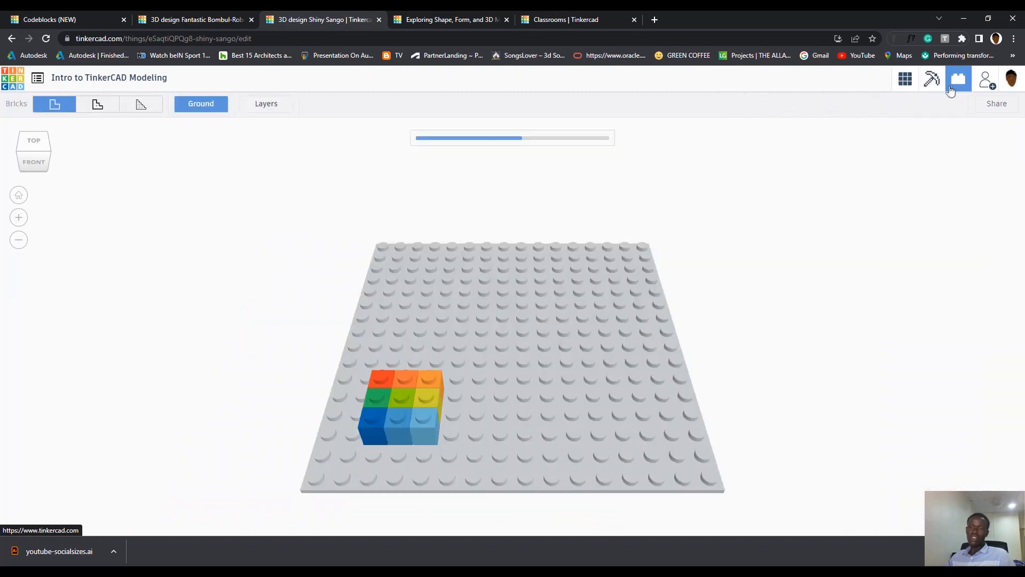
pyautogui.click(913, 84)
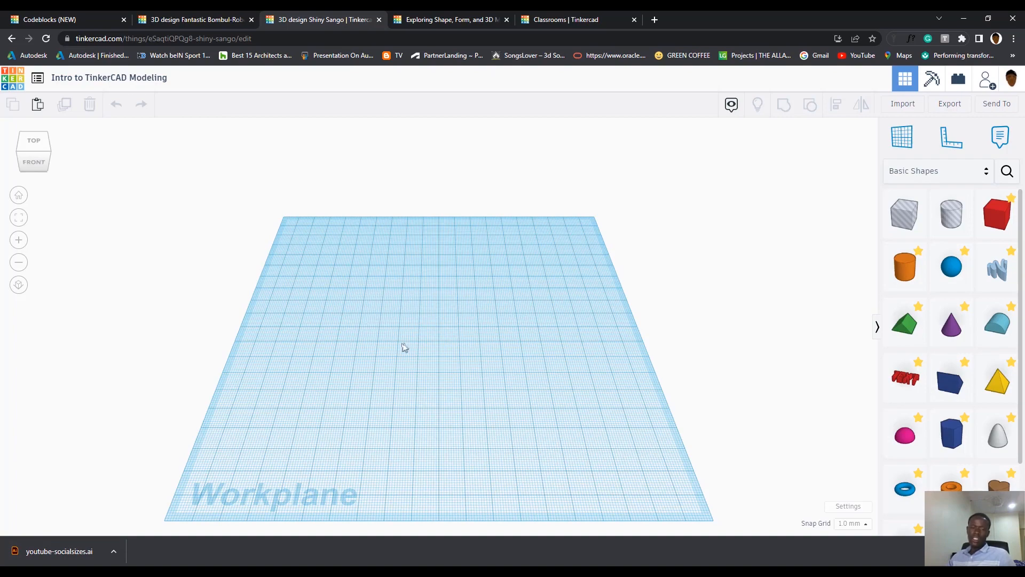
# Step: Inspect the empty workplane from the top, left, front and right sides, the upper right-back corner and underneath
pyautogui.moveTo(519, 337); pyautogui.dragTo(479, 303, button='right')
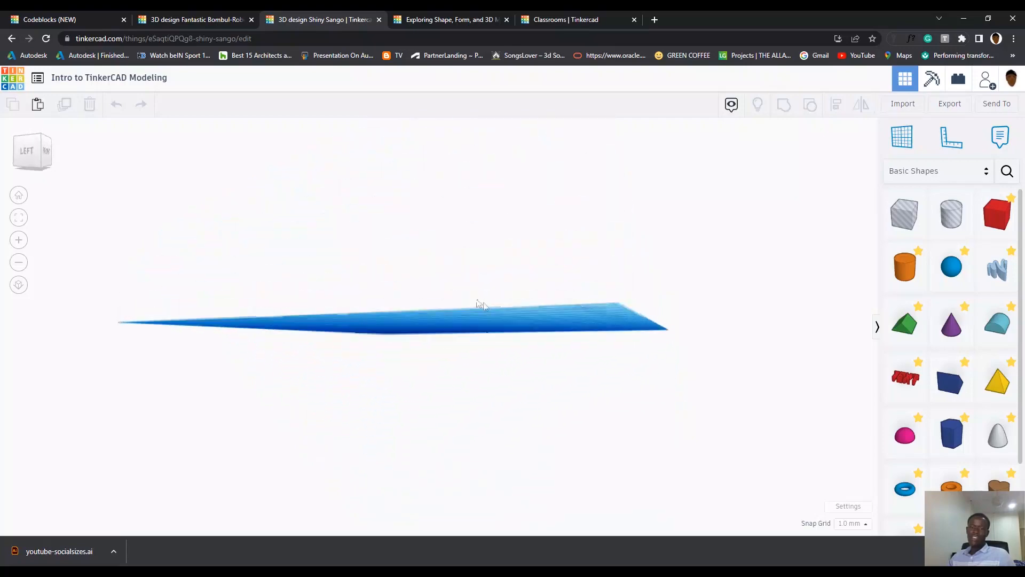
pyautogui.click(43, 151)
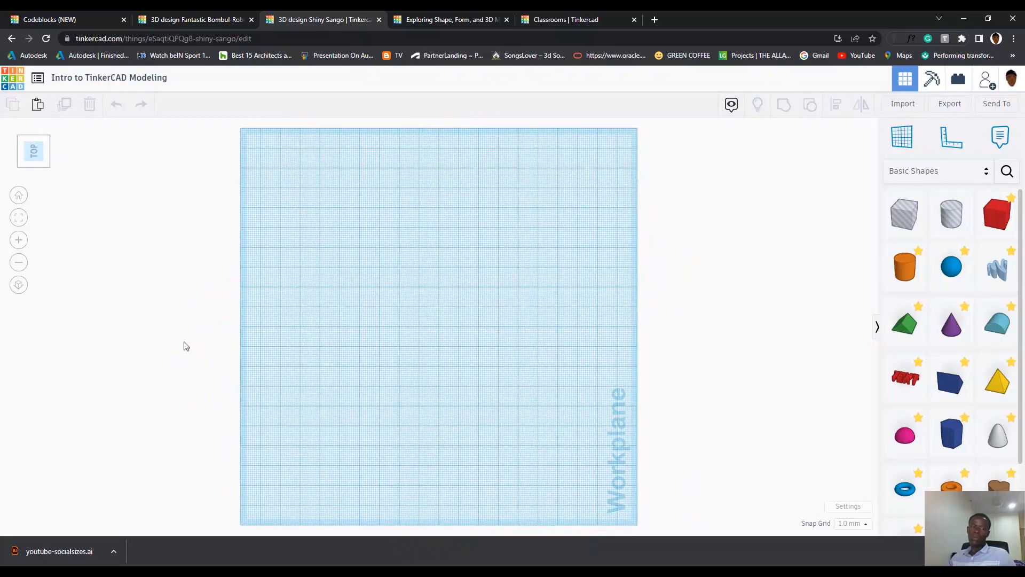
pyautogui.click(29, 166)
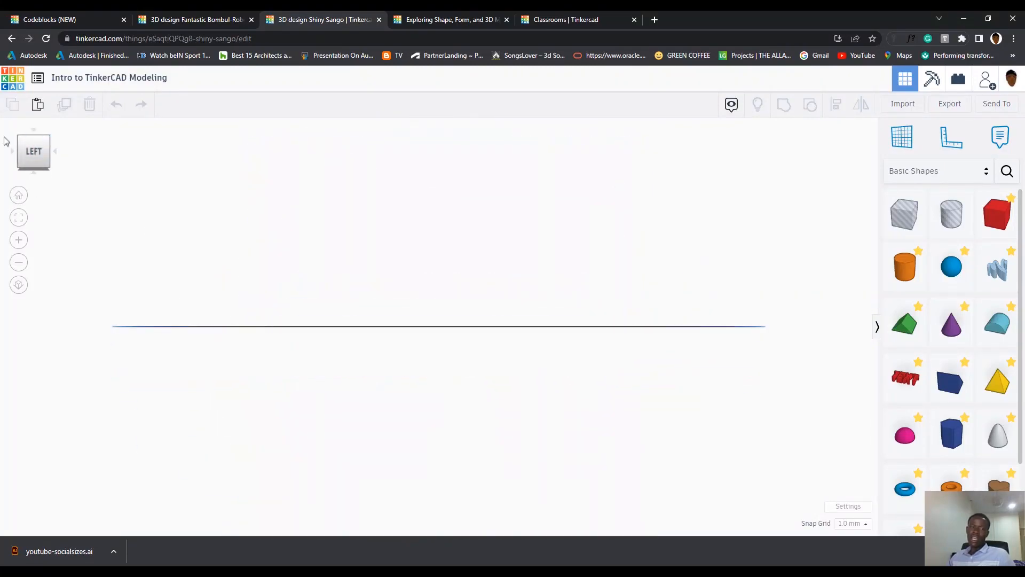
pyautogui.click(19, 195)
pyautogui.click(36, 161)
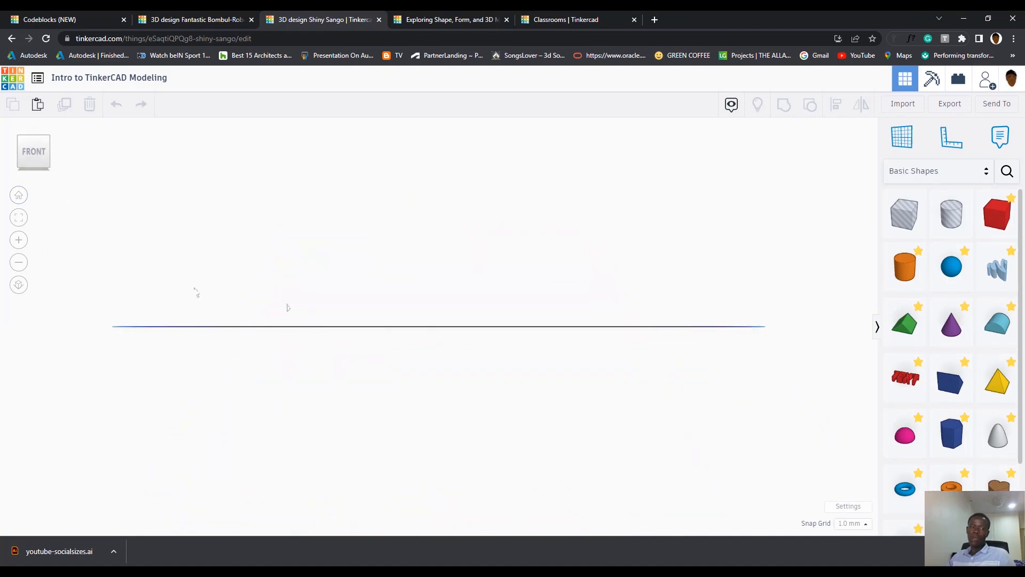
pyautogui.click(55, 153)
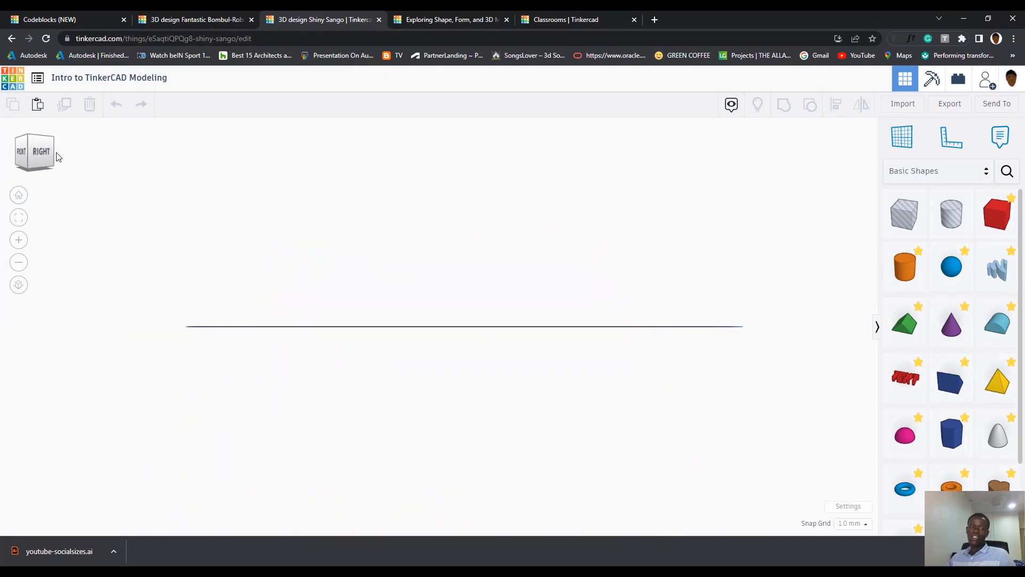
pyautogui.click(47, 137)
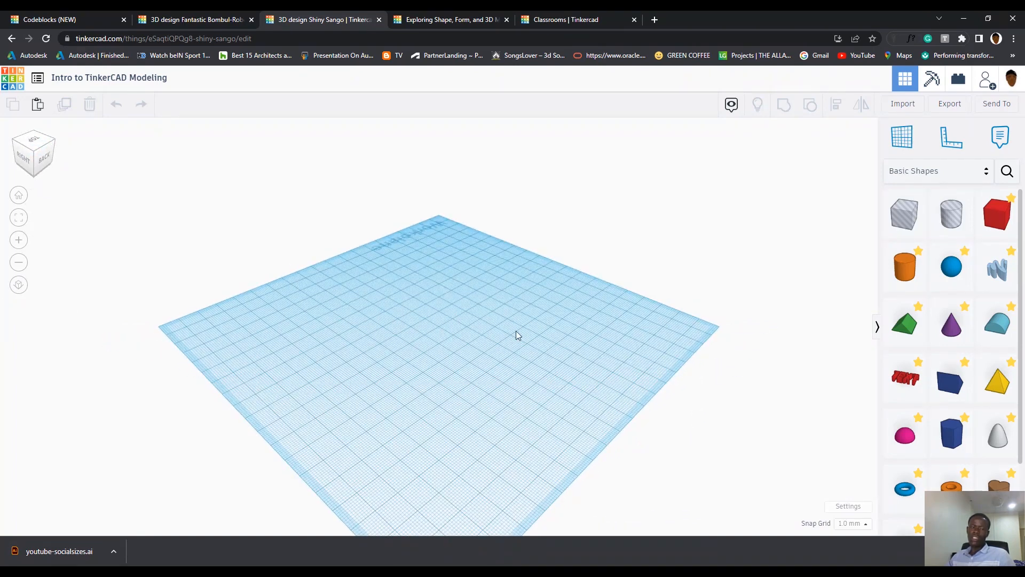
pyautogui.moveTo(418, 350); pyautogui.dragTo(418, 190, button='right')
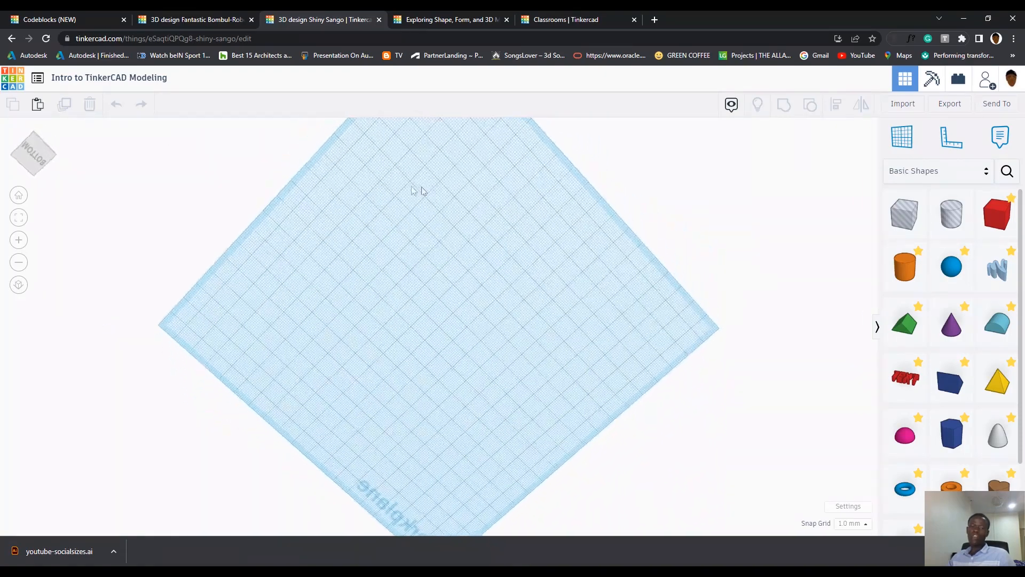
# Step: Return to the home view and demonstrate zooming in and out on the empty workplane
pyautogui.click(19, 196)
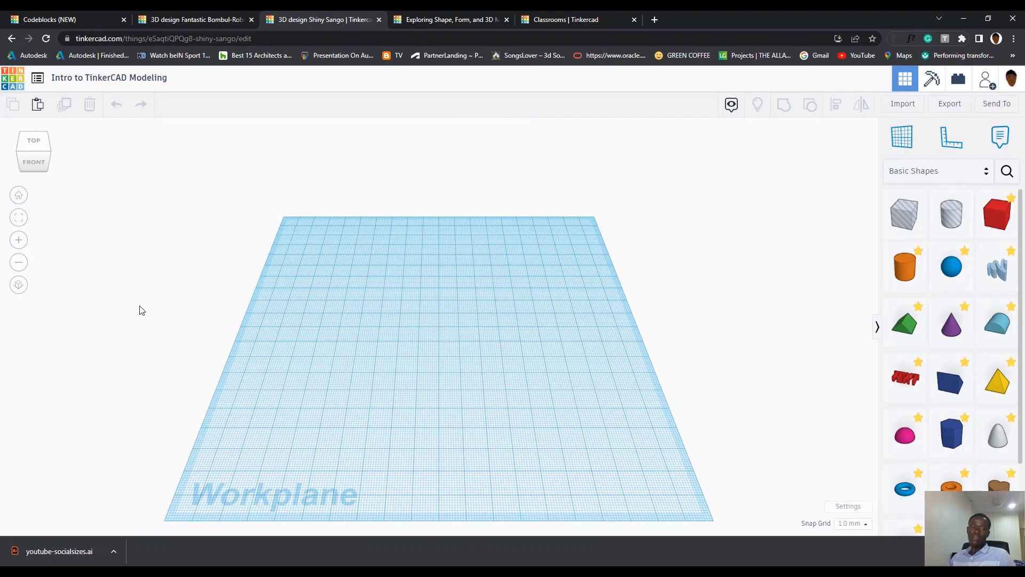
pyautogui.click(19, 241)
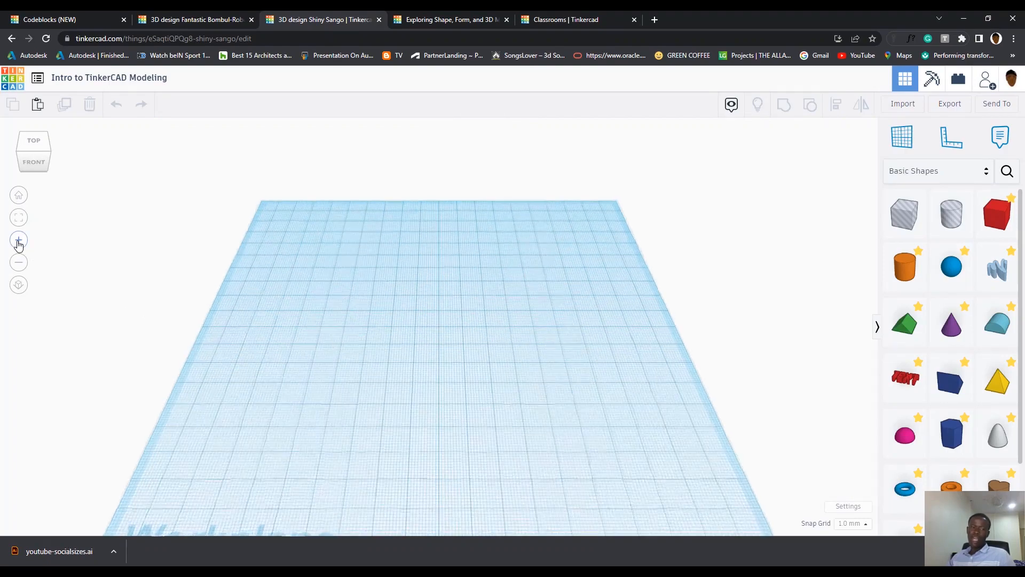
pyautogui.click(19, 262)
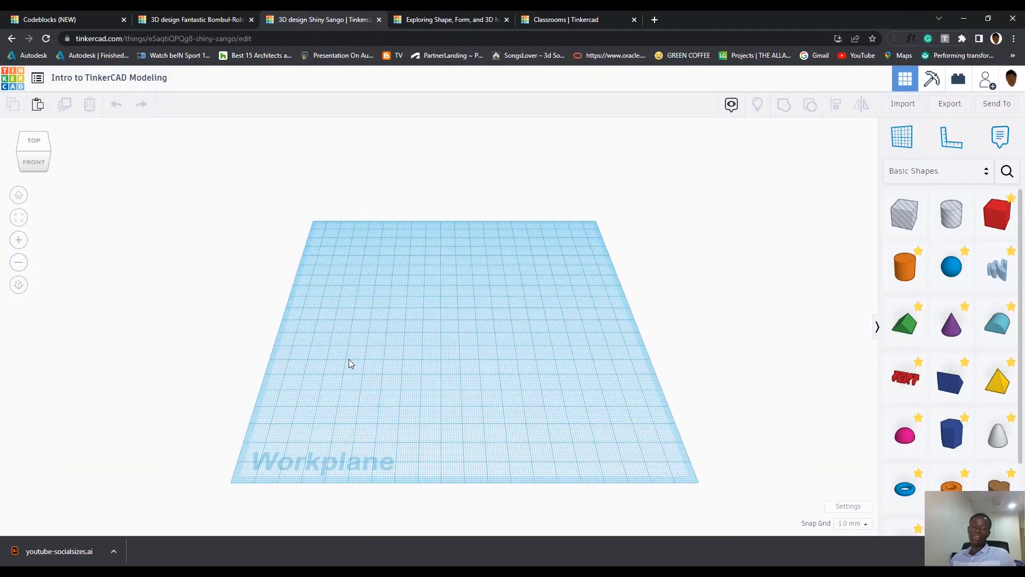
pyautogui.scroll(5, 350, 363)
pyautogui.scroll(-5, 349, 362)
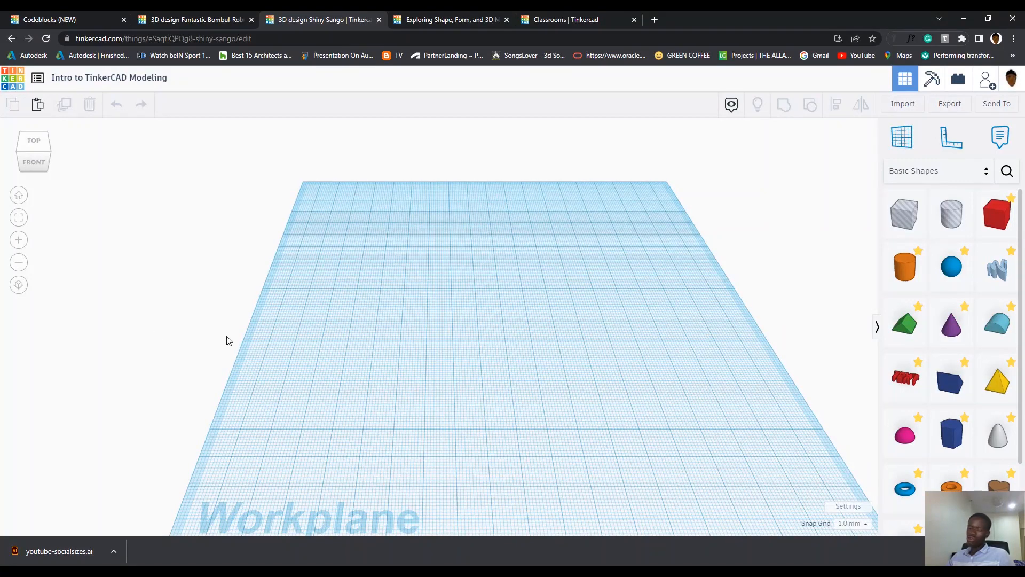
pyautogui.scroll(-1, 437, 363)
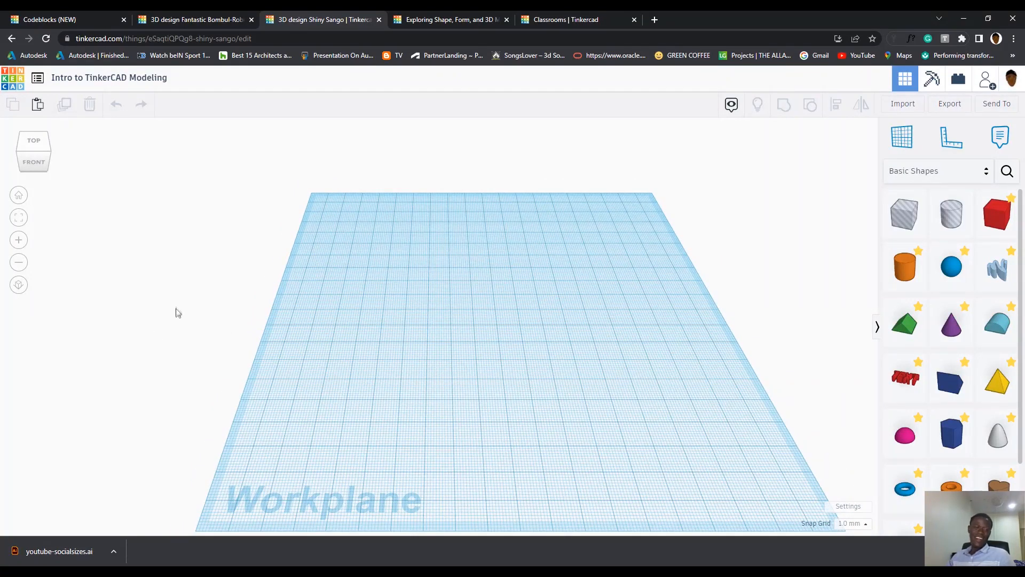
pyautogui.scroll(5, 170, 293)
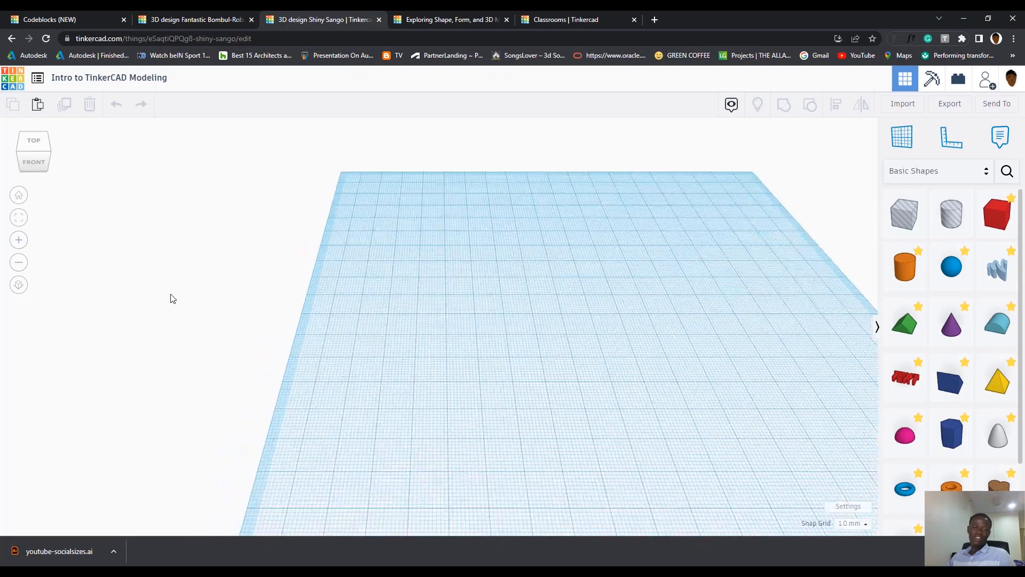
pyautogui.scroll(-5, 195, 326)
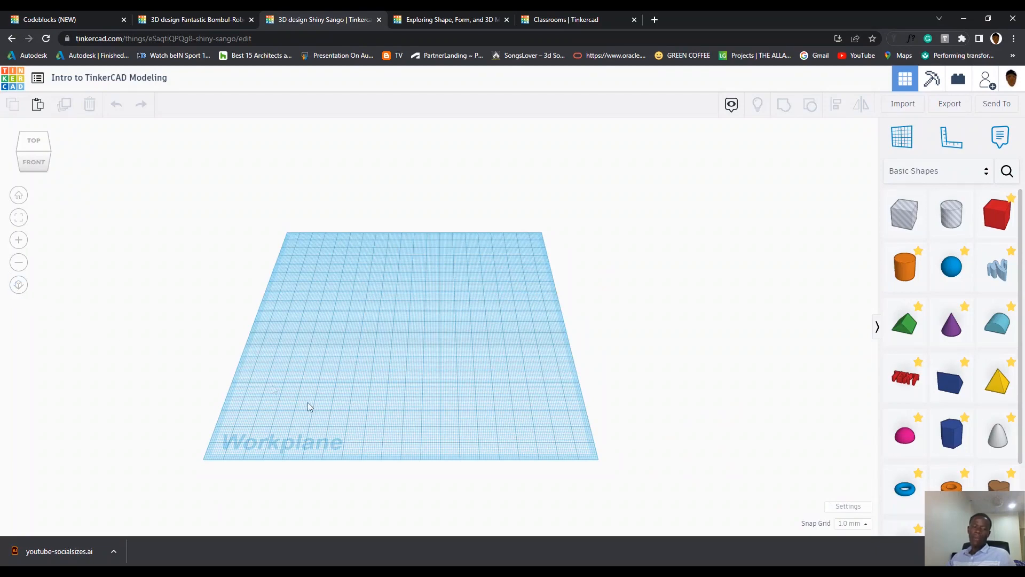
pyautogui.scroll(1, 268, 395)
# Step: Compare the orthographic and perspective views of the empty workplane, reset to the home view, and end in perspective
pyautogui.click(19, 285)
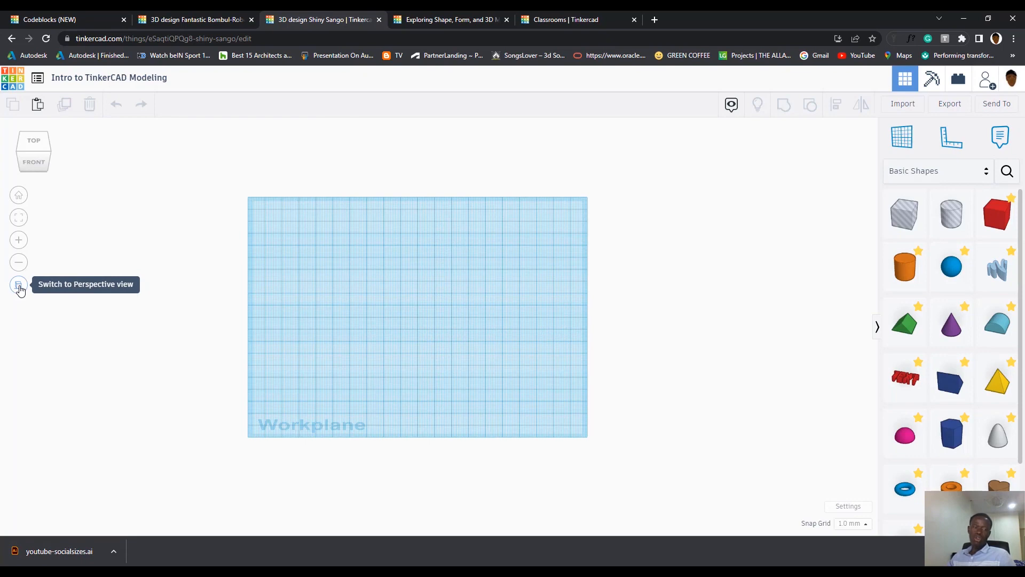
pyautogui.click(19, 286)
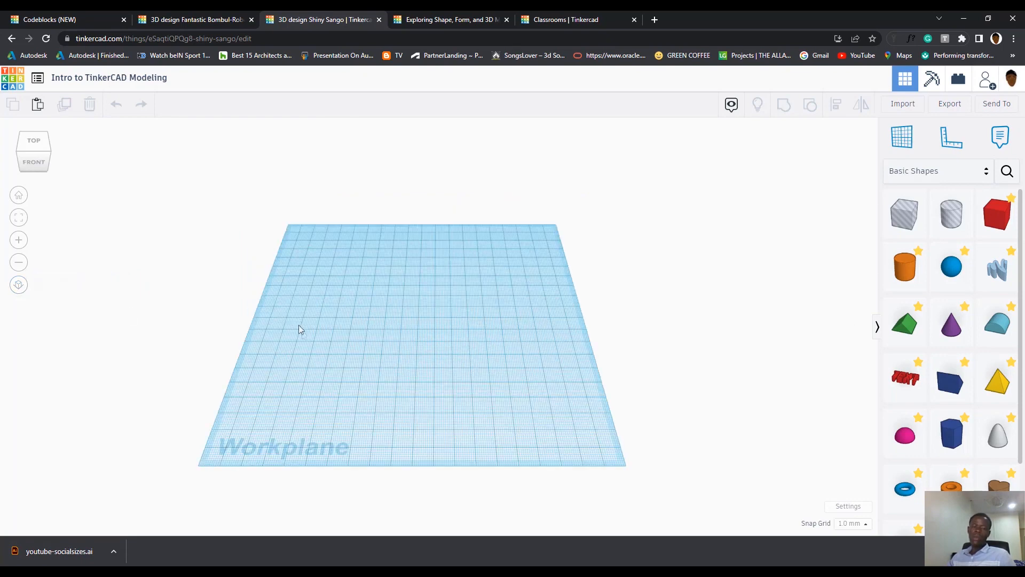
pyautogui.click(19, 285)
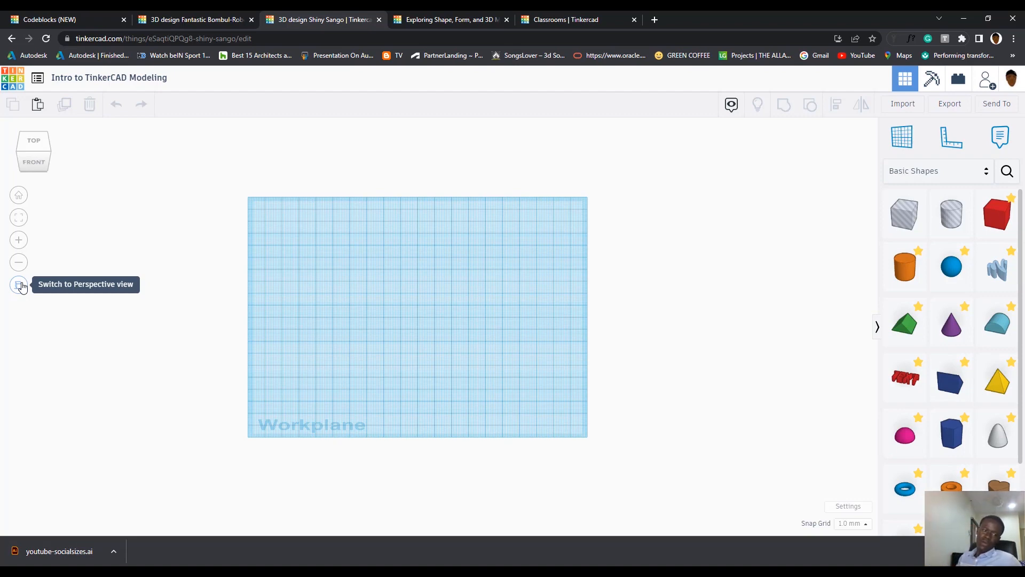
pyautogui.click(18, 198)
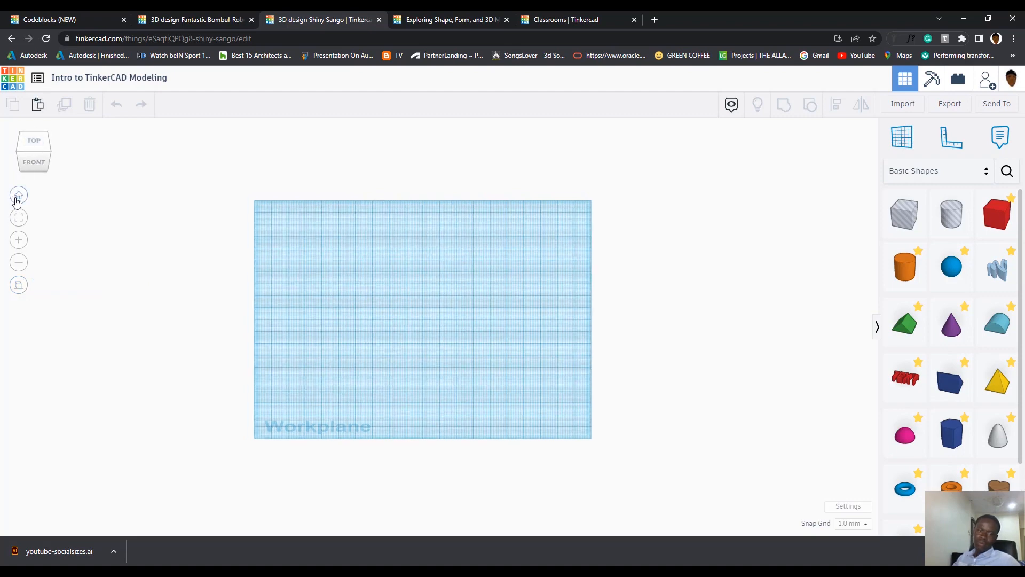
pyautogui.click(19, 285)
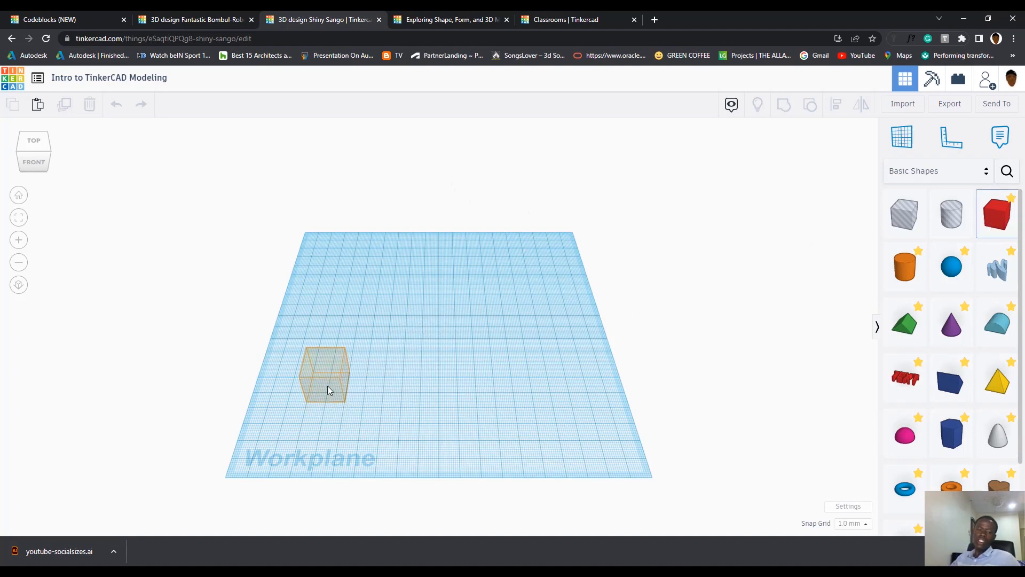
# Step: Place three solid red boxes diagonally across the workplane, from the front-left area through the middle to the back-right corner
pyautogui.click(326, 385)
pyautogui.click(997, 216)
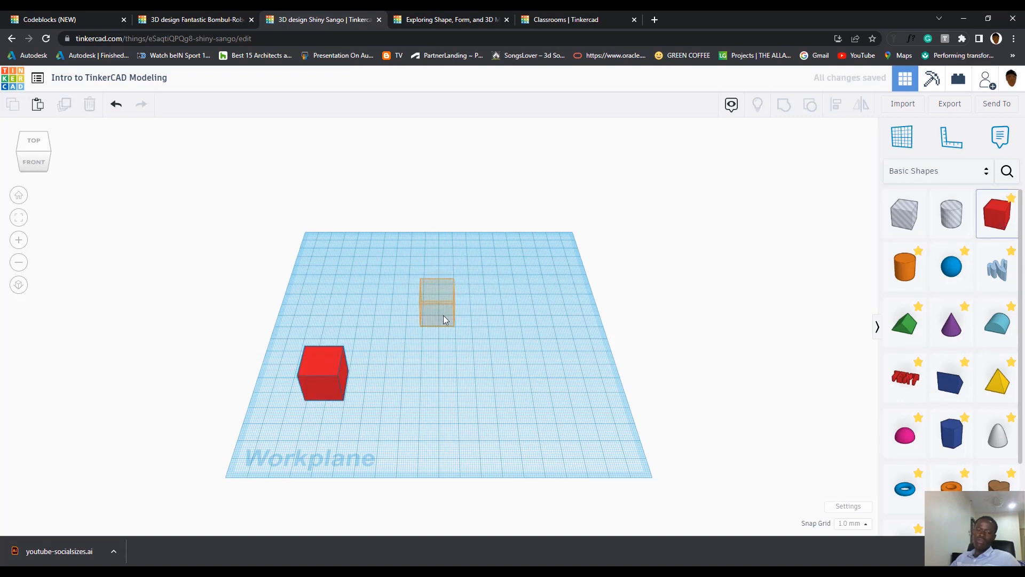
pyautogui.click(437, 315)
pyautogui.click(1007, 223)
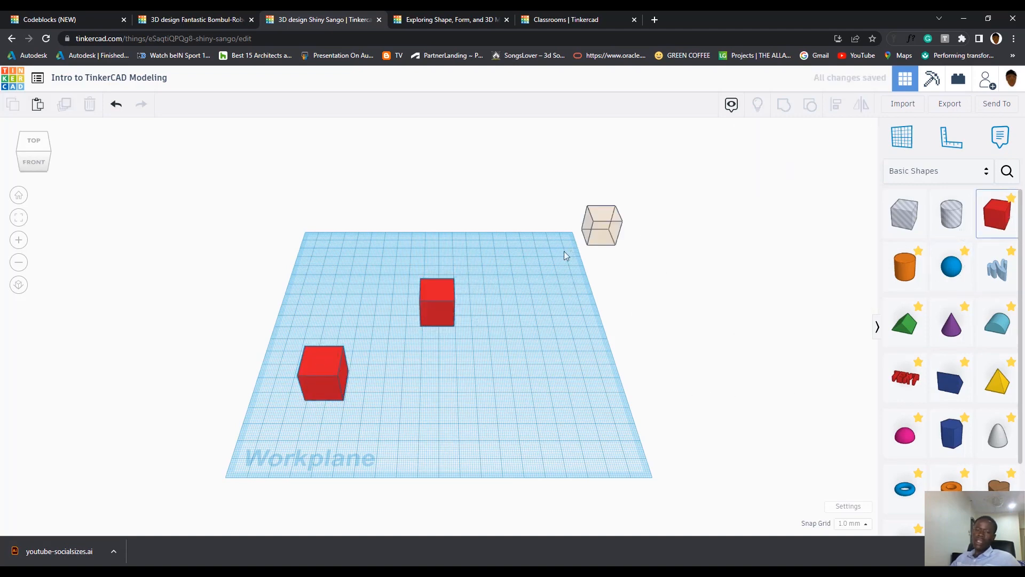
pyautogui.click(532, 272)
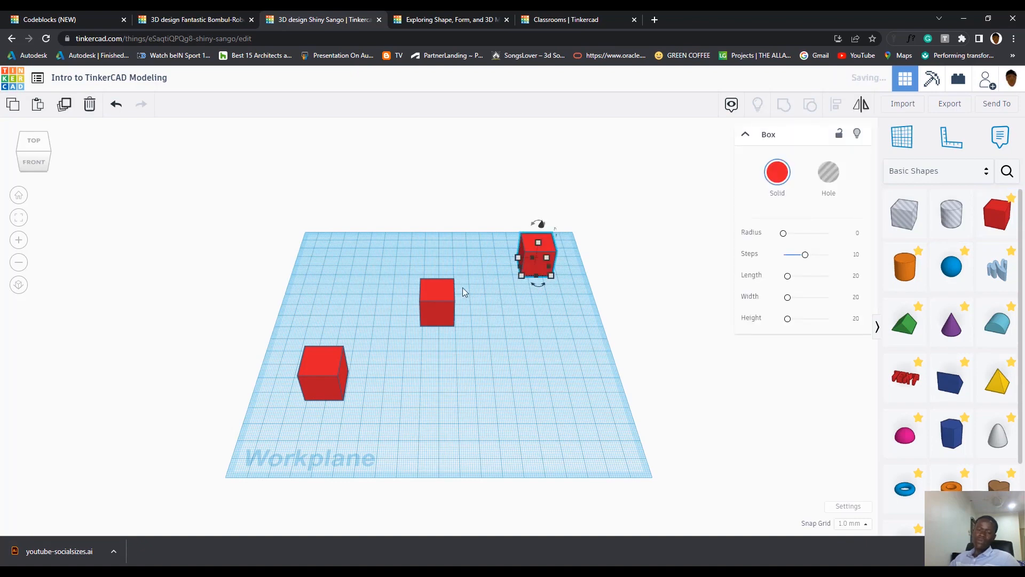
# Step: Fit the view to the front-left box, collapse its properties, and examine how the three boxes' apparent sizes vary with distance in perspective
pyautogui.click(331, 384)
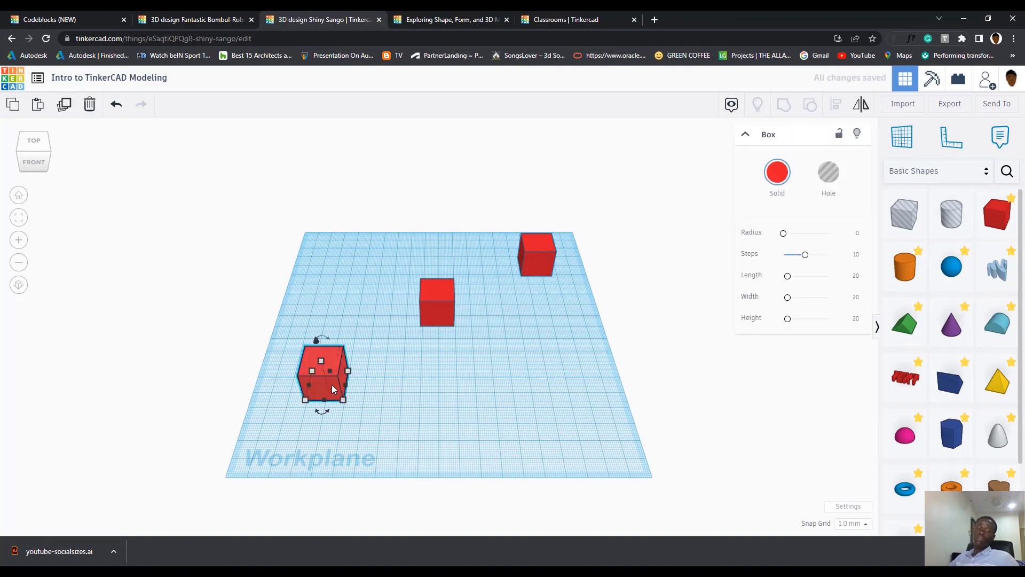
pyautogui.click(18, 217)
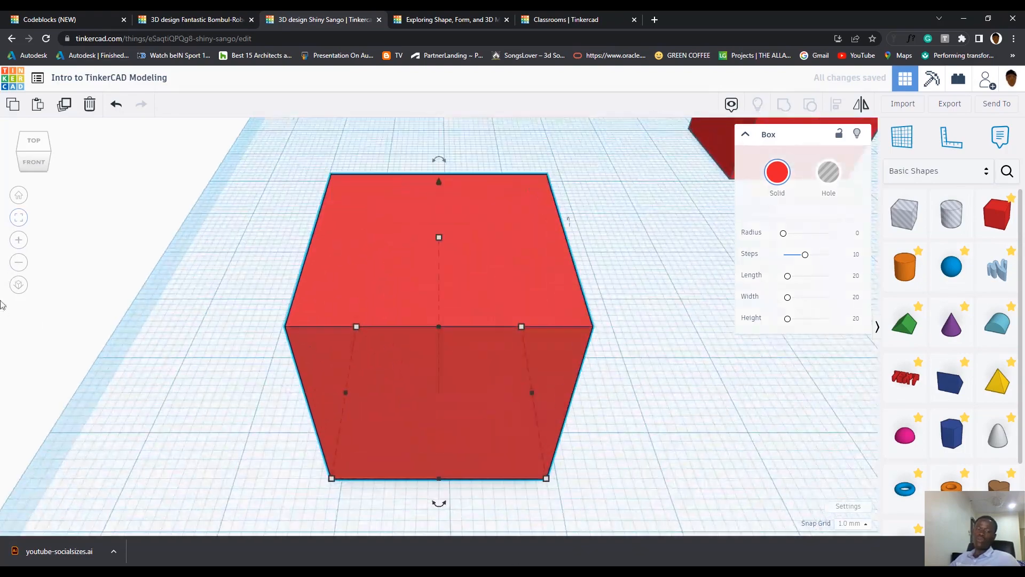
pyautogui.moveTo(680, 362); pyautogui.dragTo(753, 373, button='right')
pyautogui.click(745, 134)
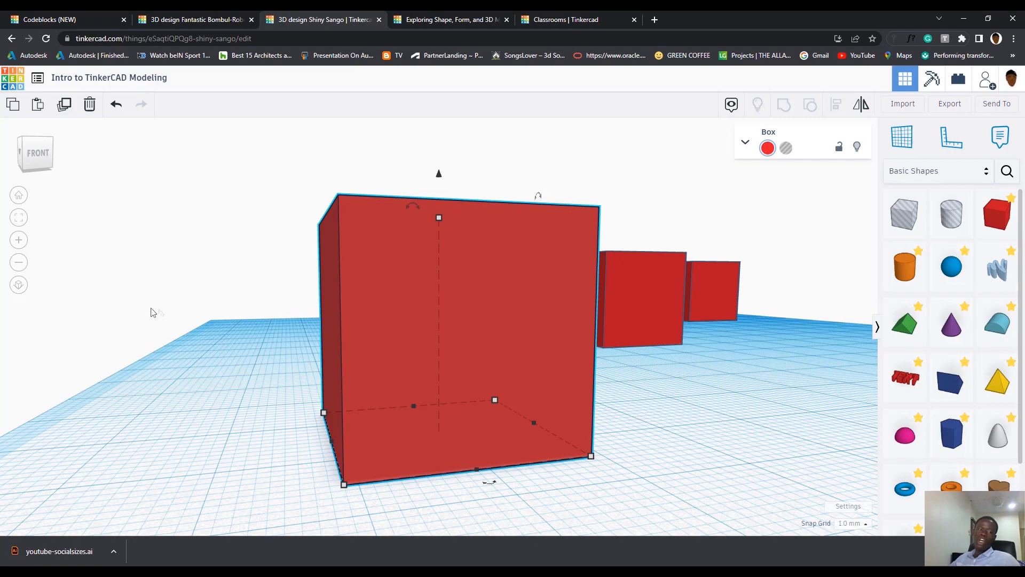
pyautogui.moveTo(724, 450)
pyautogui.mouseDown(button='right')
pyautogui.moveTo(771, 453)
pyautogui.moveTo(720, 460)
pyautogui.moveTo(739, 465)
pyautogui.moveTo(783, 457)
pyautogui.moveTo(705, 452)
pyautogui.mouseUp(button='right')
pyautogui.scroll(6, 807, 304)
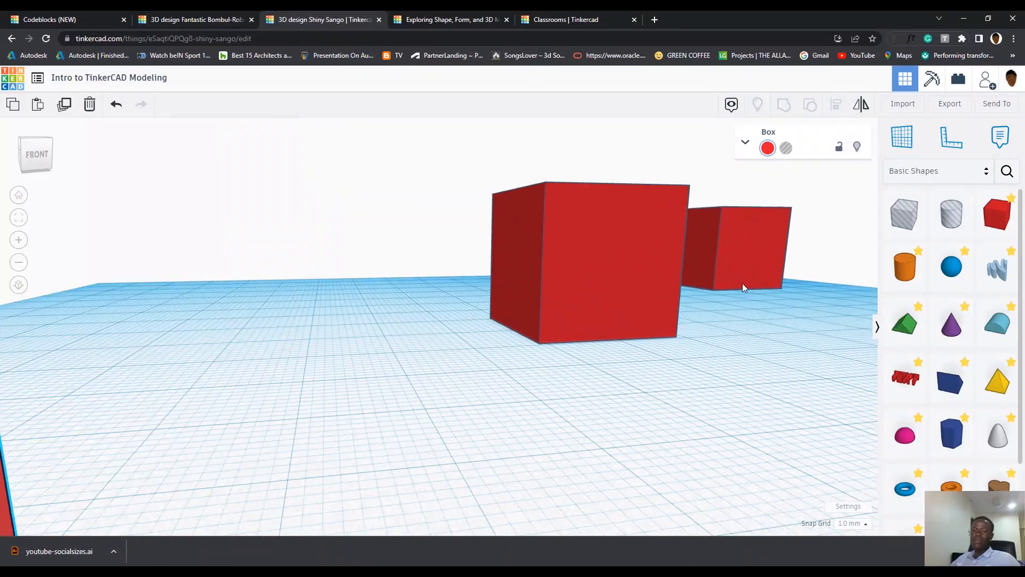
pyautogui.scroll(6, 806, 246)
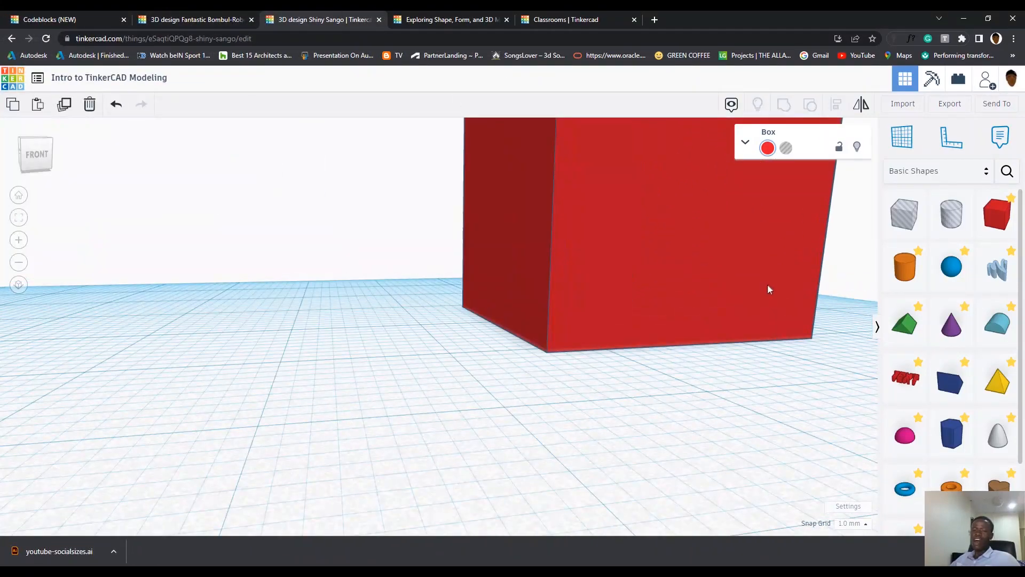
pyautogui.scroll(-8, 679, 390)
pyautogui.scroll(-10, 680, 392)
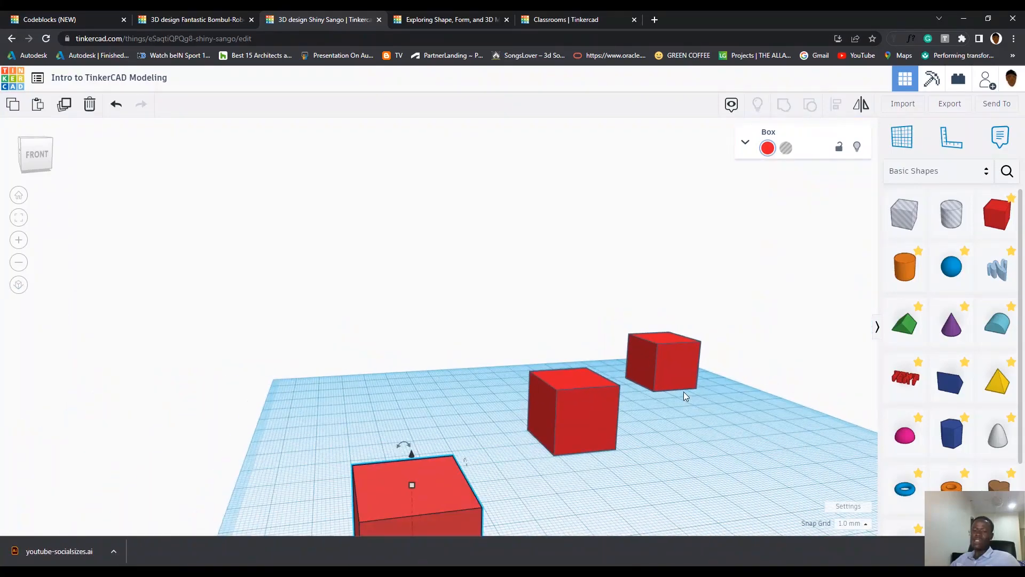
pyautogui.moveTo(699, 487); pyautogui.dragTo(710, 510, button='right')
pyautogui.scroll(2, 601, 513)
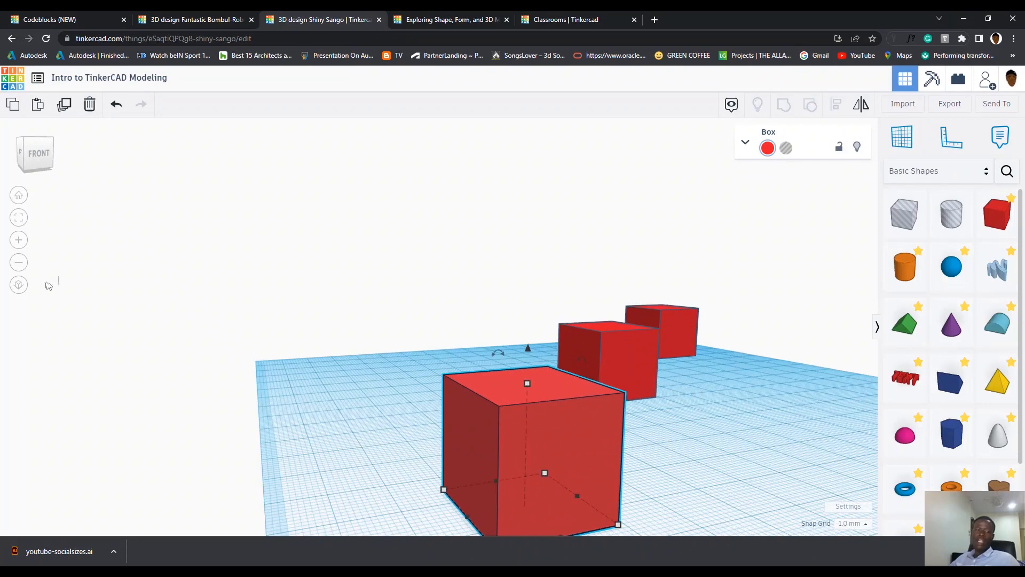
# Step: Switch to orthographic view and examine the sizes of the three boxes from the front
pyautogui.click(19, 284)
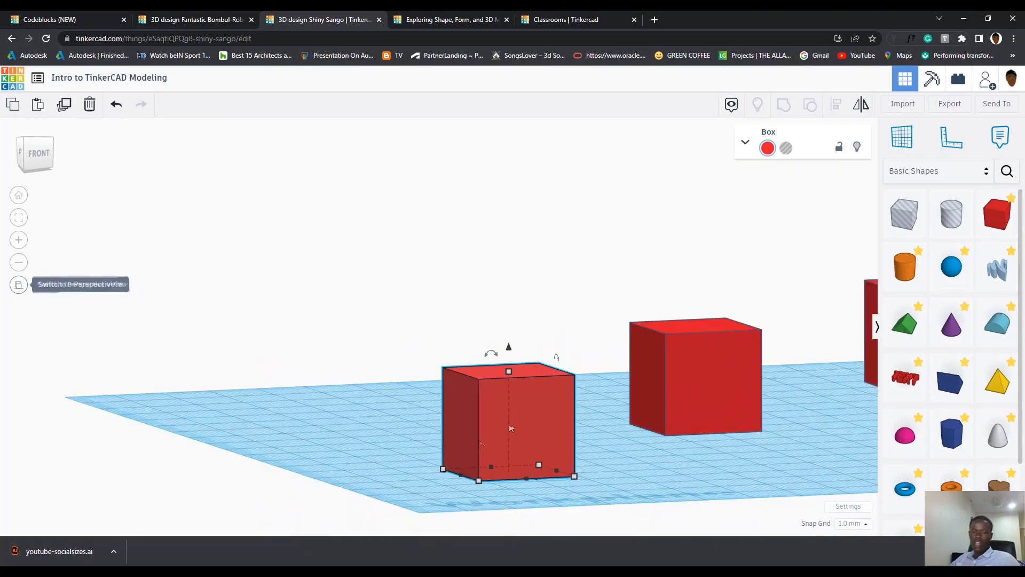
pyautogui.moveTo(463, 413); pyautogui.dragTo(14, 302, button='right')
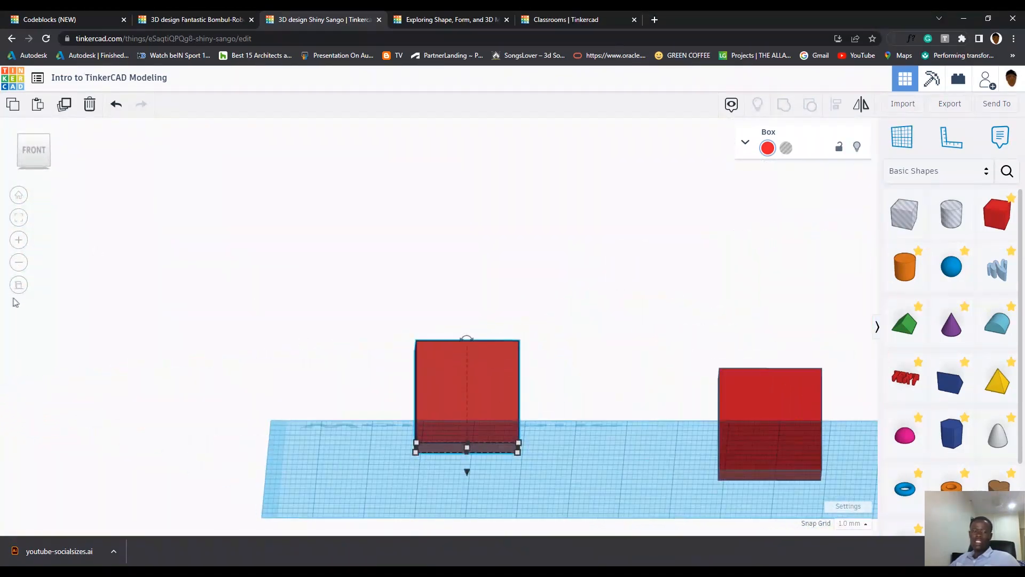
pyautogui.click(33, 151)
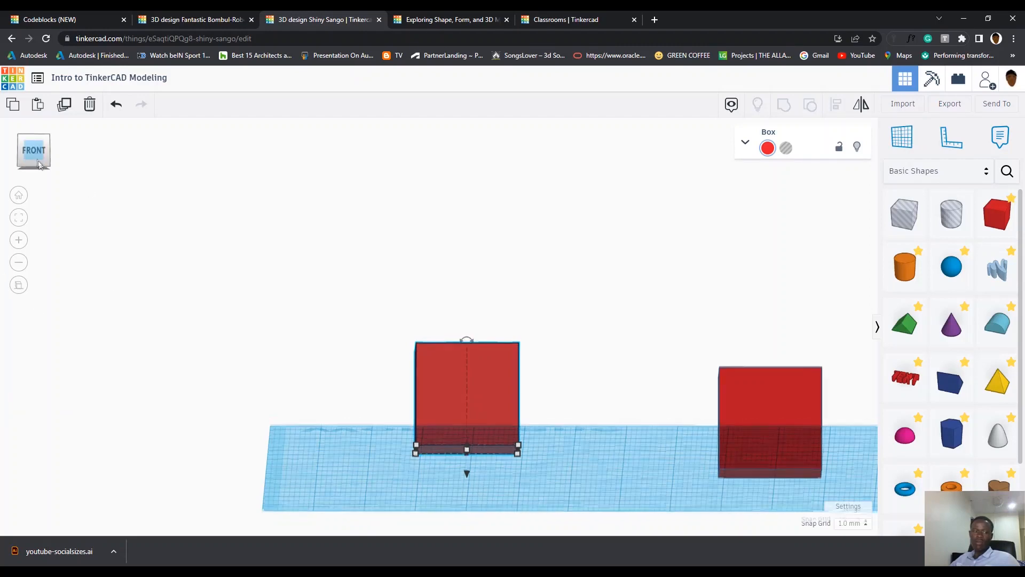
pyautogui.scroll(-2, 194, 469)
pyautogui.scroll(2, 195, 469)
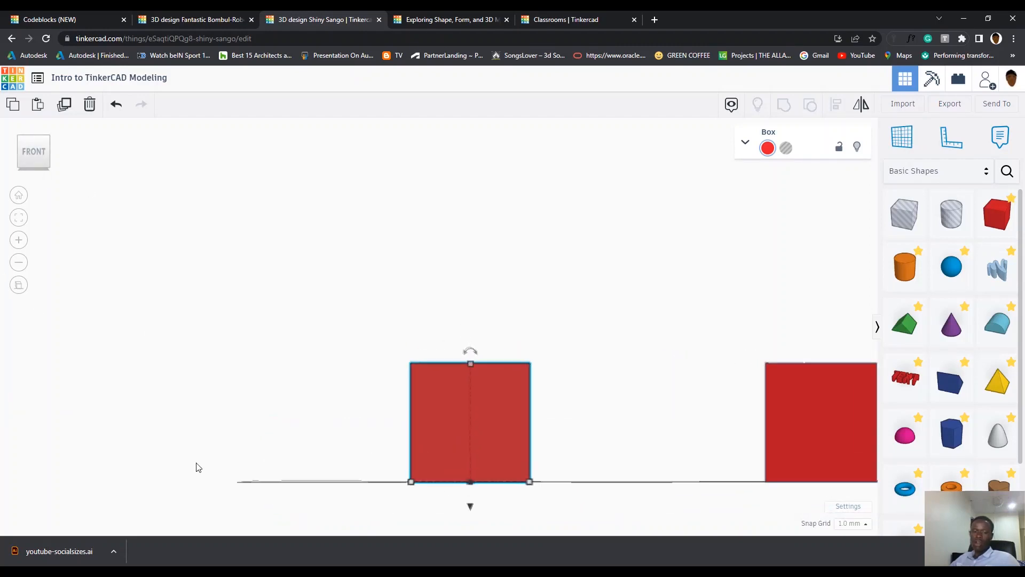
pyautogui.scroll(-6, 195, 468)
pyautogui.scroll(5, 571, 307)
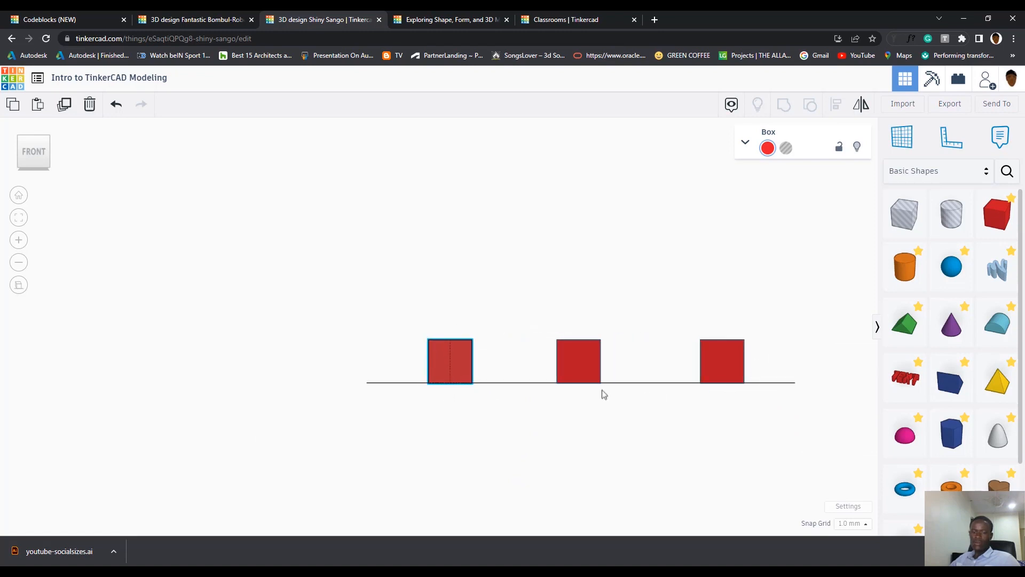
pyautogui.scroll(3, 528, 420)
pyautogui.scroll(3, 507, 432)
pyautogui.scroll(-2, 513, 441)
pyautogui.scroll(1, 528, 451)
pyautogui.scroll(1, 534, 457)
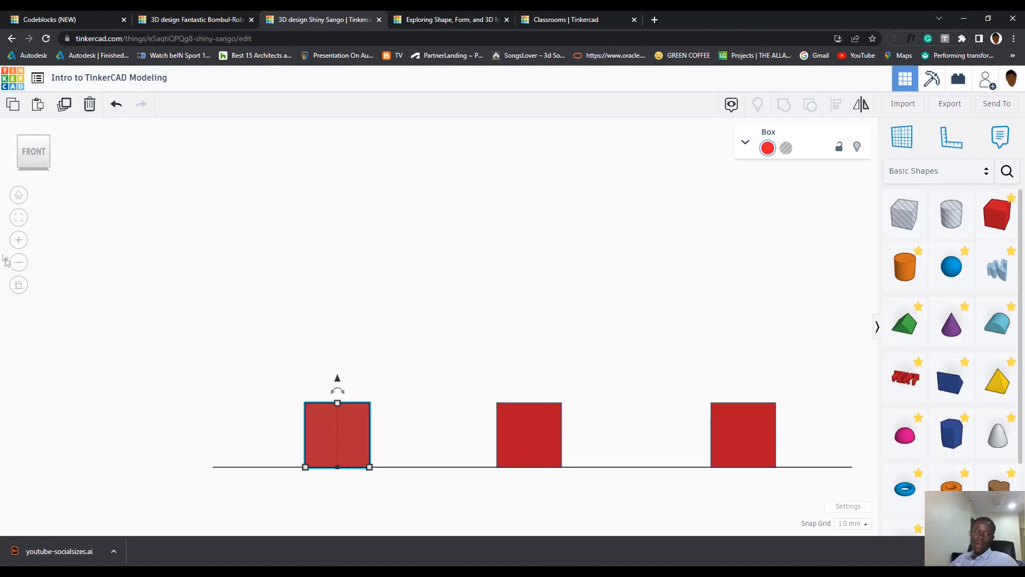
# Step: Compare the front view of the three boxes in perspective and orthographic projection, ending in perspective
pyautogui.click(18, 288)
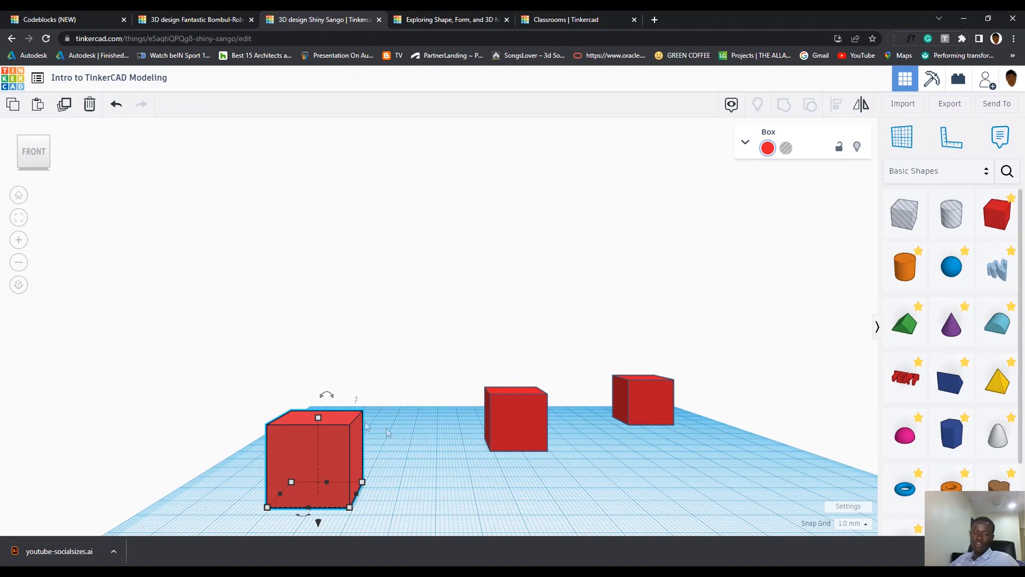
pyautogui.click(19, 286)
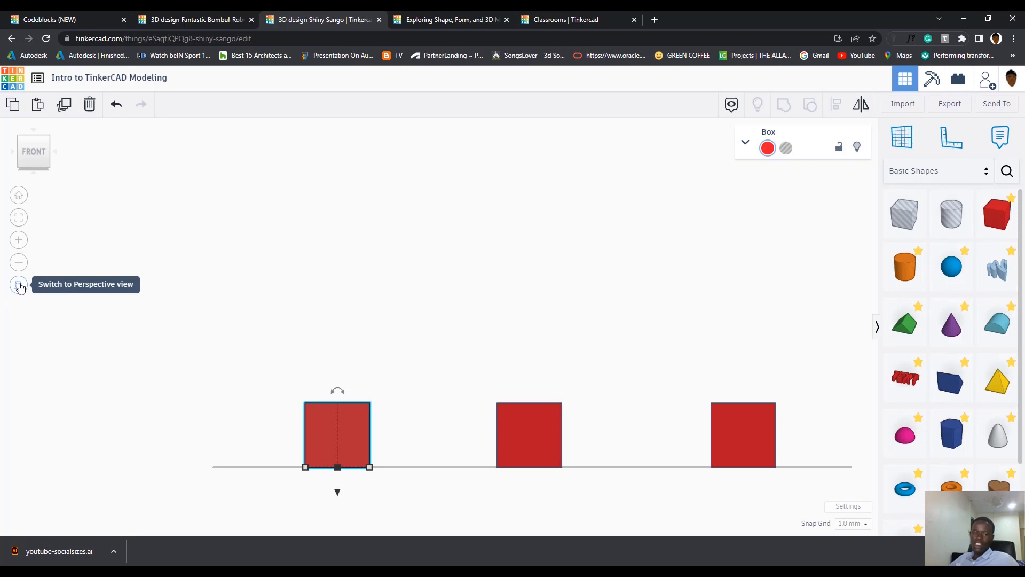
pyautogui.click(20, 286)
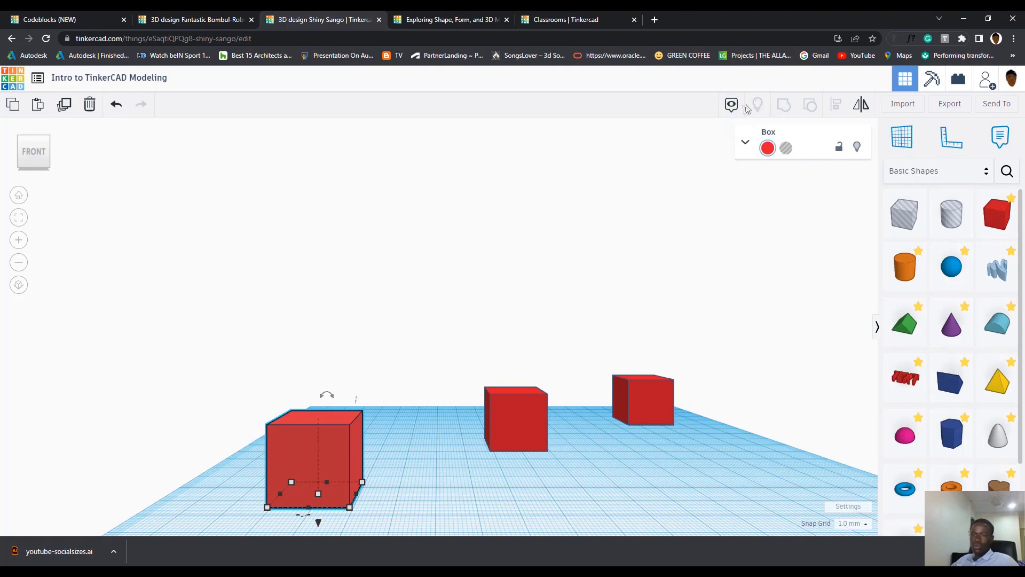
# Step: Attach a note reading "Box" to the front-left box and hide the notes in the design
pyautogui.scroll(-3, 943, 435)
pyautogui.click(1000, 136)
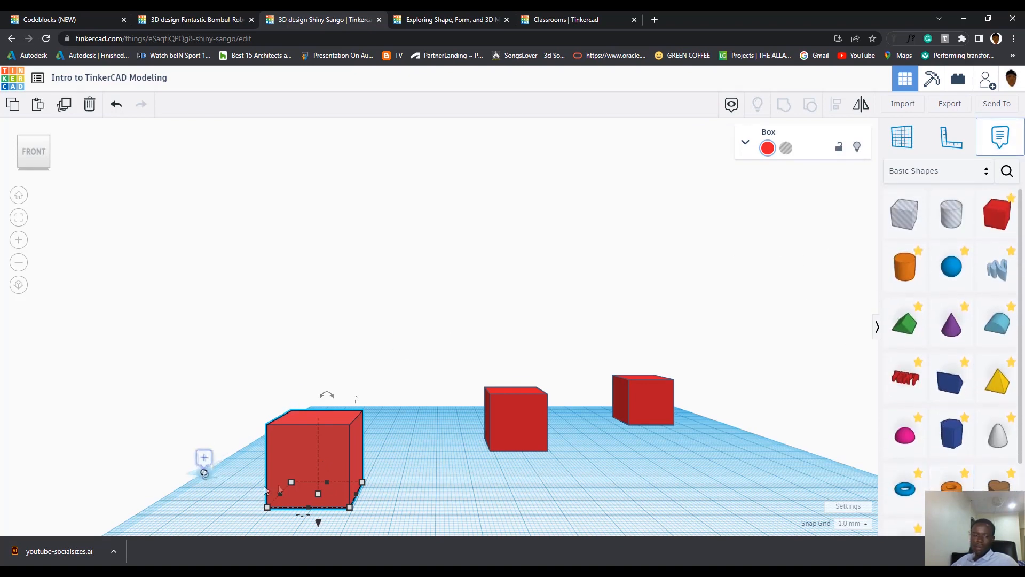
pyautogui.click(333, 432)
pyautogui.write('Box')
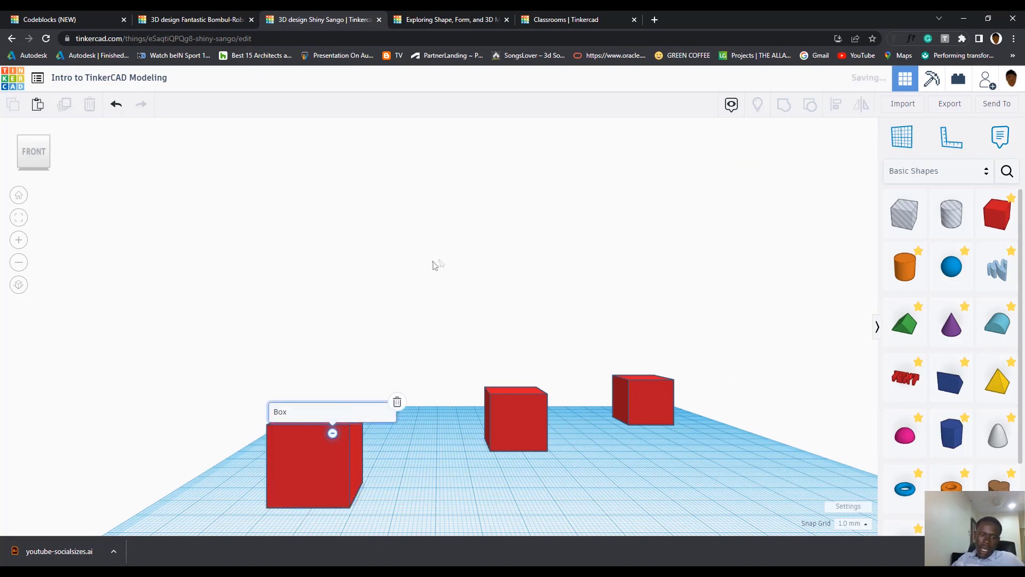
pyautogui.click(273, 237)
pyautogui.moveTo(460, 490); pyautogui.dragTo(526, 468, button='right')
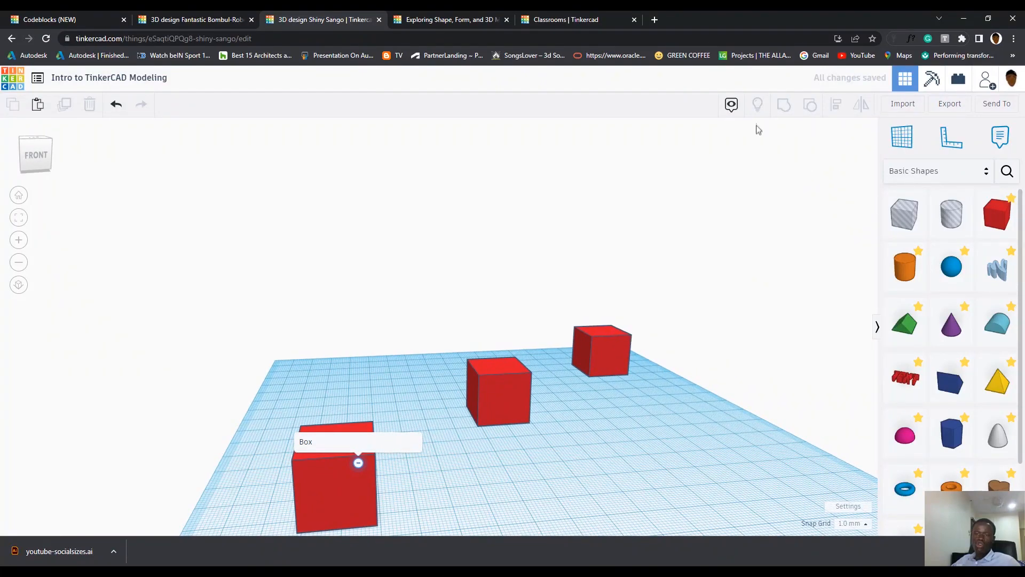
pyautogui.click(731, 106)
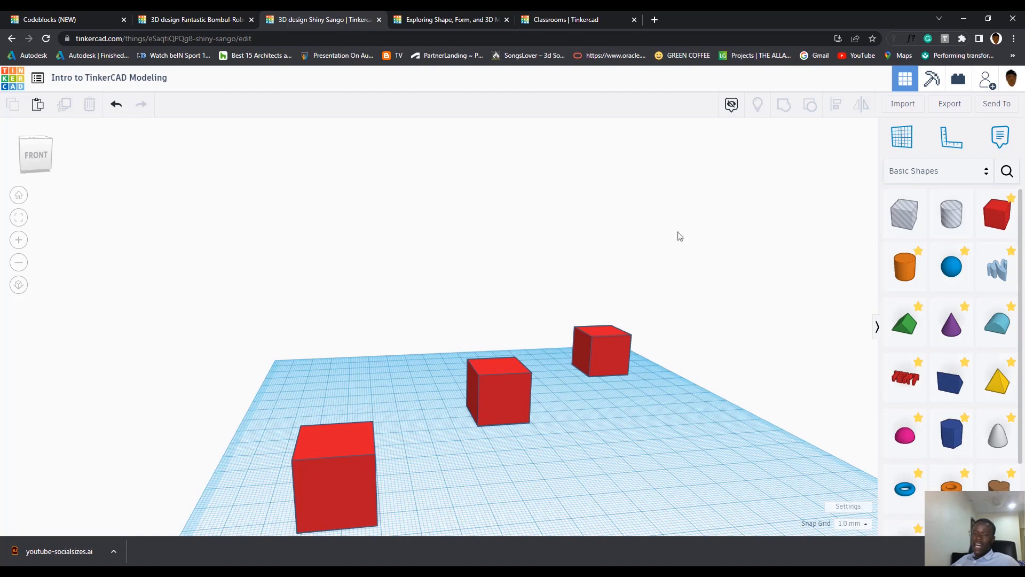
# Step: Hide the middle red box and bring it back by showing all hidden shapes
pyautogui.click(487, 393)
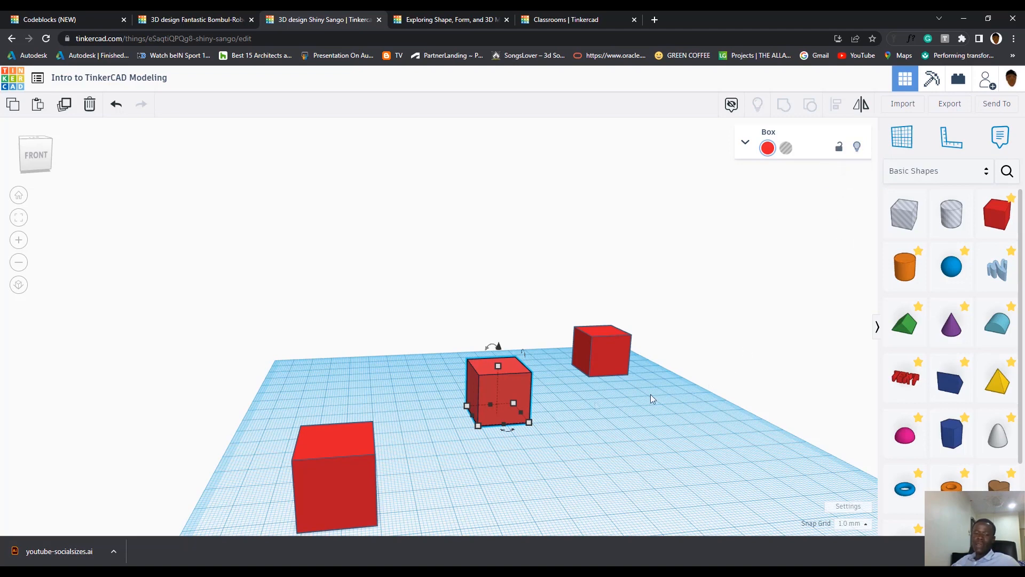
pyautogui.click(857, 146)
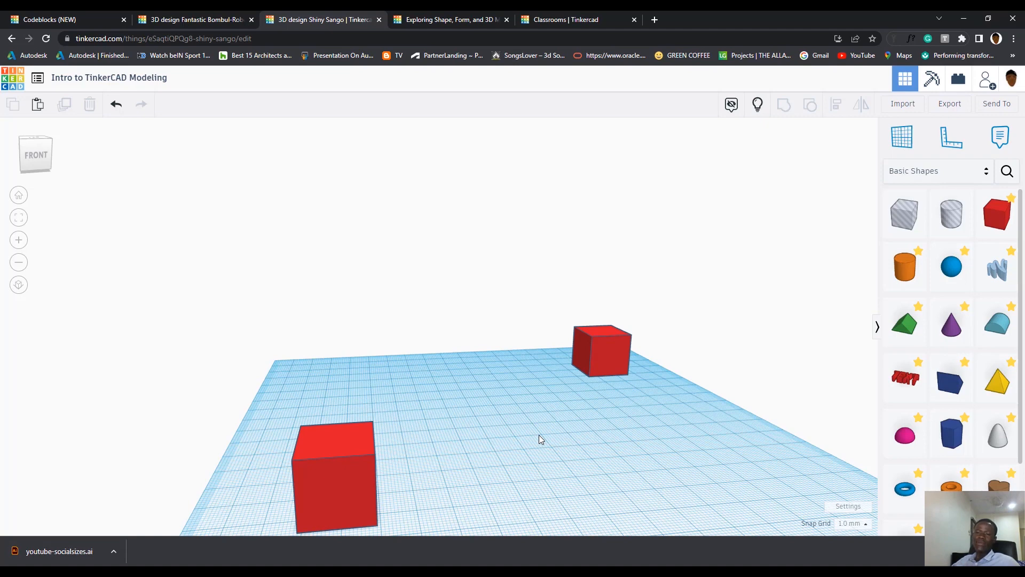
pyautogui.click(757, 104)
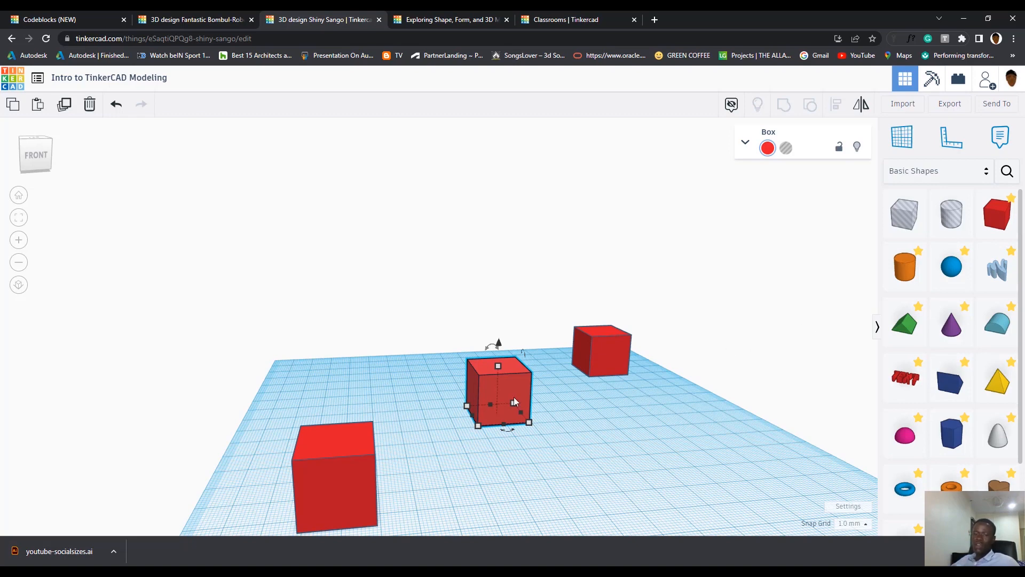
# Step: Hide the middle and far-right boxes together, show all hidden shapes again, and clear the selection
pyautogui.moveTo(702, 403); pyautogui.dragTo(480, 342)
pyautogui.moveTo(1017, 98); pyautogui.dragTo(794, 162)
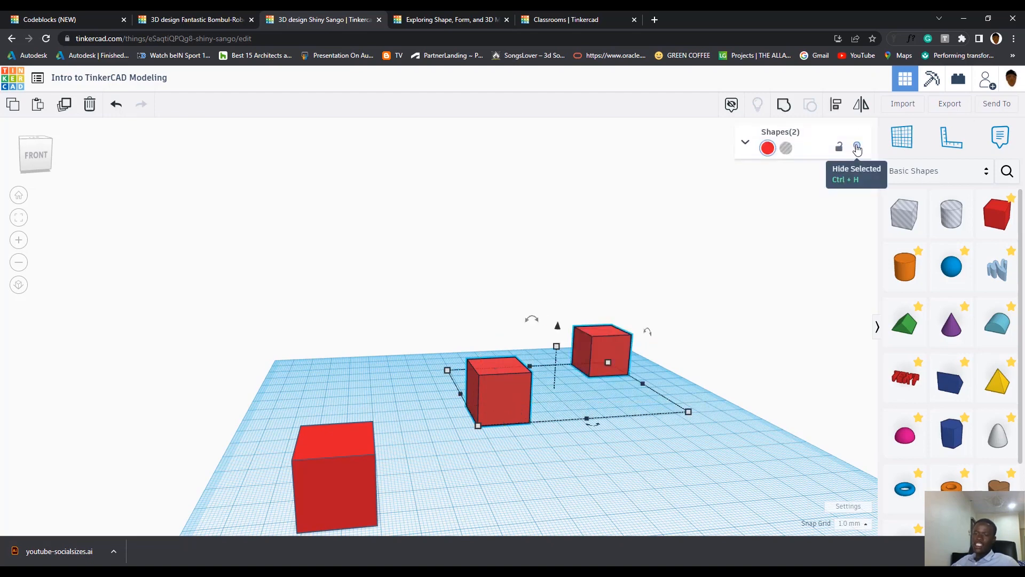
pyautogui.click(856, 148)
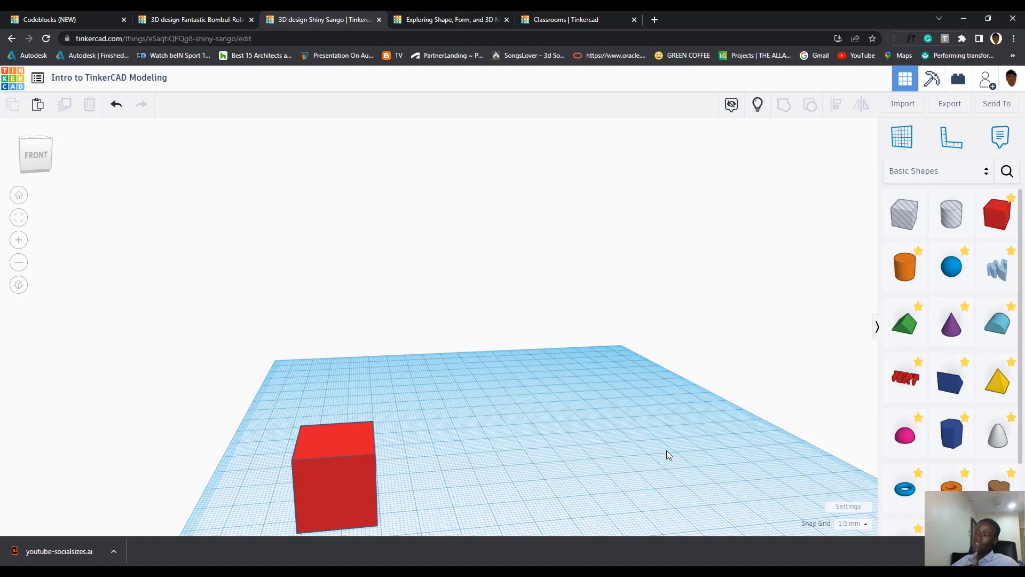
pyautogui.click(757, 105)
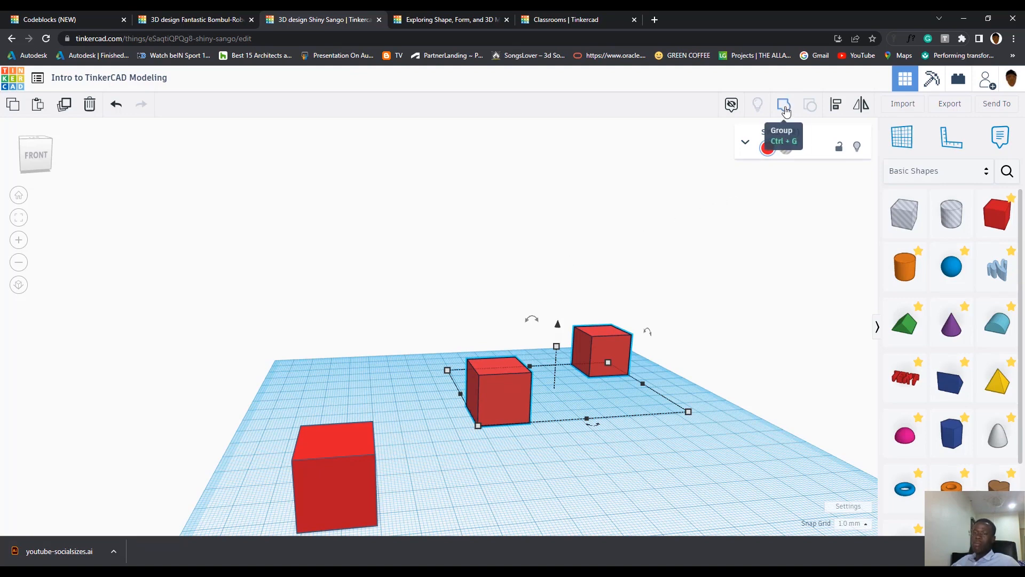
pyautogui.scroll(-1, 567, 412)
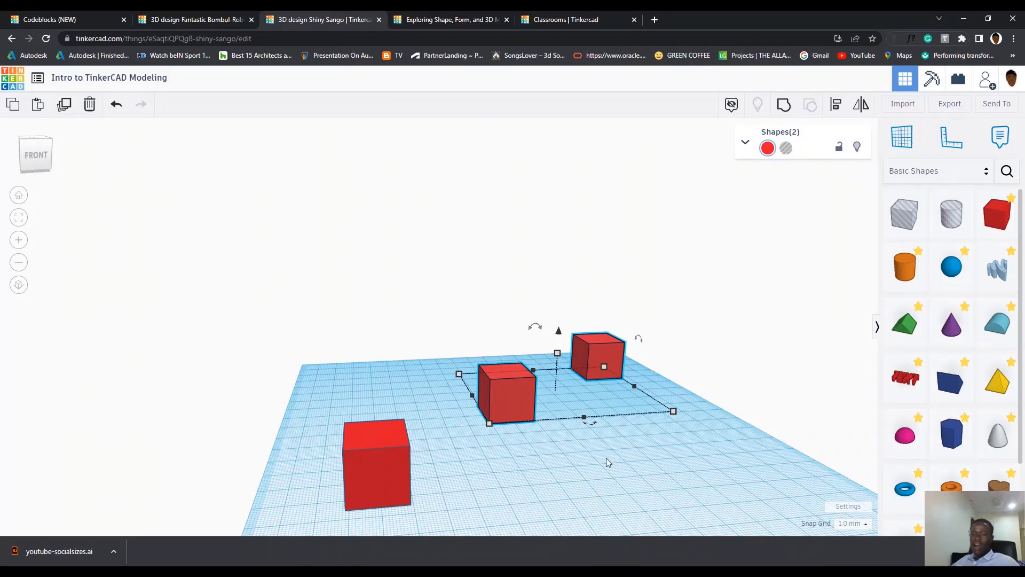
pyautogui.click(655, 443)
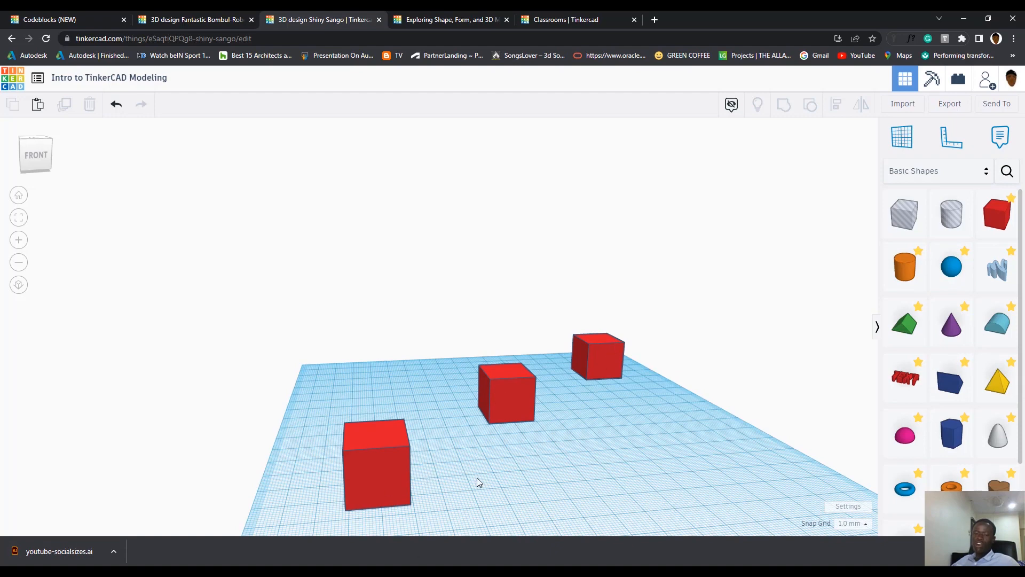
# Step: Place a hole box on the workplane and move it to overlap the front-right corner of the middle red box
pyautogui.moveTo(905, 214); pyautogui.dragTo(568, 443)
pyautogui.moveTo(555, 427); pyautogui.dragTo(553, 433, button='right')
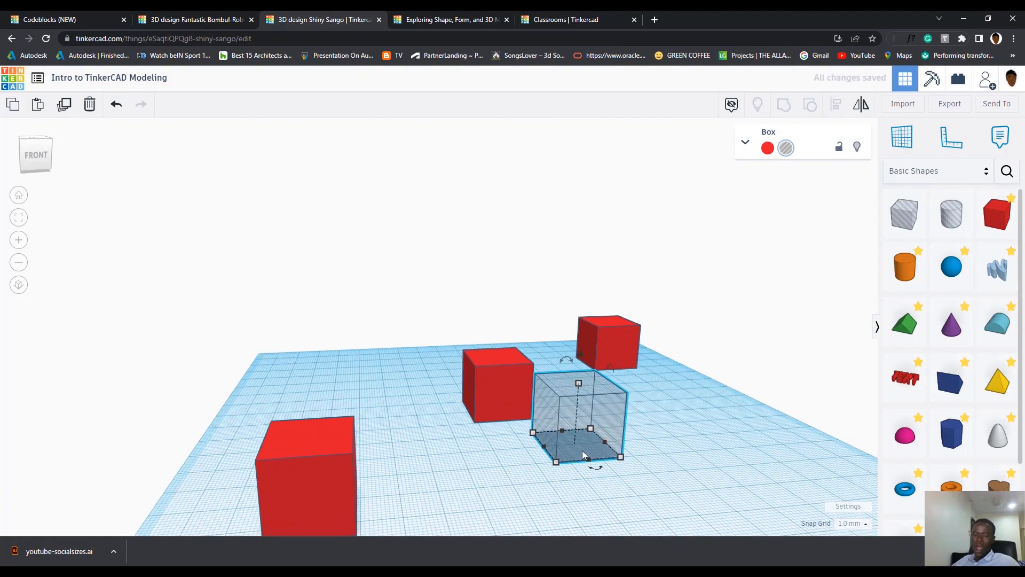
pyautogui.moveTo(584, 455); pyautogui.dragTo(530, 411)
# Step: Group the middle red box with the hole box to cut out its corner, inspect the cut, and ungroup them
pyautogui.moveTo(438, 303); pyautogui.dragTo(530, 430)
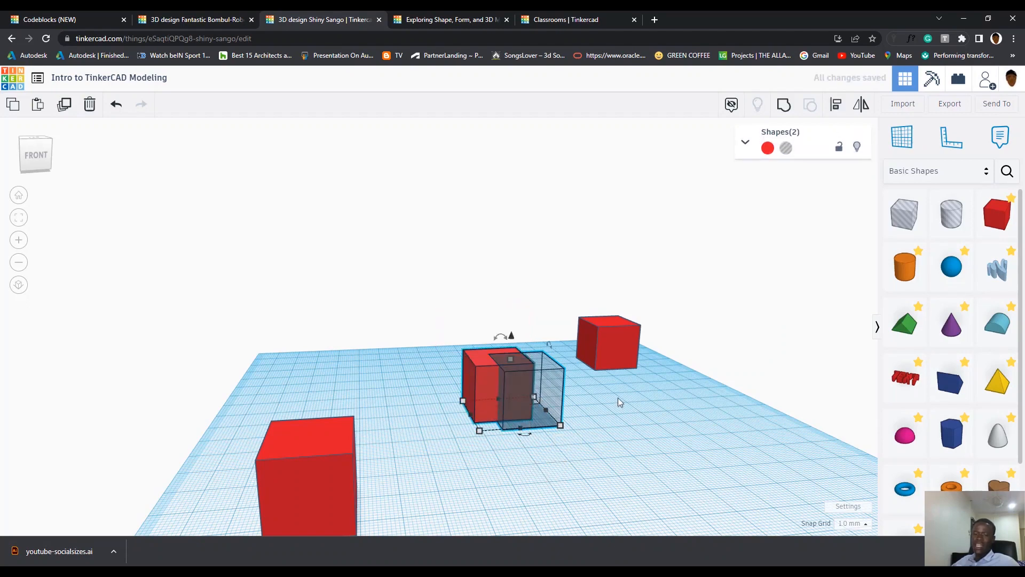
pyautogui.click(783, 109)
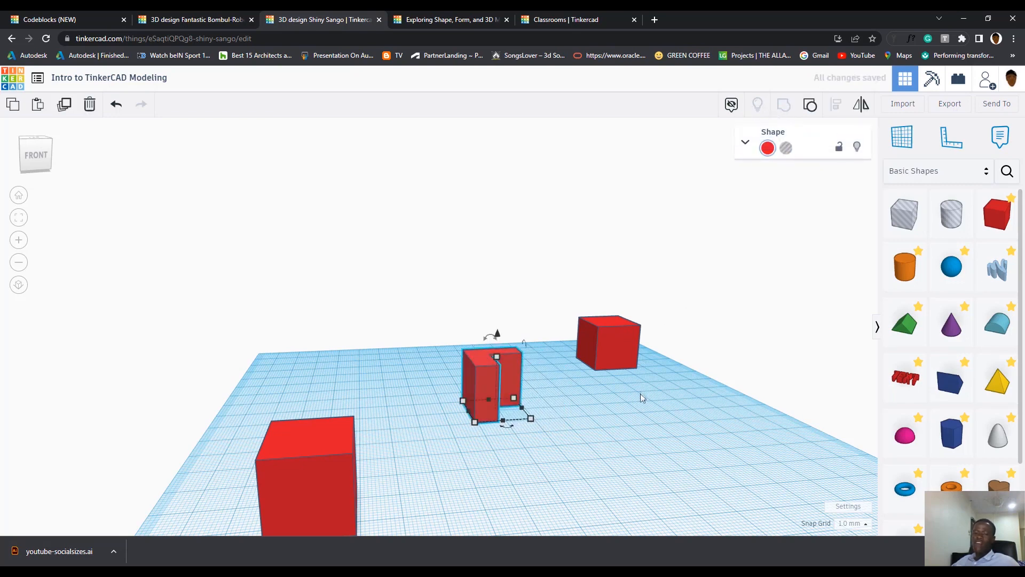
pyautogui.moveTo(684, 421); pyautogui.dragTo(545, 430, button='right')
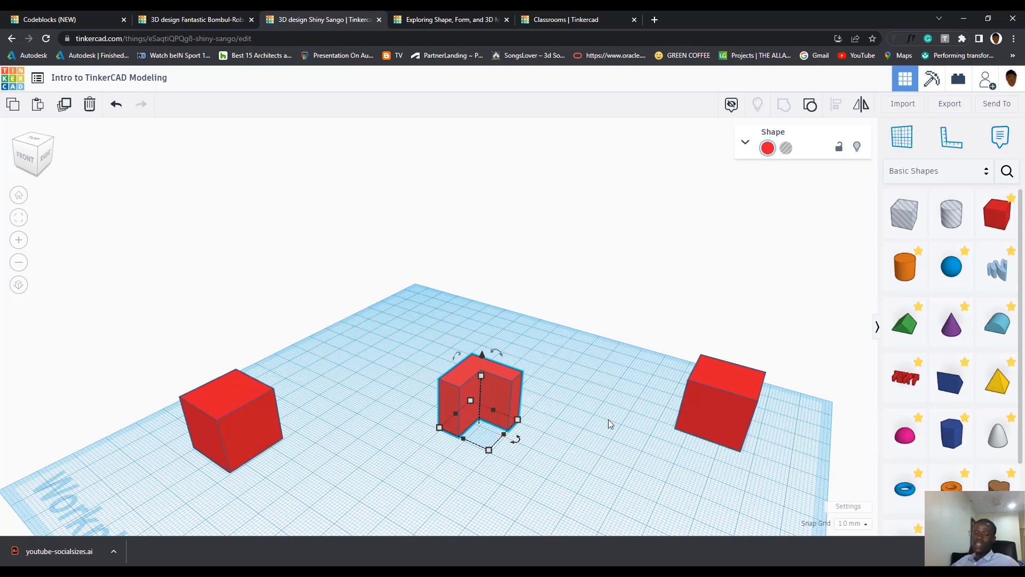
pyautogui.moveTo(616, 408); pyautogui.dragTo(563, 407, button='right')
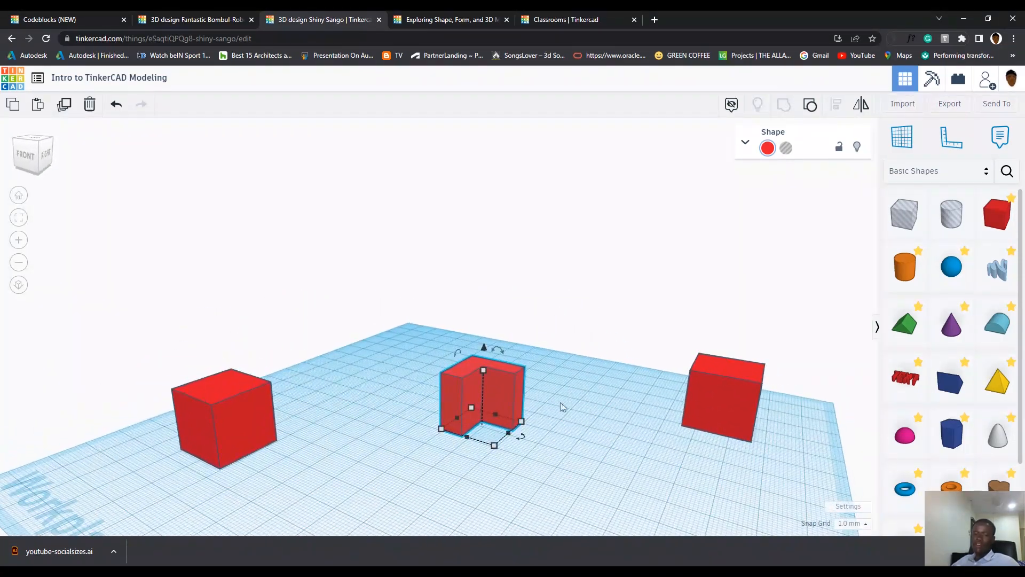
pyautogui.click(811, 107)
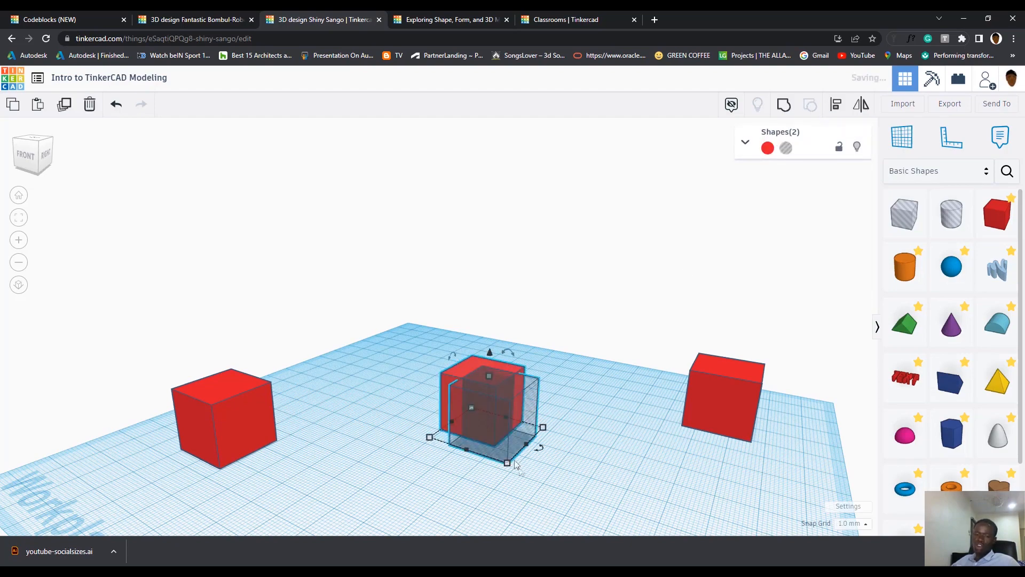
# Step: Move the hole box into the left red box, group the two to cut the box, and inspect the result
pyautogui.moveTo(504, 458); pyautogui.dragTo(452, 489)
pyautogui.click(582, 469)
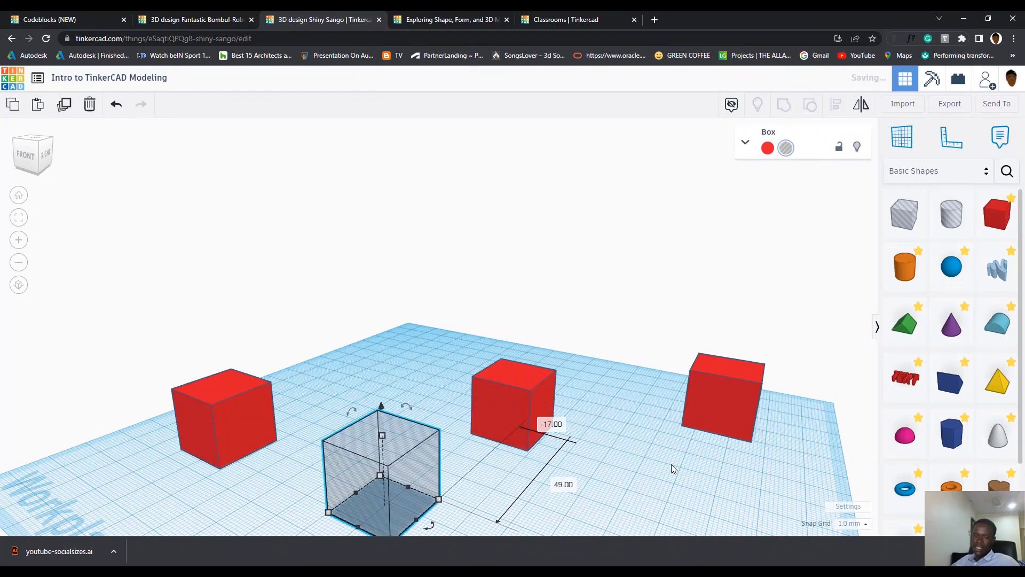
pyautogui.moveTo(382, 470); pyautogui.dragTo(258, 422)
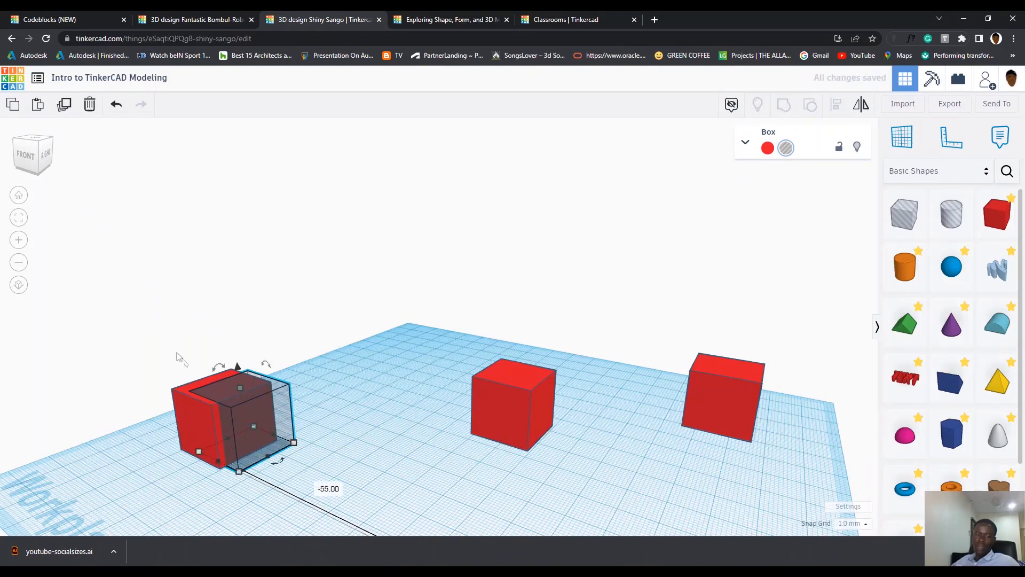
pyautogui.keyDown('shift'); pyautogui.click(261, 460); pyautogui.keyUp('shift')
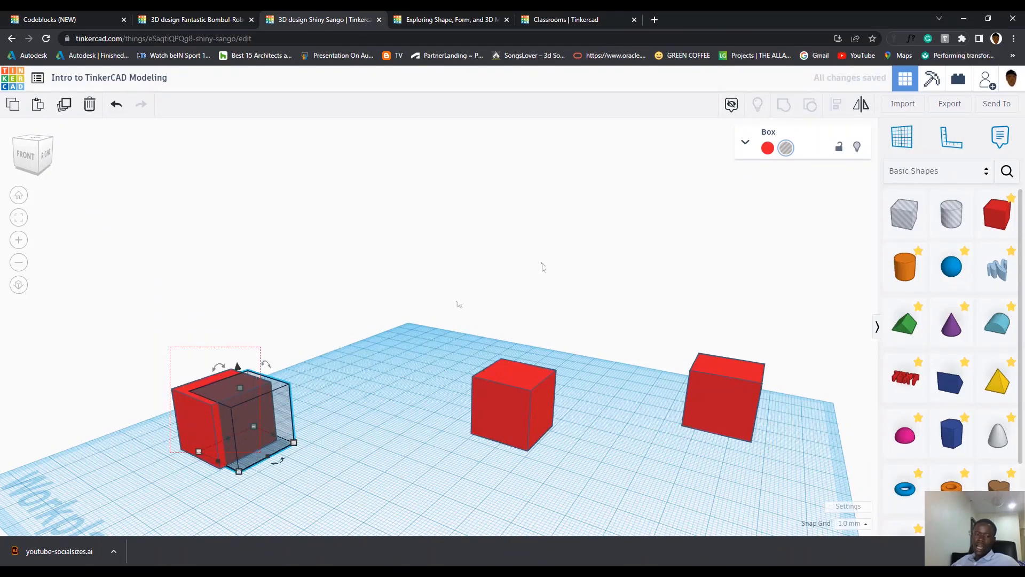
pyautogui.click(785, 106)
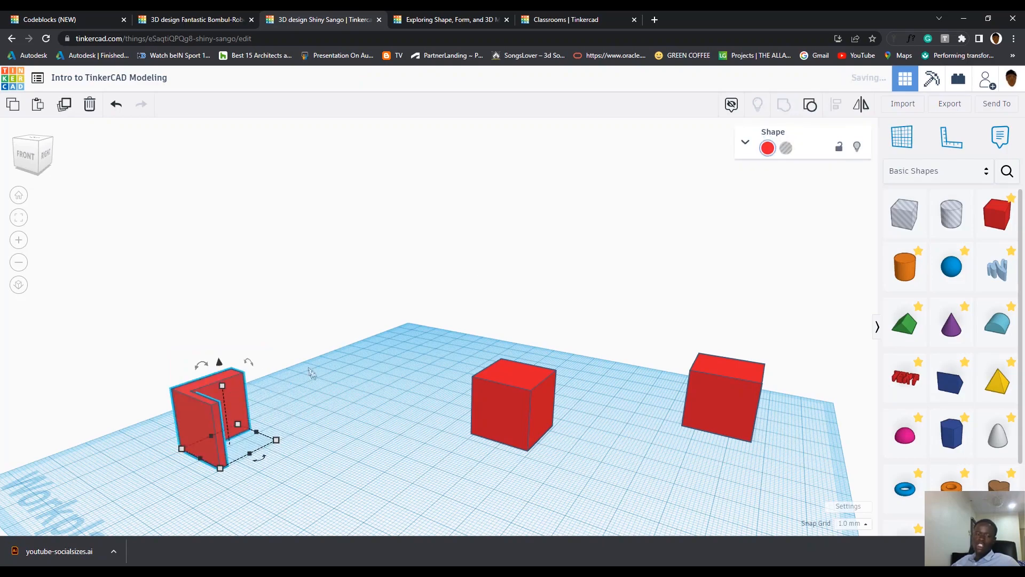
pyautogui.moveTo(258, 398); pyautogui.dragTo(372, 382, button='right')
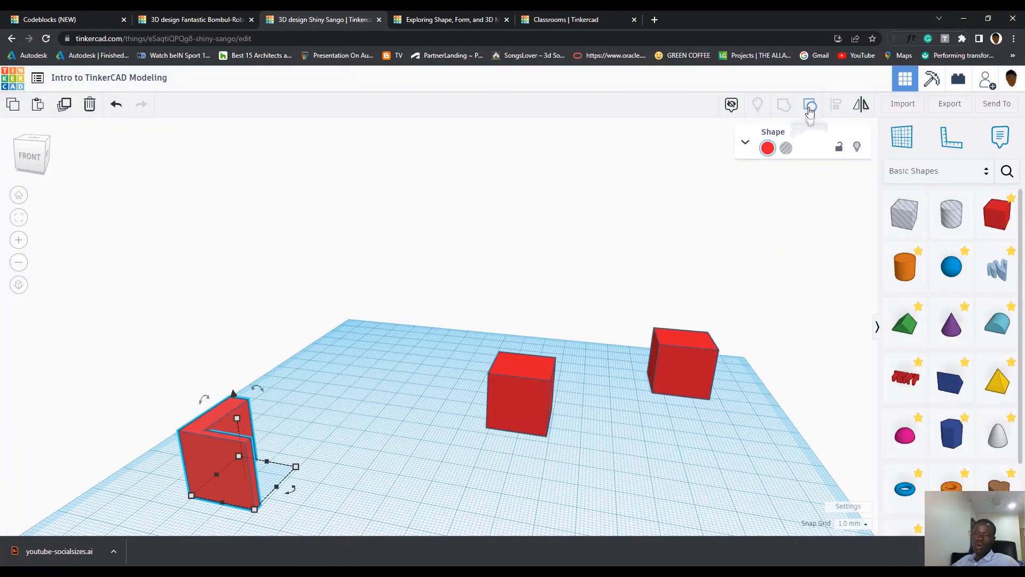
# Step: Ungroup the cut left box and move the hole box clear of it, to the back of the workplane
pyautogui.click(810, 110)
pyautogui.moveTo(291, 442); pyautogui.dragTo(419, 360)
pyautogui.click(410, 349)
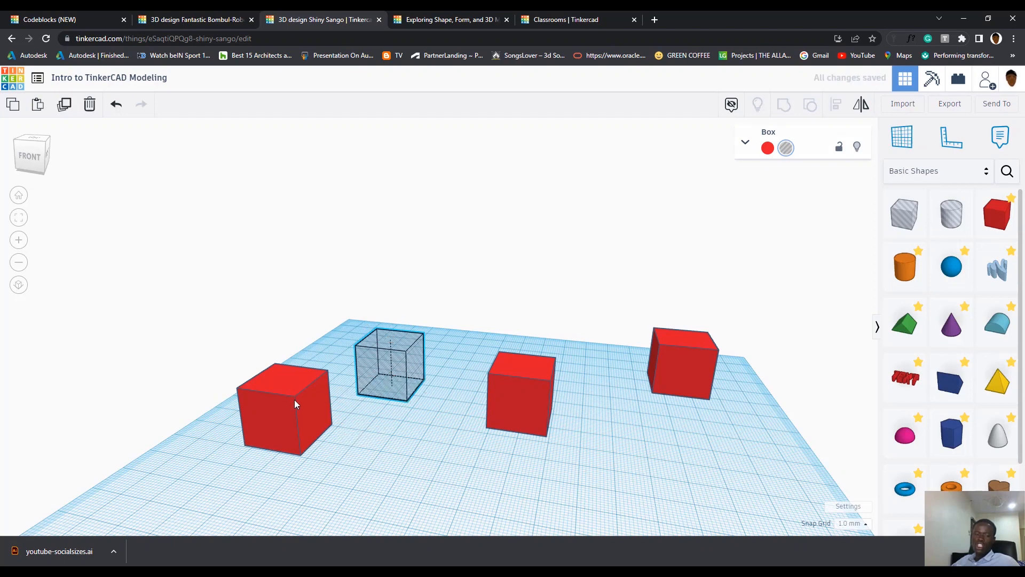
pyautogui.click(293, 402)
pyautogui.click(409, 352)
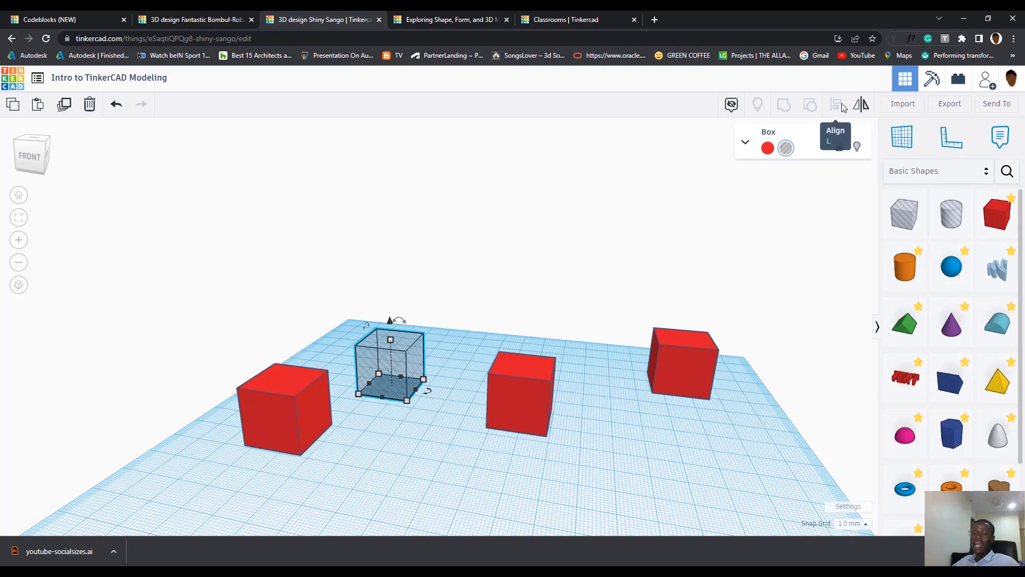
# Step: Select the three red boxes without the hole box and start the Align tool on them
pyautogui.scroll(-2, 473, 347)
pyautogui.click(506, 402)
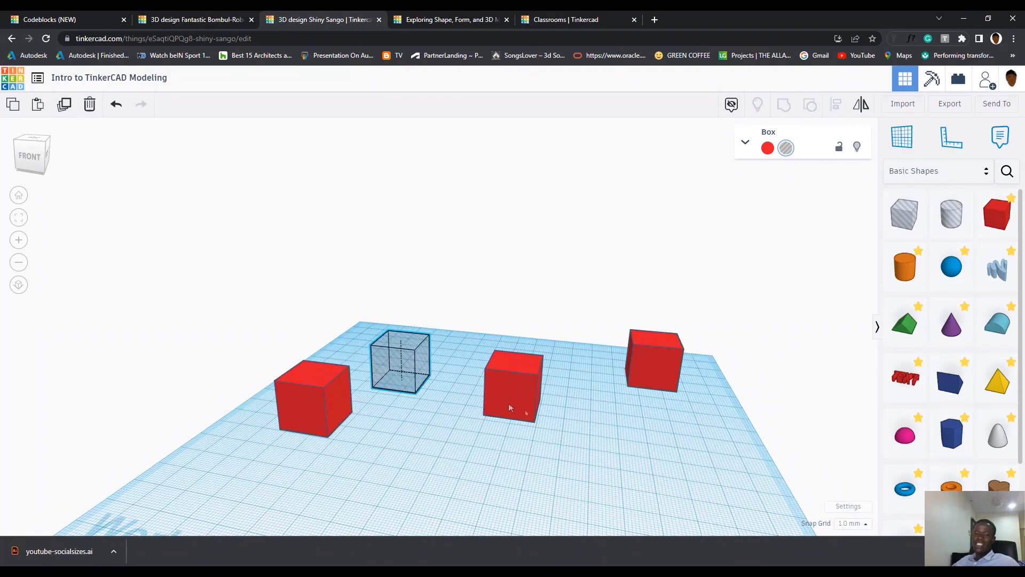
pyautogui.moveTo(729, 456); pyautogui.dragTo(288, 364)
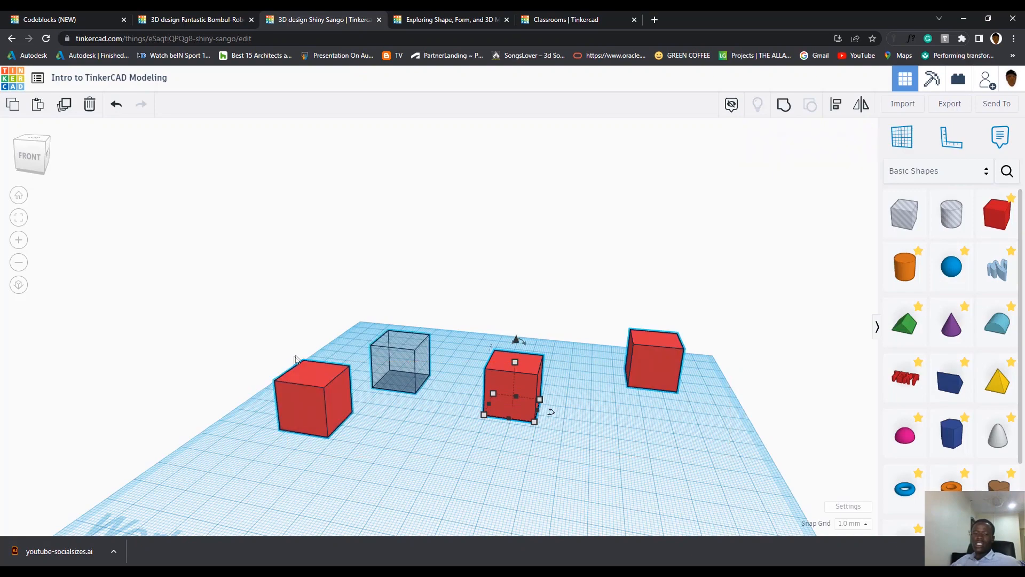
pyautogui.keyDown('shift'); pyautogui.click(381, 359); pyautogui.keyUp('shift')
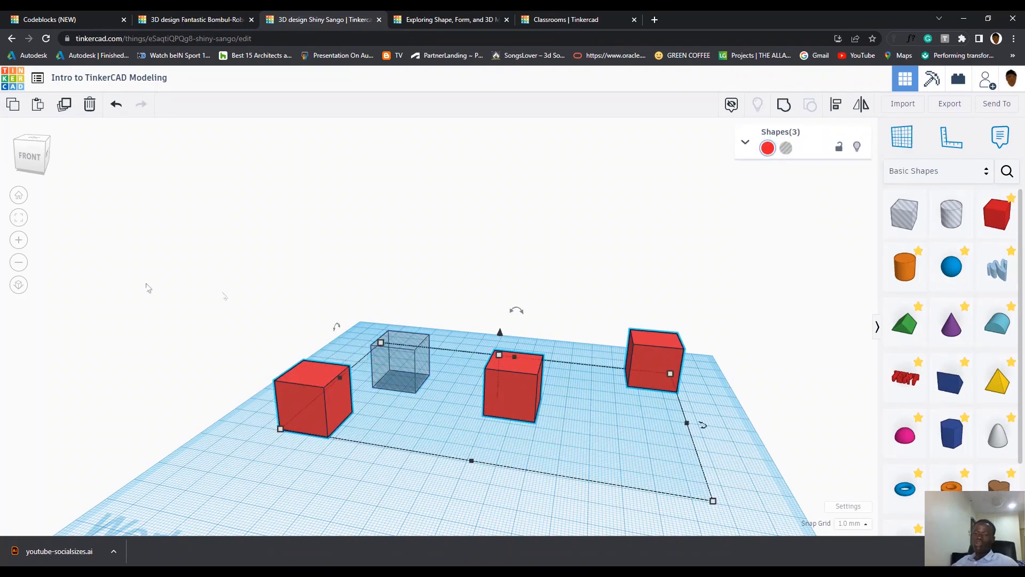
pyautogui.click(837, 107)
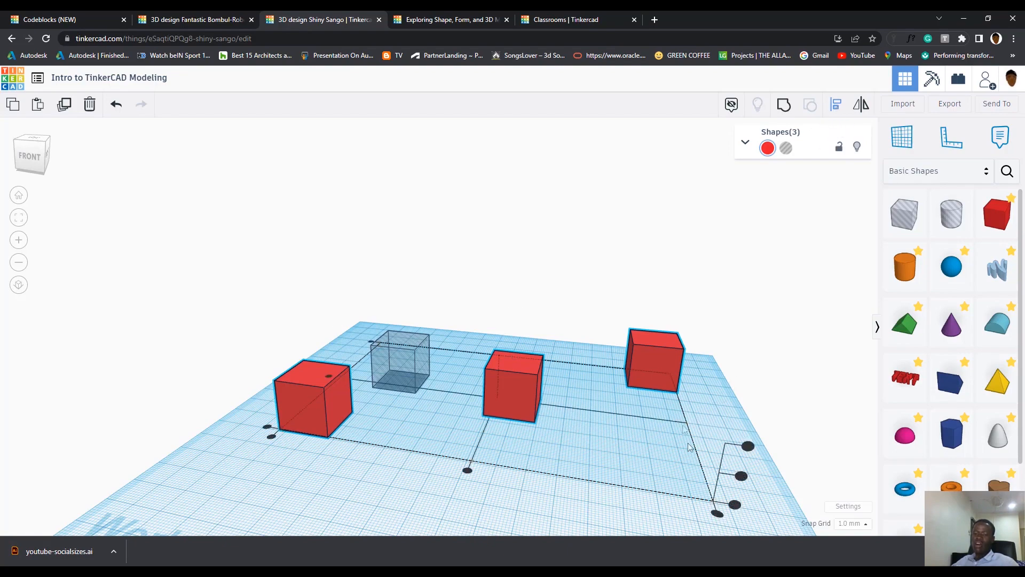
# Step: Preview the right, center and left alignments of the three red boxes, as well as their height alignments
pyautogui.scroll(-1, 629, 331)
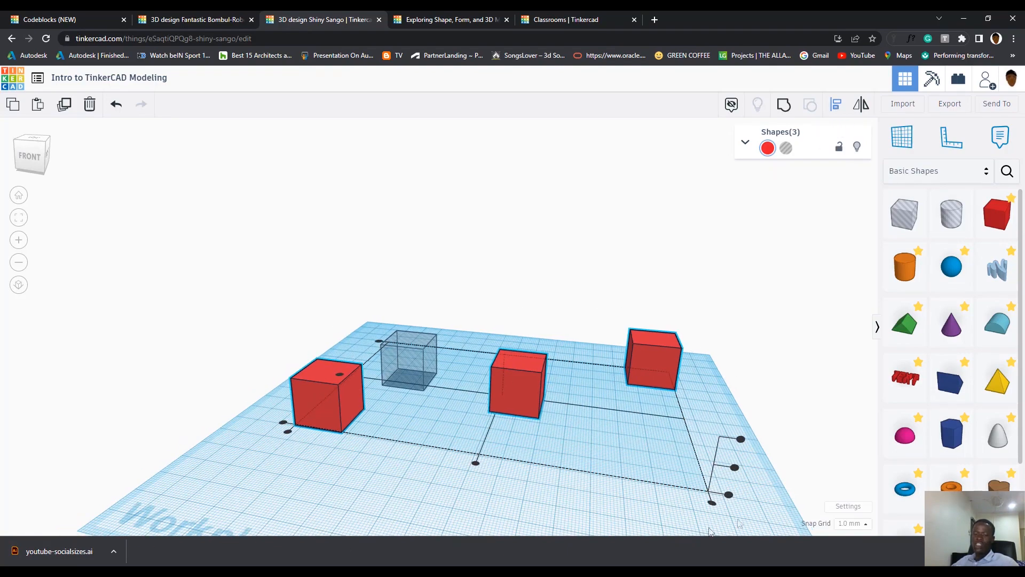
pyautogui.scroll(-1, 650, 412)
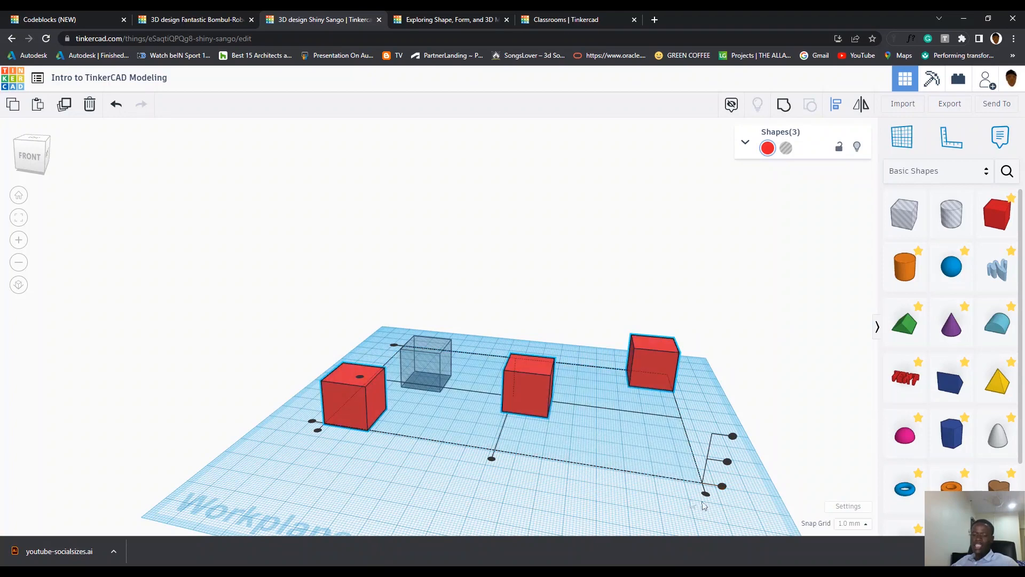
pyautogui.moveTo(705, 495)
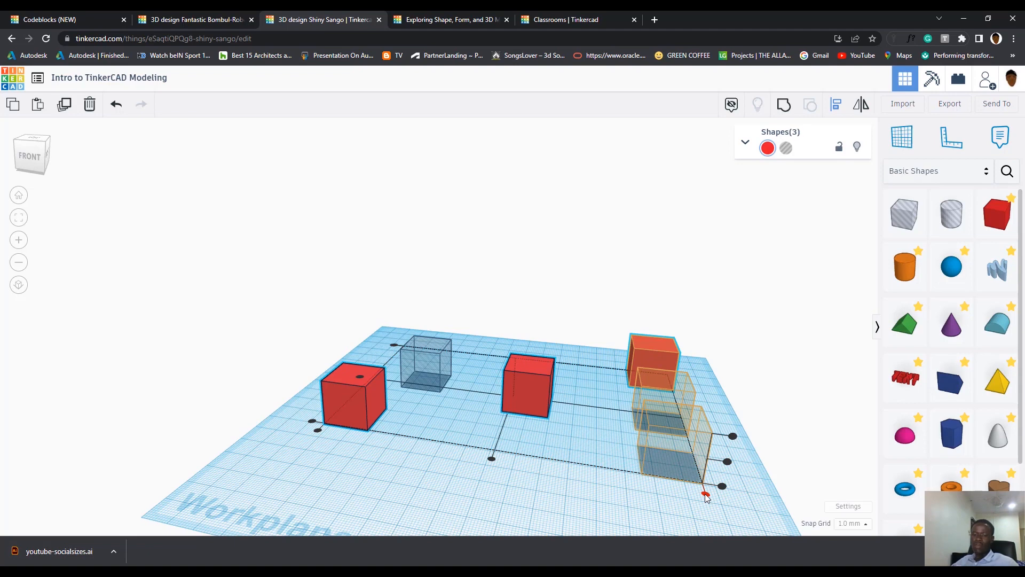
pyautogui.moveTo(491, 459)
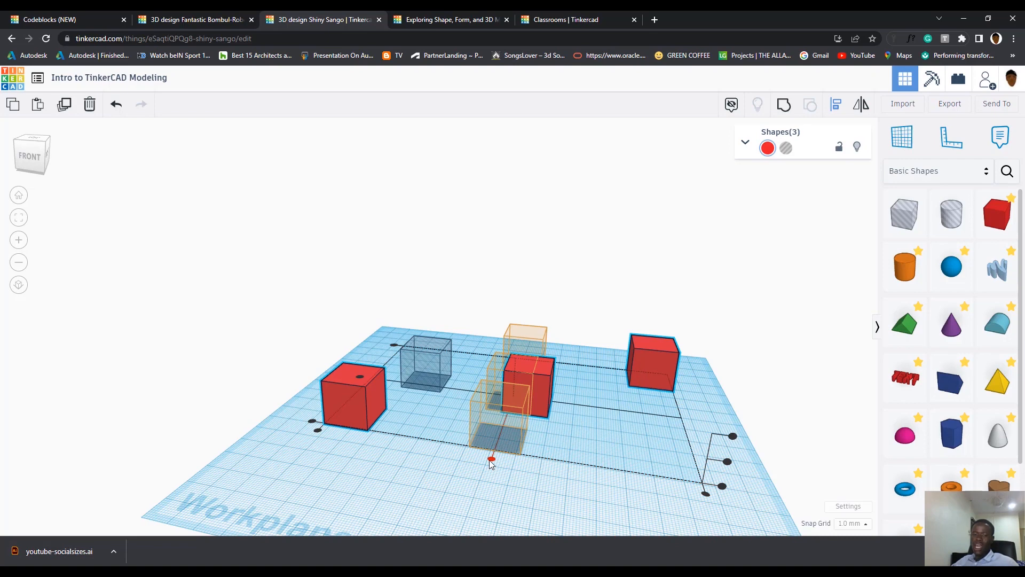
pyautogui.moveTo(318, 433)
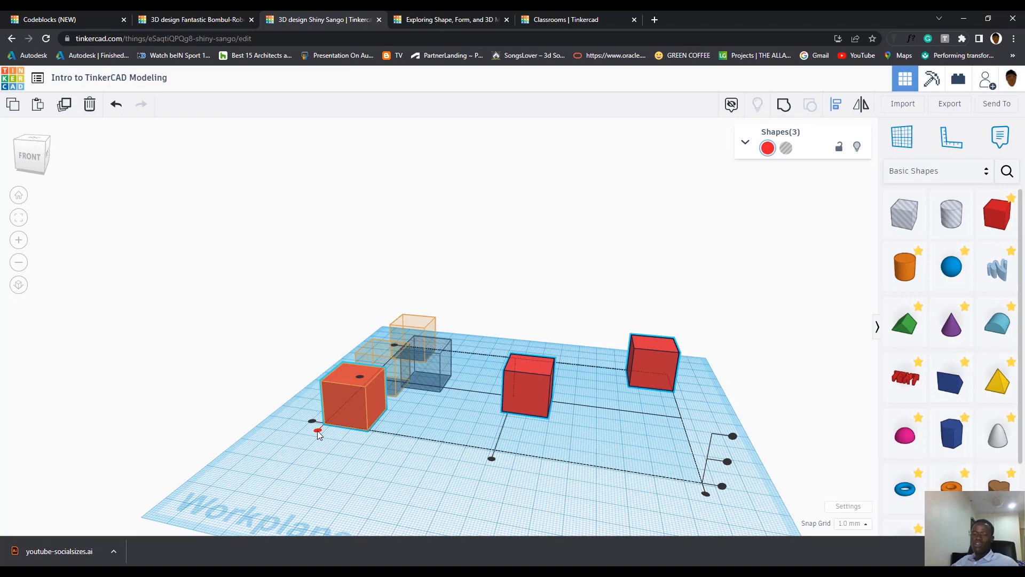
pyautogui.moveTo(361, 374)
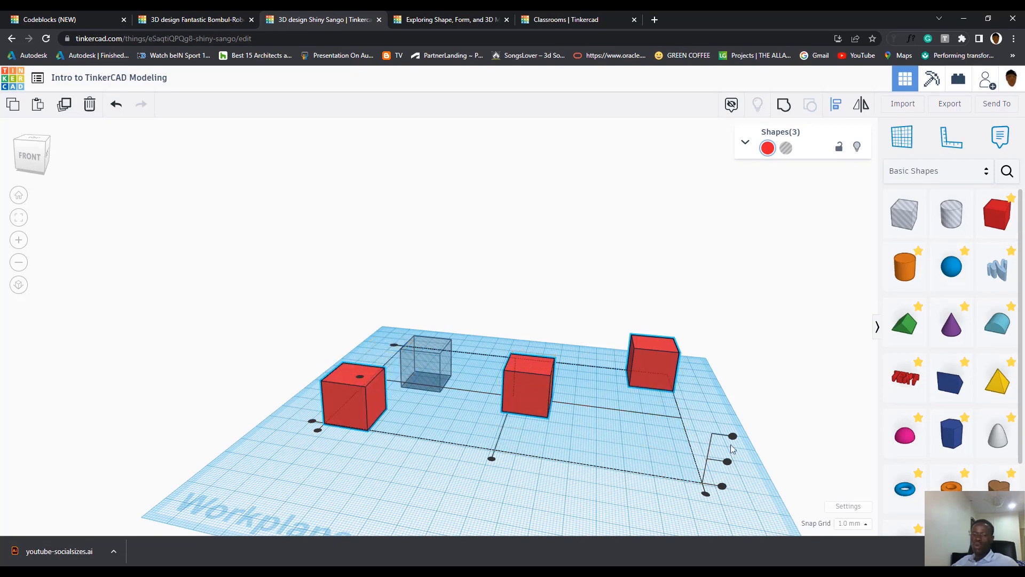
pyautogui.moveTo(732, 436)
pyautogui.moveTo(728, 462)
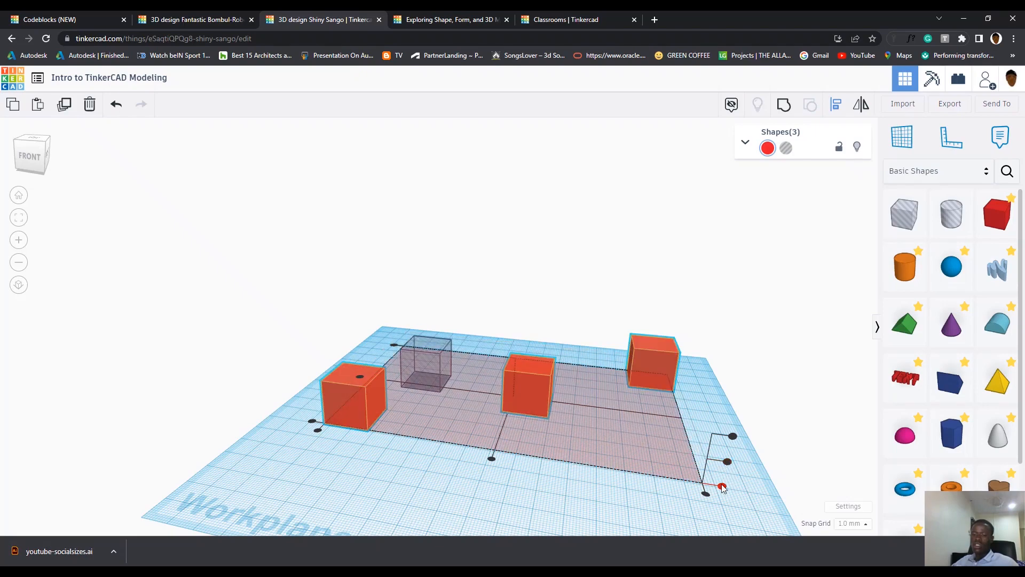
# Step: Align the three red boxes along their right edges and clear the selection
pyautogui.click(706, 495)
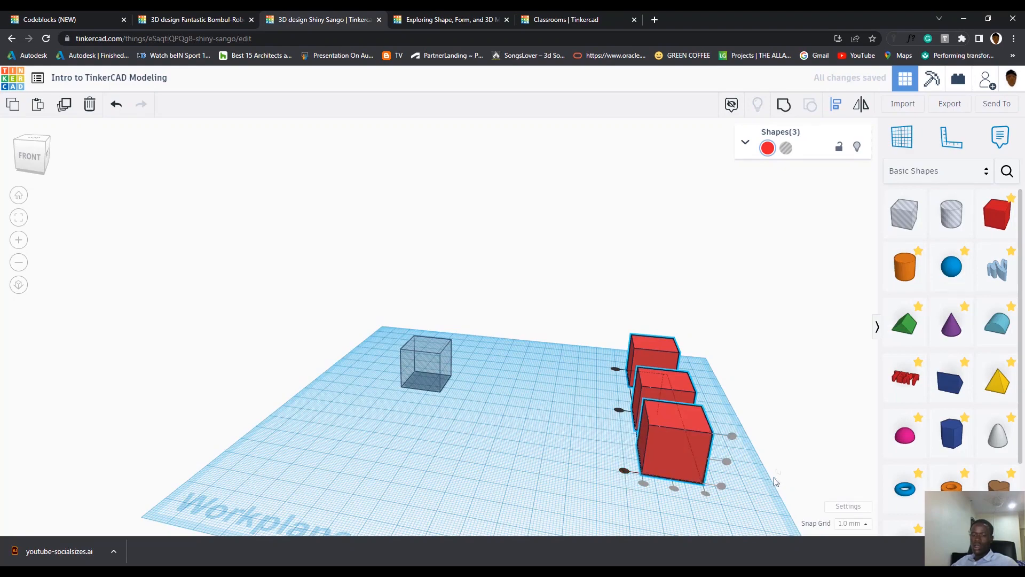
pyautogui.click(771, 406)
pyautogui.moveTo(723, 468)
pyautogui.mouseDown(button='right')
pyautogui.moveTo(400, 442)
pyautogui.moveTo(745, 448)
pyautogui.moveTo(661, 450)
pyautogui.moveTo(727, 427)
pyautogui.moveTo(731, 455)
pyautogui.mouseUp(button='right')
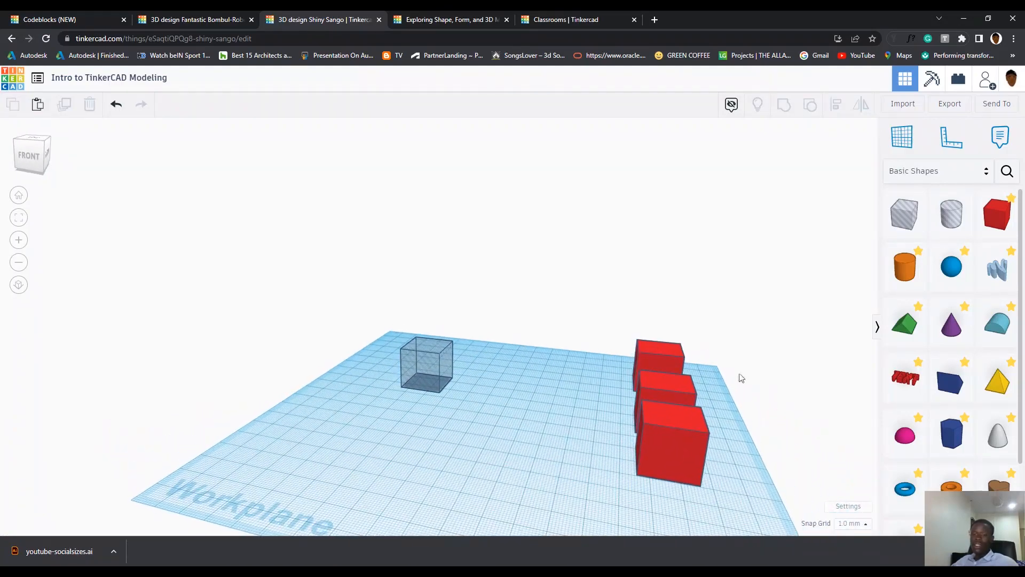
# Step: Move the front red box about 111 mm to the left, place the middle one near the workplane's center, and clear the selection
pyautogui.moveTo(645, 458); pyautogui.dragTo(302, 456)
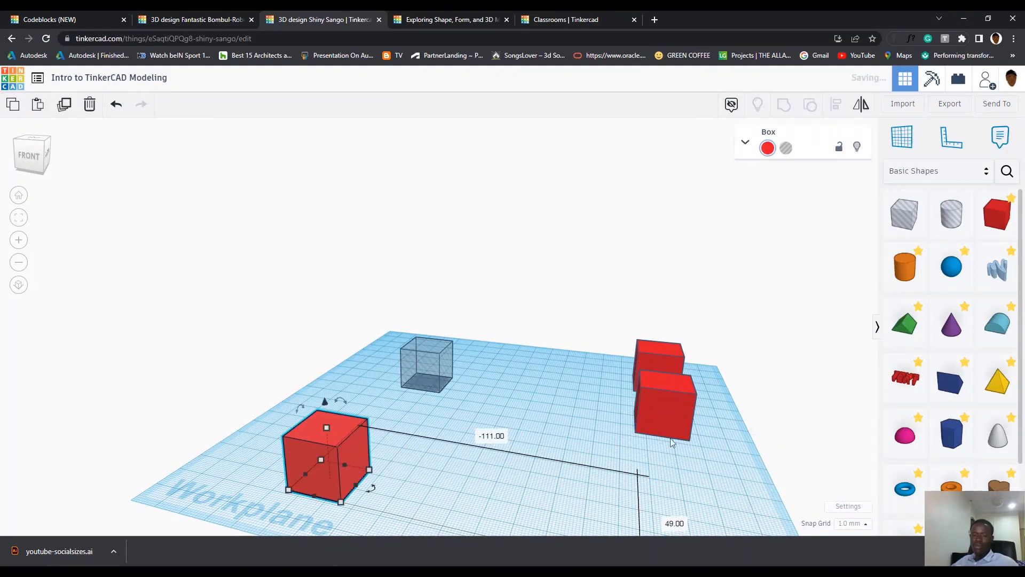
pyautogui.moveTo(682, 406); pyautogui.dragTo(554, 400)
pyautogui.click(544, 485)
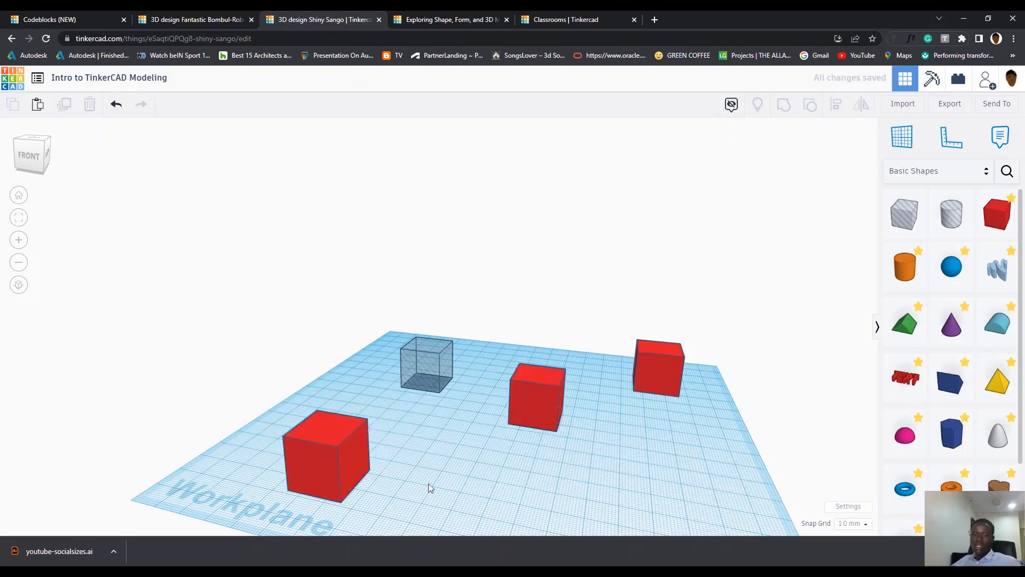
# Step: Select the front-left and middle red boxes, align them on their centers along the workplane's width, and clear the selection
pyautogui.keyDown('shift'); pyautogui.click(339, 454); pyautogui.keyUp('shift')
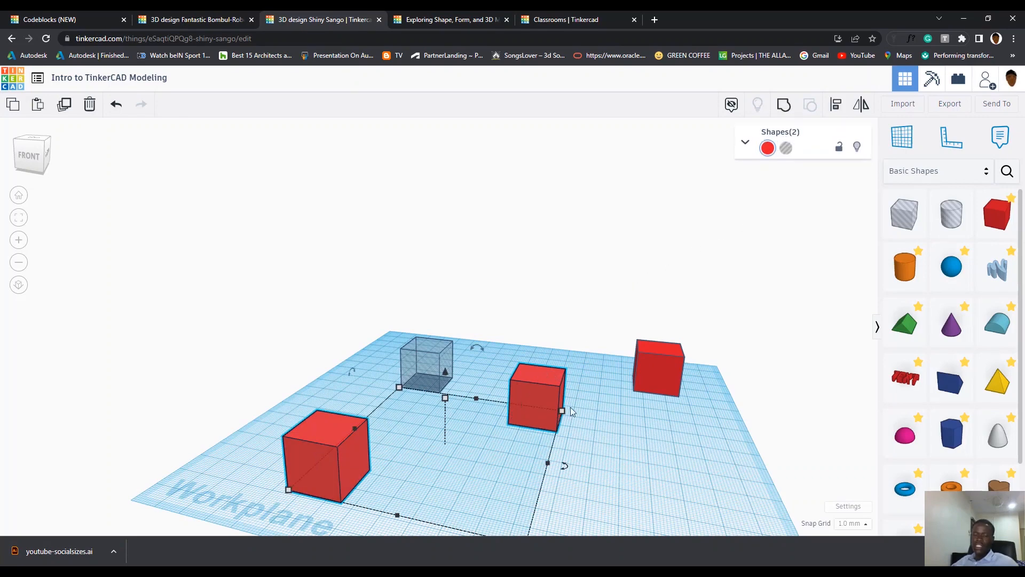
pyautogui.moveTo(651, 394); pyautogui.dragTo(353, 482, button='right')
pyautogui.click(358, 461)
pyautogui.moveTo(446, 488); pyautogui.dragTo(681, 500, button='right')
pyautogui.press('l')
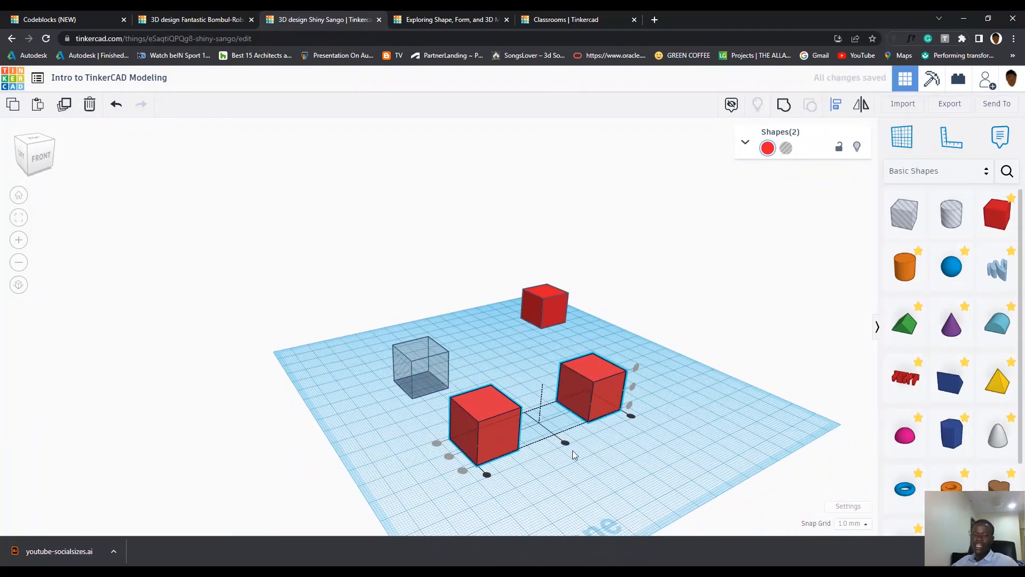
pyautogui.click(565, 443)
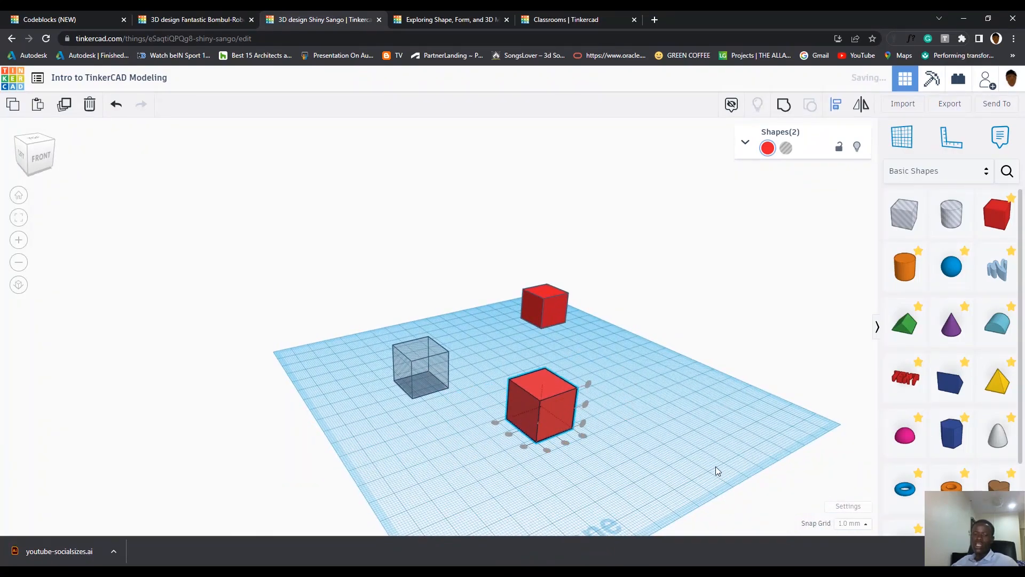
pyautogui.click(664, 432)
# Step: Separate the overlapping red boxes by moving one about 44 mm along the workplane's width and 11 mm along its depth
pyautogui.moveTo(646, 456); pyautogui.dragTo(470, 425)
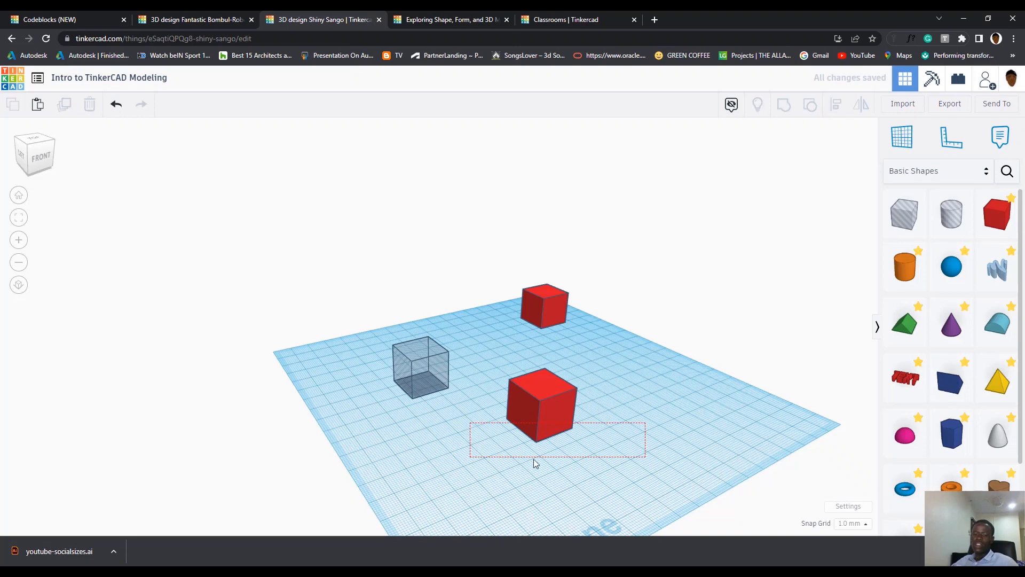
pyautogui.moveTo(444, 482); pyautogui.dragTo(429, 487)
pyautogui.click(192, 431)
pyautogui.moveTo(557, 406); pyautogui.dragTo(646, 391)
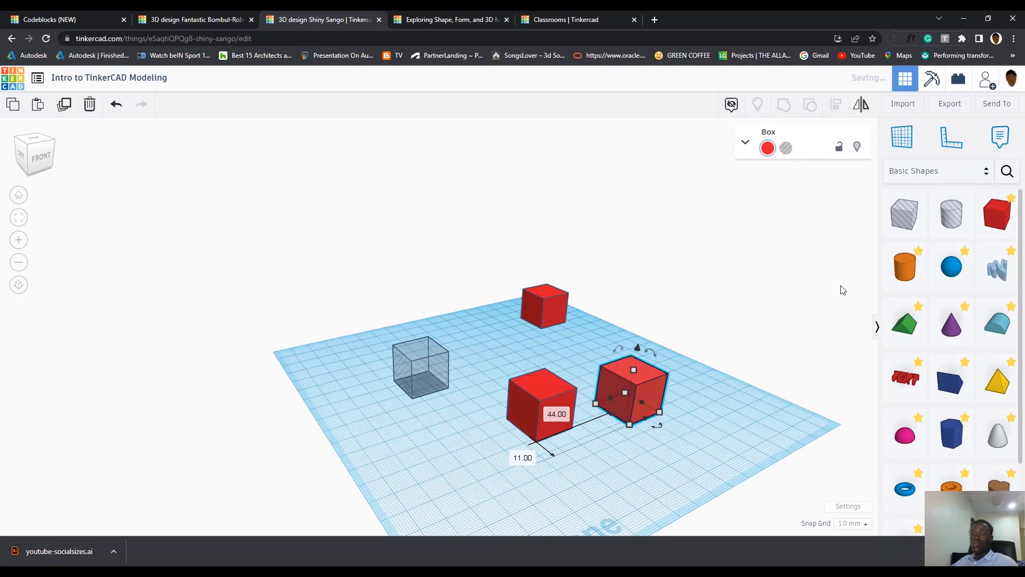
# Step: Mirror the separated red box left to right and clear the selection
pyautogui.click(862, 107)
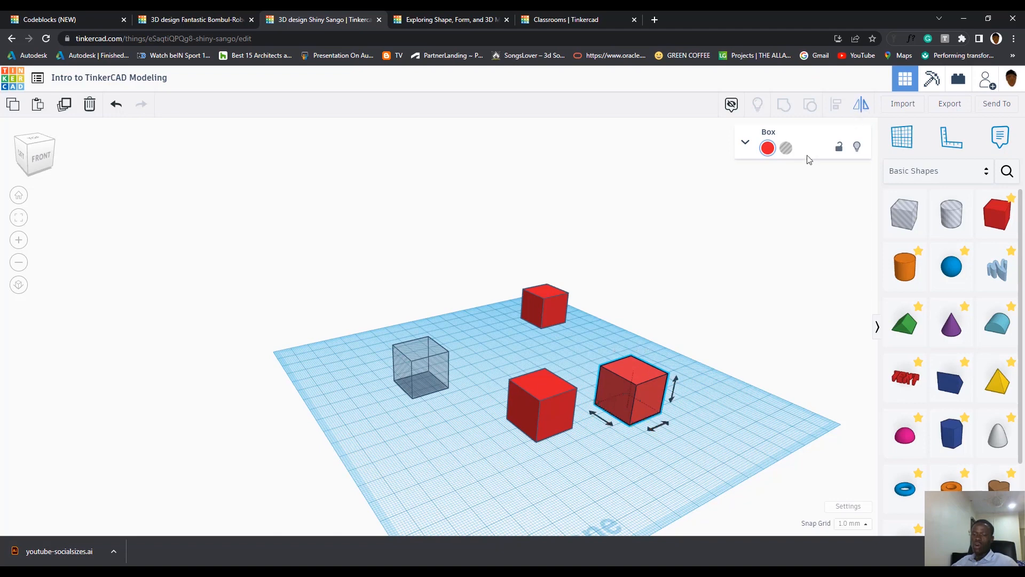
pyautogui.click(660, 427)
pyautogui.click(681, 473)
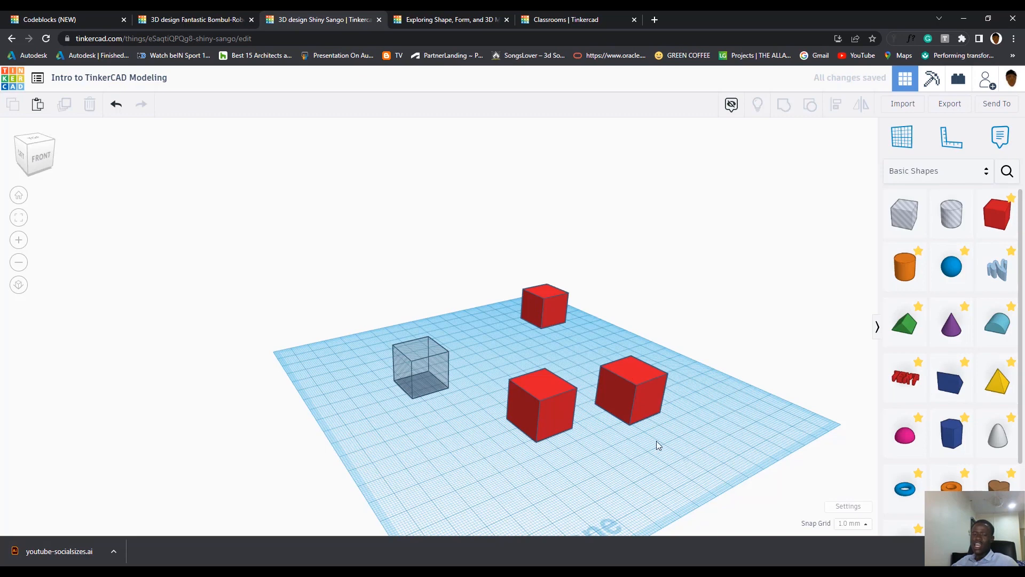
# Step: Select the three red boxes, mirror them left to right and back, vertically, and left to right once more, and clear the selection
pyautogui.moveTo(699, 451); pyautogui.dragTo(538, 312)
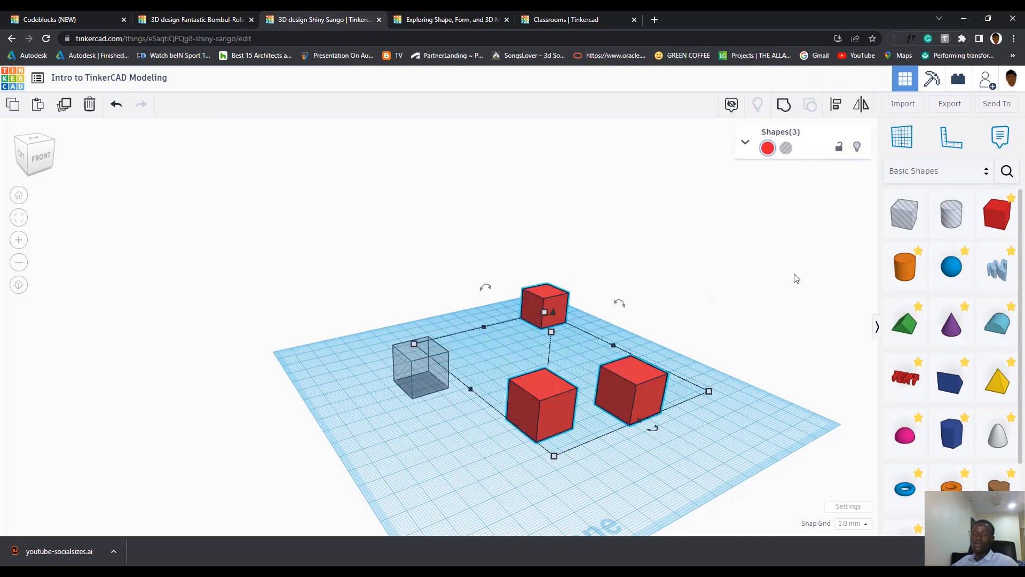
pyautogui.click(854, 113)
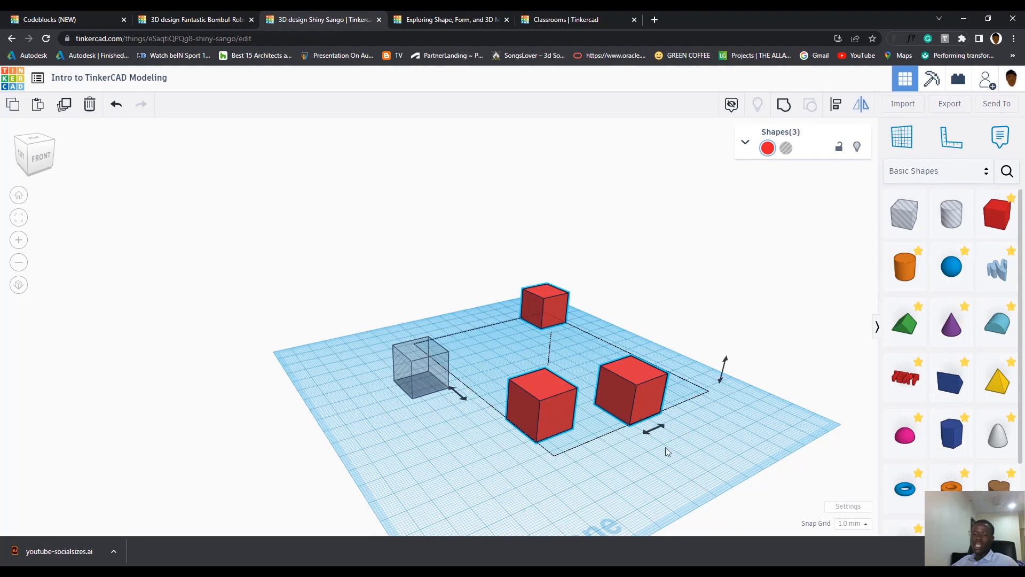
pyautogui.click(658, 432)
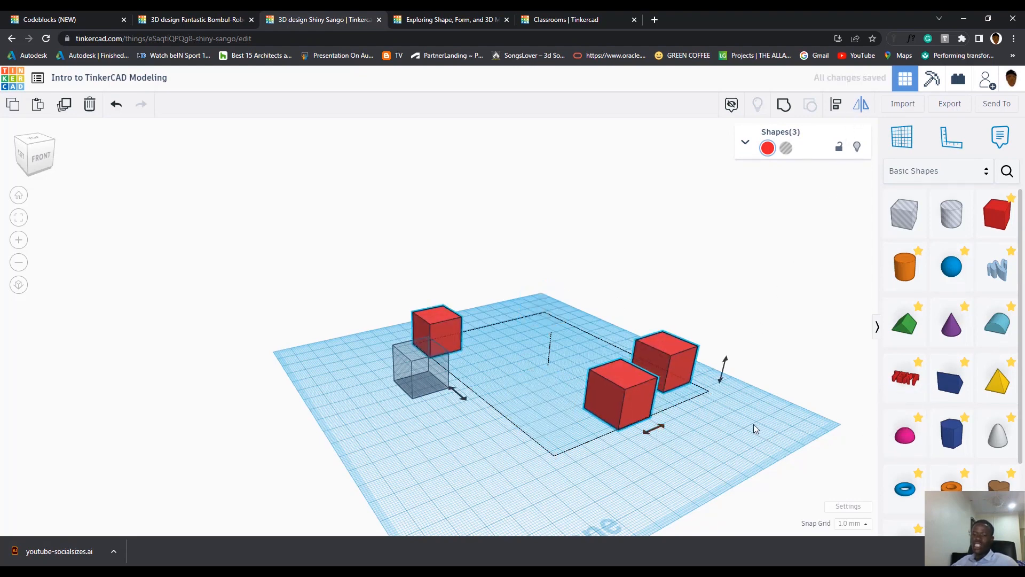
pyautogui.click(647, 436)
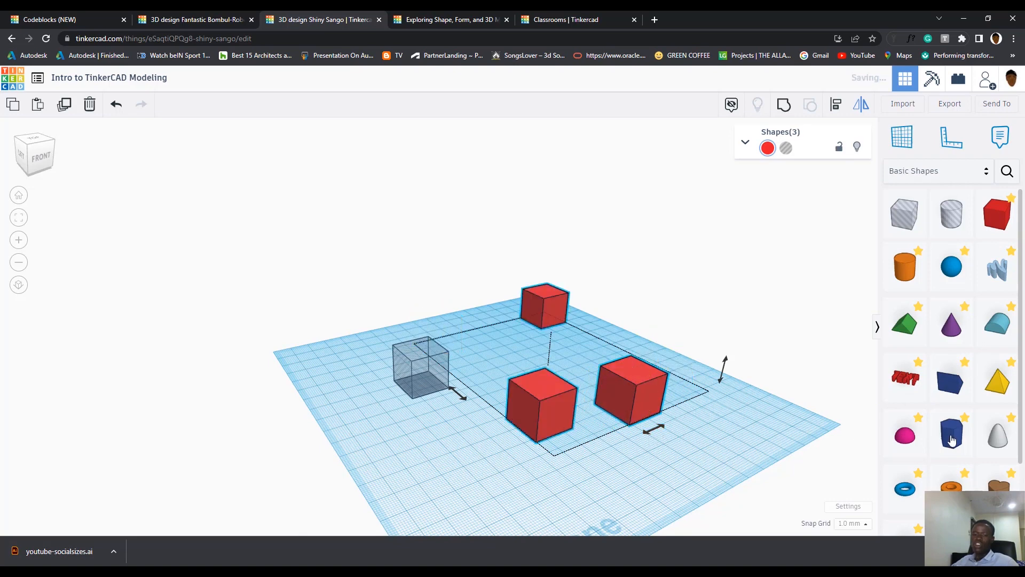
pyautogui.click(726, 368)
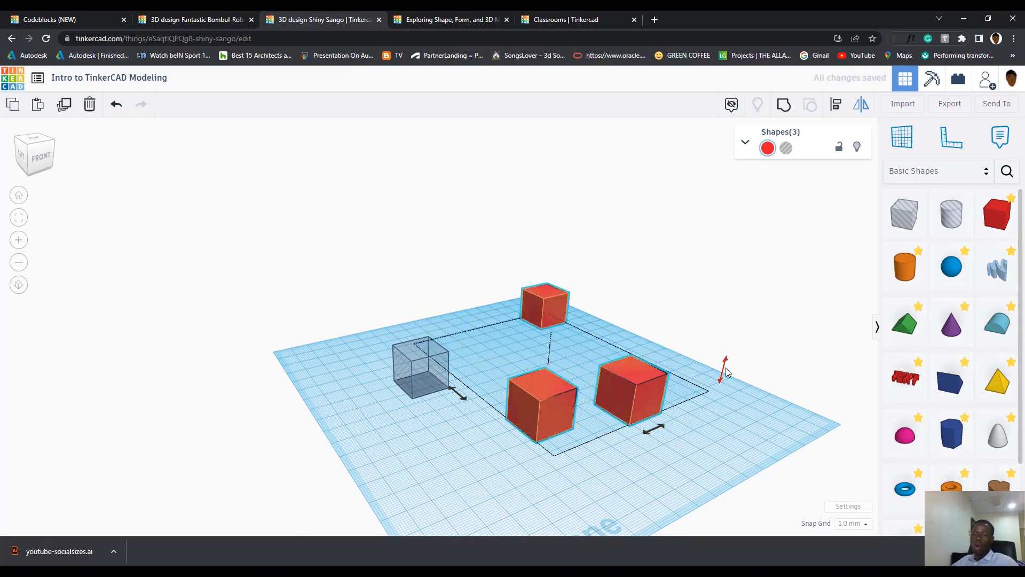
pyautogui.click(656, 434)
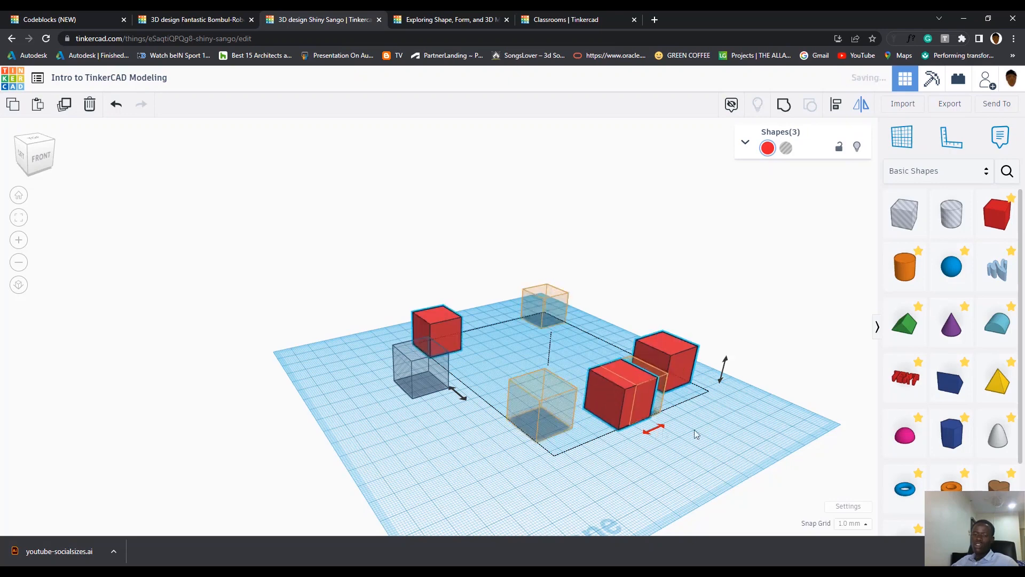
pyautogui.click(854, 427)
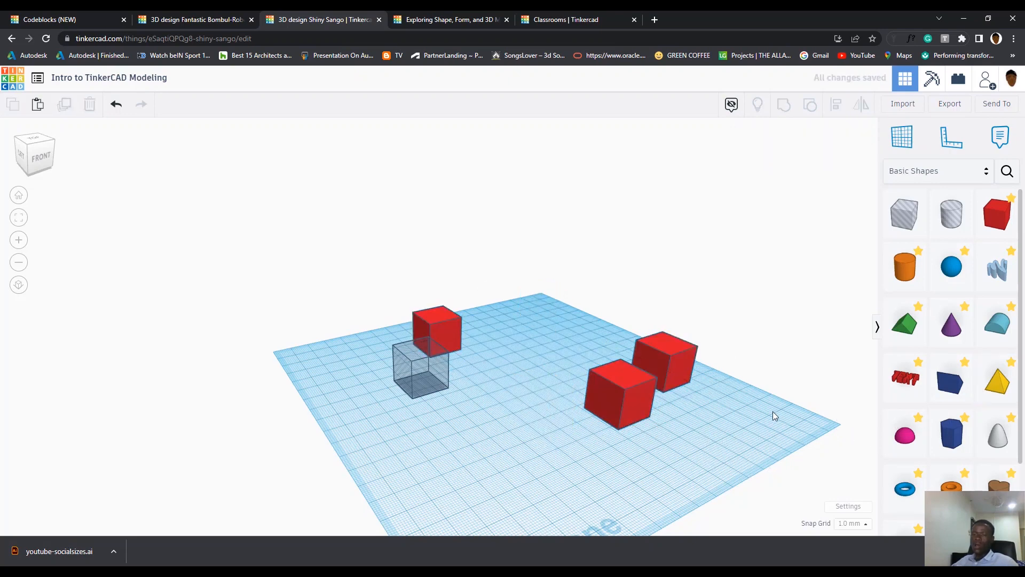
# Step: Stretch the front red box to a height of 96 mm and place the other two red boxes beside it
pyautogui.moveTo(630, 400); pyautogui.dragTo(615, 229)
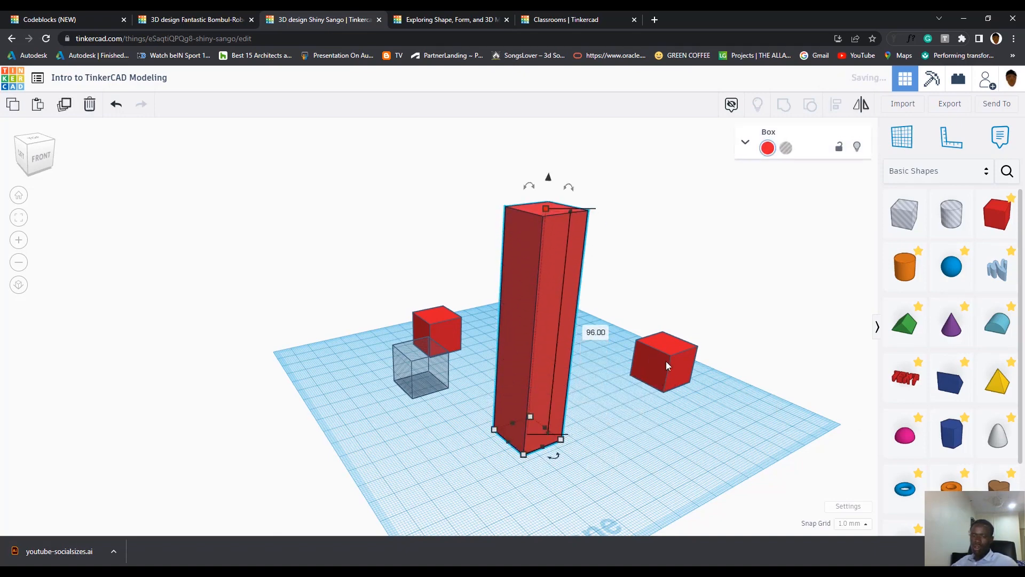
pyautogui.moveTo(666, 366); pyautogui.dragTo(614, 427)
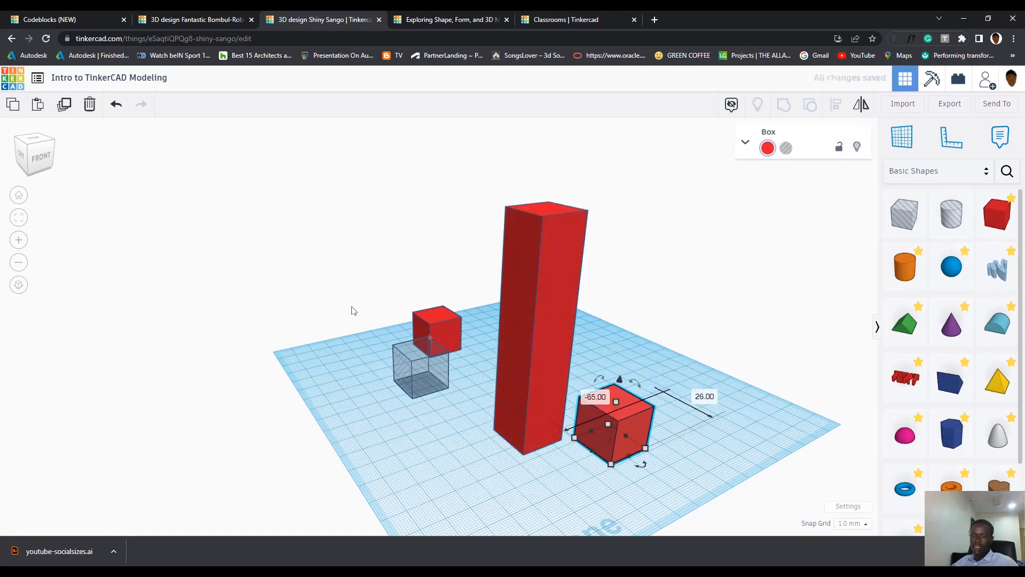
pyautogui.moveTo(426, 327); pyautogui.dragTo(654, 346)
# Step: Select the tall red box and both cubes, mirror them left to right and front to back, reversing each, and flip them vertically
pyautogui.moveTo(714, 453)
pyautogui.mouseDown()
pyautogui.moveTo(539, 403)
pyautogui.moveTo(481, 348)
pyautogui.mouseUp()
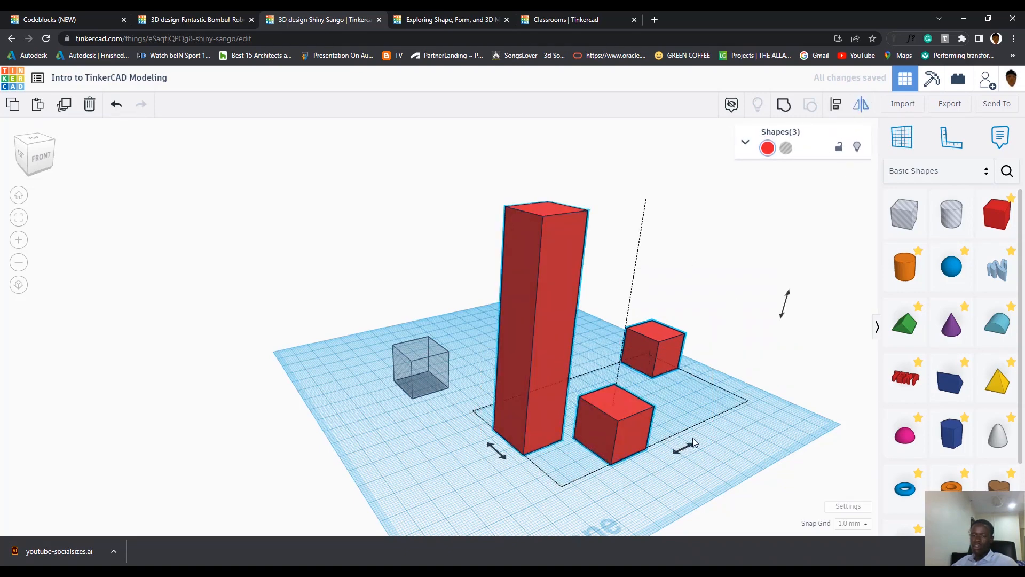
pyautogui.click(685, 452)
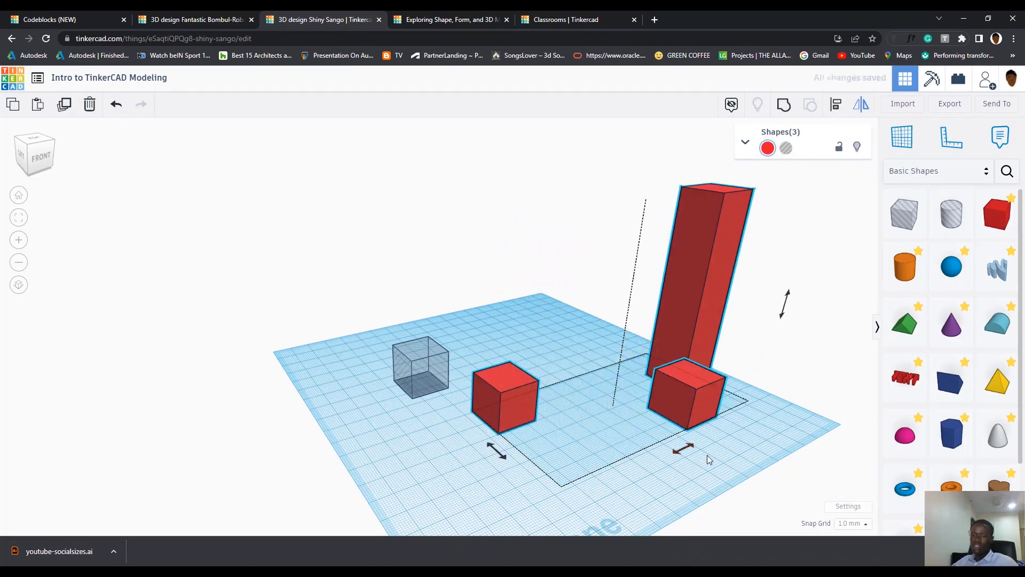
pyautogui.click(684, 453)
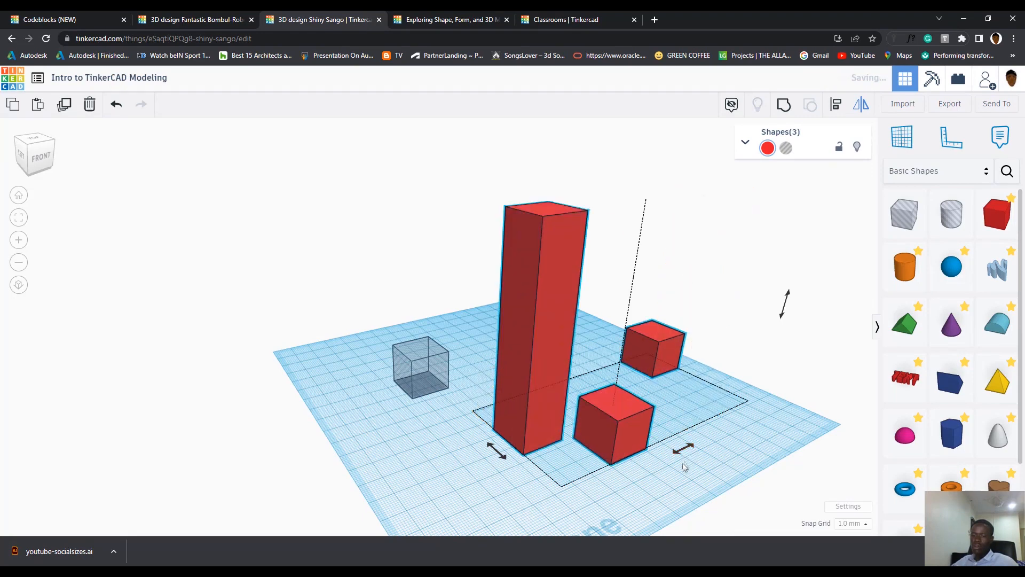
pyautogui.click(497, 453)
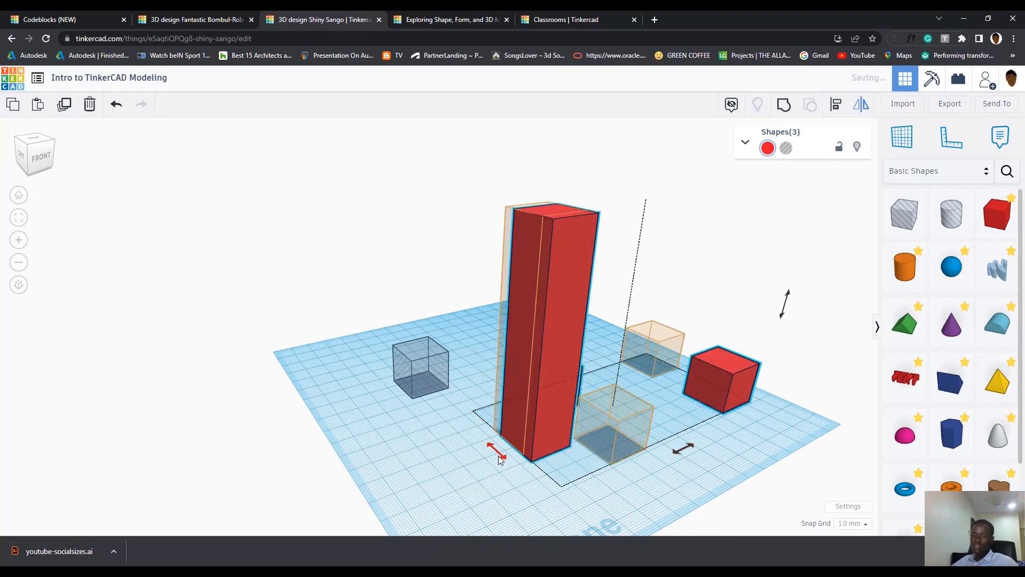
pyautogui.click(498, 455)
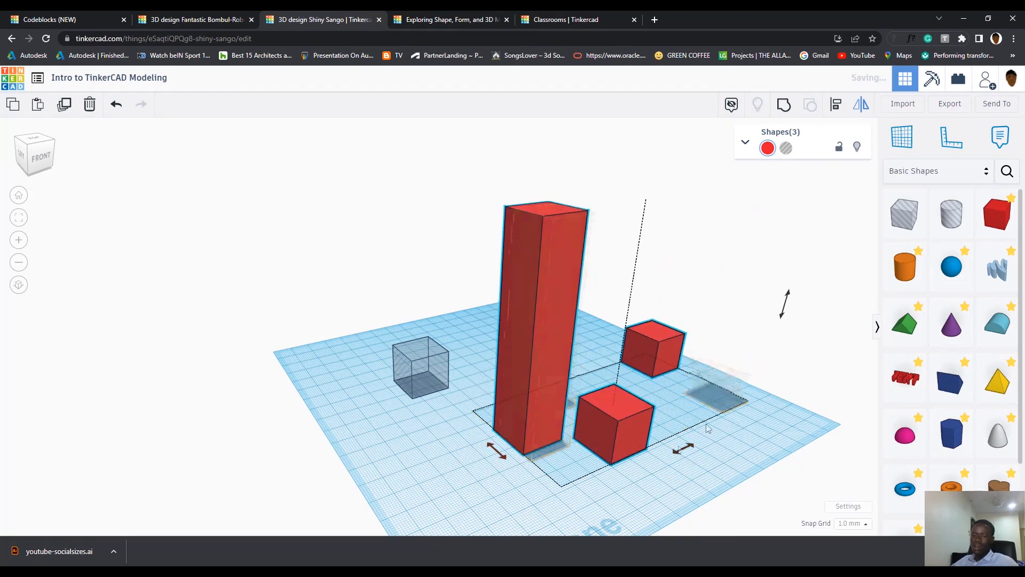
pyautogui.click(784, 302)
pyautogui.click(789, 308)
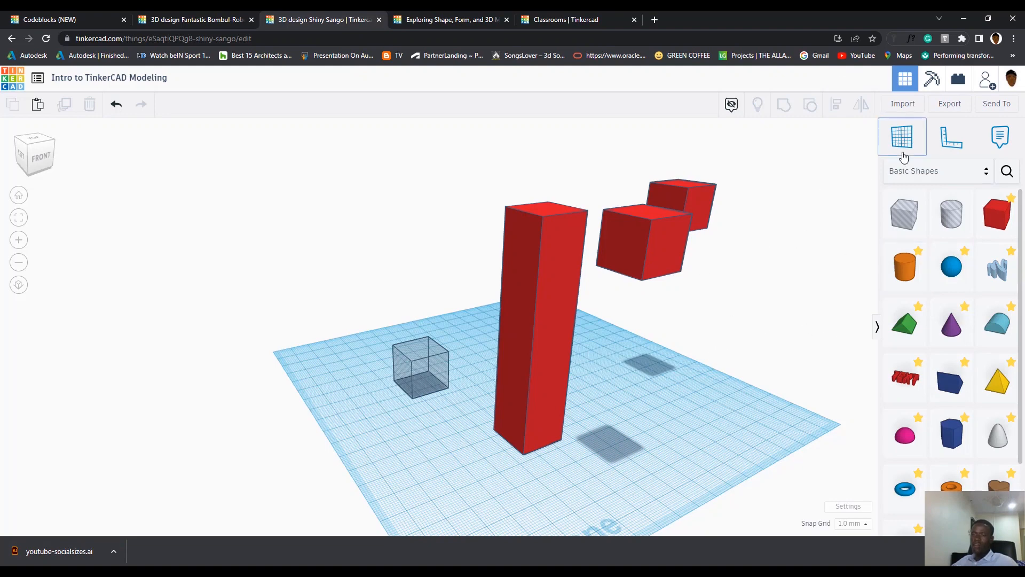
# Step: Open the Import Shapes dialog, and search Google in a new browser tab for "stl file type"
pyautogui.click(902, 105)
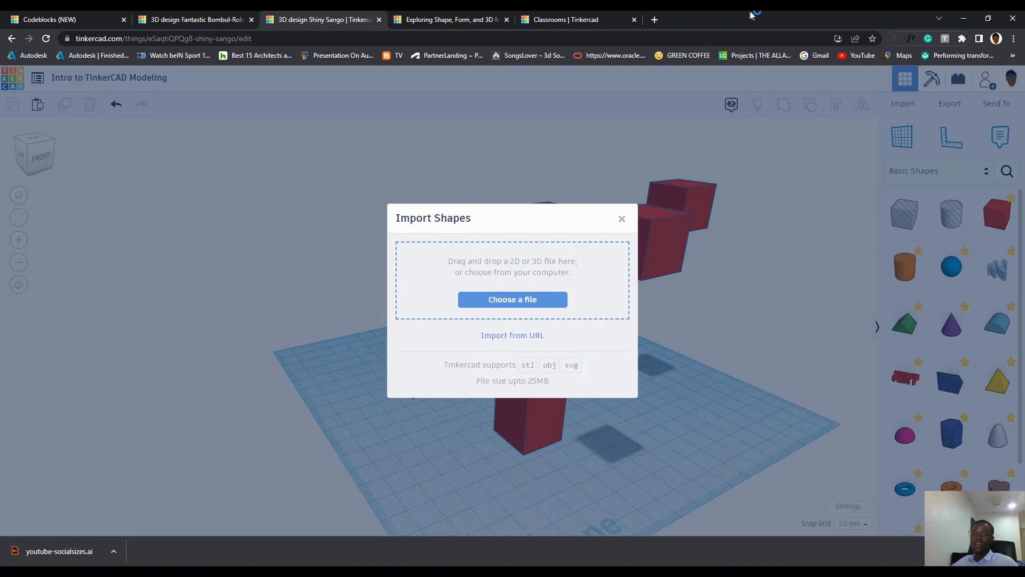
pyautogui.click(654, 19)
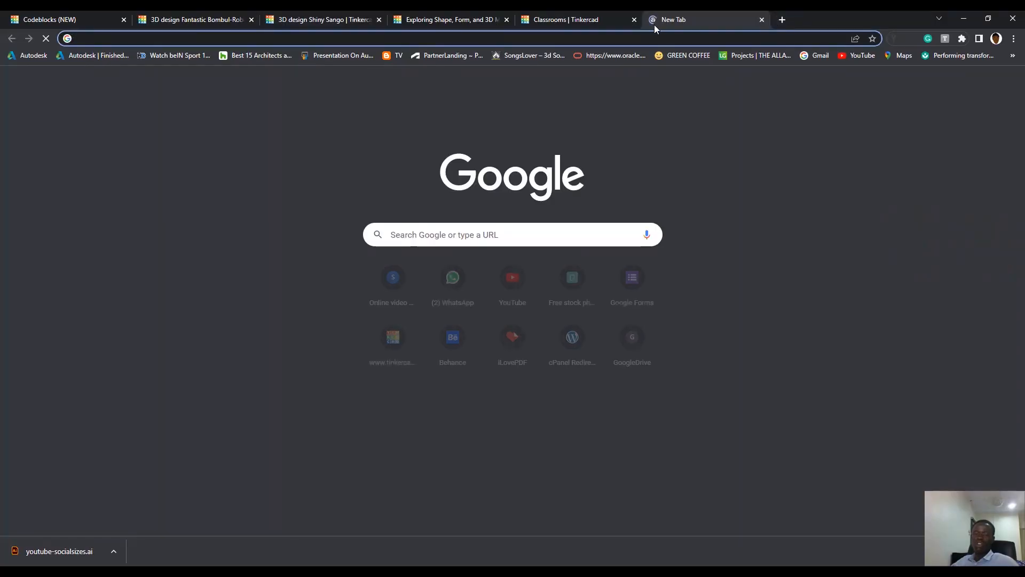
pyautogui.write('st')
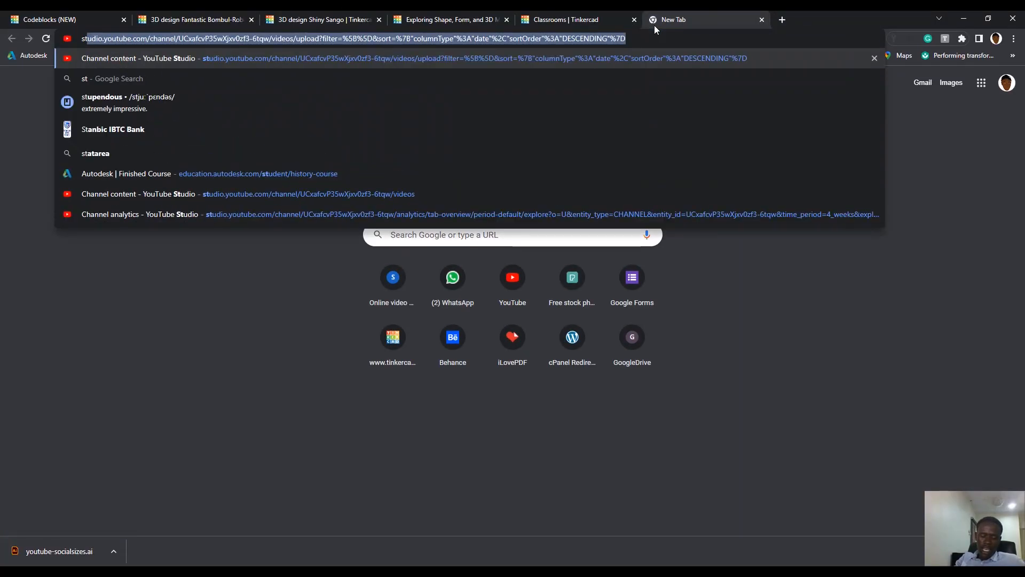
pyautogui.write('l file tu')
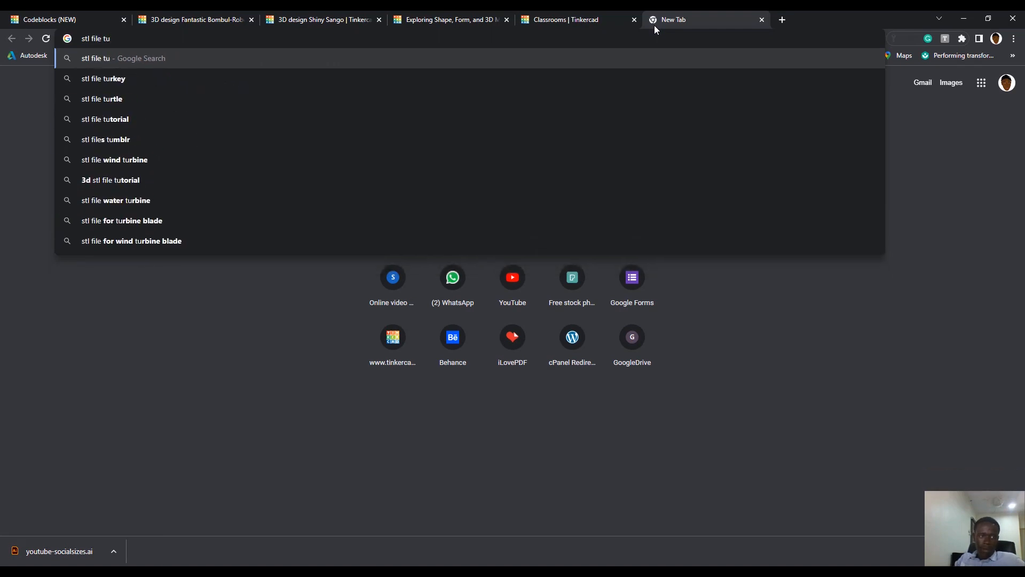
pyautogui.press('BackSpace')
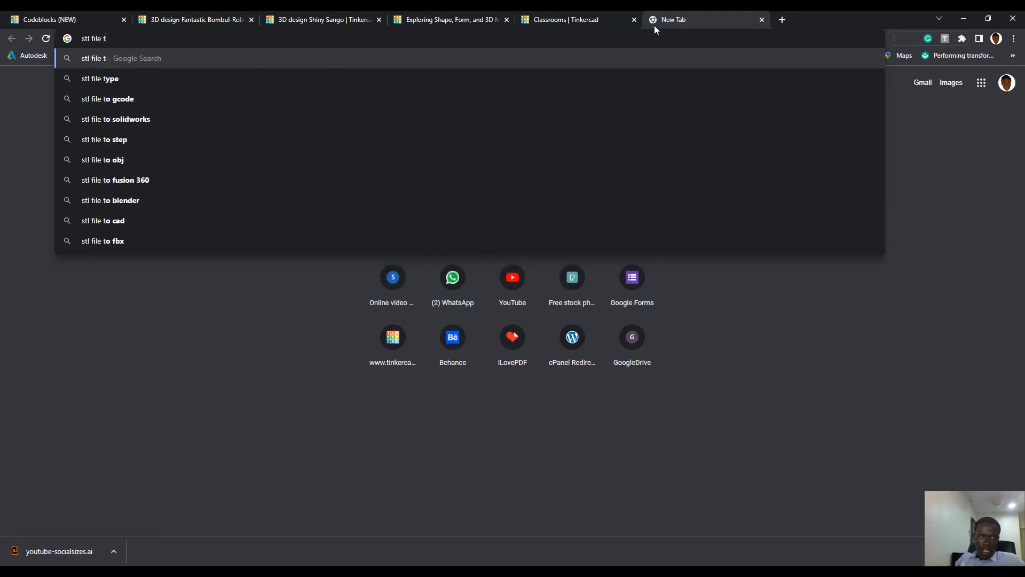
pyautogui.press('Down')
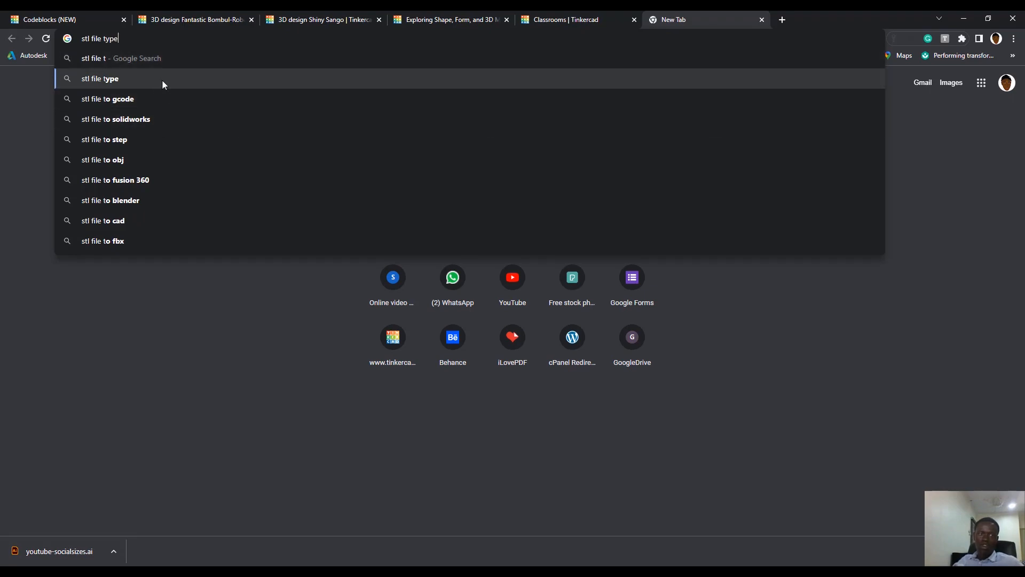
pyautogui.click(162, 80)
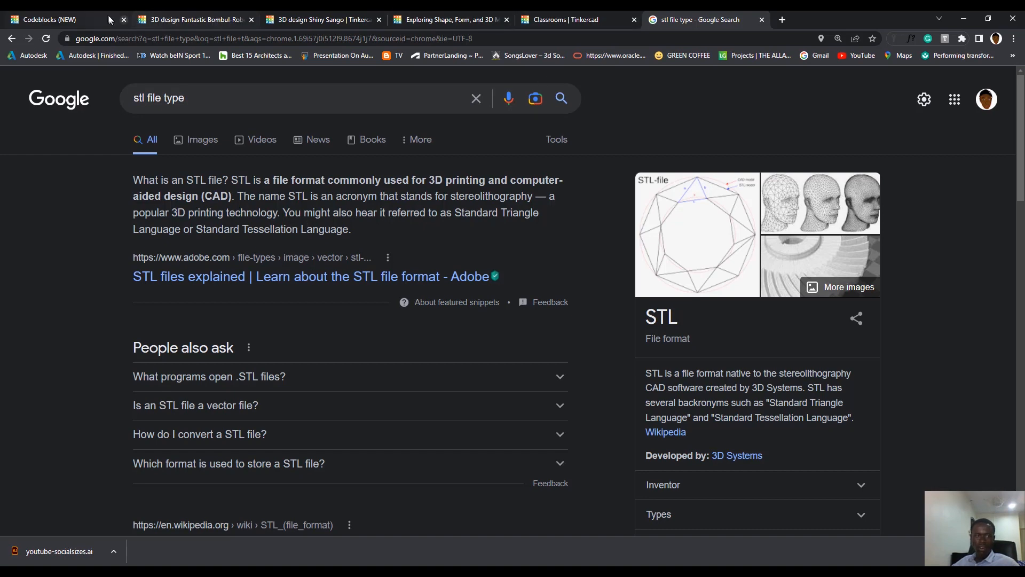
# Step: Return to the Intro to TinkerCAD Modeling design, close the Import Shapes dialog, and open the export options
pyautogui.click(205, 22)
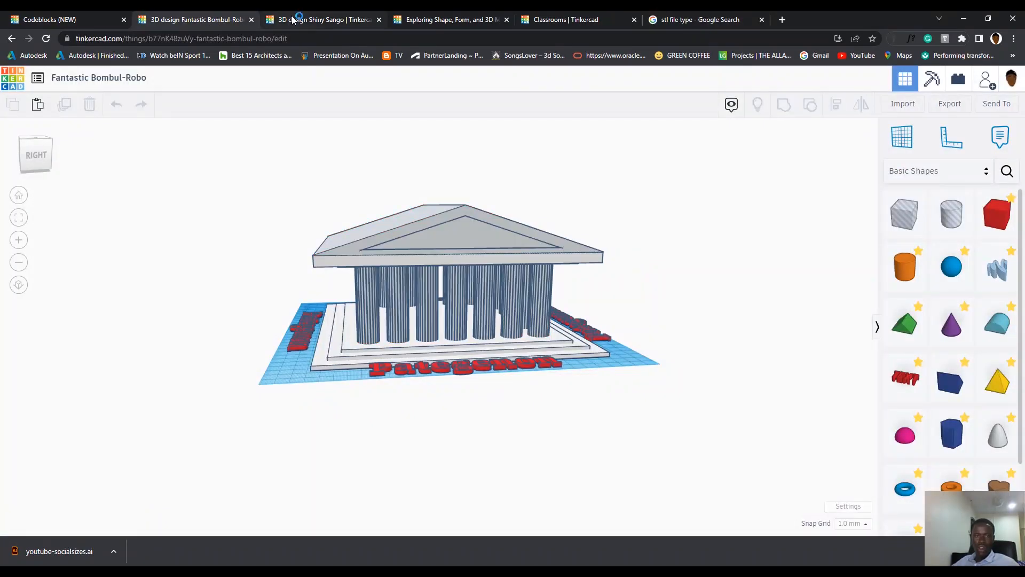
pyautogui.click(288, 21)
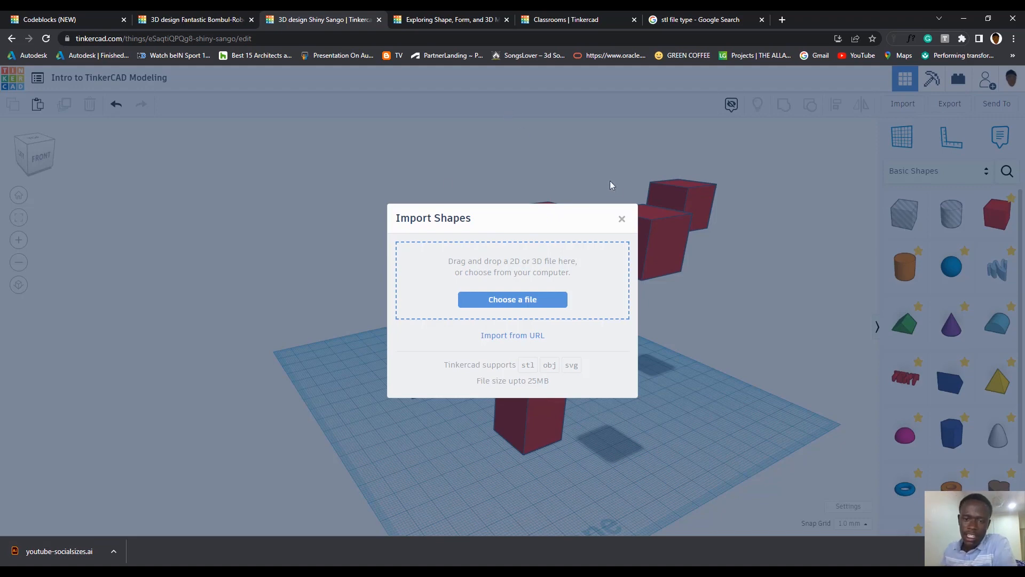
pyautogui.click(621, 218)
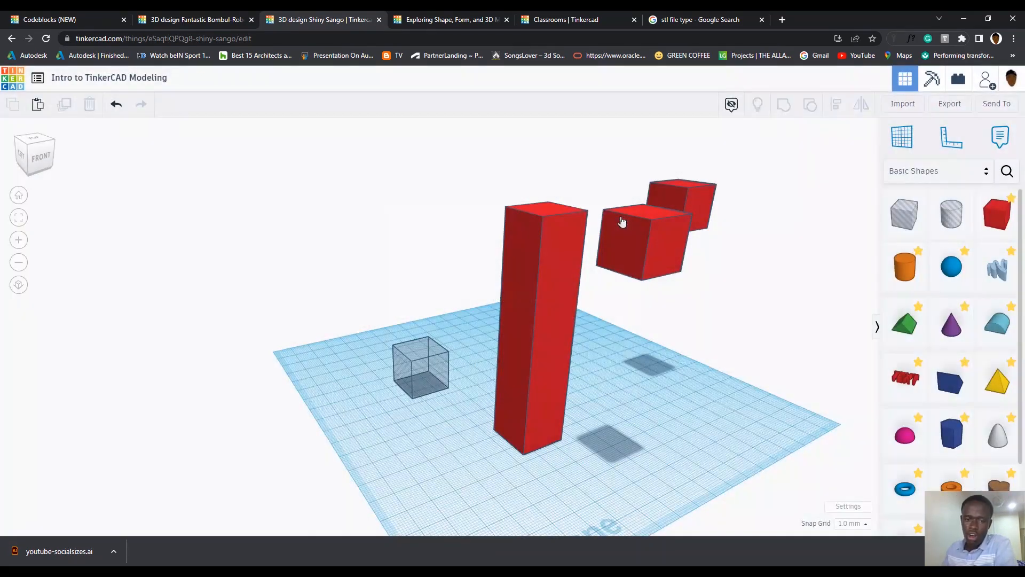
pyautogui.click(945, 108)
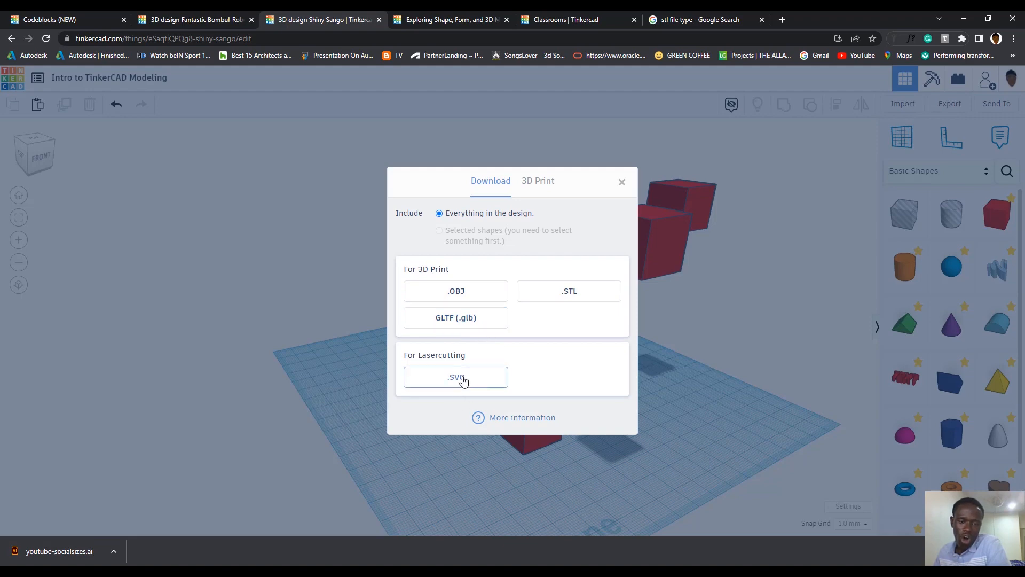
# Step: View the 3D print services, start sending the whole design to Teach, and dismiss the Leaving Tinkercad dialog
pyautogui.click(536, 184)
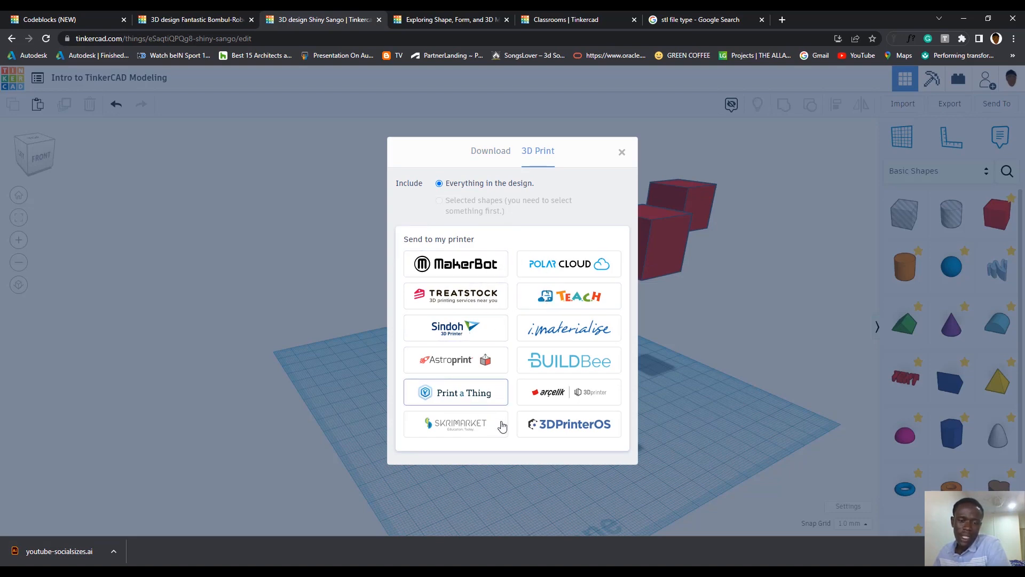
pyautogui.click(533, 303)
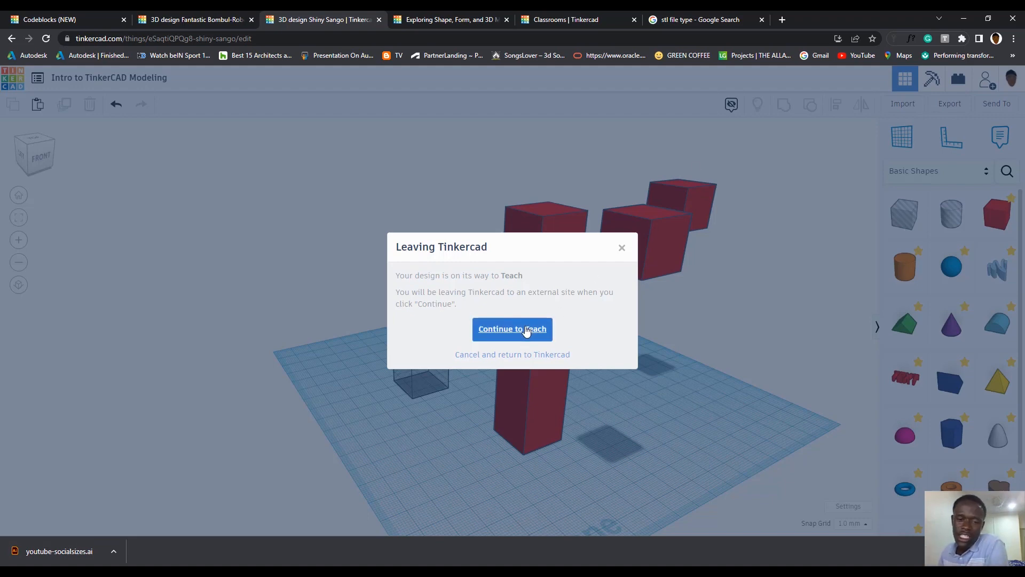
pyautogui.click(623, 248)
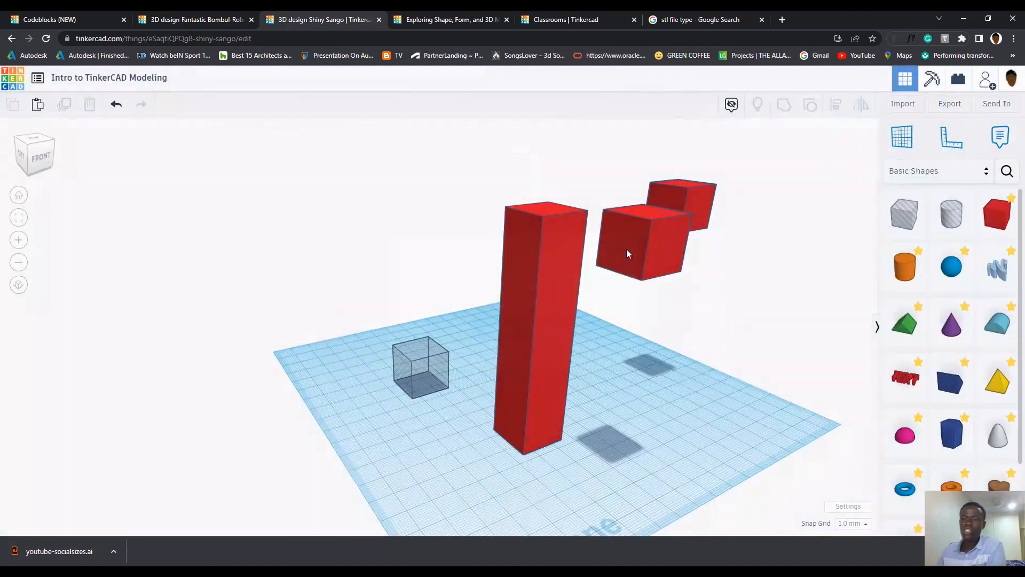
# Step: Open the Send options, download the picture of the design, and minimize the window covering the editor
pyautogui.click(989, 108)
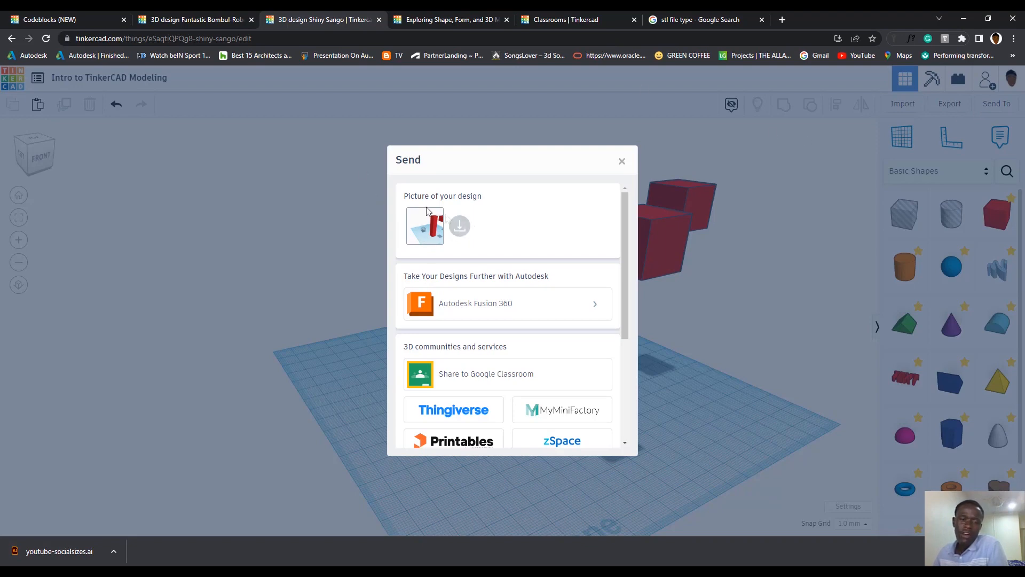
pyautogui.click(459, 226)
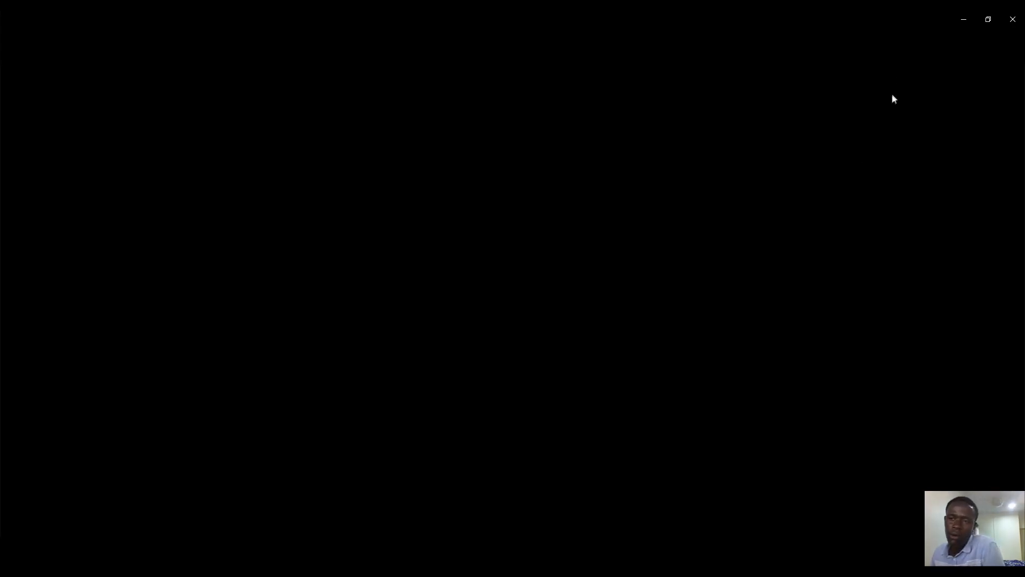
pyautogui.click(963, 19)
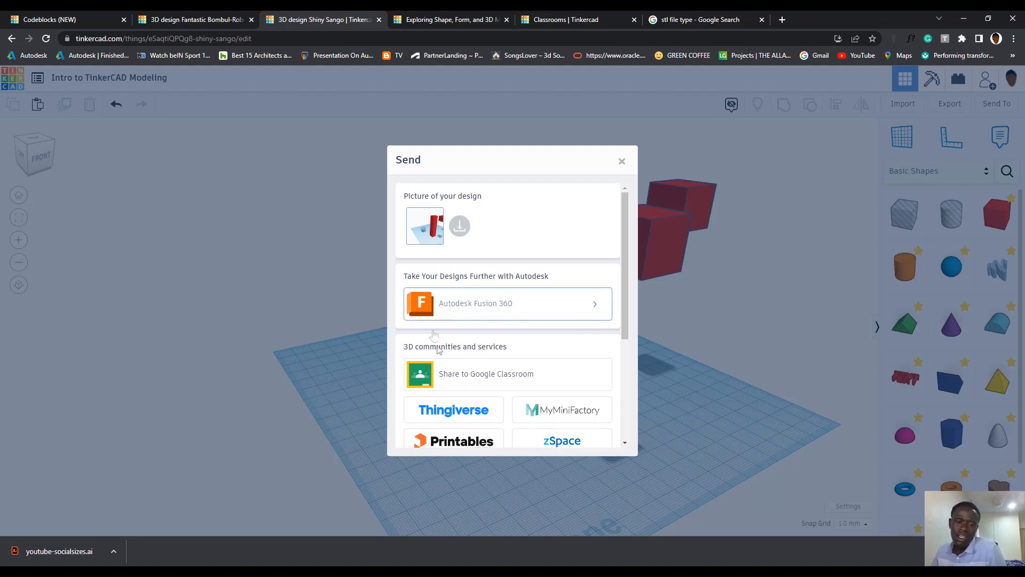
# Step: Review the Send dialog's Autodesk Fusion 360, Google Classroom and 3D community options, and close the dialog
pyautogui.scroll(-3, 464, 342)
pyautogui.scroll(2, 488, 343)
pyautogui.scroll(1, 488, 343)
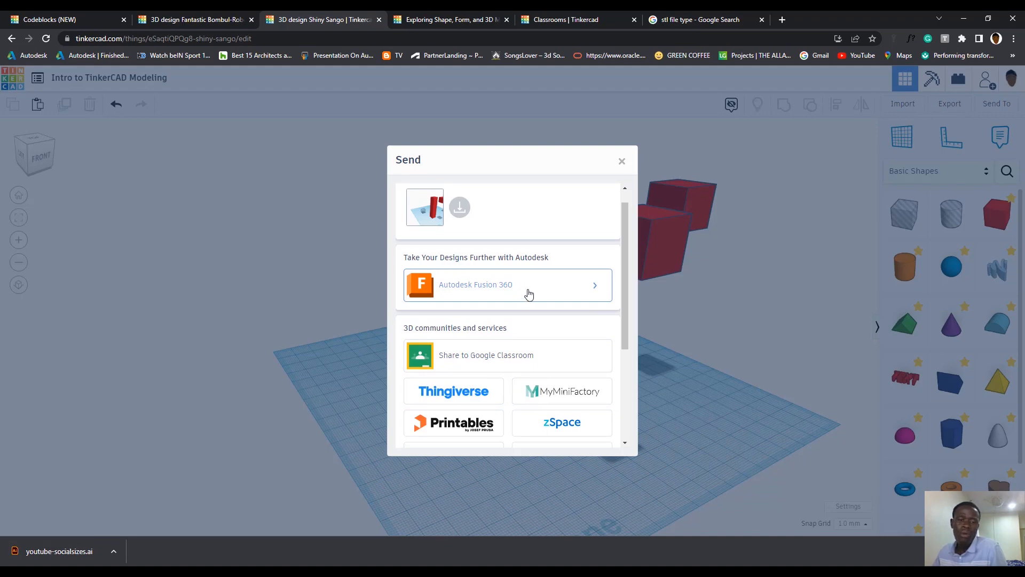
pyautogui.scroll(-2, 534, 295)
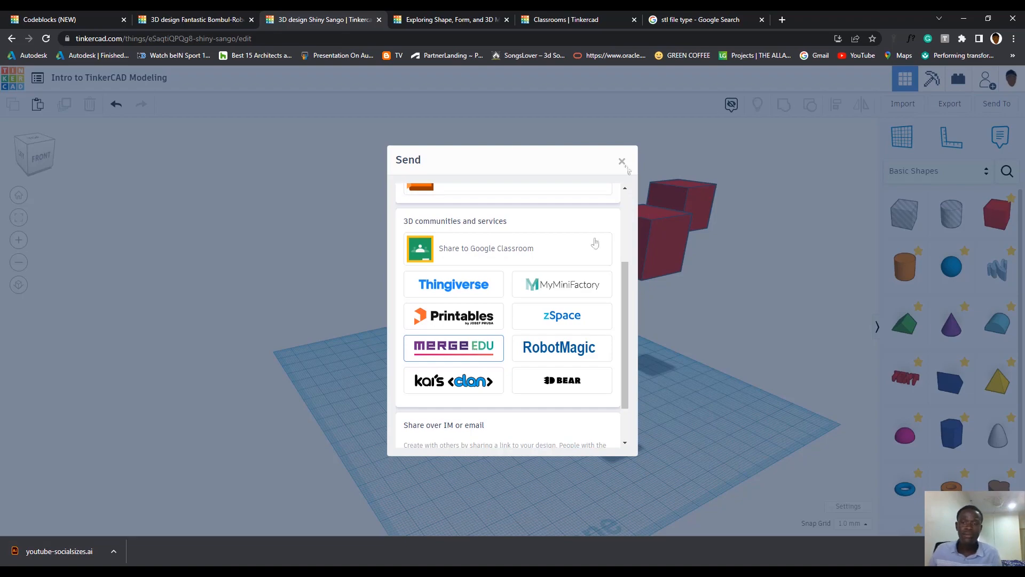
pyautogui.scroll(3, 483, 332)
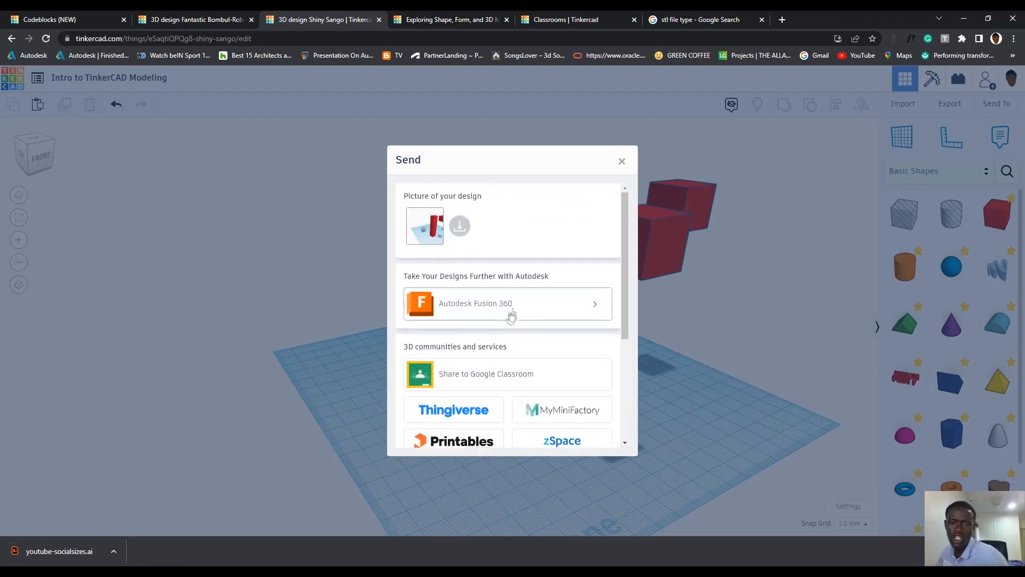
pyautogui.click(621, 160)
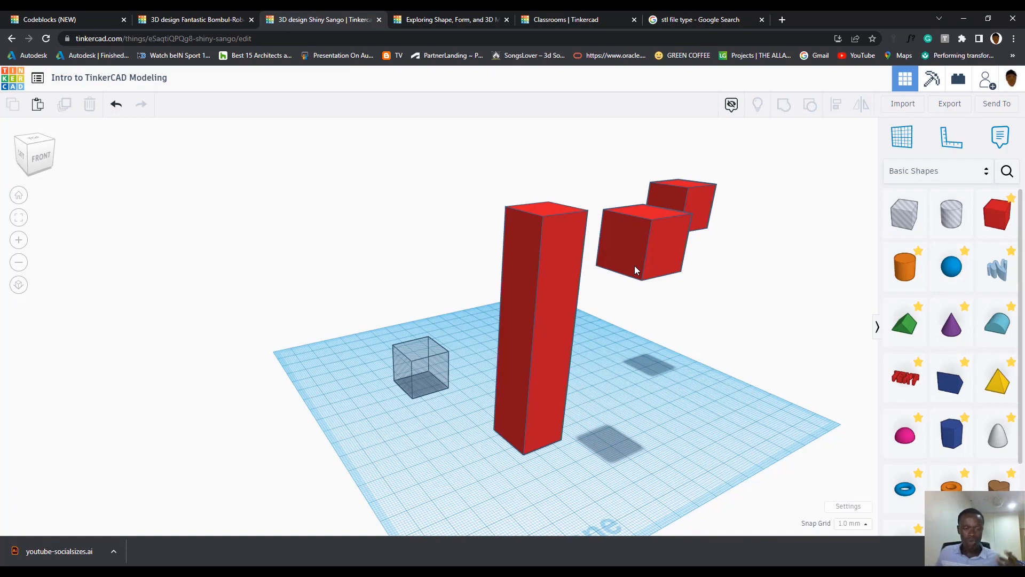
# Step: Reduce the tall red box to a height of about 60 mm and move it between the two red cubes
pyautogui.moveTo(736, 386); pyautogui.dragTo(519, 504, button='right')
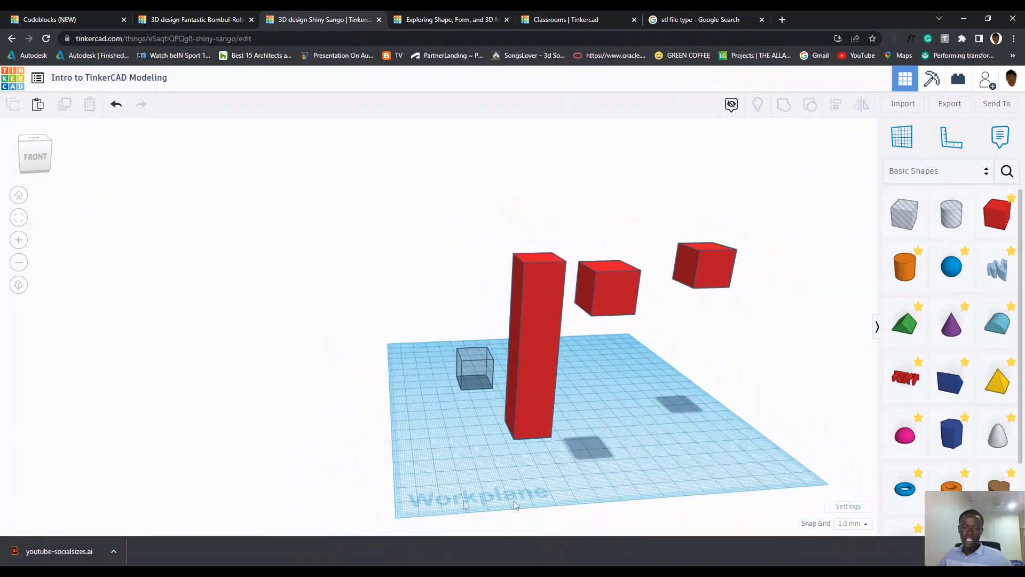
pyautogui.click(18, 195)
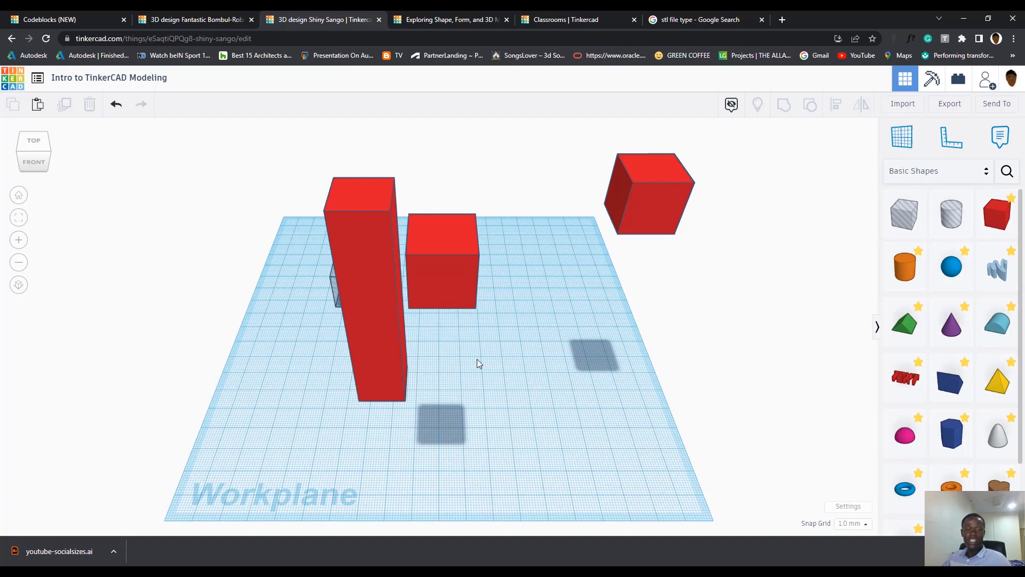
pyautogui.click(372, 316)
pyautogui.moveTo(362, 195); pyautogui.dragTo(386, 320)
pyautogui.moveTo(387, 356); pyautogui.dragTo(419, 338)
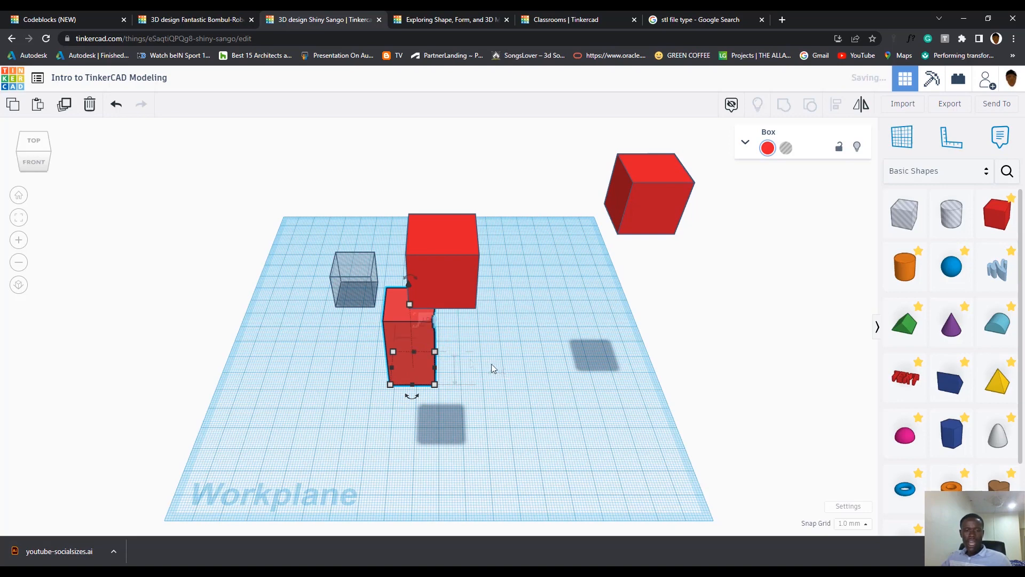
pyautogui.moveTo(422, 338); pyautogui.dragTo(542, 343)
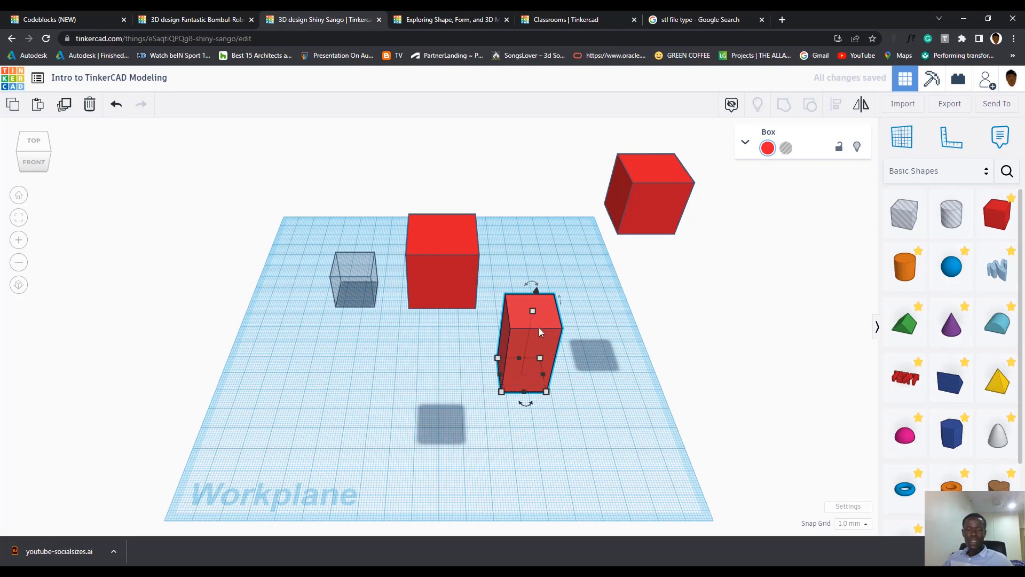
pyautogui.moveTo(532, 310); pyautogui.dragTo(553, 255)
pyautogui.moveTo(681, 378); pyautogui.dragTo(603, 325, button='right')
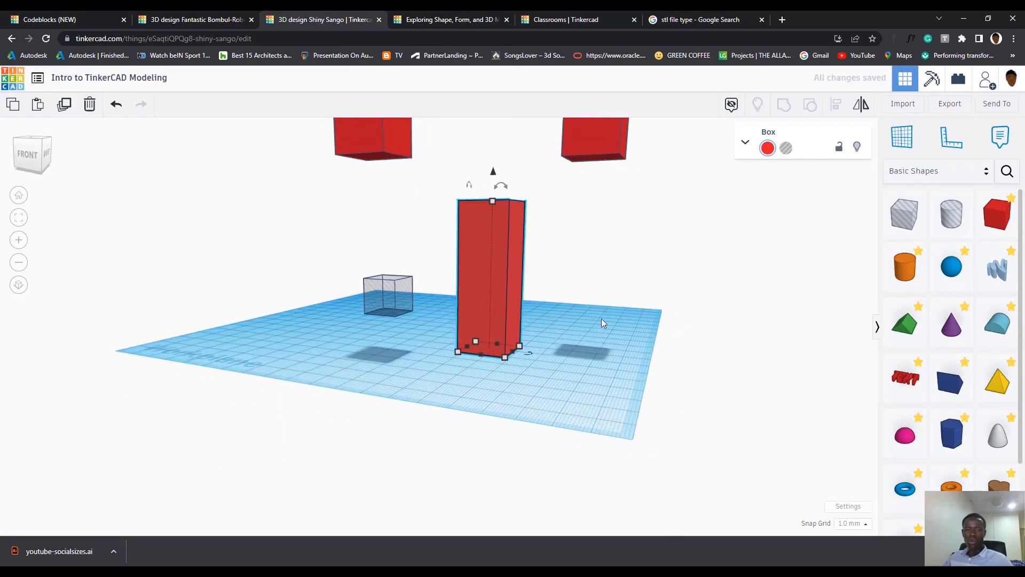
# Step: Drop both floating red cubes down onto the workplane
pyautogui.click(605, 149)
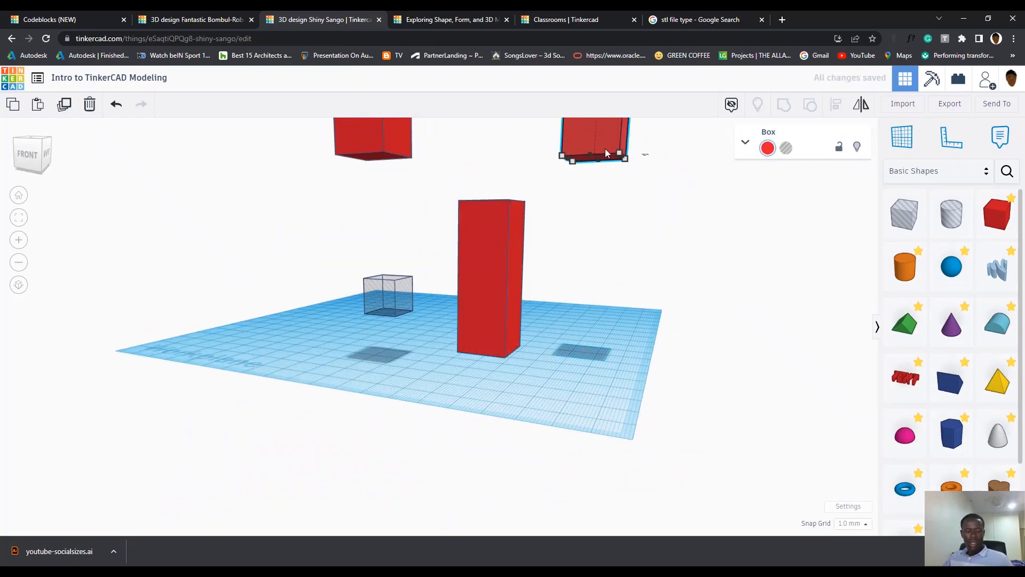
pyautogui.press('d')
pyautogui.click(362, 144)
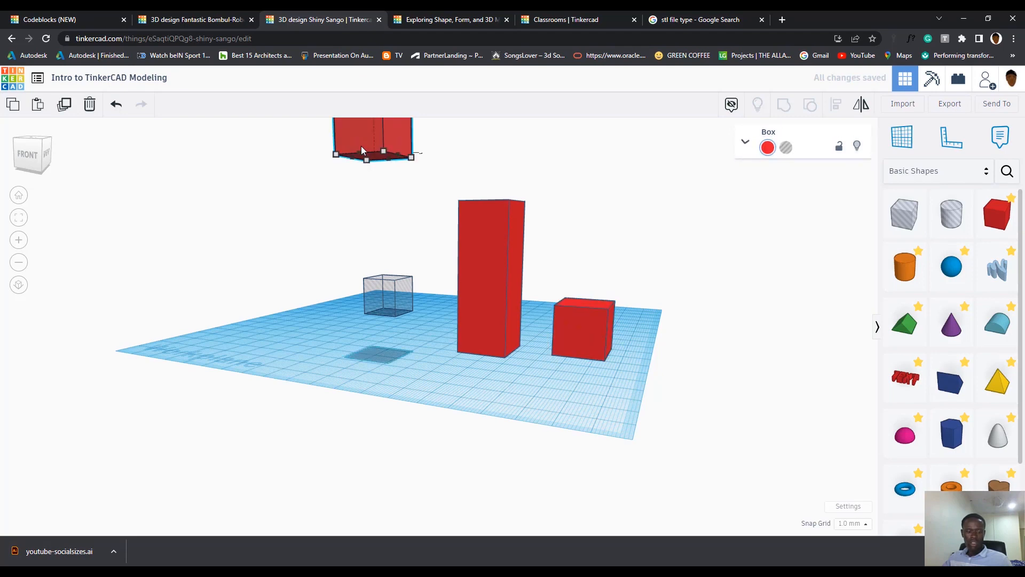
pyautogui.press('d')
# Step: Set a workplane on top of the tall red box and place an orange cylinder there, about 47 by 43 mm and 36 mm high
pyautogui.moveTo(555, 373); pyautogui.dragTo(599, 359, button='right')
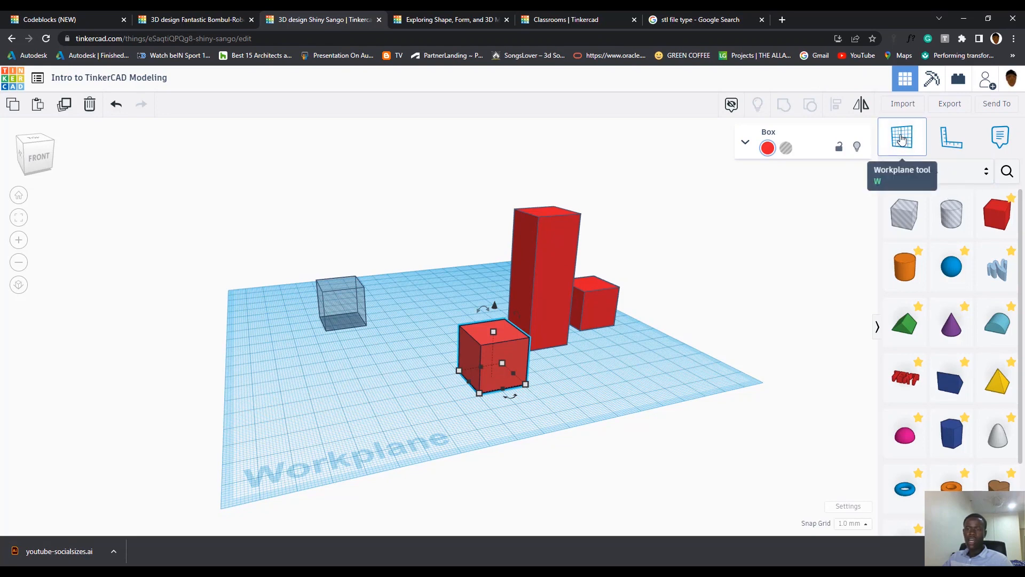
pyautogui.click(546, 212)
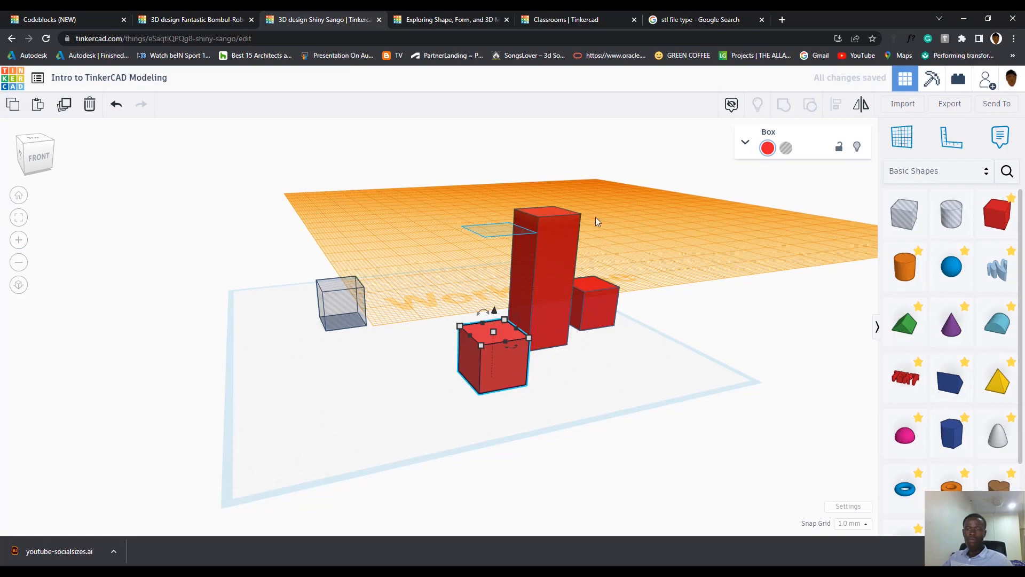
pyautogui.scroll(-3, 403, 198)
pyautogui.click(19, 195)
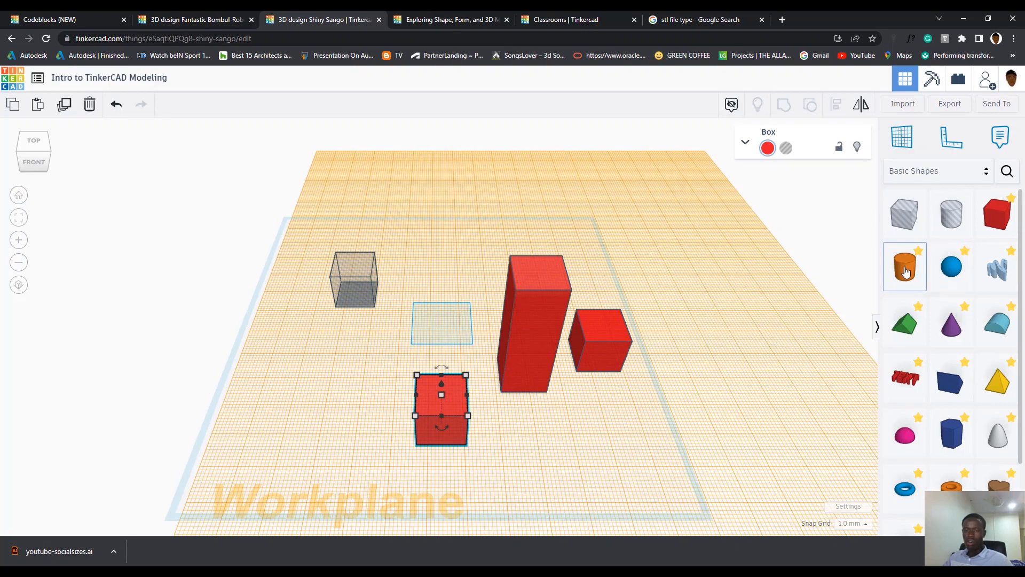
pyautogui.moveTo(553, 266)
pyautogui.mouseDown()
pyautogui.moveTo(539, 272)
pyautogui.moveTo(618, 225)
pyautogui.moveTo(540, 265)
pyautogui.moveTo(553, 266)
pyautogui.mouseUp()
pyautogui.moveTo(549, 226); pyautogui.dragTo(556, 185)
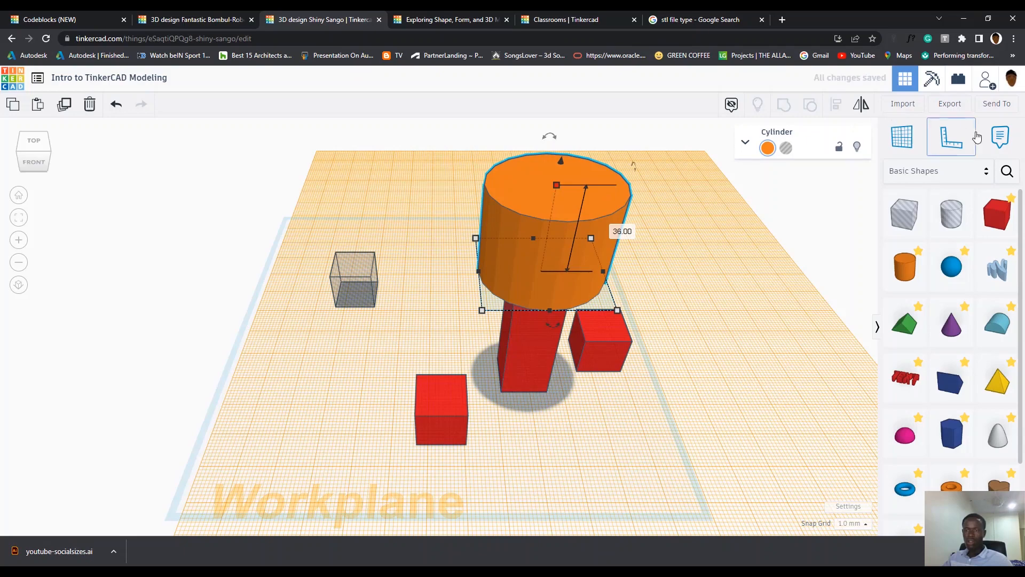
# Step: Return the workplane to the original base grid
pyautogui.click(902, 136)
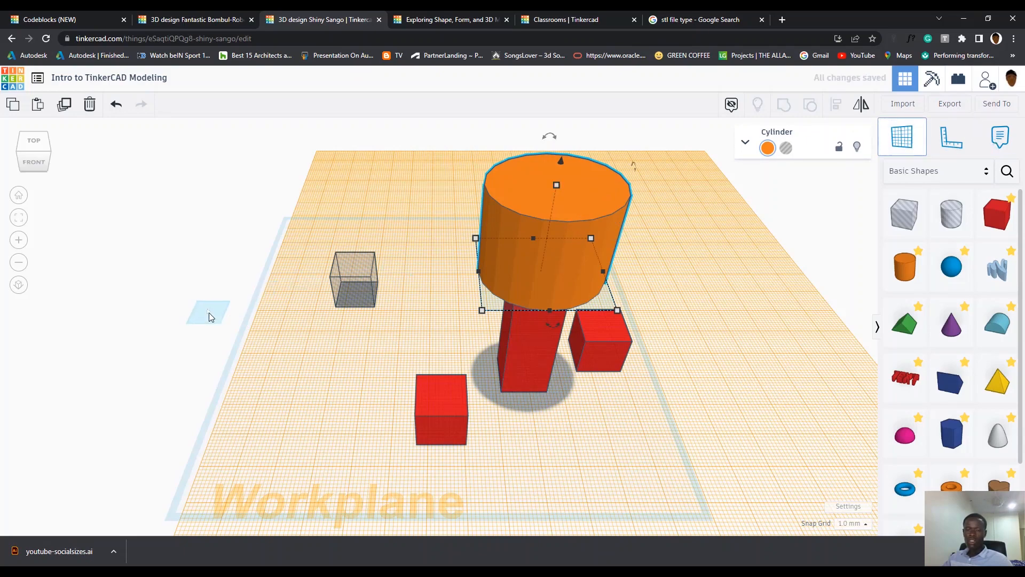
pyautogui.click(314, 368)
pyautogui.moveTo(707, 377); pyautogui.dragTo(671, 343, button='right')
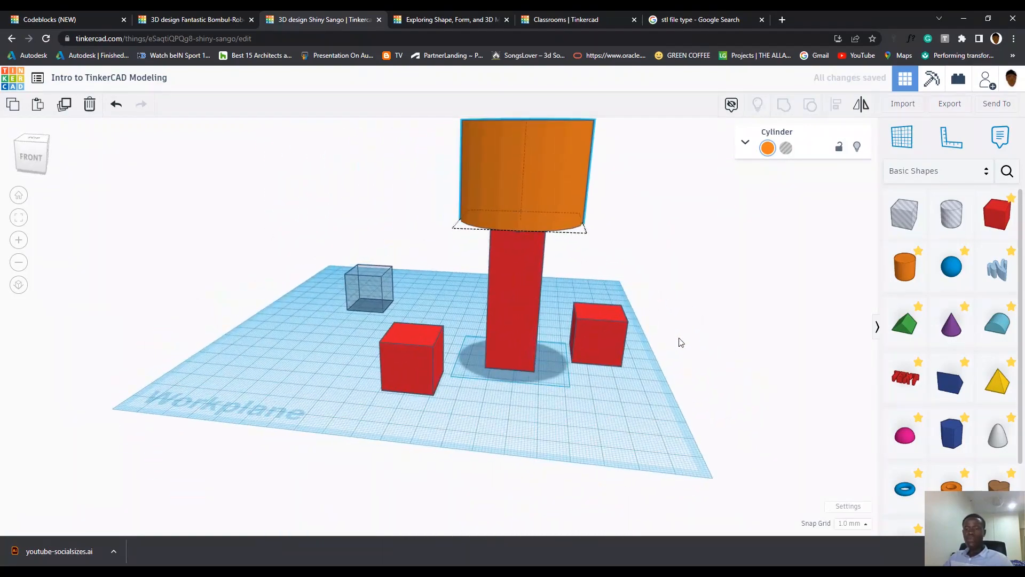
# Step: Place a ruler on the workplane beside the front red cube and set the cylinder's horizontal distance from its origin to 50 mm
pyautogui.click(954, 144)
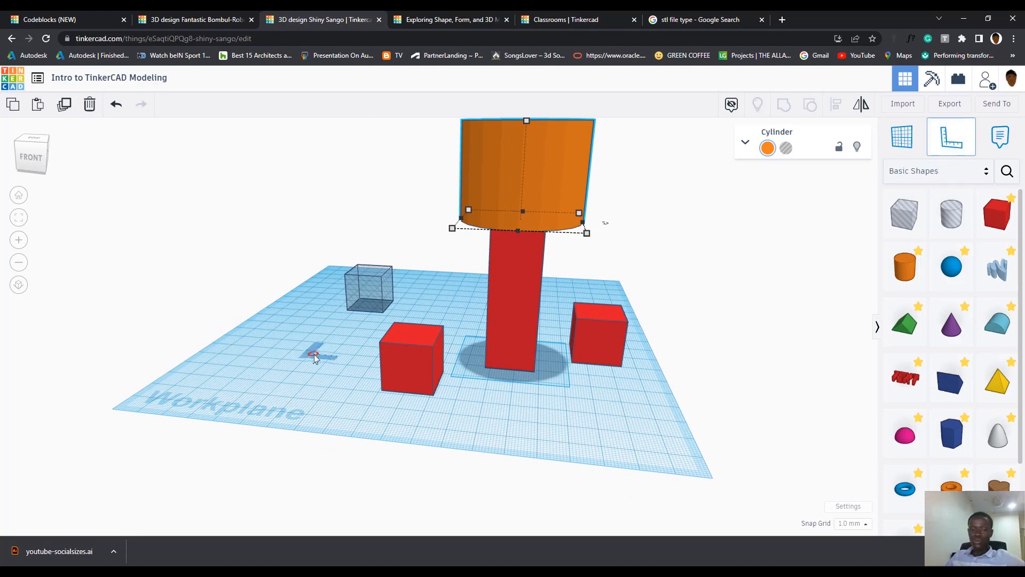
pyautogui.click(332, 387)
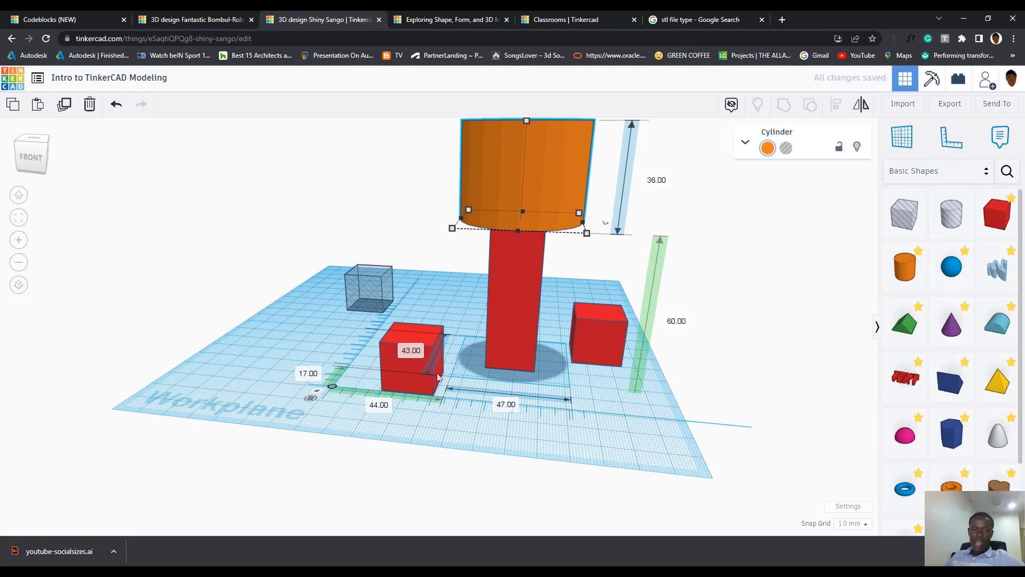
pyautogui.click(380, 406)
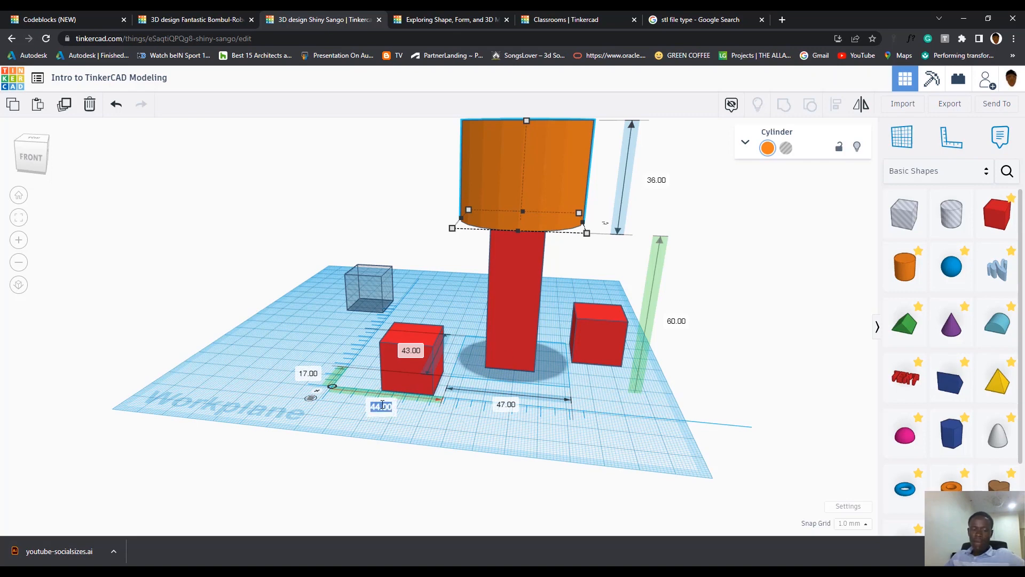
pyautogui.write('50')
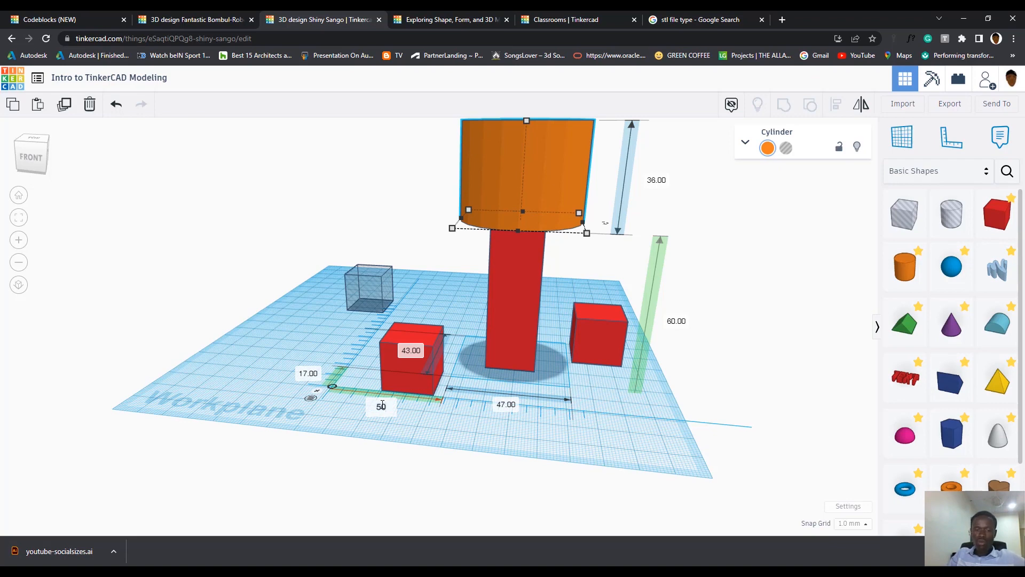
pyautogui.press('Return')
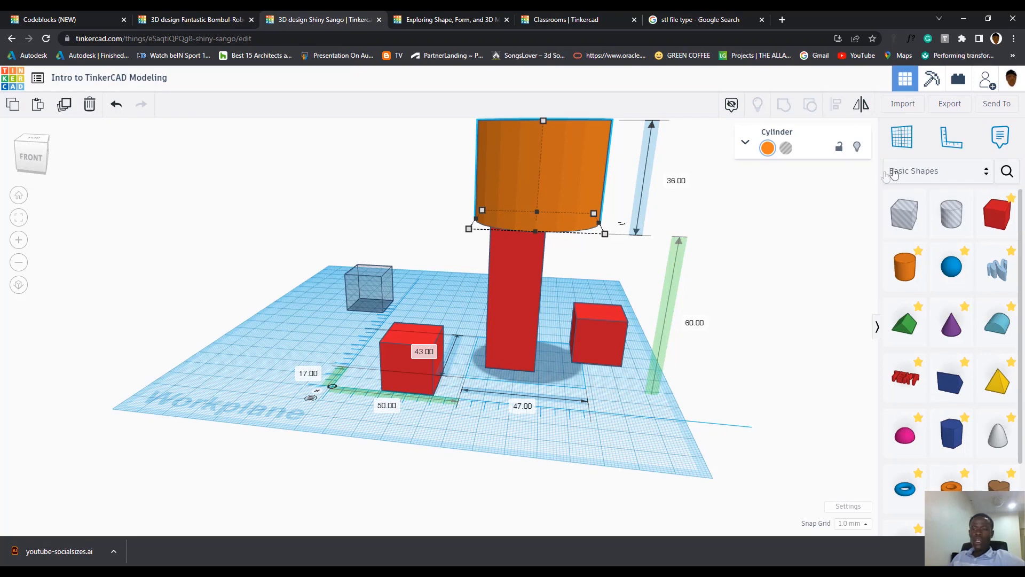
# Step: Delete all shapes from the workplane and dismiss the ruler
pyautogui.moveTo(808, 484); pyautogui.dragTo(271, 191)
pyautogui.click(271, 196)
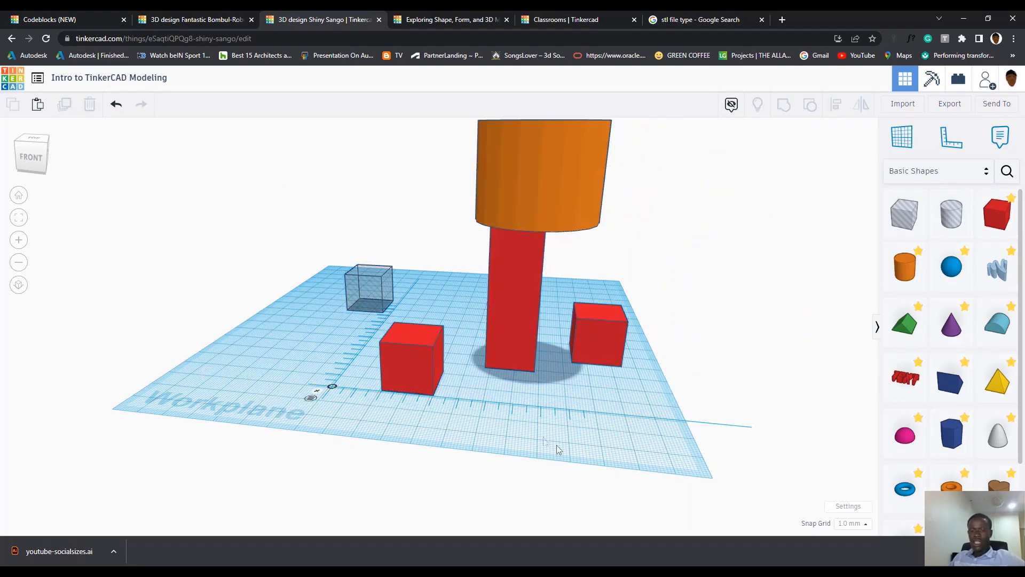
pyautogui.moveTo(684, 460); pyautogui.dragTo(242, 205)
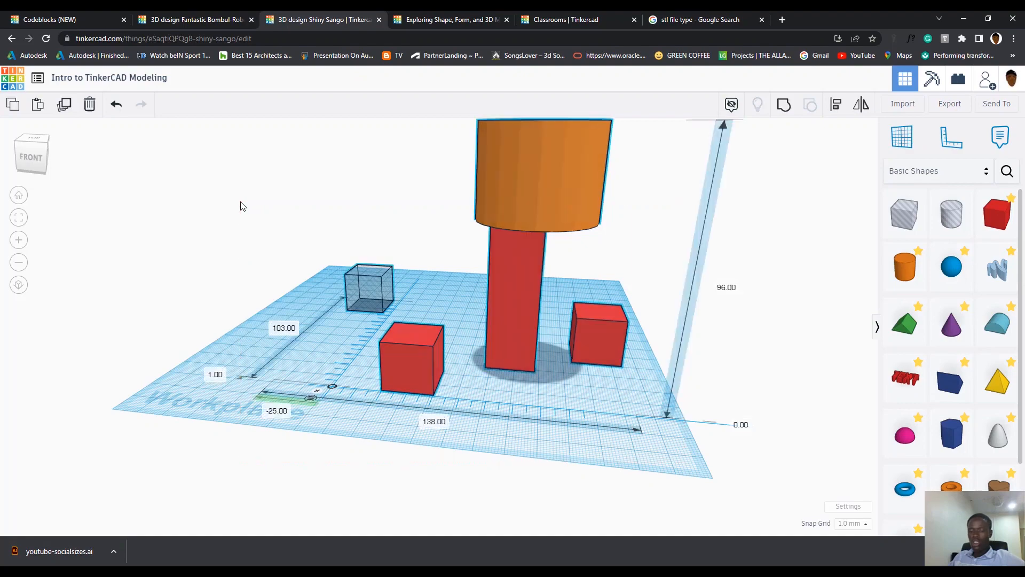
pyautogui.press('Delete')
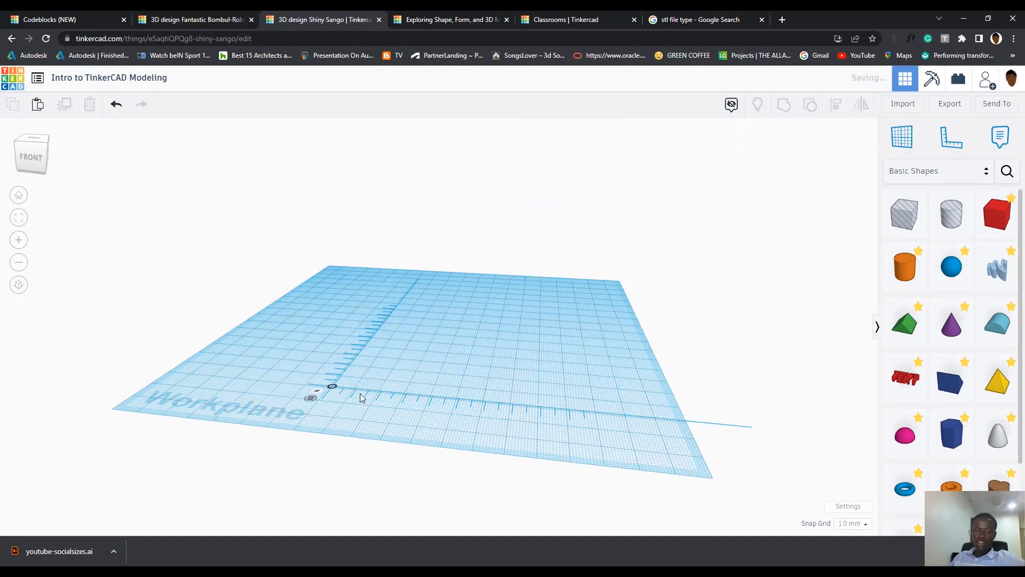
pyautogui.moveTo(322, 410); pyautogui.dragTo(332, 428, button='right')
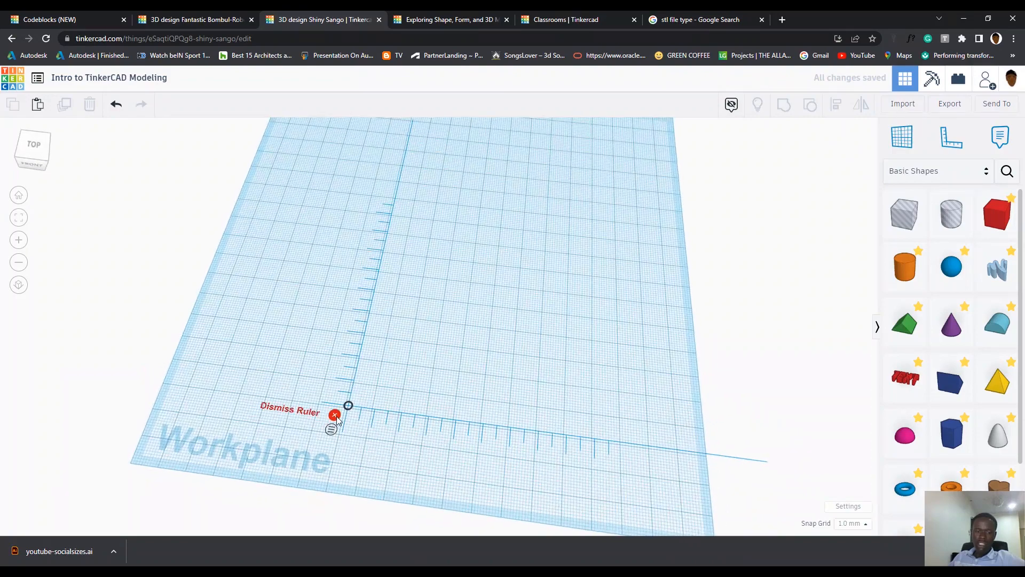
pyautogui.click(335, 415)
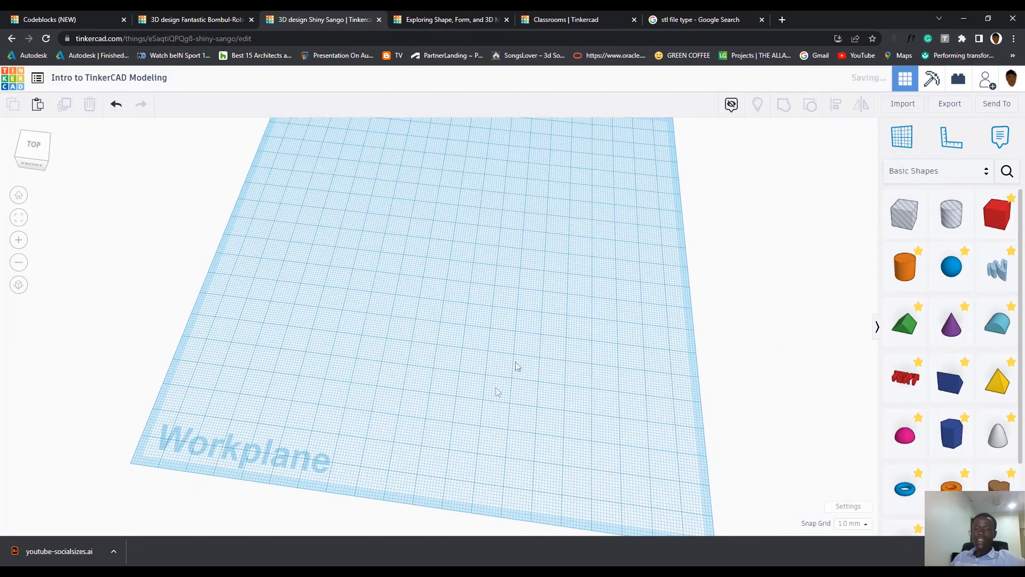
# Step: Place a new red box near the left edge of the empty workplane in the home view
pyautogui.click(20, 201)
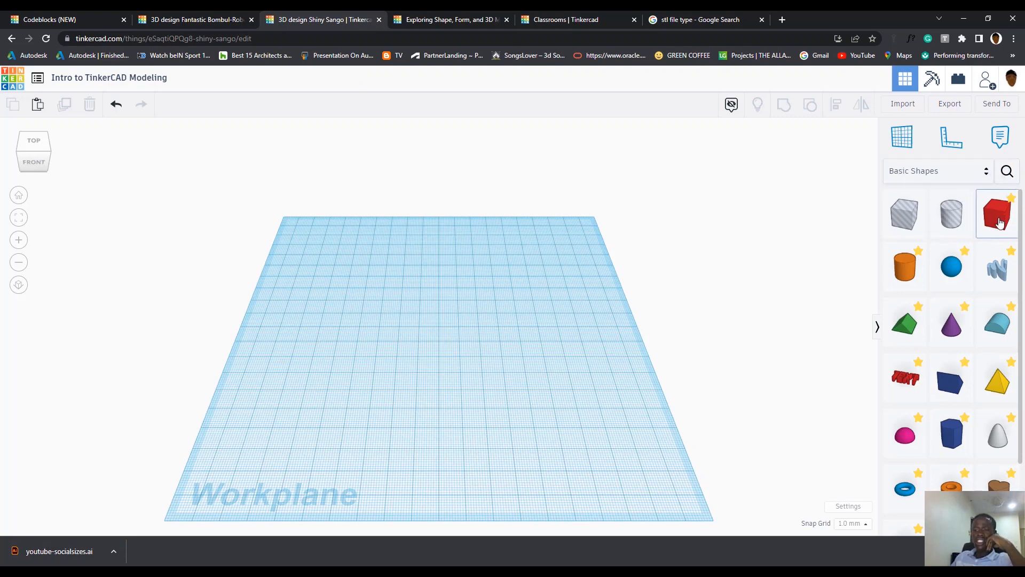
pyautogui.moveTo(996, 216); pyautogui.dragTo(326, 335)
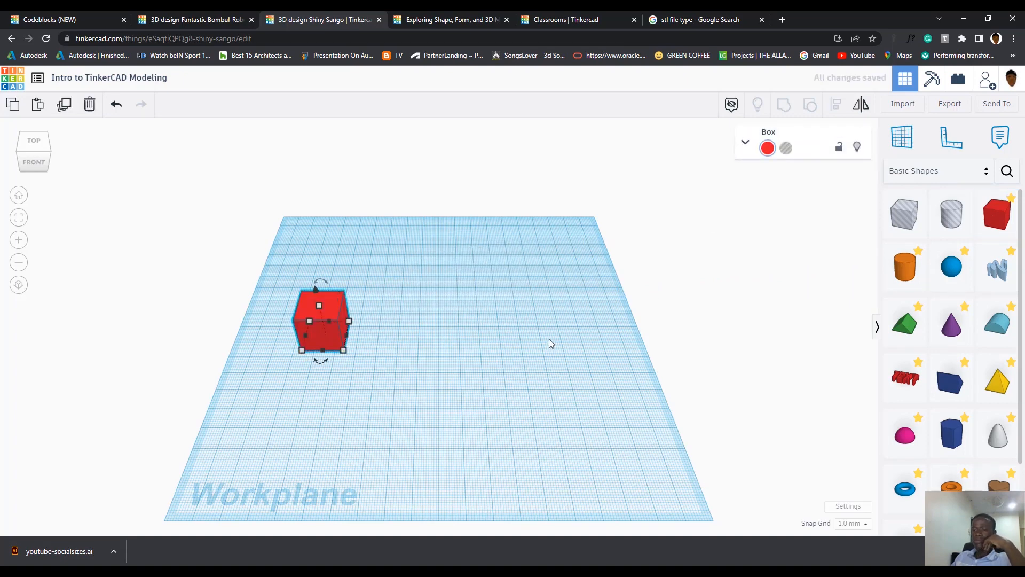
# Step: Add a blue wedge, an orange tube and a green roof from the basic shapes to the workplane, spaced around the red box
pyautogui.click(954, 385)
pyautogui.moveTo(953, 386); pyautogui.dragTo(520, 360)
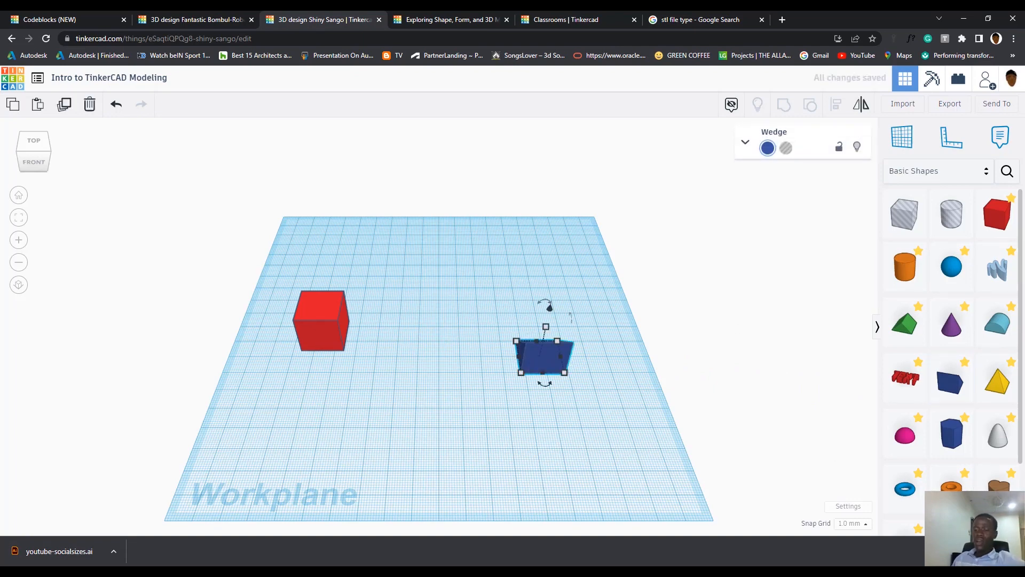
pyautogui.moveTo(342, 334); pyautogui.dragTo(404, 406)
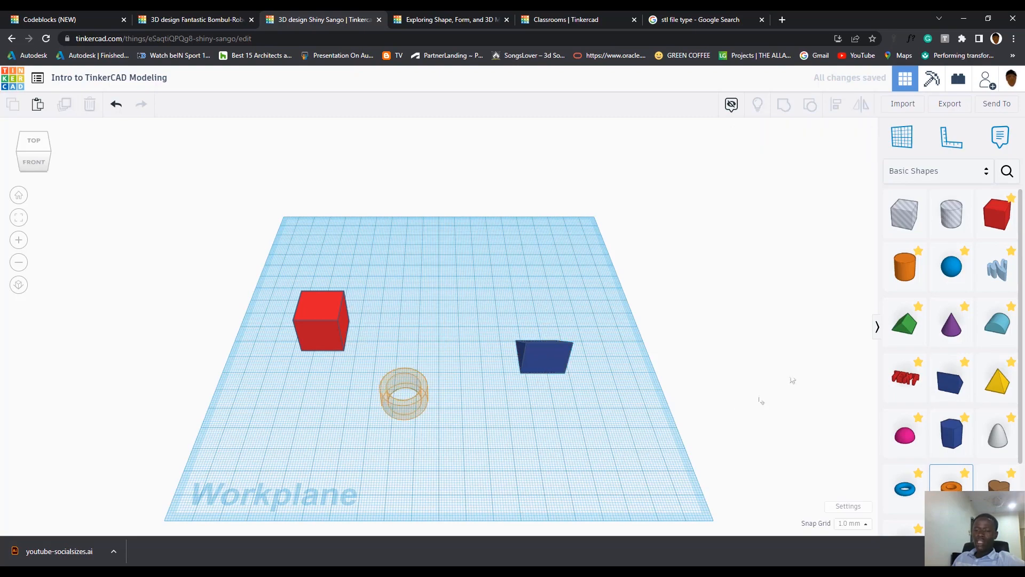
pyautogui.moveTo(908, 328); pyautogui.dragTo(467, 280)
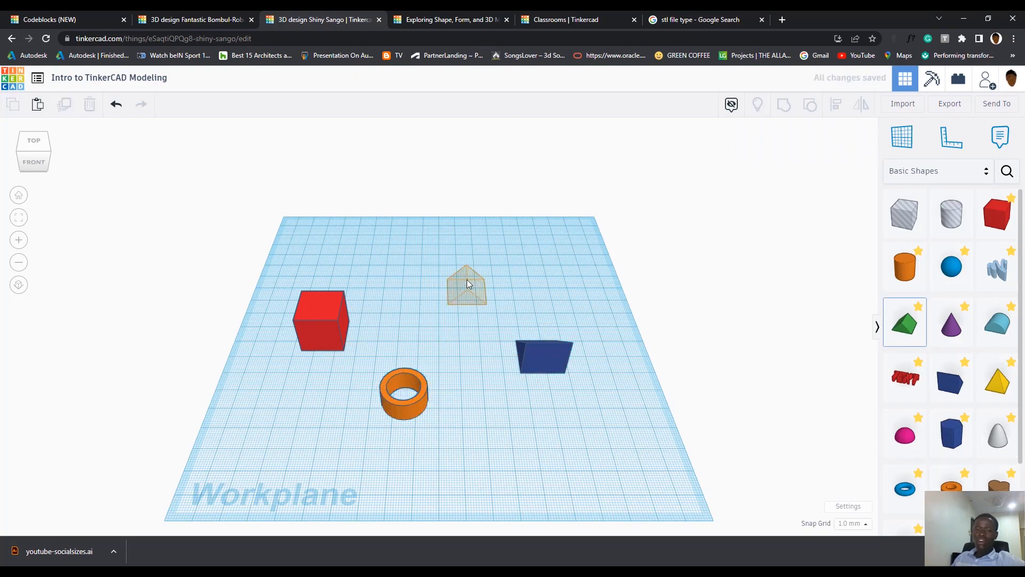
pyautogui.click(467, 280)
pyautogui.moveTo(571, 414); pyautogui.dragTo(296, 393, button='right')
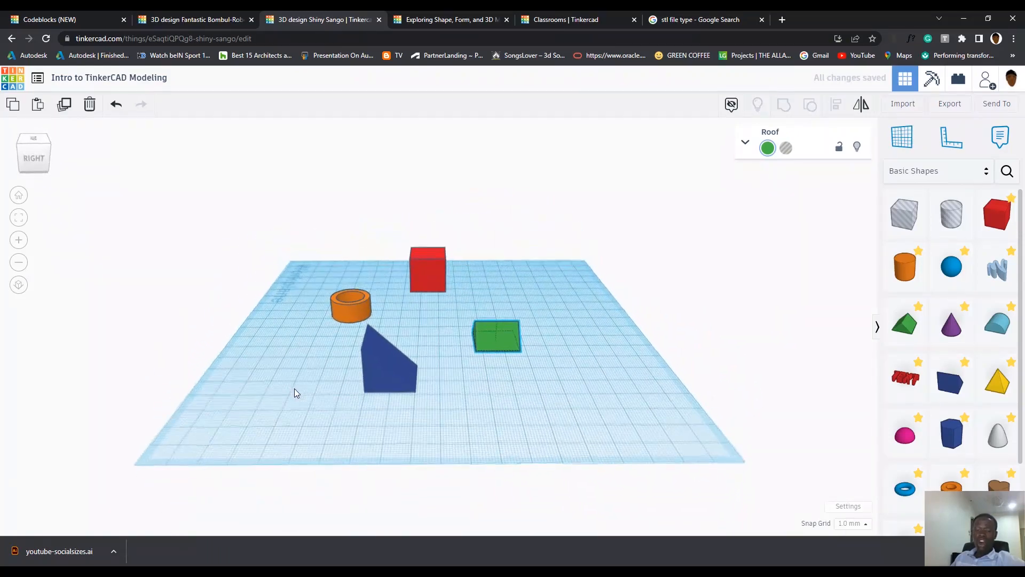
pyautogui.scroll(5, 495, 345)
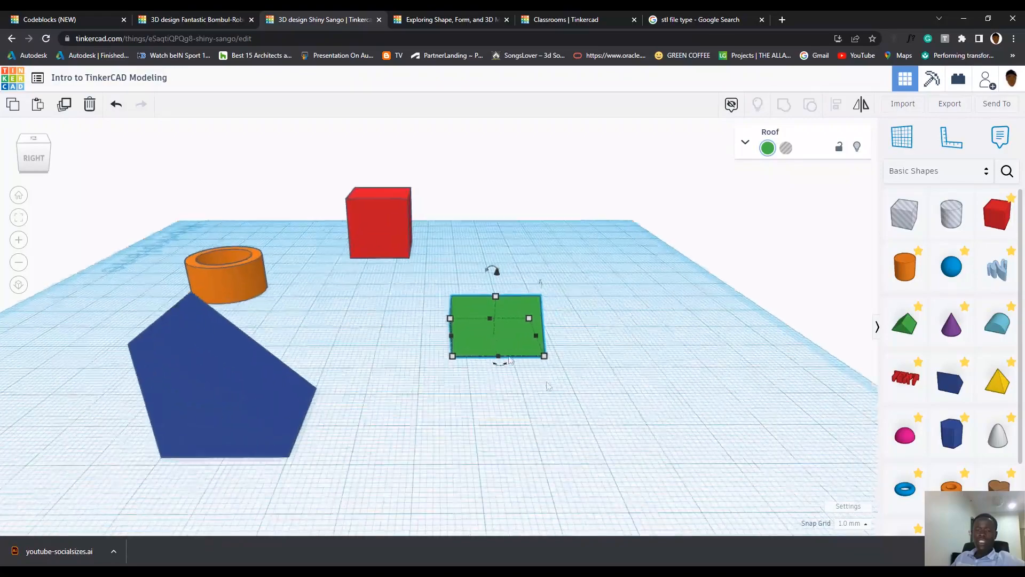
pyautogui.moveTo(499, 362); pyautogui.dragTo(641, 427, button='right')
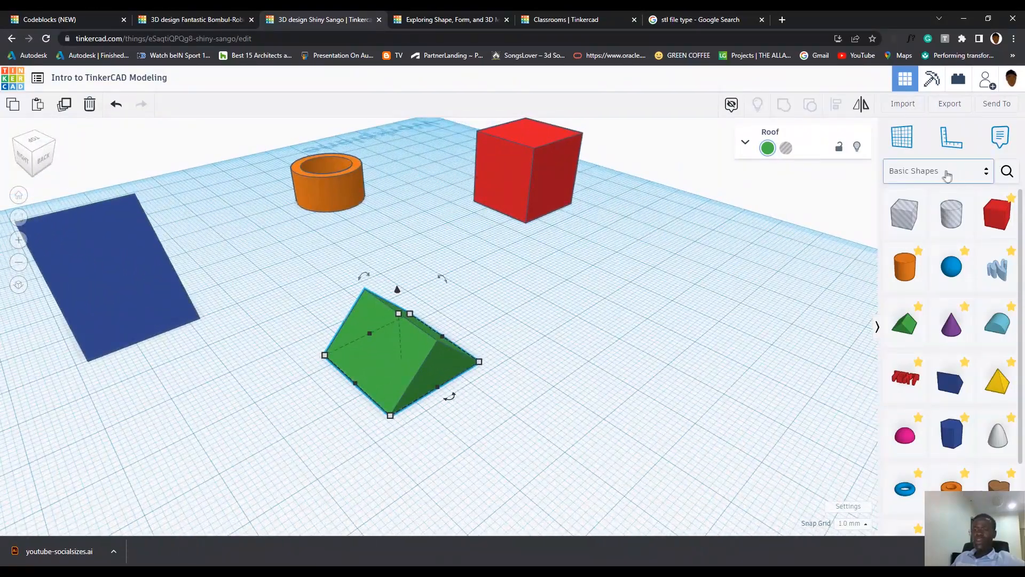
# Step: Place a Gift and a yellow Bloxel from the Design Starters collection on the workplane near the green roof
pyautogui.click(988, 173)
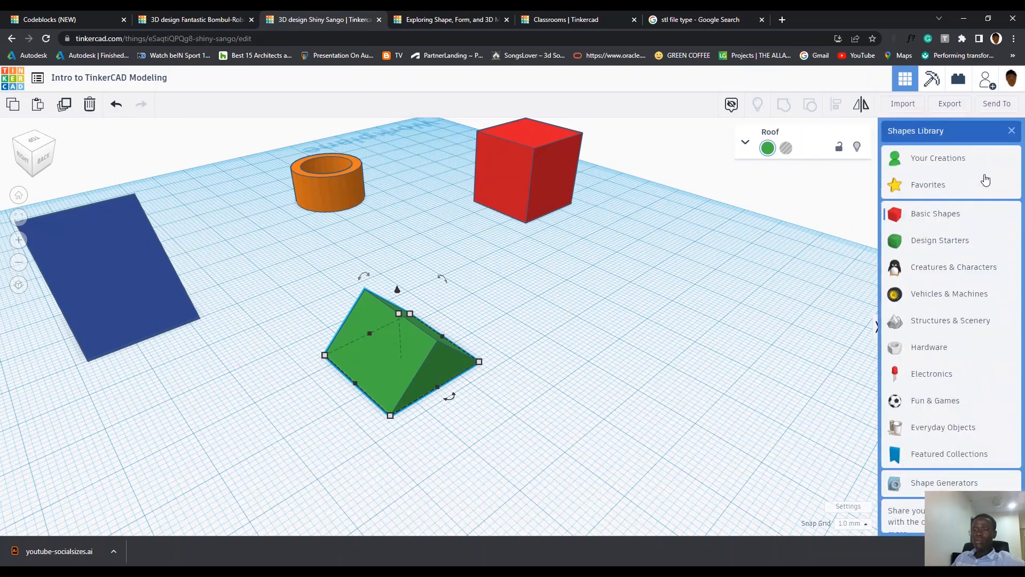
pyautogui.click(935, 240)
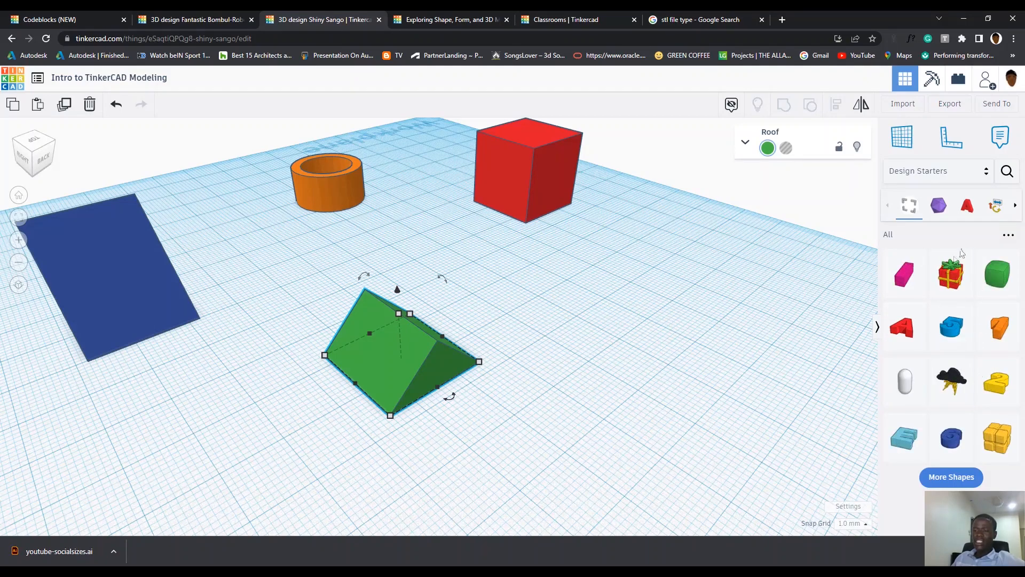
pyautogui.click(567, 340)
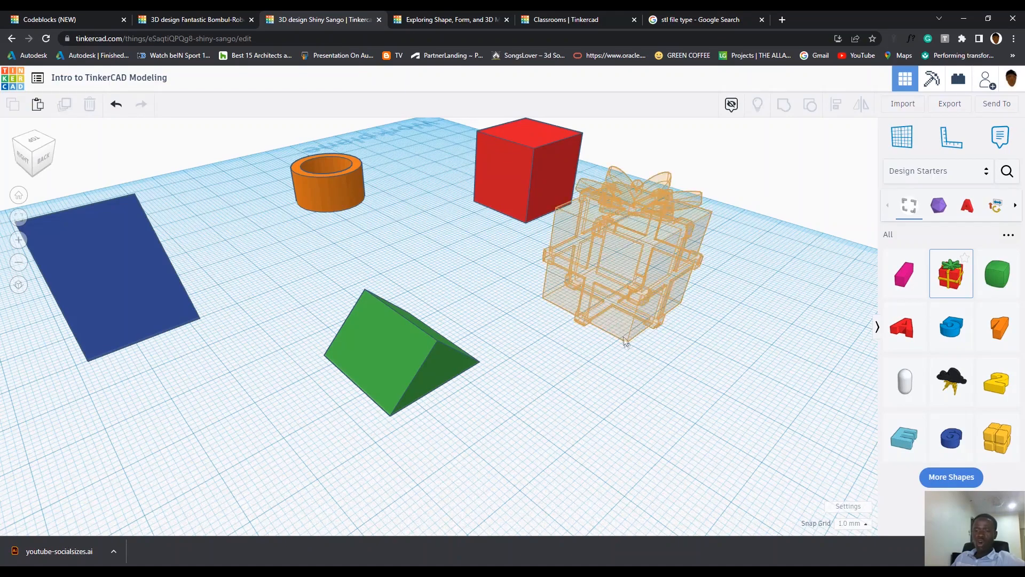
pyautogui.click(623, 340)
pyautogui.moveTo(745, 366); pyautogui.dragTo(710, 384, button='right')
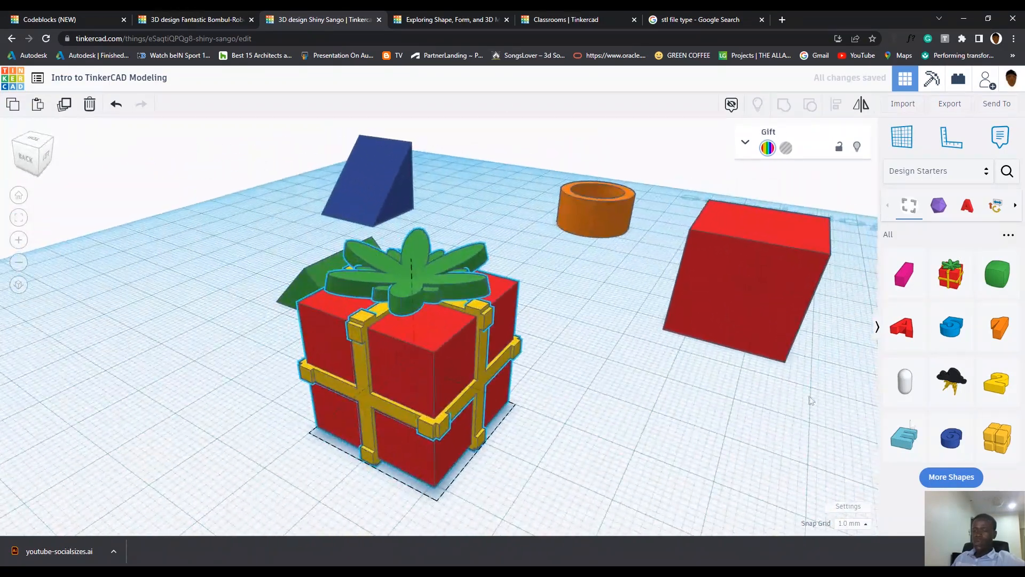
pyautogui.click(191, 357)
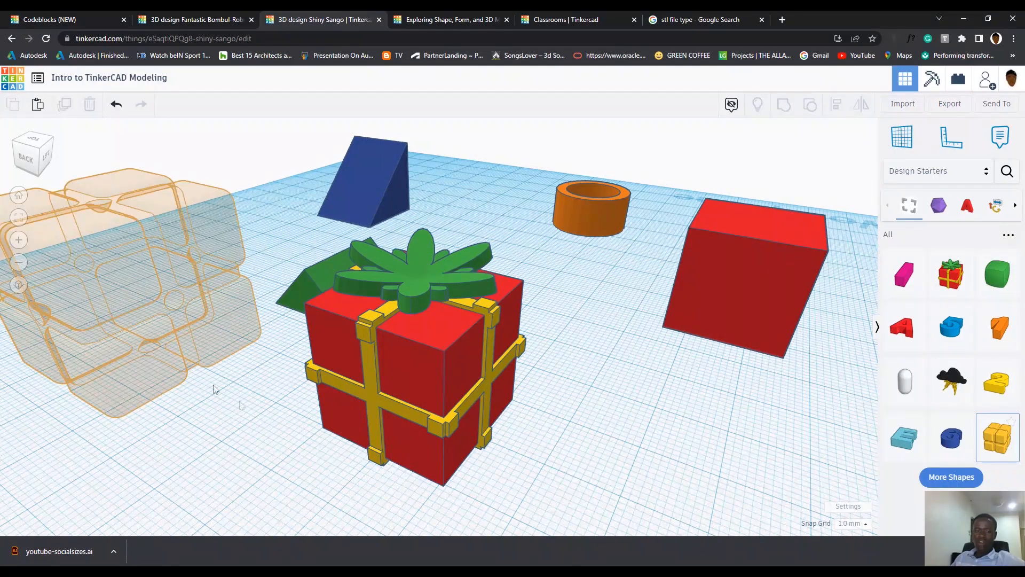
pyautogui.click(195, 377)
pyautogui.moveTo(272, 434); pyautogui.dragTo(514, 406, button='right')
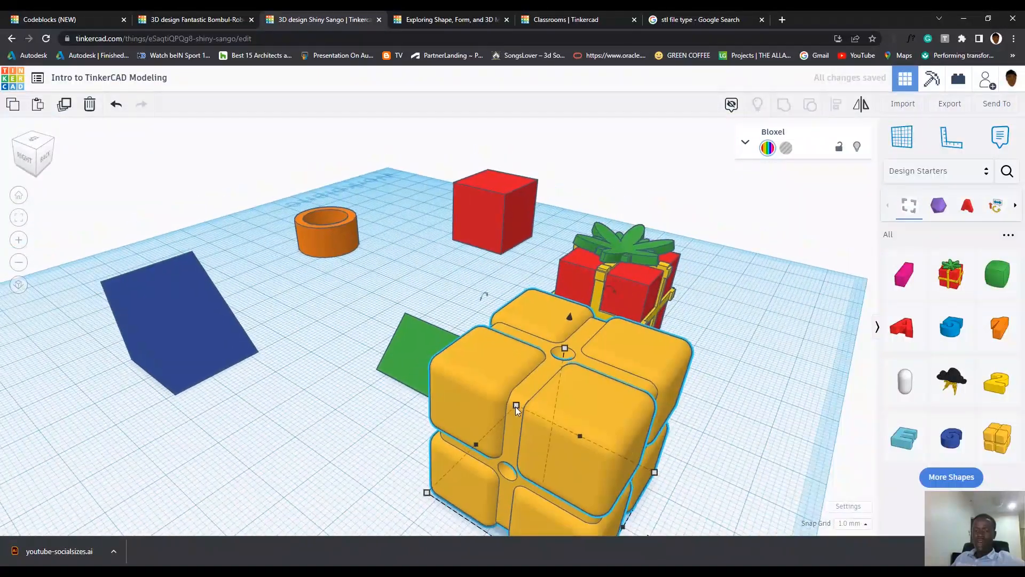
# Step: Place the Elvis figure from the Bodies group of Creatures & Characters beside the green roof and fit the view to it
pyautogui.click(968, 172)
pyautogui.click(938, 270)
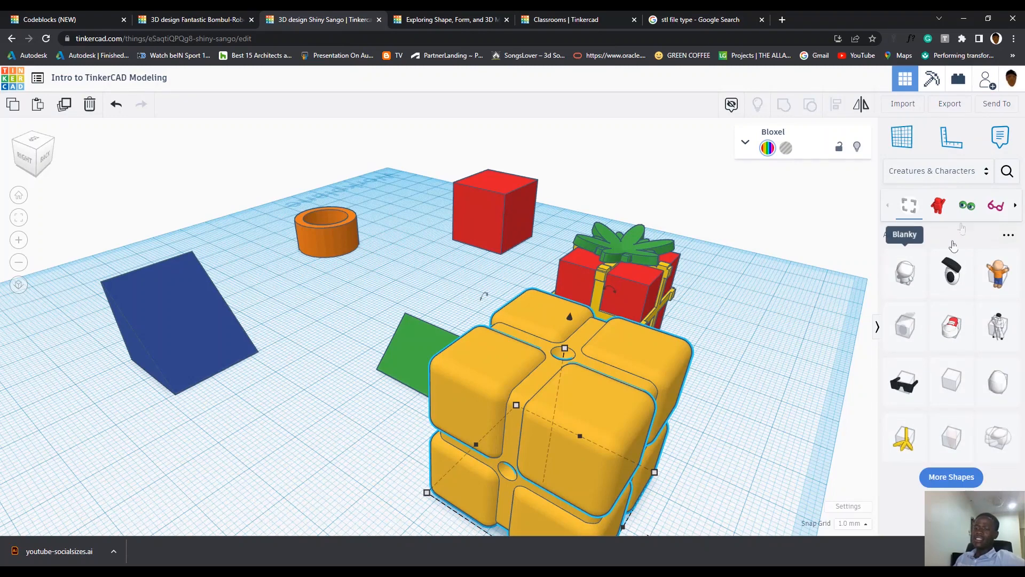
pyautogui.click(937, 207)
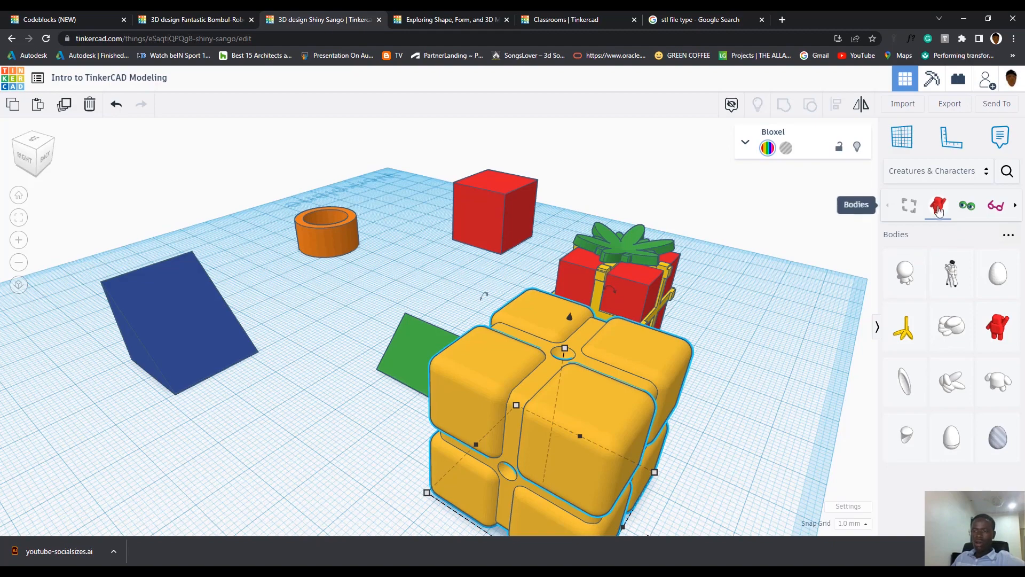
pyautogui.moveTo(952, 276); pyautogui.dragTo(327, 407)
pyautogui.moveTo(427, 436); pyautogui.dragTo(565, 430, button='right')
pyautogui.scroll(-5, 565, 430)
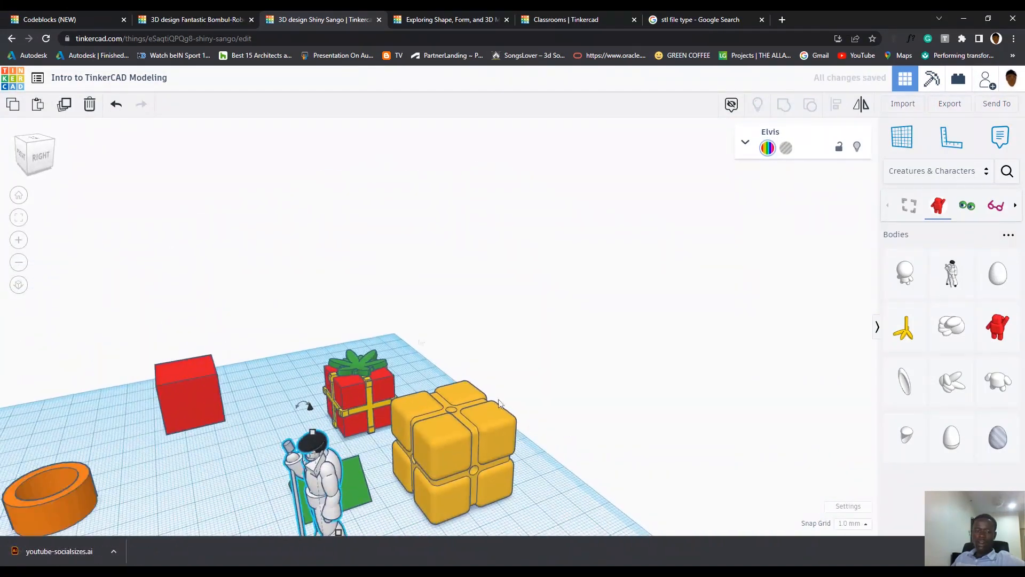
pyautogui.click(19, 217)
pyautogui.moveTo(633, 473); pyautogui.dragTo(867, 315, button='right')
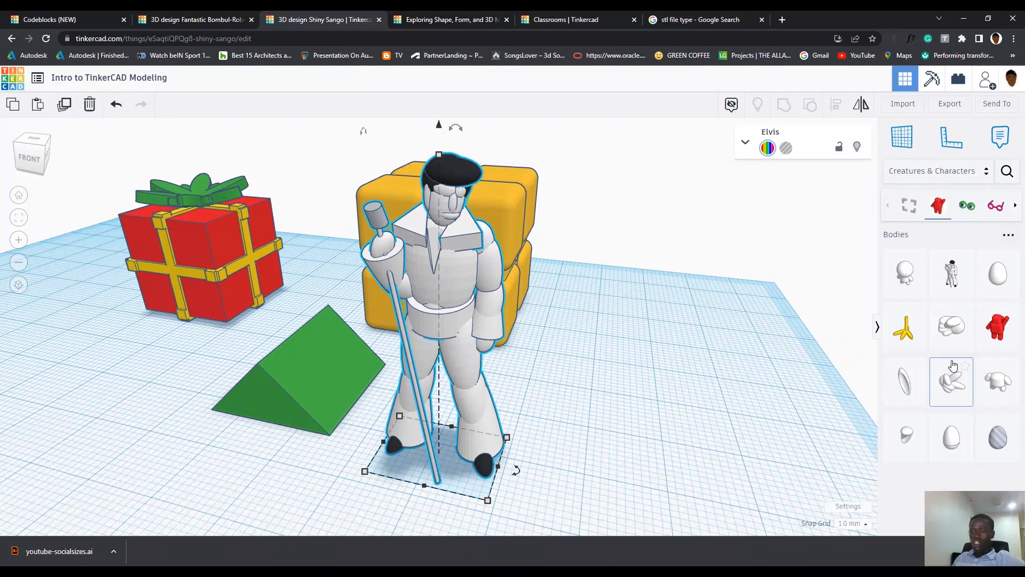
# Step: Place an all-terrain tire behind the Elvis figure and a flat-lying tire beyond the blue wedge, both from the Vehicles & Machines collection
pyautogui.click(939, 171)
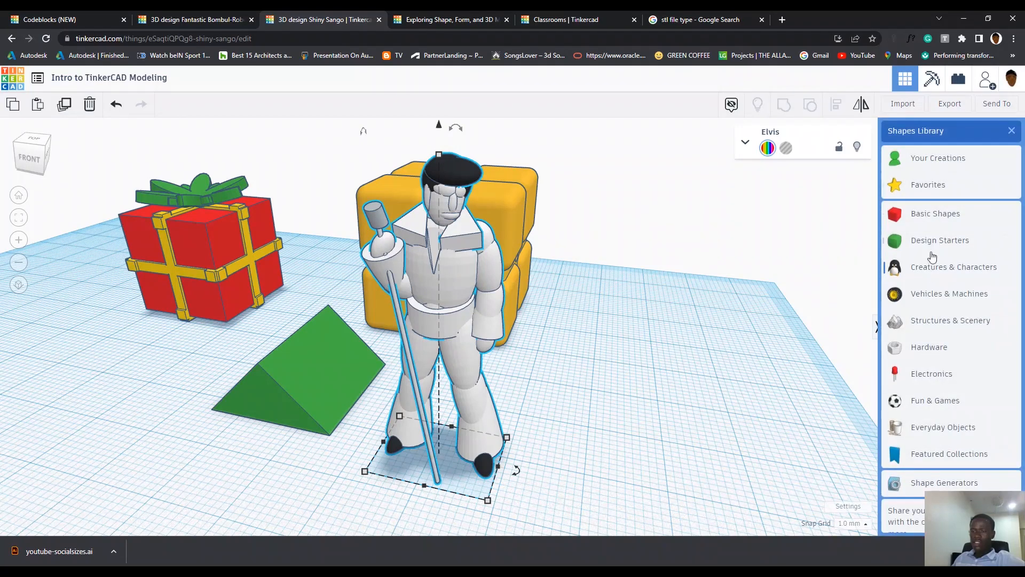
pyautogui.click(927, 297)
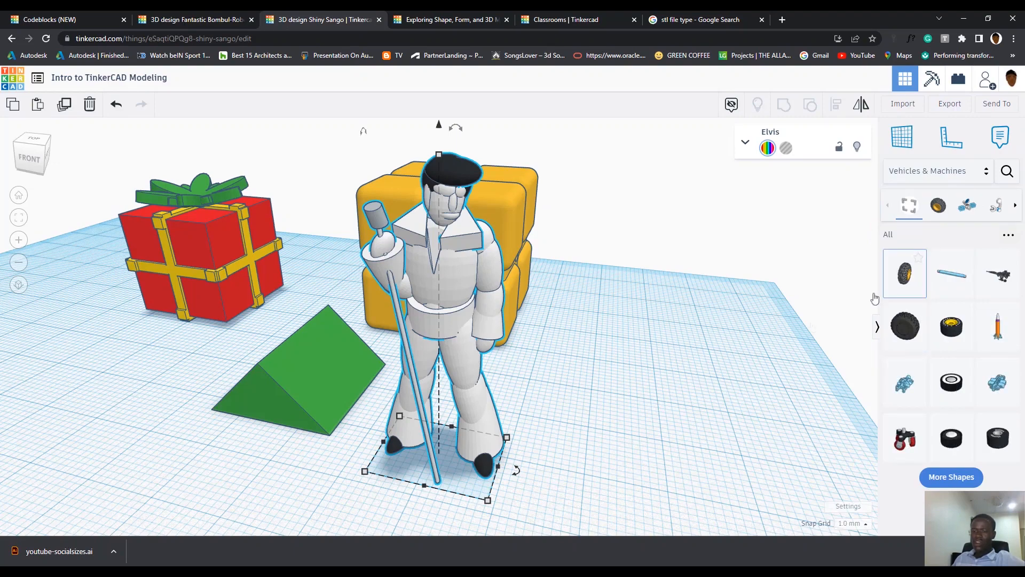
pyautogui.click(609, 395)
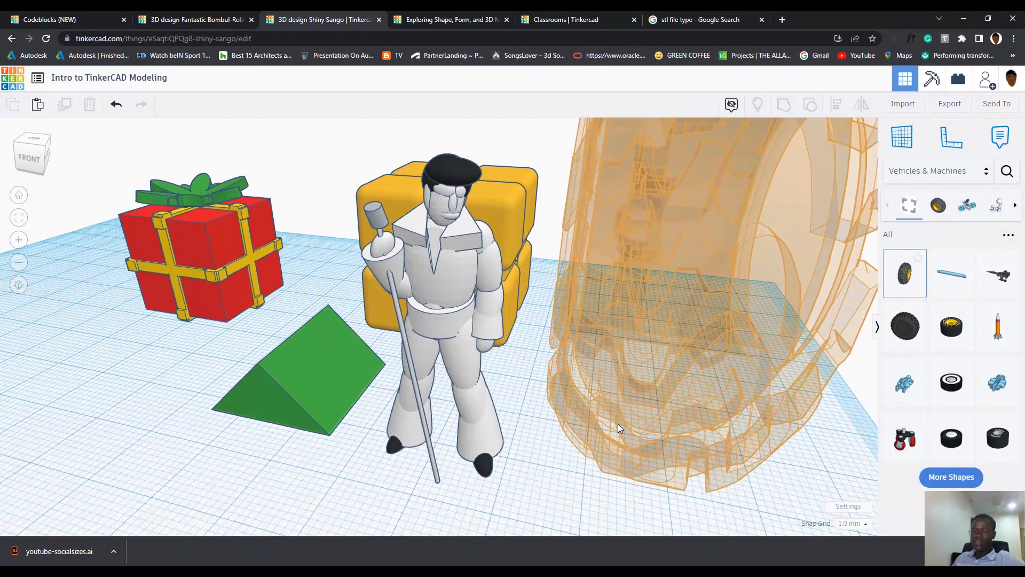
pyautogui.click(619, 424)
pyautogui.scroll(-5, 592, 418)
pyautogui.moveTo(554, 454); pyautogui.dragTo(488, 268, button='right')
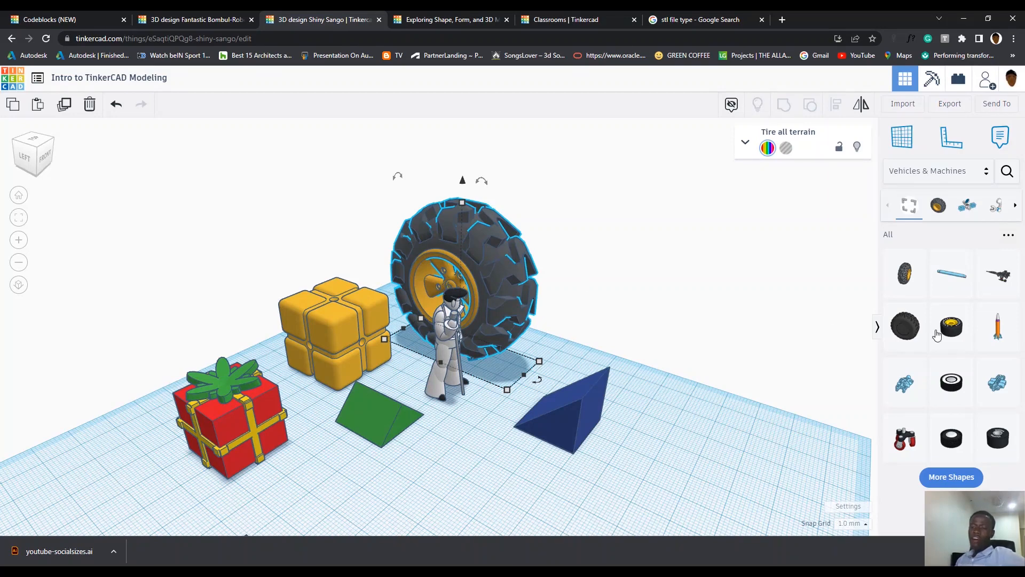
pyautogui.click(654, 428)
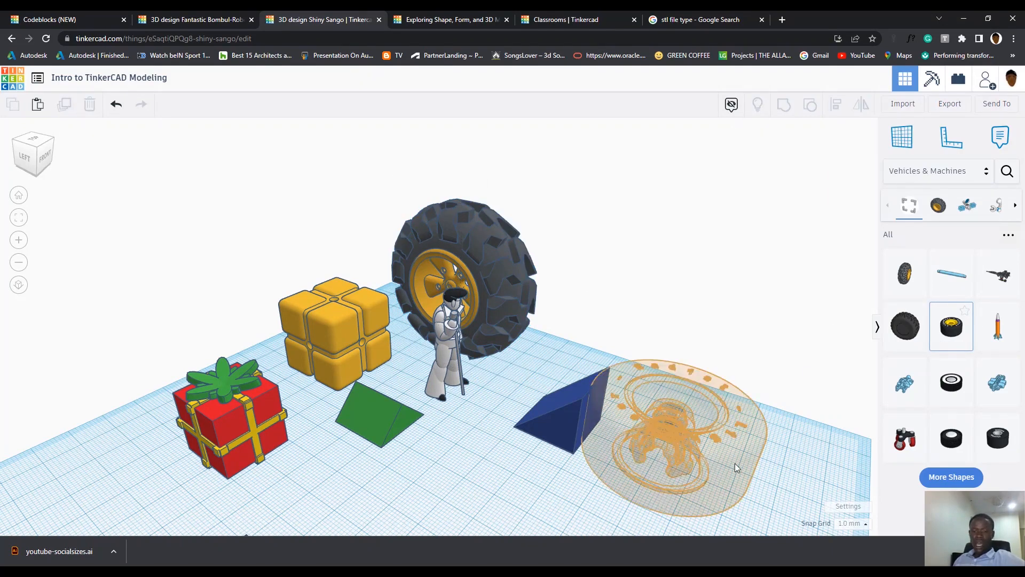
pyautogui.click(751, 455)
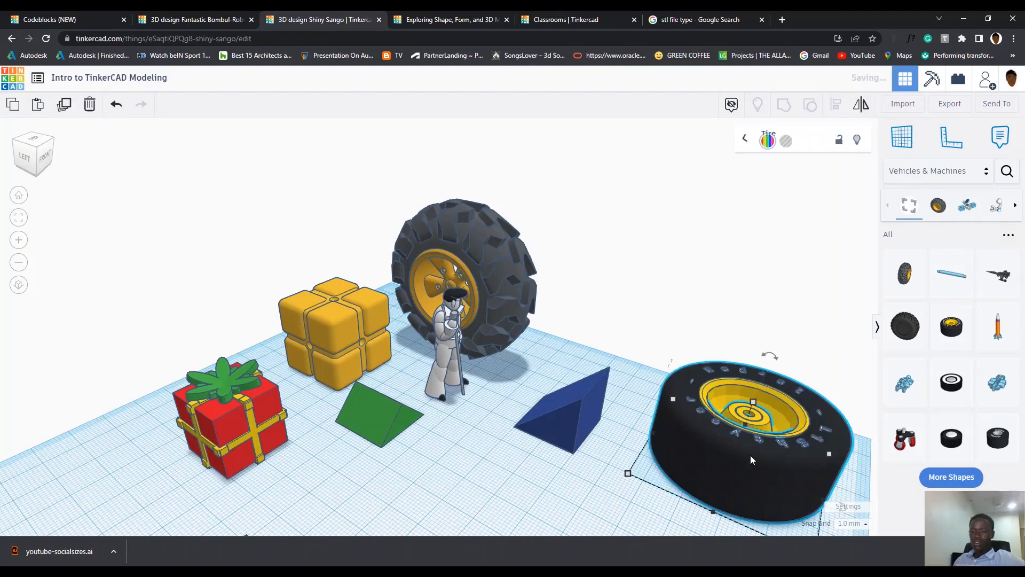
# Step: Place the Christmas tree from the Fun & Games collection in the middle of the workplane and delete the red box
pyautogui.click(985, 171)
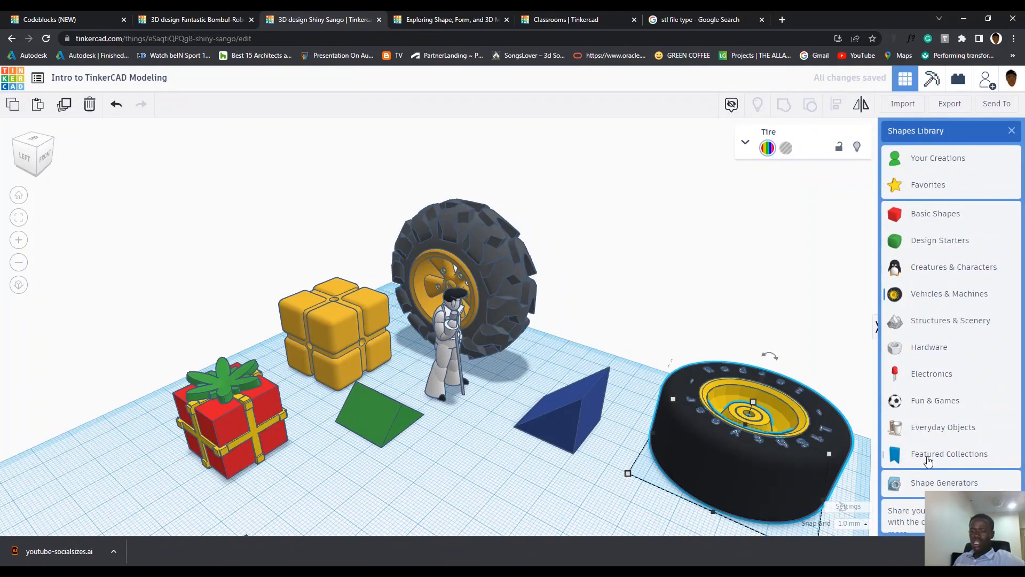
pyautogui.click(896, 408)
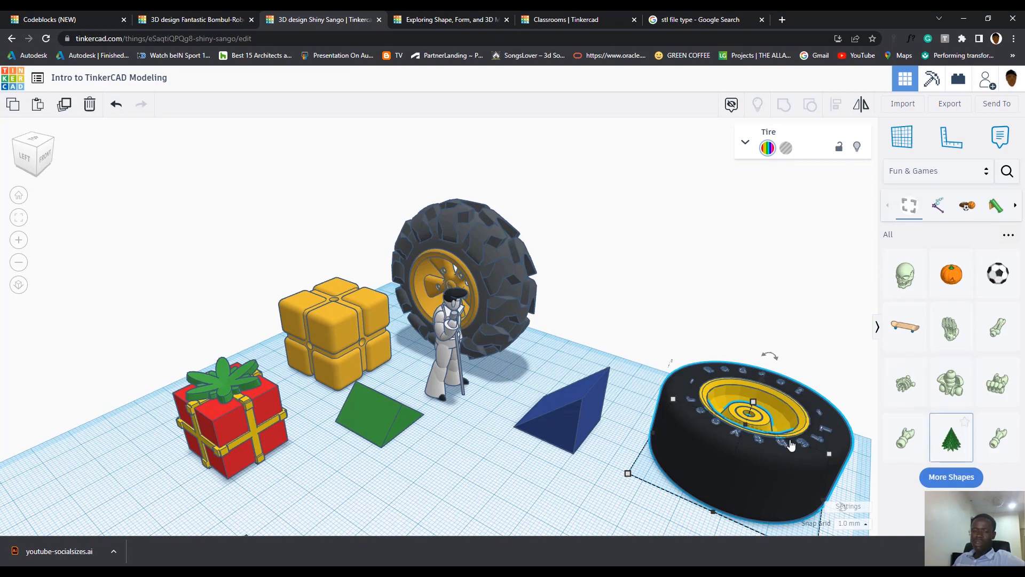
pyautogui.press('Escape')
pyautogui.moveTo(791, 444); pyautogui.dragTo(489, 492)
pyautogui.scroll(-2, 618, 463)
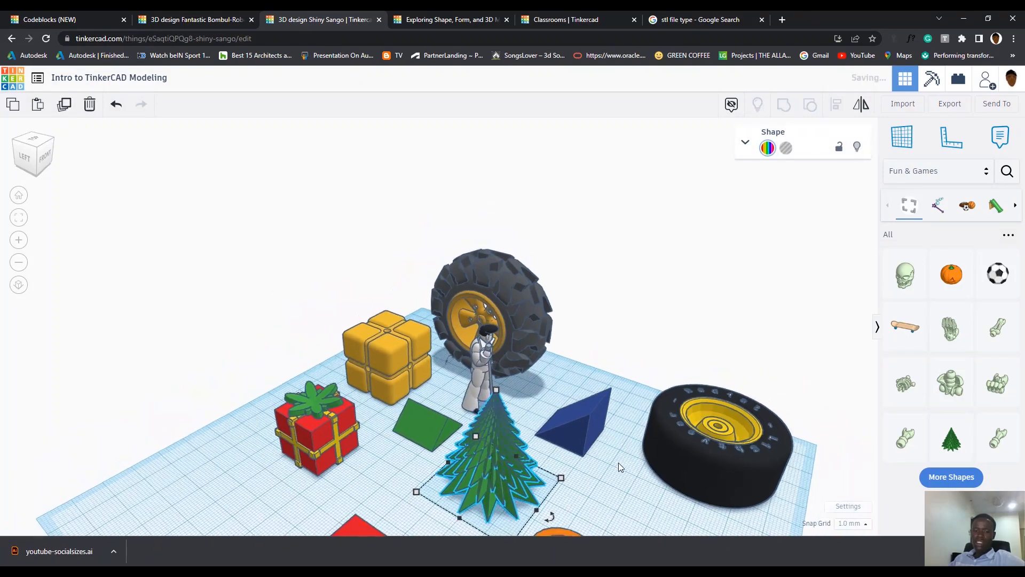
pyautogui.moveTo(633, 512); pyautogui.dragTo(460, 537, button='right')
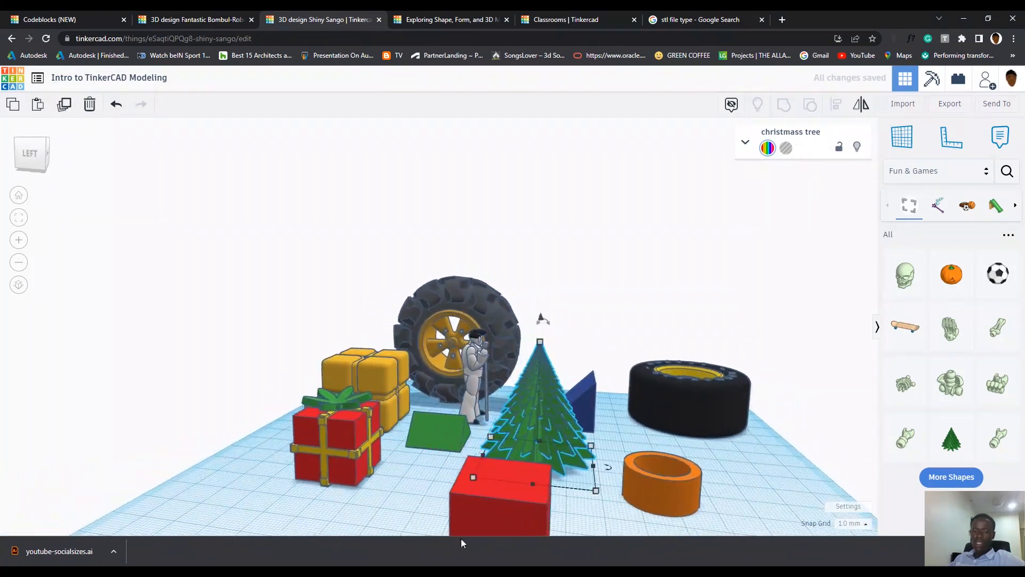
pyautogui.click(485, 510)
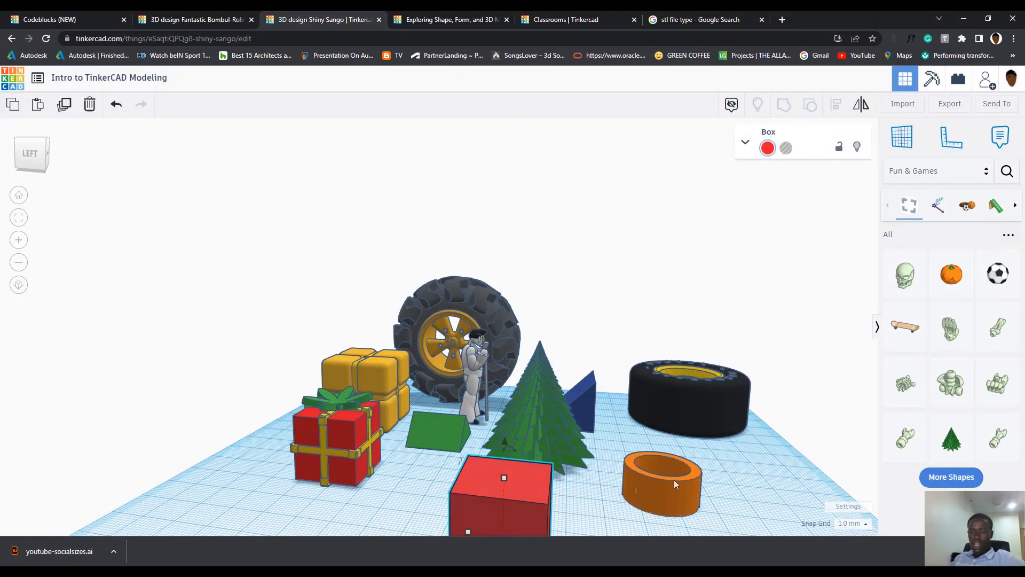
pyautogui.press('Delete')
# Step: Switch the shapes library back to Basic Shapes and return the workplane to the home view
pyautogui.click(968, 171)
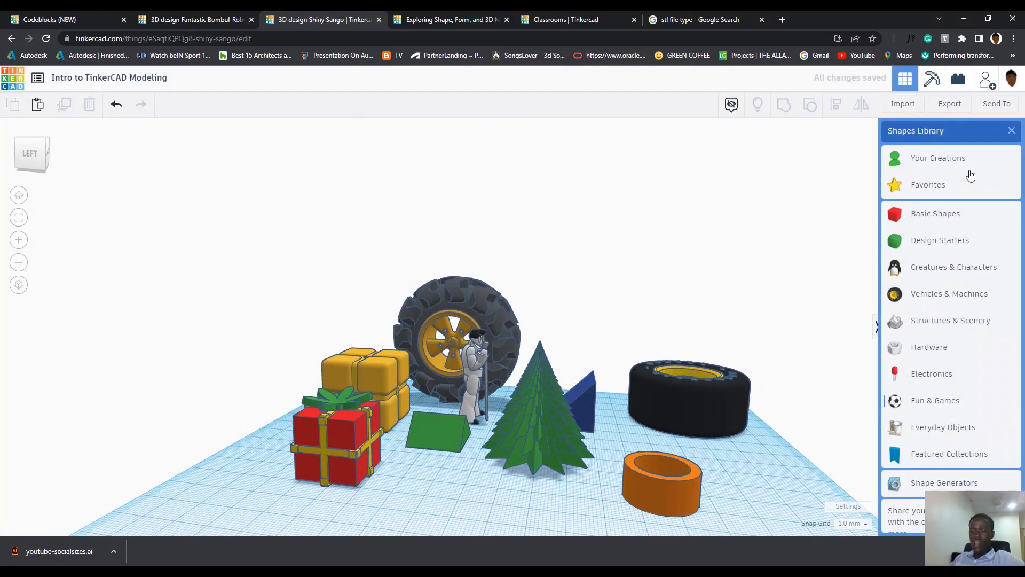
pyautogui.scroll(-1, 937, 425)
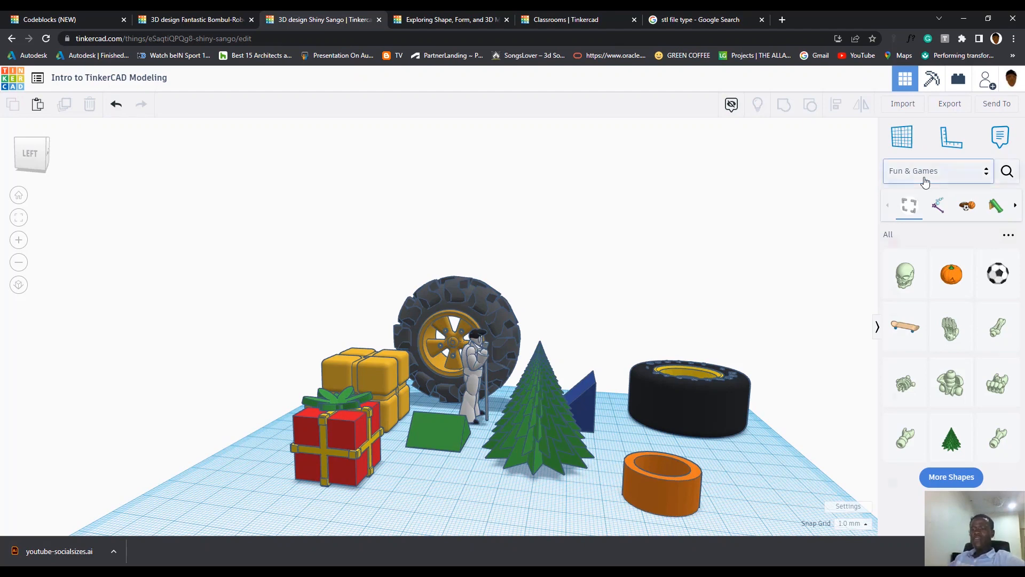
pyautogui.click(925, 182)
pyautogui.click(937, 201)
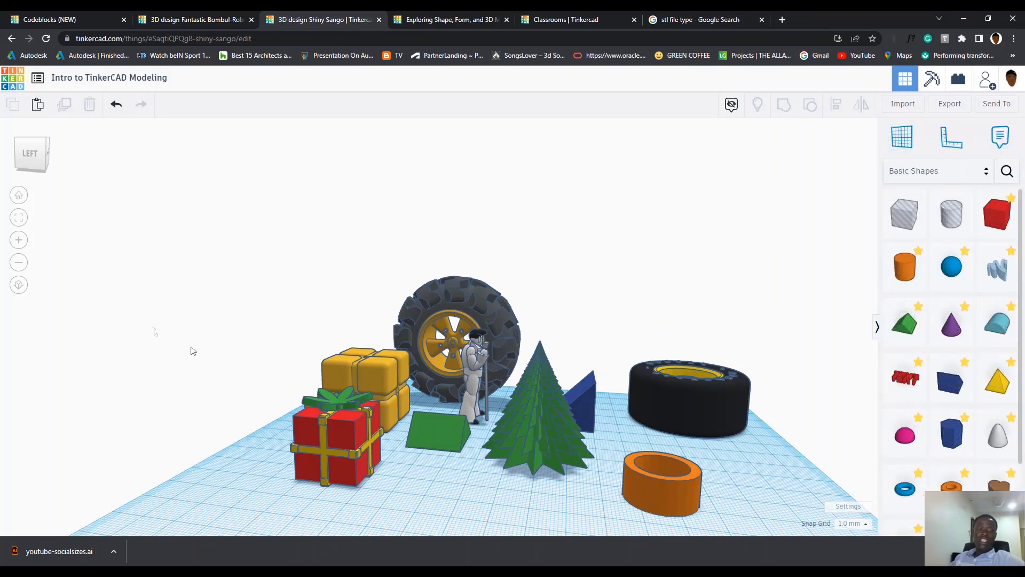
pyautogui.scroll(-3, 331, 283)
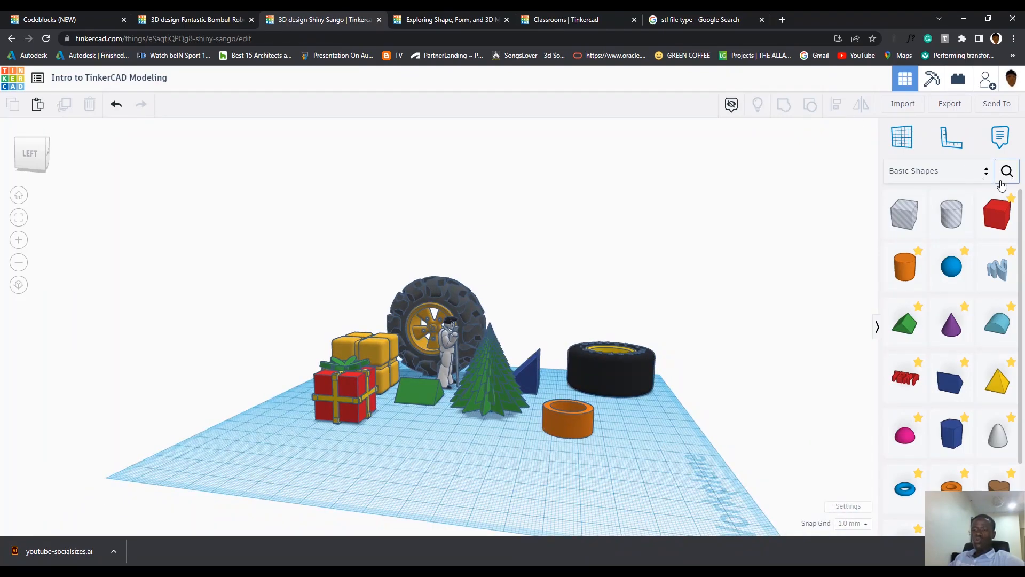
pyautogui.moveTo(570, 441); pyautogui.dragTo(643, 201, button='right')
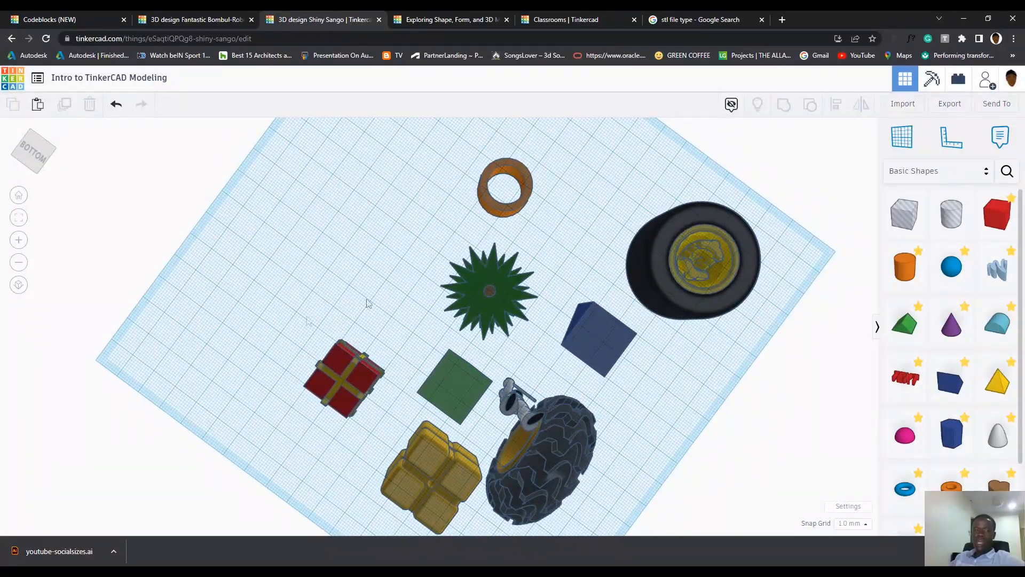
pyautogui.click(19, 196)
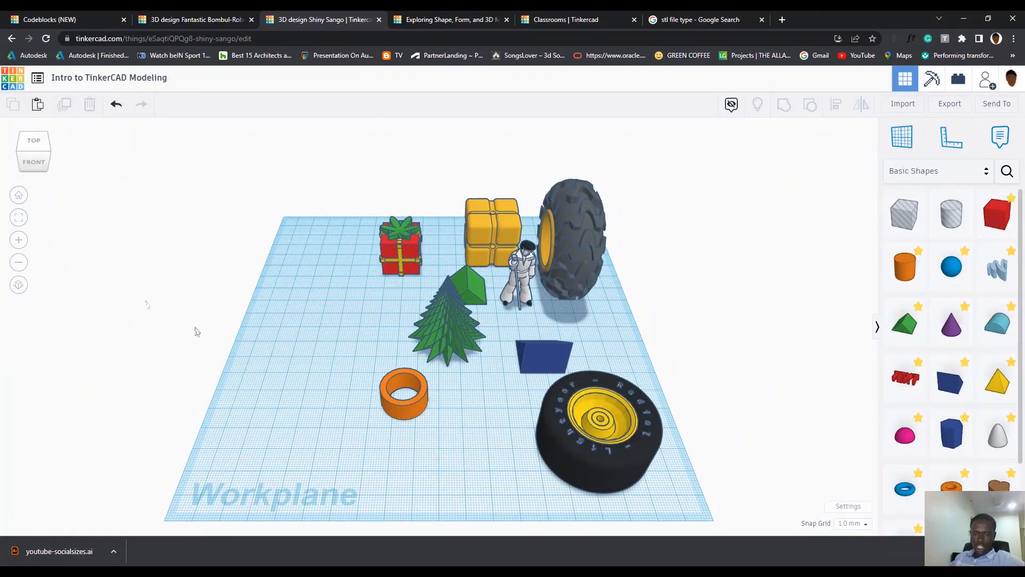
# Step: Move the Christmas tree beside the gift, and delete the Bloxel, roof, Elvis figure, wedge and both tires
pyautogui.moveTo(204, 158); pyautogui.dragTo(295, 352)
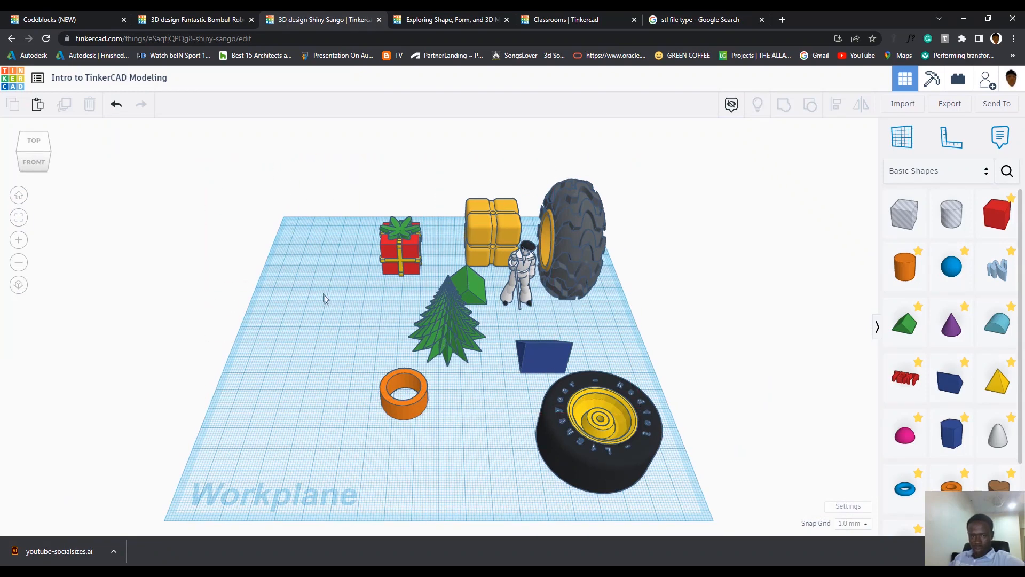
pyautogui.moveTo(441, 335); pyautogui.dragTo(305, 284)
pyautogui.moveTo(717, 478); pyautogui.dragTo(446, 222)
pyautogui.press('Delete')
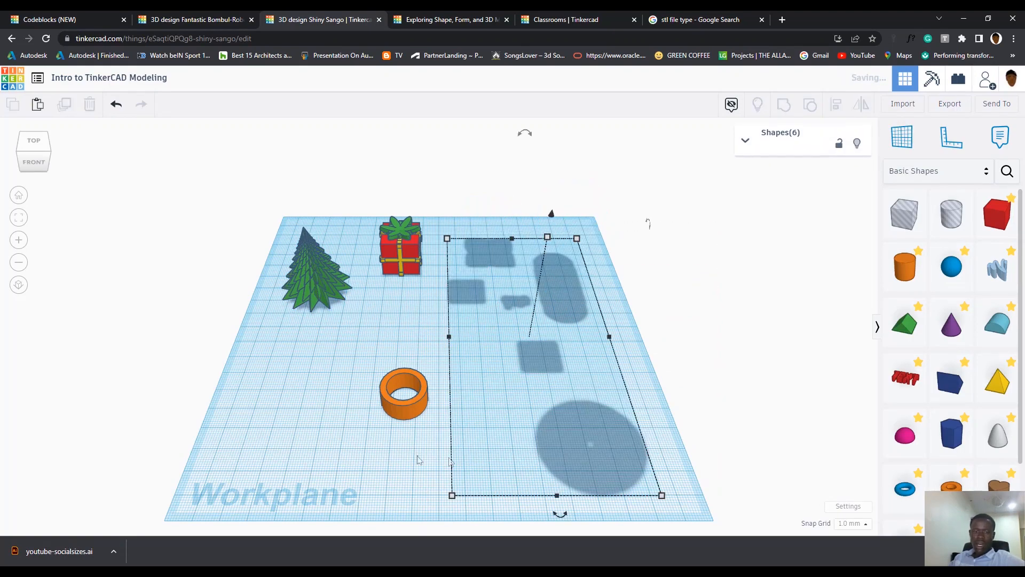
# Step: Delete the orange tube and move the Christmas tree to the middle of the workplane in front of the gift
pyautogui.click(403, 402)
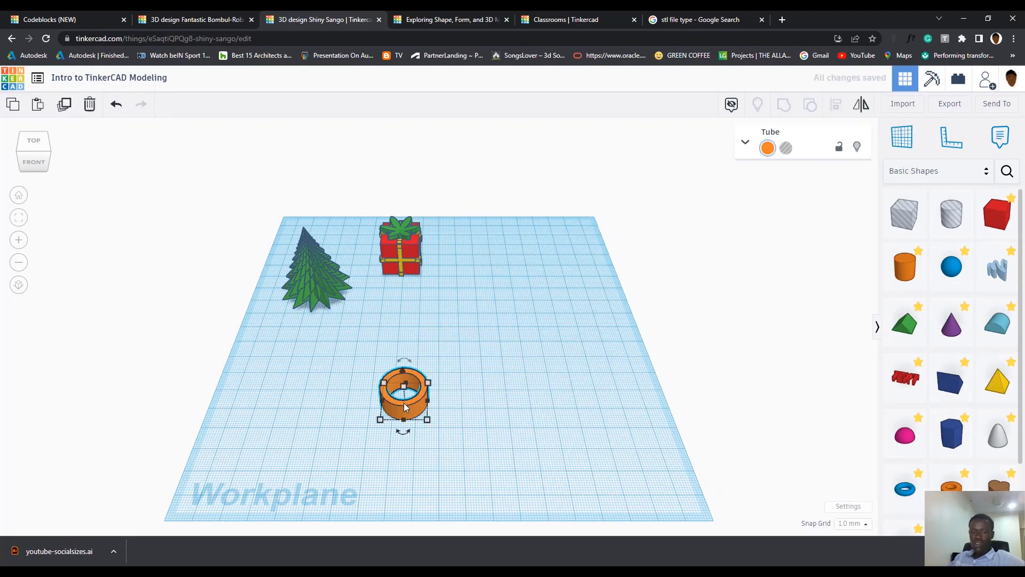
pyautogui.press('Delete')
pyautogui.moveTo(304, 268); pyautogui.dragTo(435, 370)
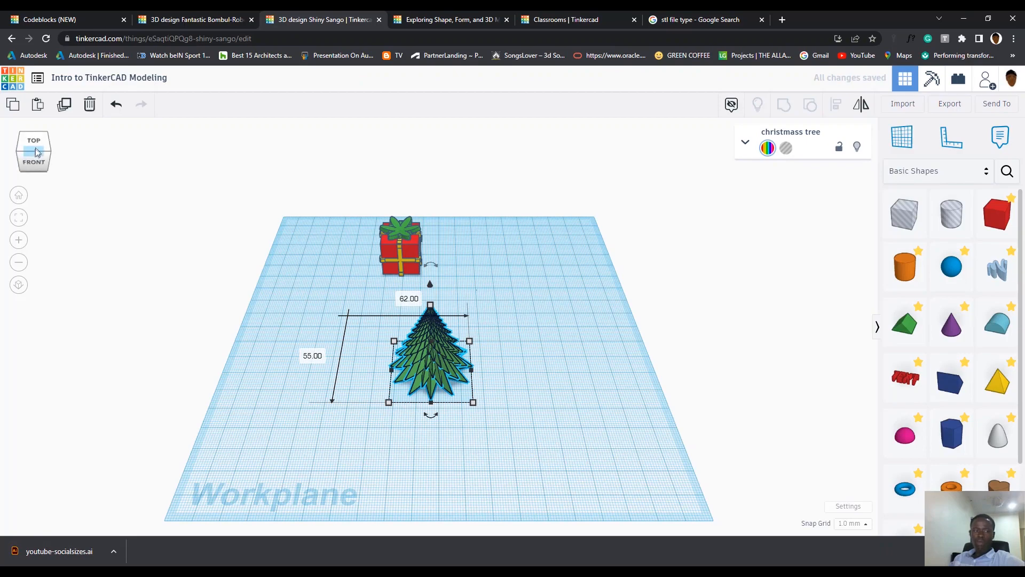
# Step: Orbit around the workplane to view the gift and tree from several angles, restoring the home view in between
pyautogui.moveTo(37, 152); pyautogui.dragTo(134, 200)
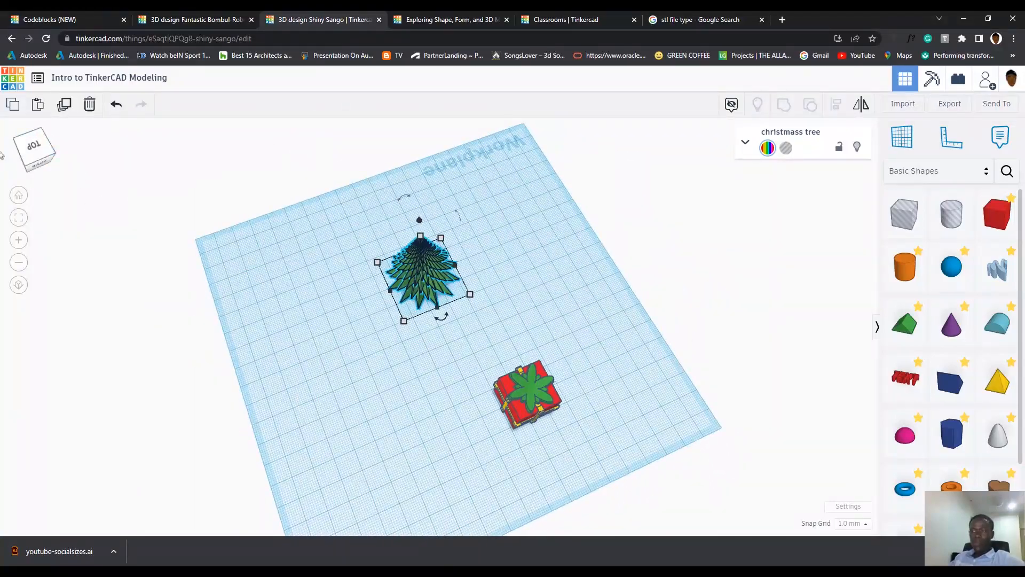
pyautogui.click(19, 196)
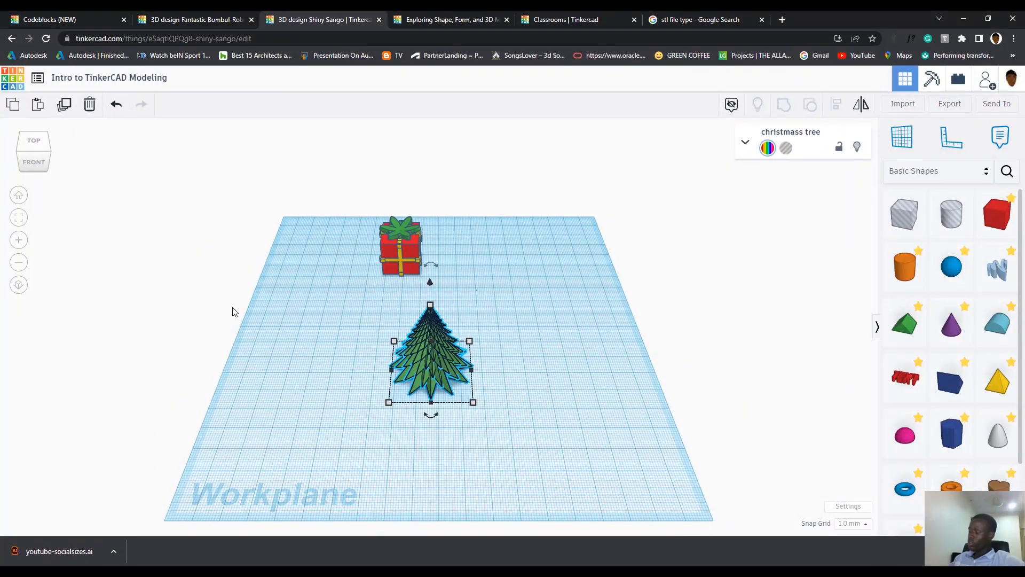
pyautogui.moveTo(233, 312); pyautogui.dragTo(289, 276, button='right')
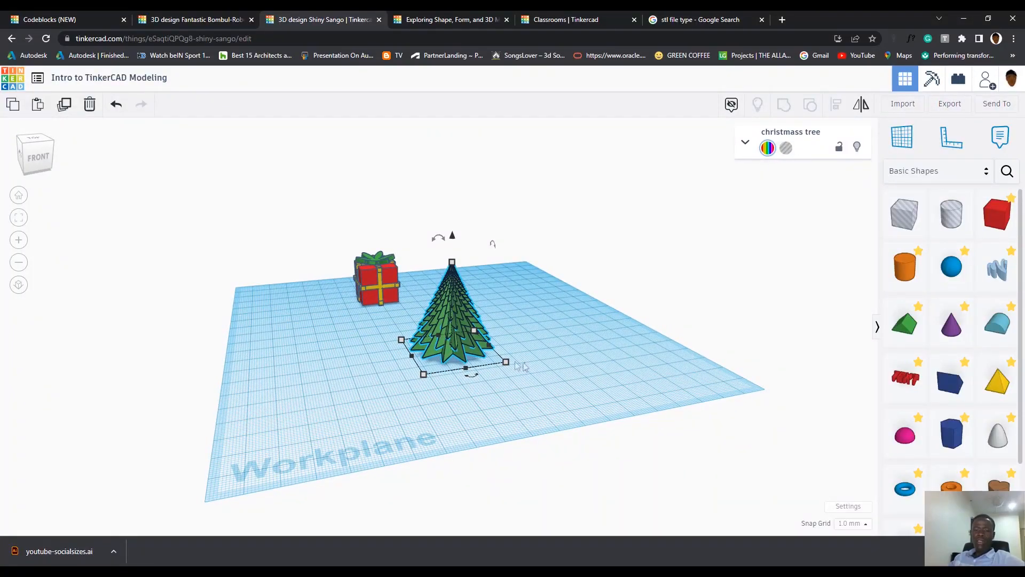
pyautogui.scroll(2, 512, 368)
pyautogui.moveTo(517, 405); pyautogui.dragTo(477, 398, button='right')
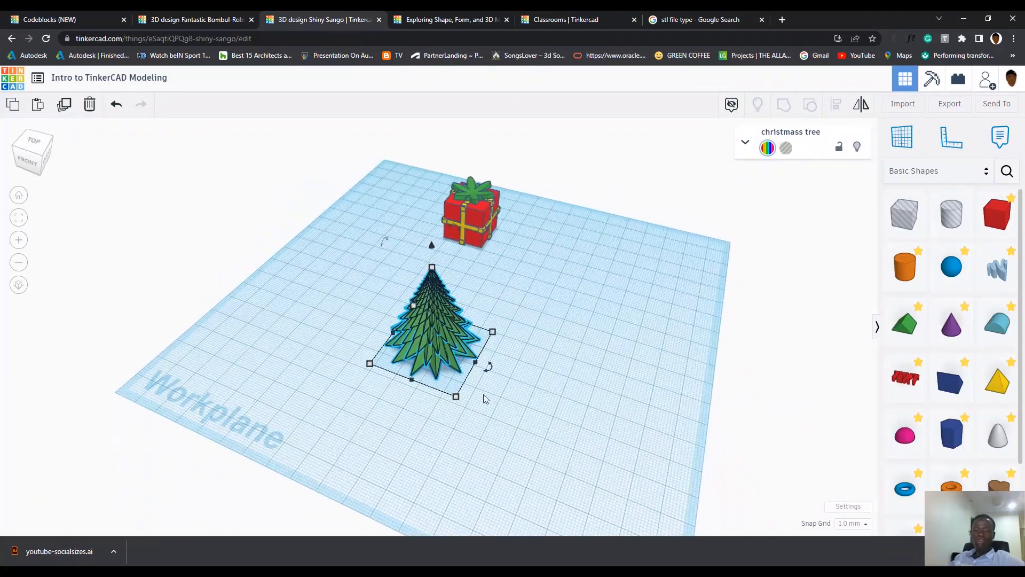
pyautogui.click(550, 405)
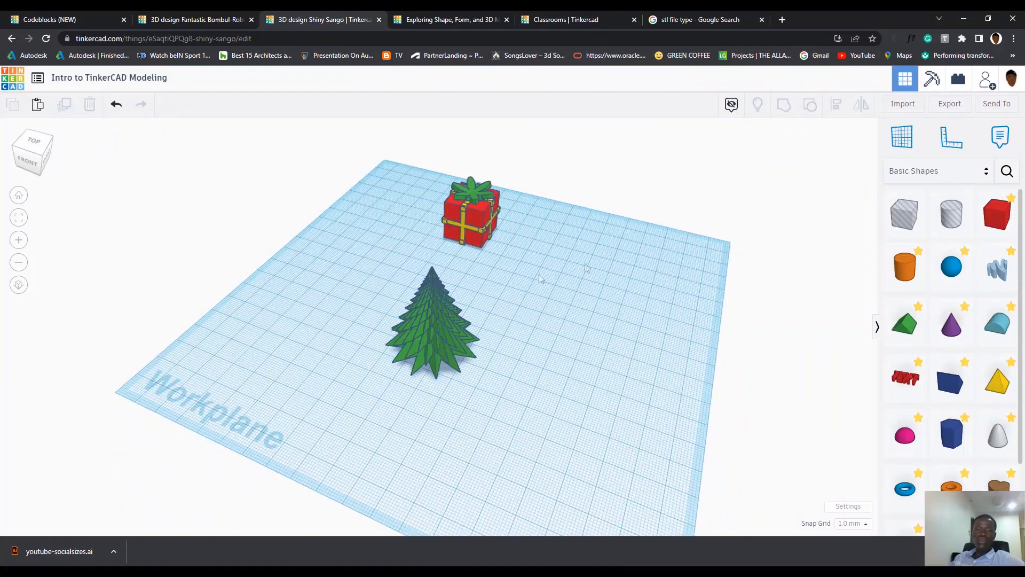
# Step: Fit the view to the gift and orbit around it to examine its sides
pyautogui.click(469, 220)
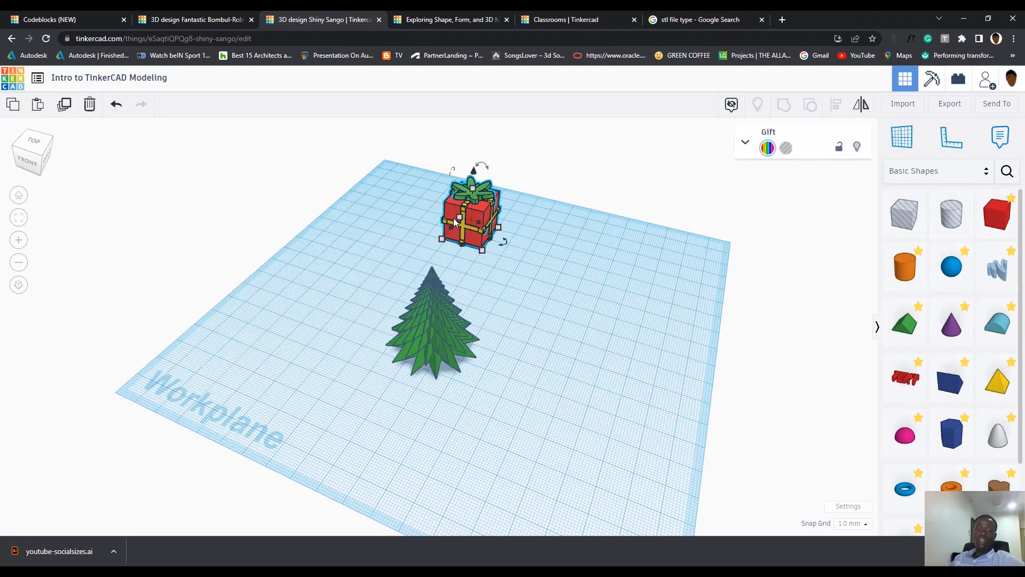
pyautogui.click(21, 223)
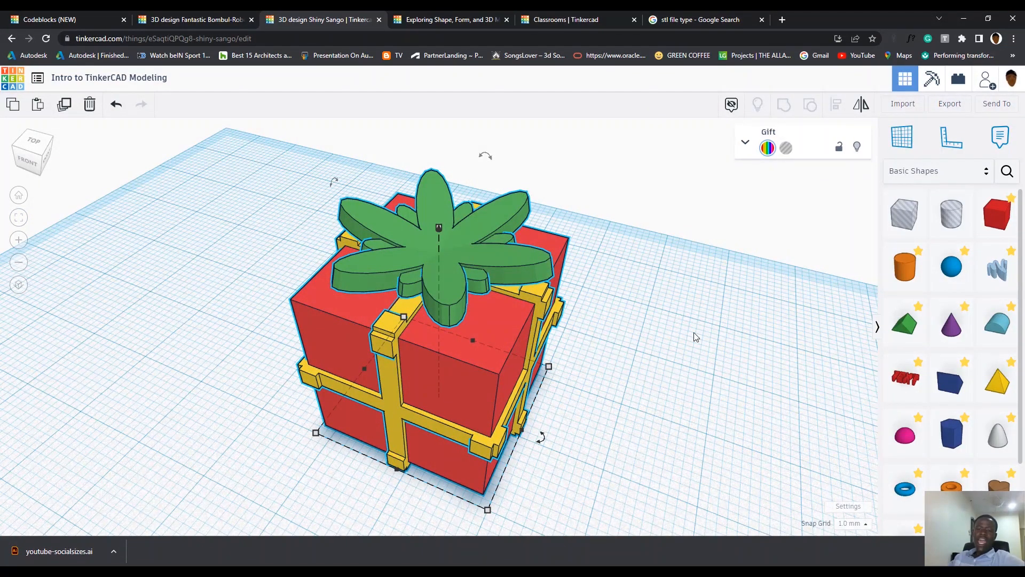
pyautogui.moveTo(697, 333)
pyautogui.mouseDown()
pyautogui.moveTo(550, 361)
pyautogui.moveTo(688, 338)
pyautogui.mouseUp()
pyautogui.moveTo(688, 338); pyautogui.dragTo(587, 356, button='right')
pyautogui.moveTo(619, 370); pyautogui.dragTo(282, 369, button='right')
pyautogui.moveTo(745, 360); pyautogui.dragTo(299, 374, button='right')
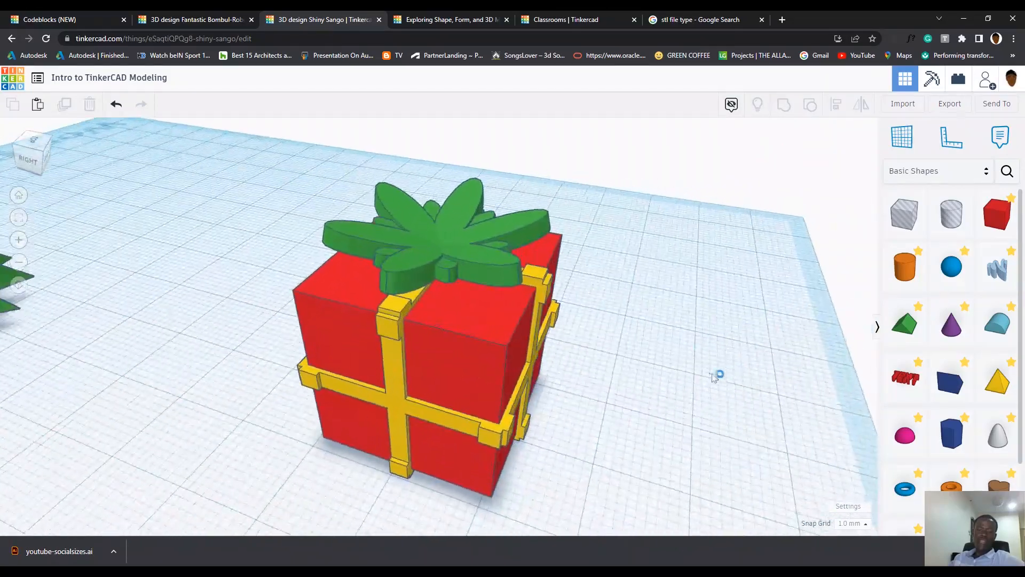
pyautogui.moveTo(854, 328); pyautogui.dragTo(299, 341, button='right')
pyautogui.moveTo(688, 408); pyautogui.dragTo(342, 374, button='right')
pyautogui.moveTo(730, 382); pyautogui.dragTo(326, 440, button='right')
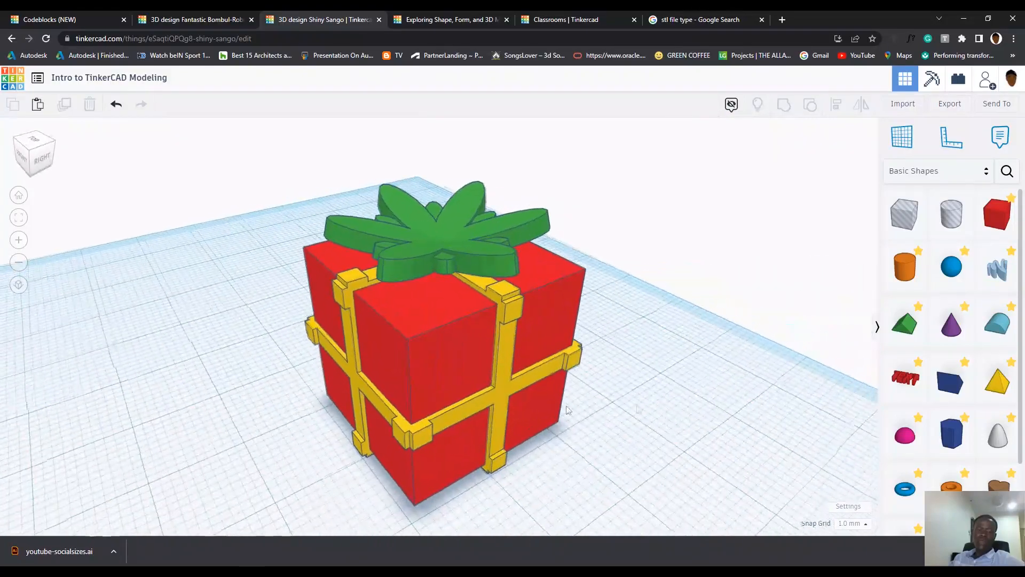
# Step: Fit the view to the Christmas tree, orbit to its front side and return to the home view
pyautogui.scroll(-5, 797, 386)
pyautogui.scroll(-2, 797, 386)
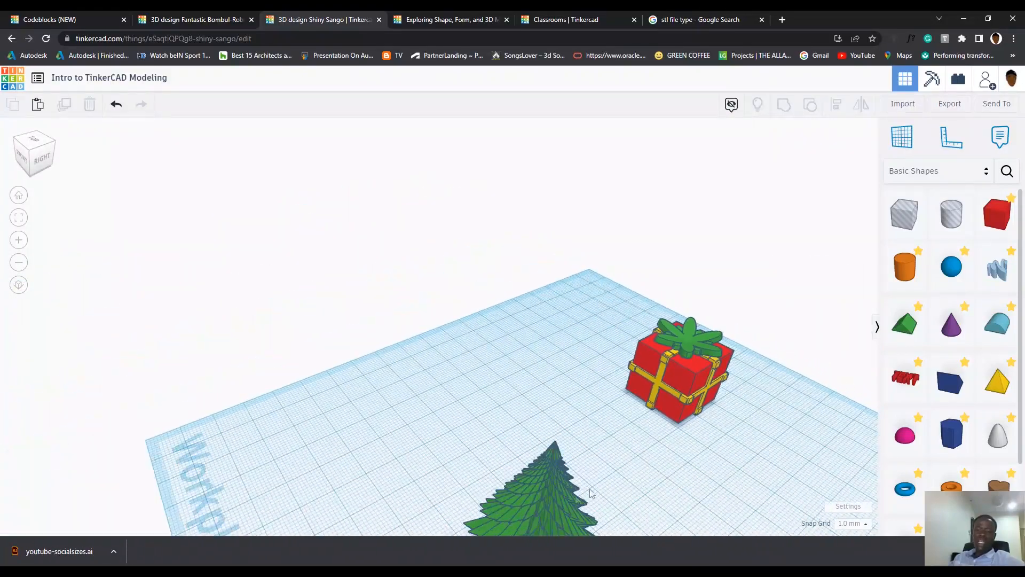
pyautogui.scroll(-2, 628, 393)
pyautogui.click(573, 489)
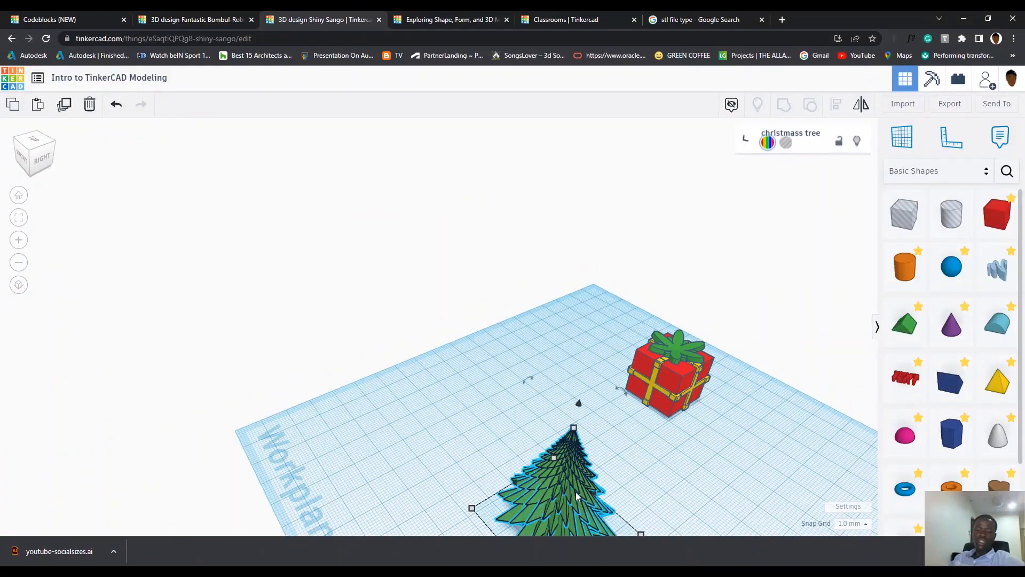
pyautogui.click(19, 223)
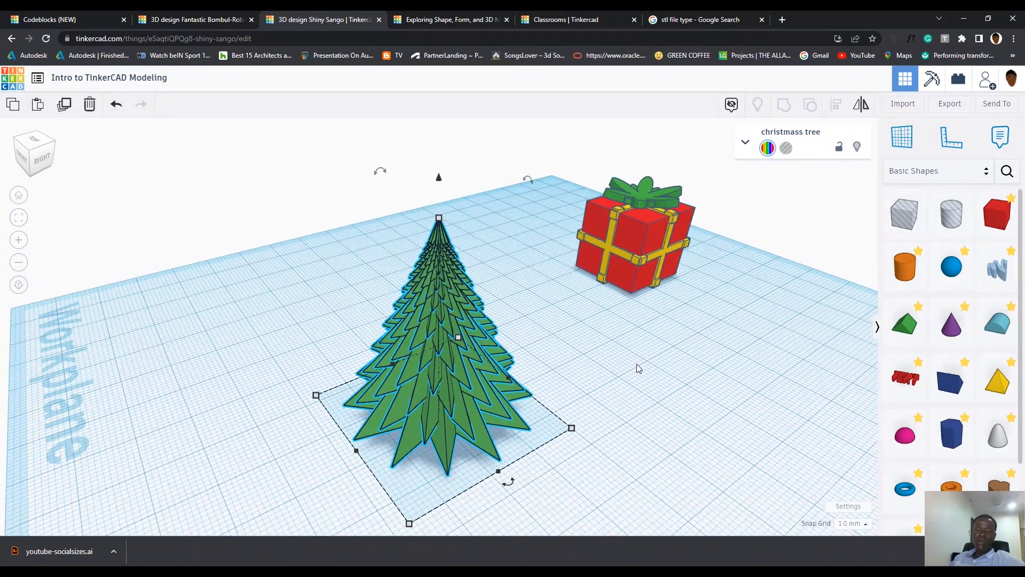
pyautogui.moveTo(43, 161); pyautogui.dragTo(233, 214)
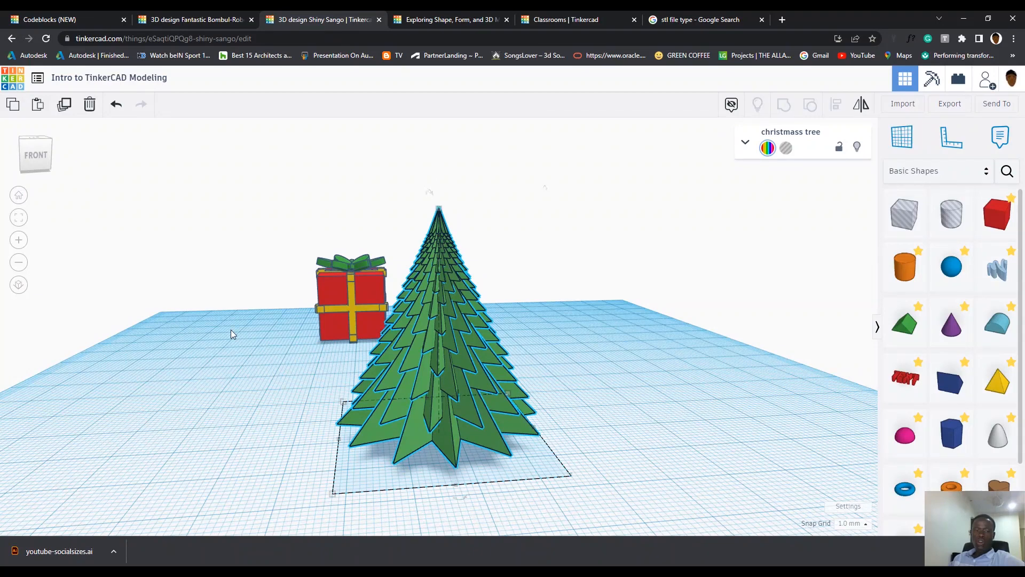
pyautogui.click(20, 195)
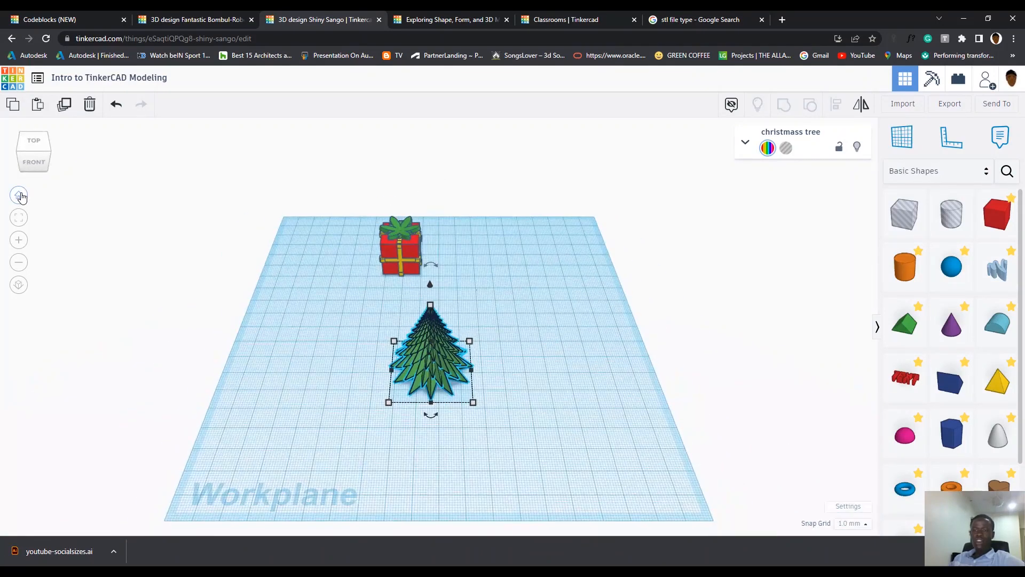
# Step: Expand the shape's properties and move the tree to the back-right corner and the gift to the back-left corner of the workplane
pyautogui.click(745, 142)
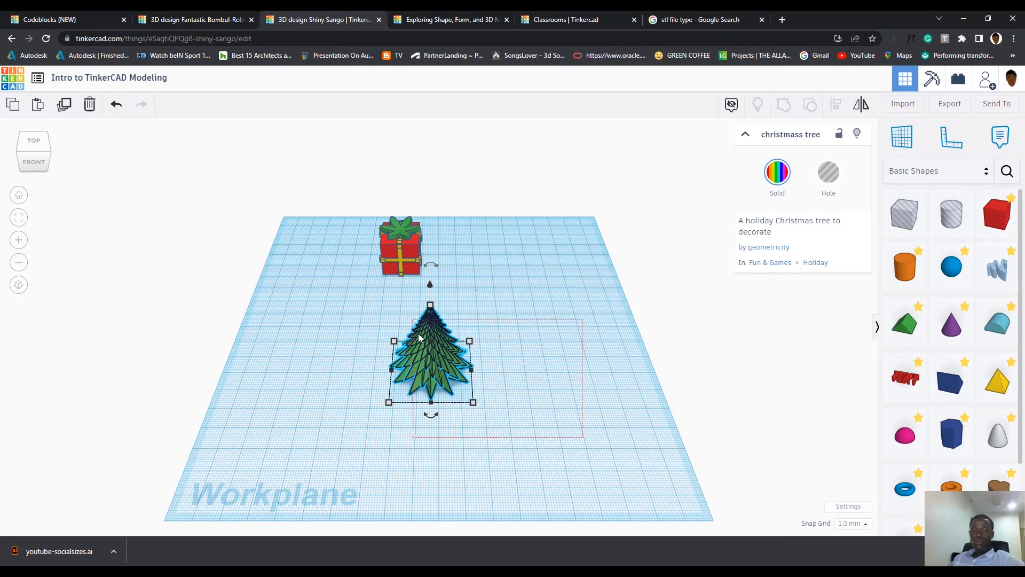
pyautogui.moveTo(431, 349); pyautogui.dragTo(574, 240)
pyautogui.moveTo(400, 255); pyautogui.dragTo(313, 228)
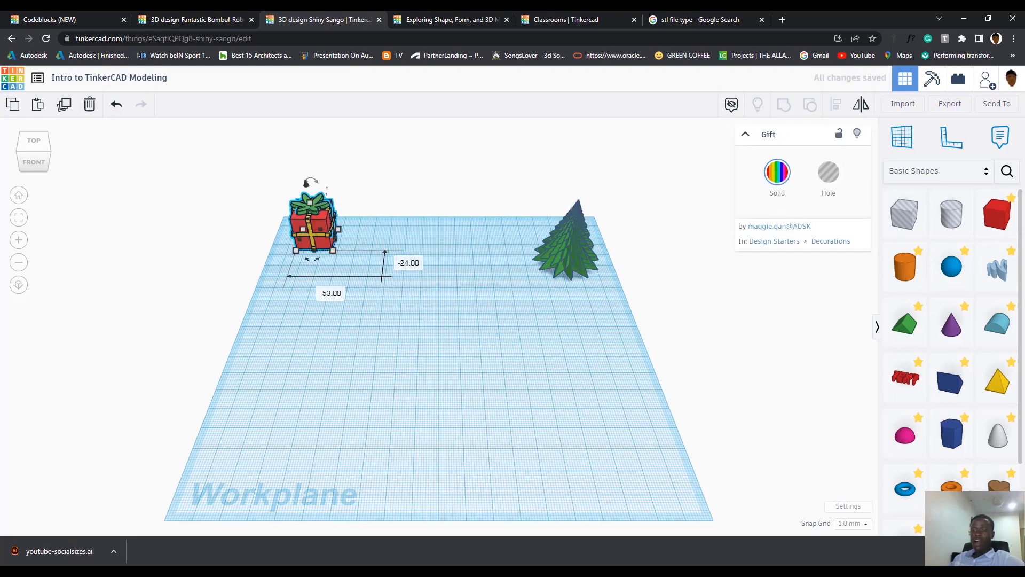
# Step: Place a box in the middle of the workplane, scale its base to about 50 by 46 mm, and turn it into a hole
pyautogui.click(996, 214)
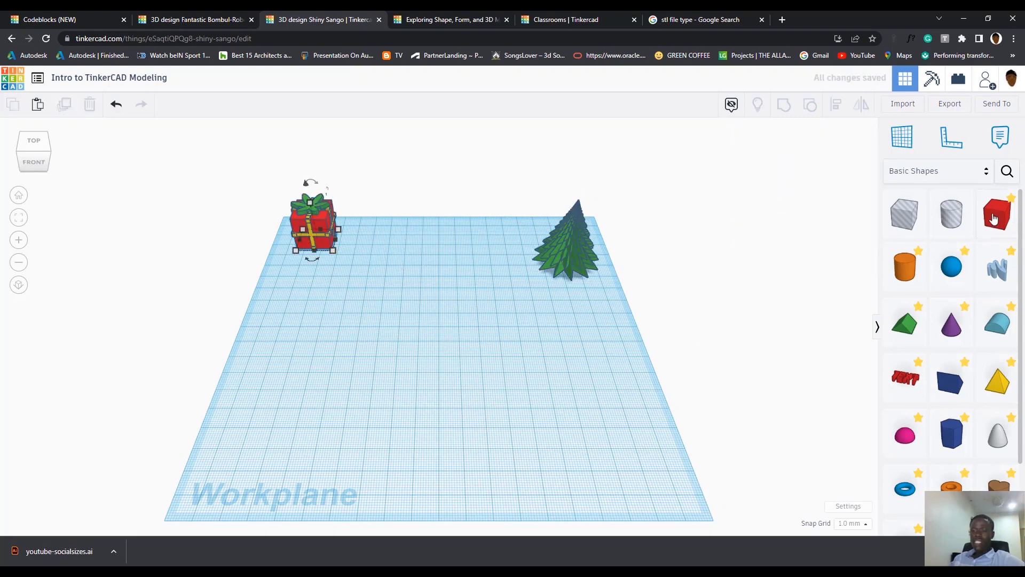
pyautogui.click(433, 359)
pyautogui.moveTo(434, 354); pyautogui.dragTo(502, 398)
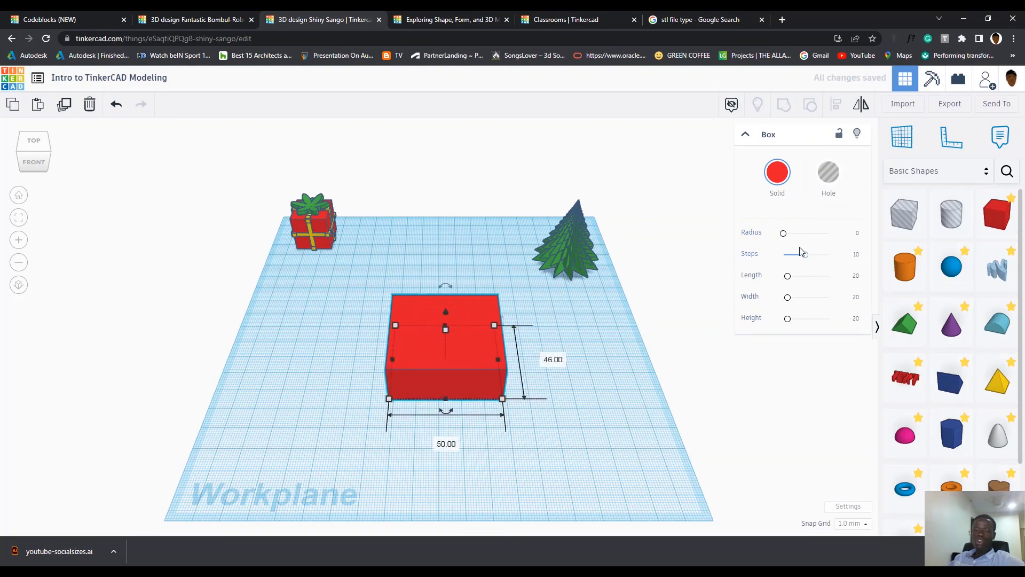
pyautogui.scroll(3, 617, 373)
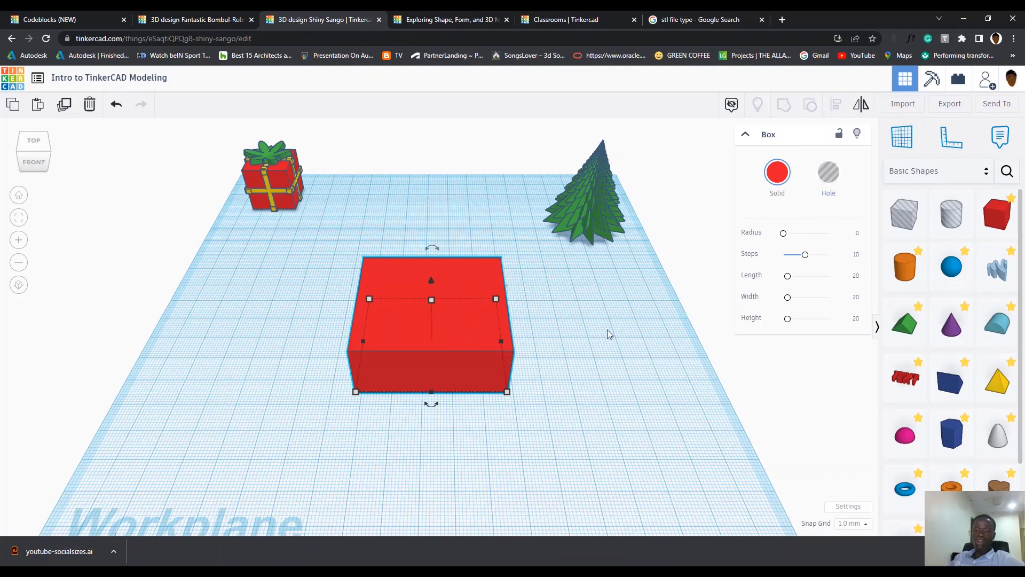
pyautogui.click(829, 180)
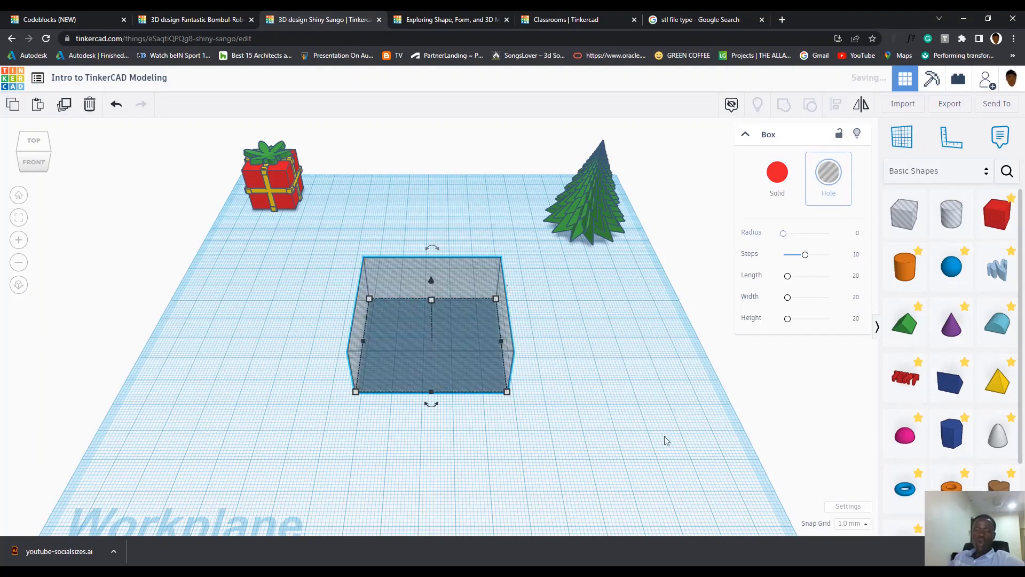
pyautogui.moveTo(486, 430); pyautogui.dragTo(485, 435)
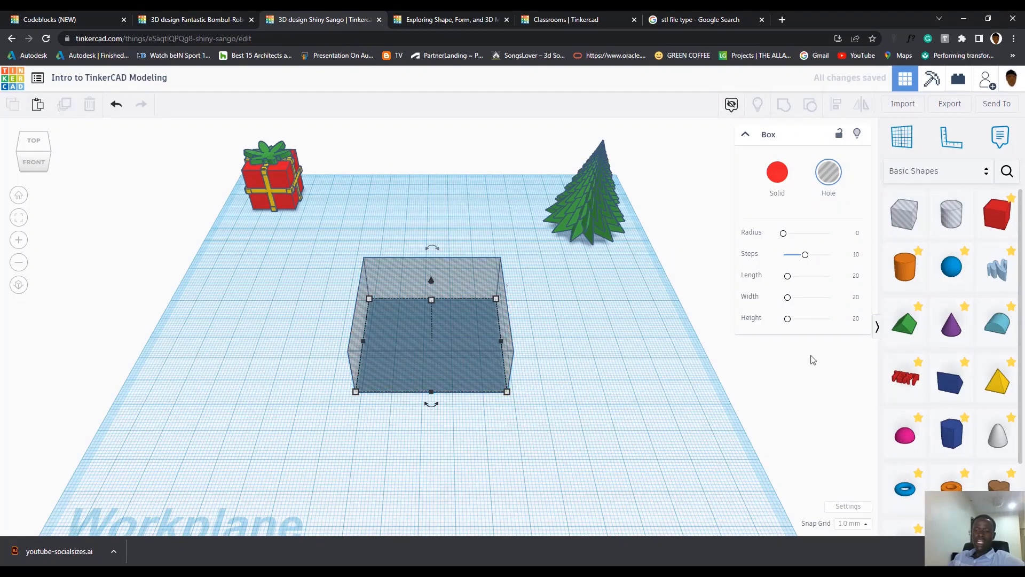
# Step: Place an enlarged orange cylinder on the workplane so that it overlaps the hole box
pyautogui.moveTo(917, 265); pyautogui.dragTo(571, 380)
pyautogui.moveTo(567, 321); pyautogui.dragTo(554, 361)
pyautogui.moveTo(397, 381); pyautogui.dragTo(437, 405)
pyautogui.moveTo(528, 414); pyautogui.dragTo(522, 400)
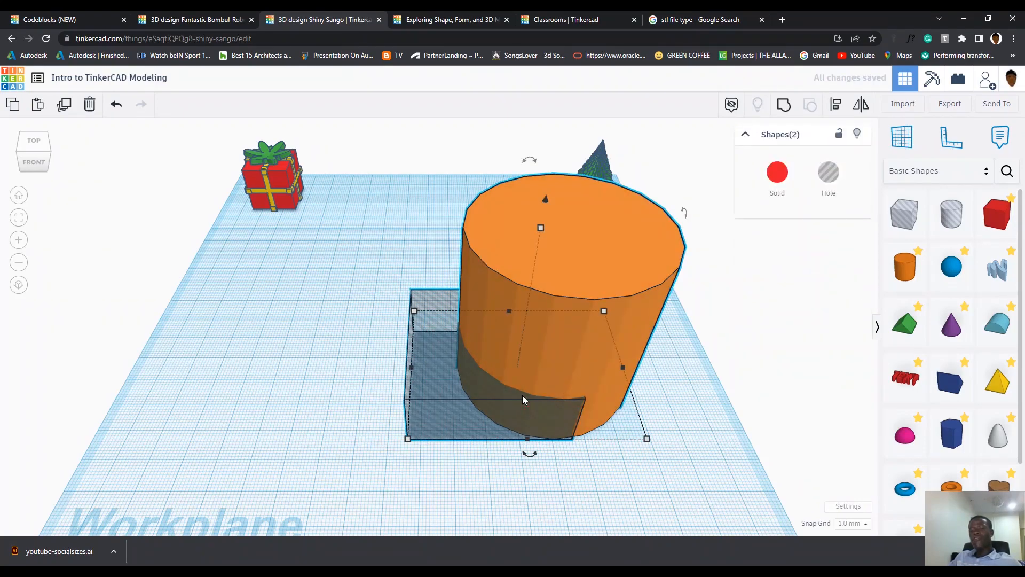
pyautogui.click(496, 482)
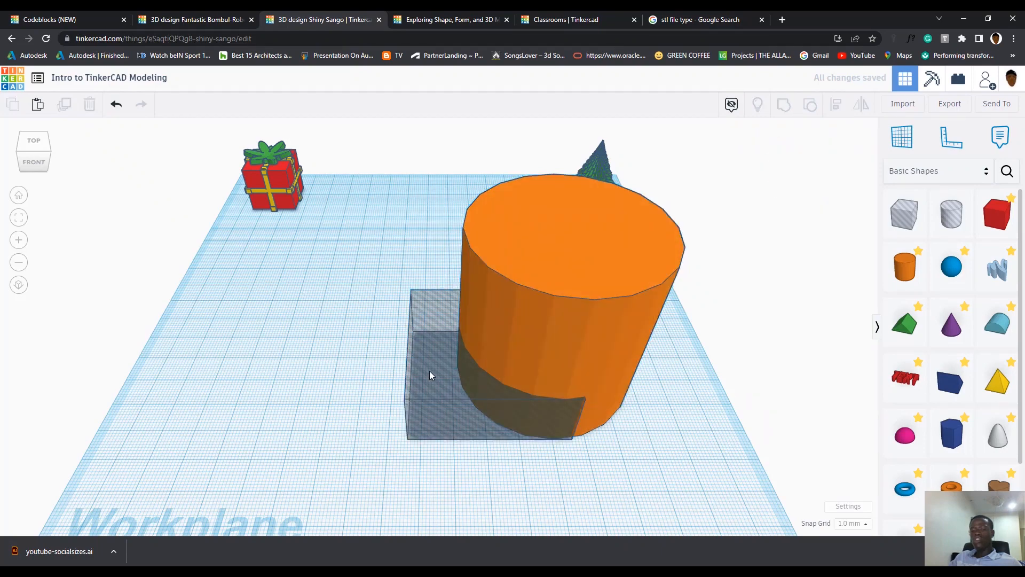
# Step: Make the hole box taller and group it with the cylinder to cut out the overlap
pyautogui.click(459, 357)
pyautogui.moveTo(491, 346); pyautogui.dragTo(511, 286)
pyautogui.moveTo(644, 469); pyautogui.dragTo(520, 399)
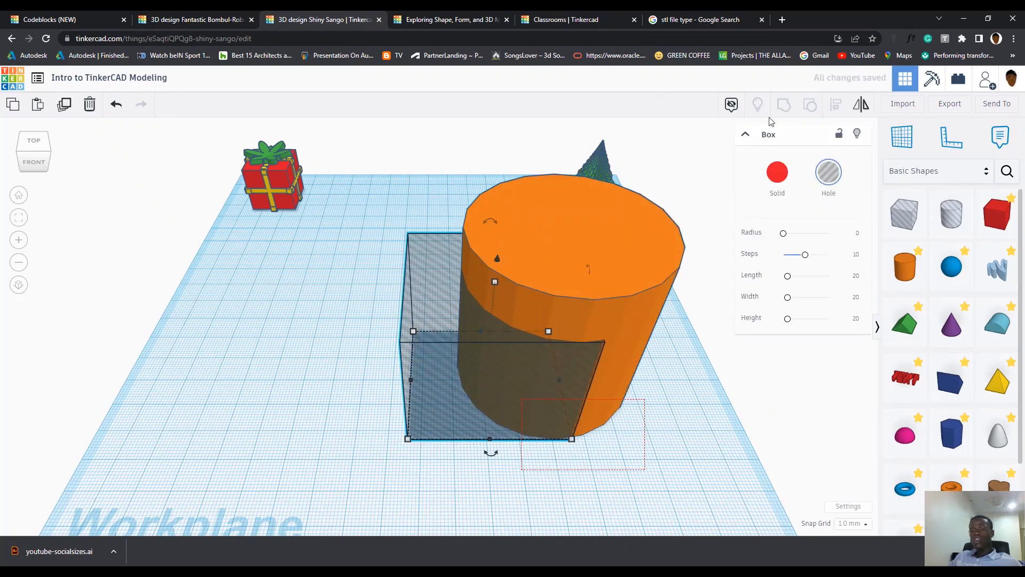
pyautogui.hotkey('ctrl', 'g')
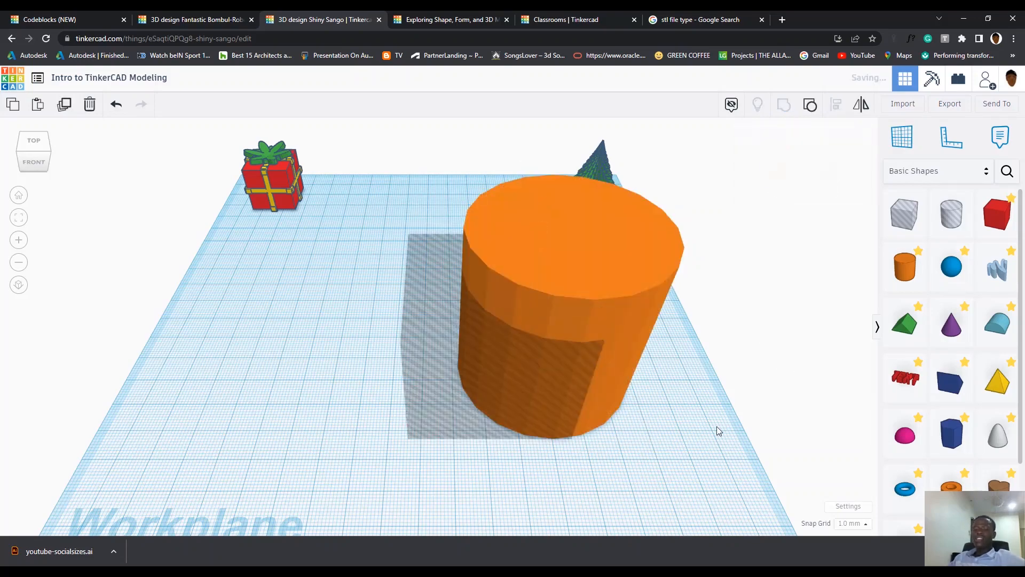
pyautogui.moveTo(702, 433)
pyautogui.mouseDown()
pyautogui.moveTo(752, 380)
pyautogui.moveTo(706, 432)
pyautogui.mouseUp()
pyautogui.moveTo(715, 418); pyautogui.dragTo(661, 398, button='right')
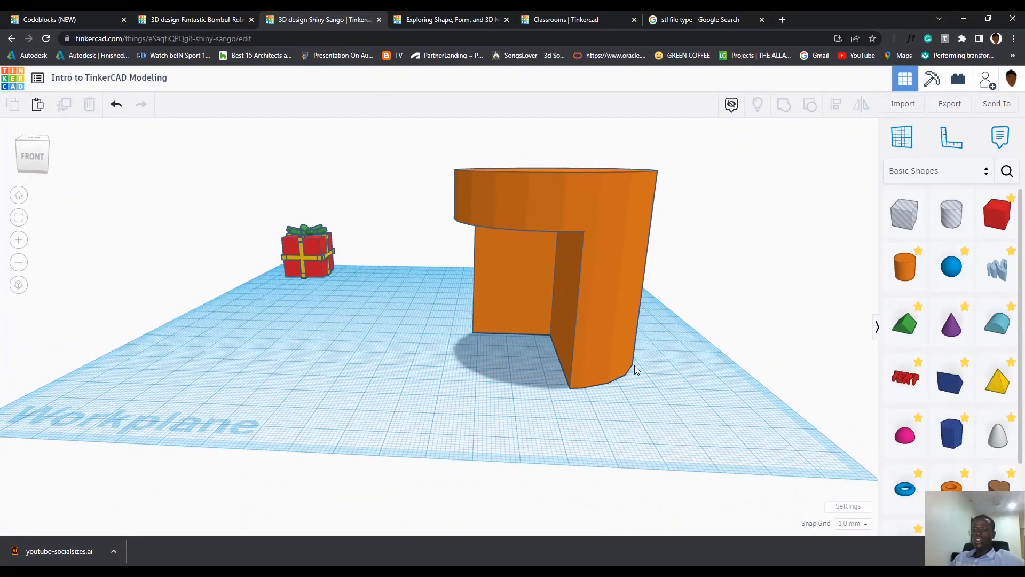
# Step: Delete the cut cylinder and undo both the deletion and the grouping
pyautogui.click(604, 319)
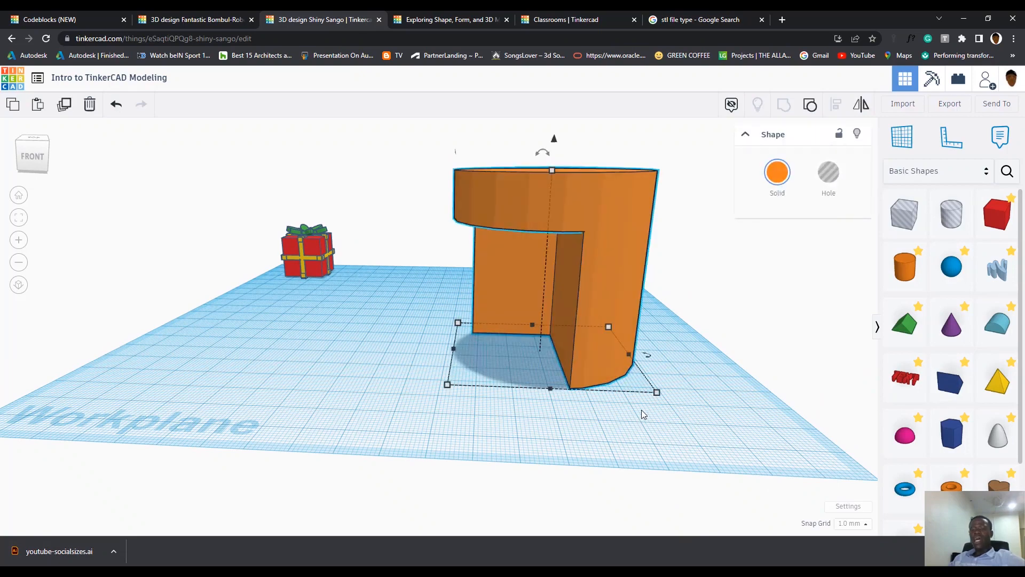
pyautogui.press('Delete')
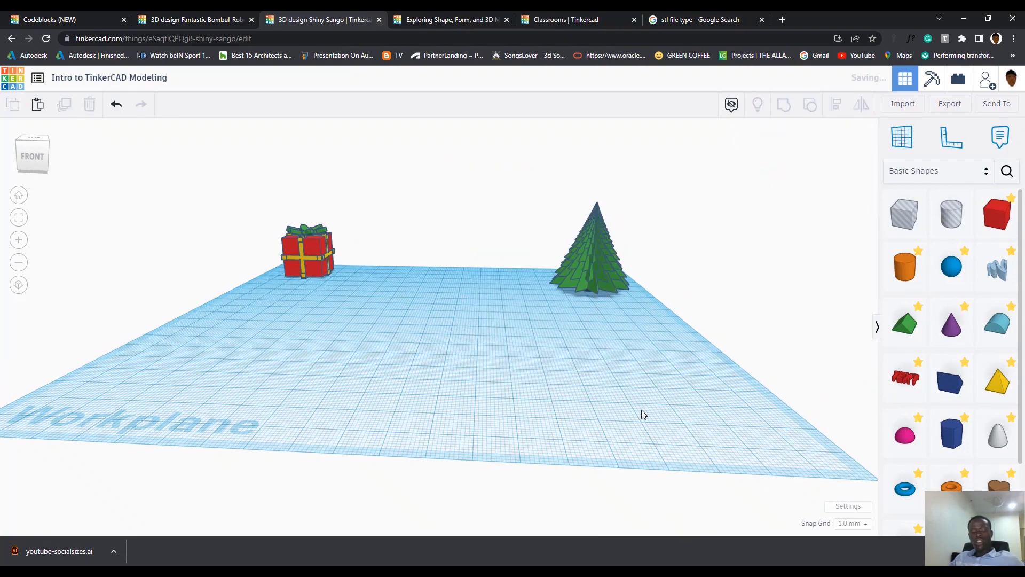
pyautogui.hotkey('ctrl', 'z')
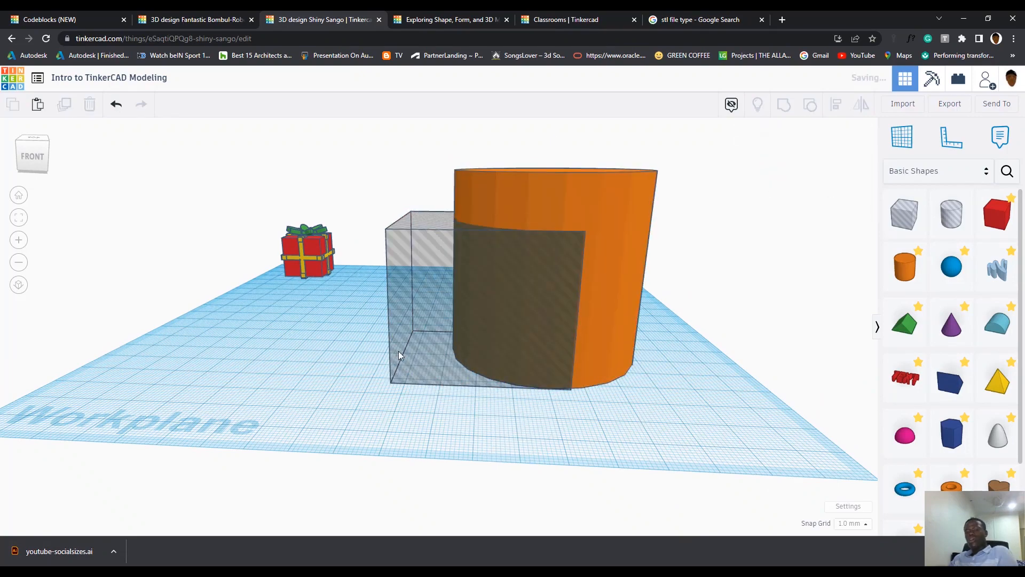
# Step: Delete the hole box and move the orange cylinder back toward the gift
pyautogui.click(410, 375)
pyautogui.press('Delete')
pyautogui.moveTo(470, 458); pyautogui.dragTo(518, 428, button='right')
pyautogui.moveTo(471, 380); pyautogui.dragTo(374, 324)
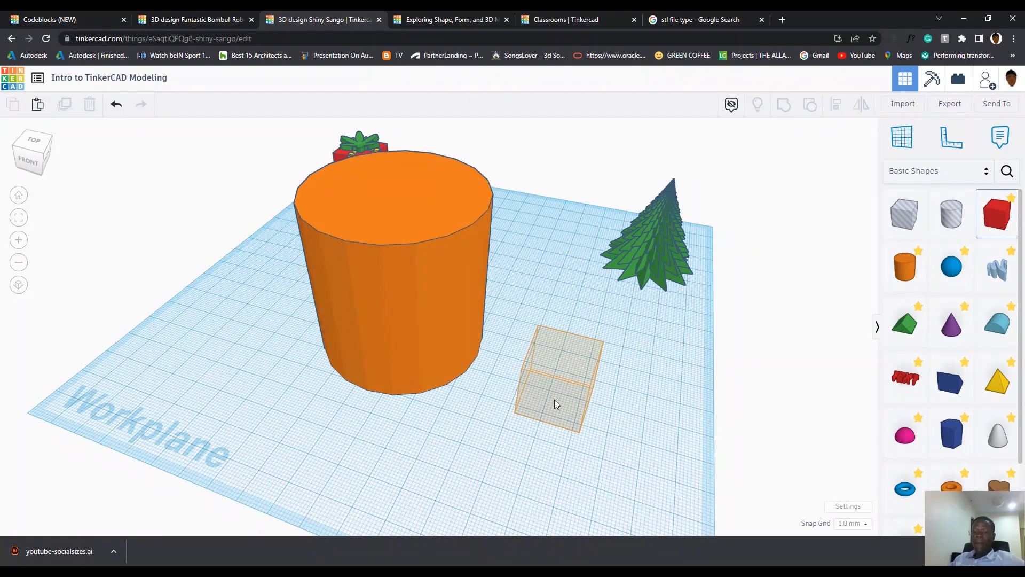
# Step: Place a new red box in front of the tree, round its edges with a radius of about 5.6, and fit the view to it
pyautogui.click(571, 440)
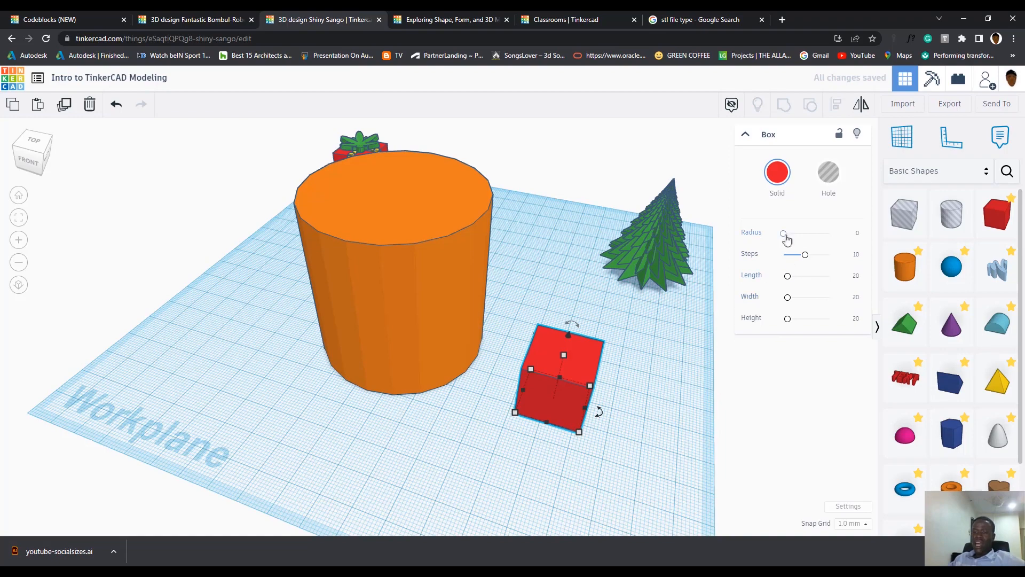
pyautogui.moveTo(788, 239)
pyautogui.mouseDown()
pyautogui.moveTo(815, 240)
pyautogui.moveTo(806, 241)
pyautogui.mouseUp()
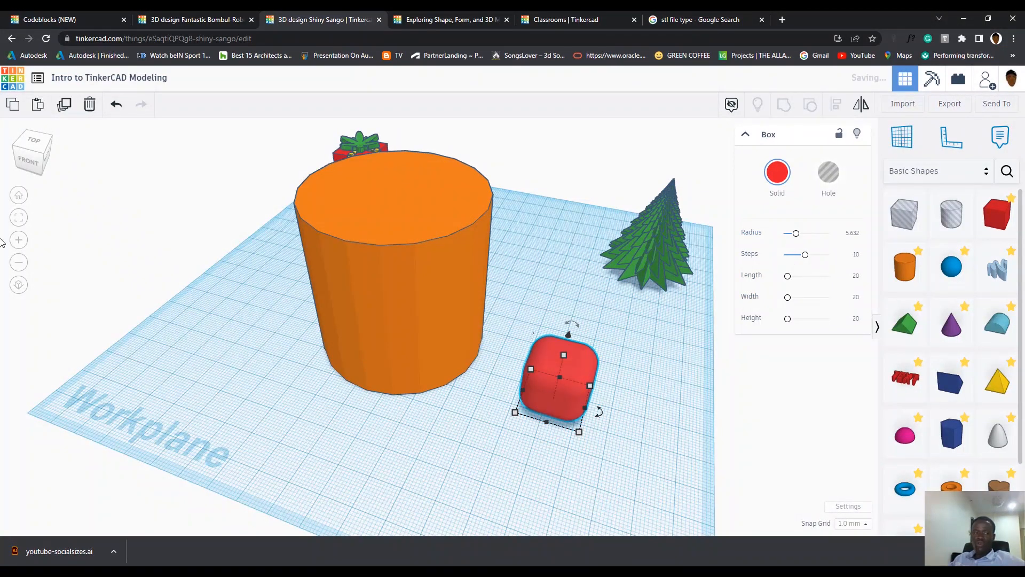
pyautogui.click(24, 221)
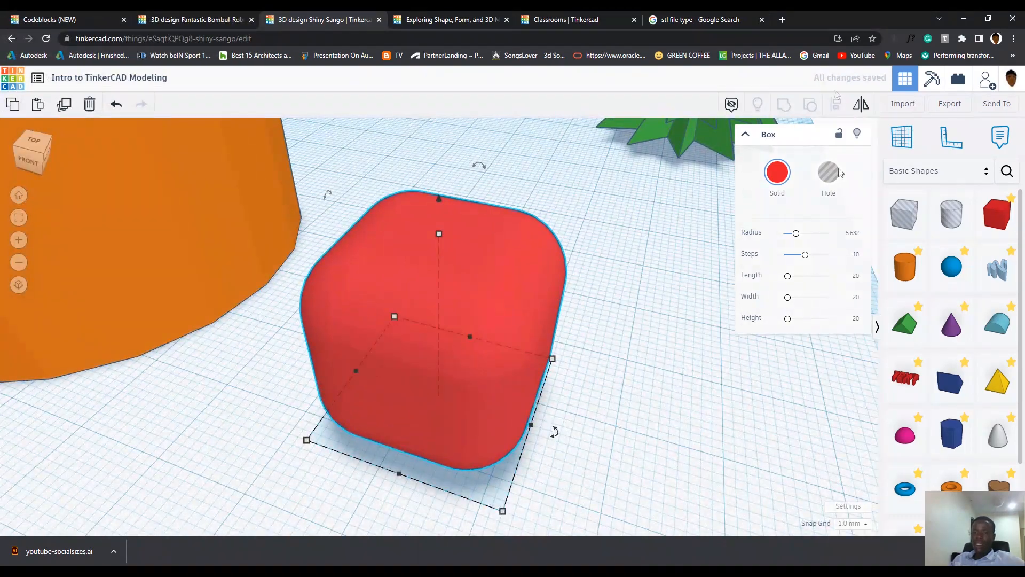
# Step: Set the red box's radius to about 4.7, steps to 7, and length and height to about 35.7, and delete the box
pyautogui.moveTo(799, 240); pyautogui.dragTo(791, 275)
pyautogui.moveTo(790, 323); pyautogui.dragTo(794, 320)
pyautogui.scroll(-5, 705, 381)
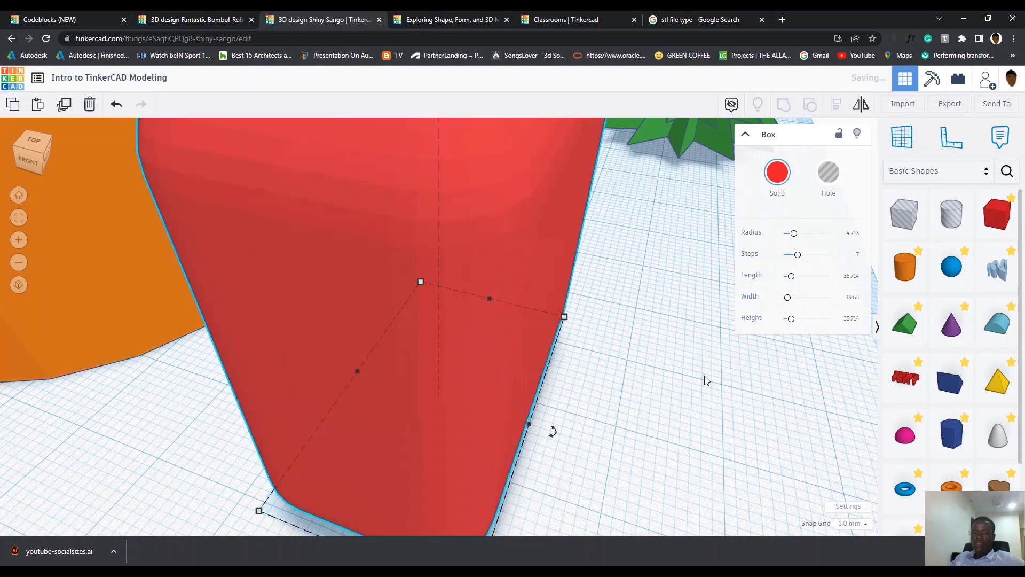
pyautogui.moveTo(705, 383); pyautogui.dragTo(694, 342, button='right')
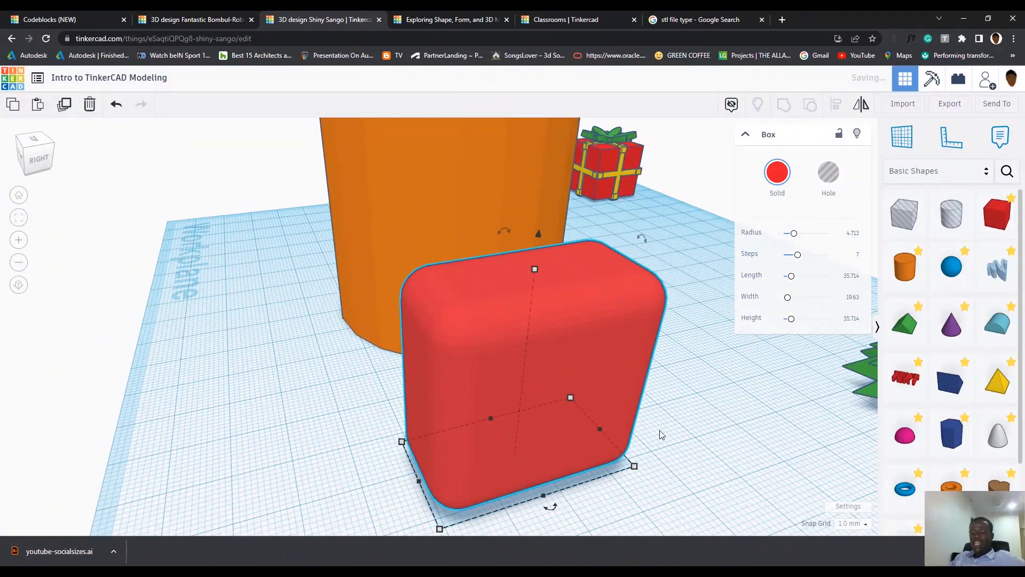
pyautogui.press('Delete')
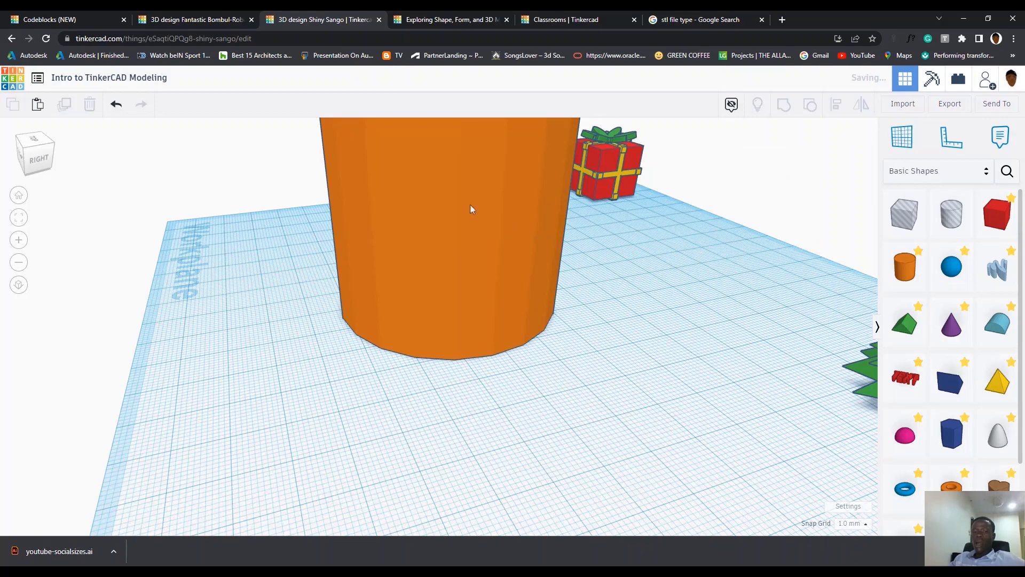
# Step: Reshape the orange cylinder to 12 sides with a bevel of 2.5
pyautogui.click(464, 207)
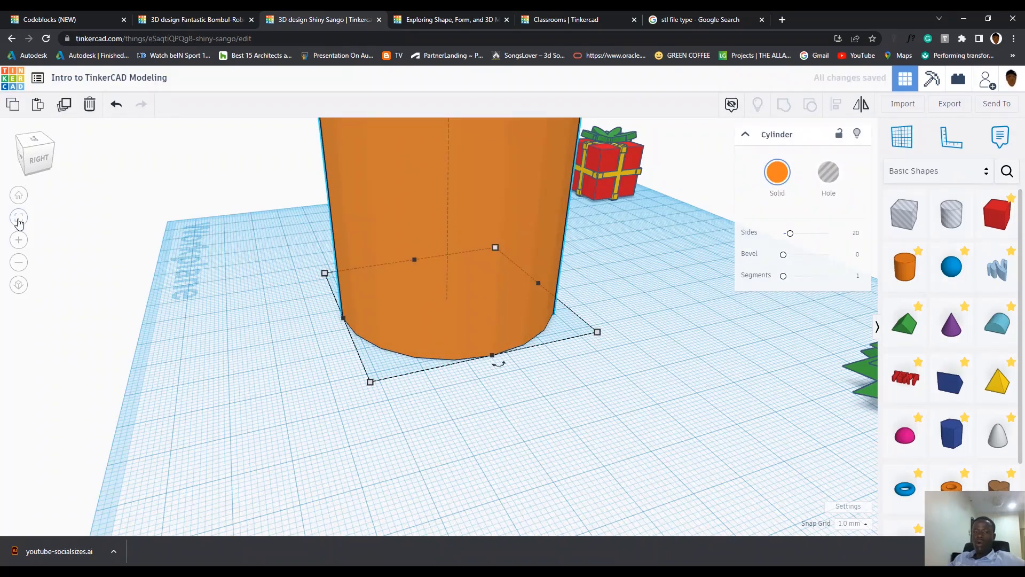
pyautogui.click(19, 218)
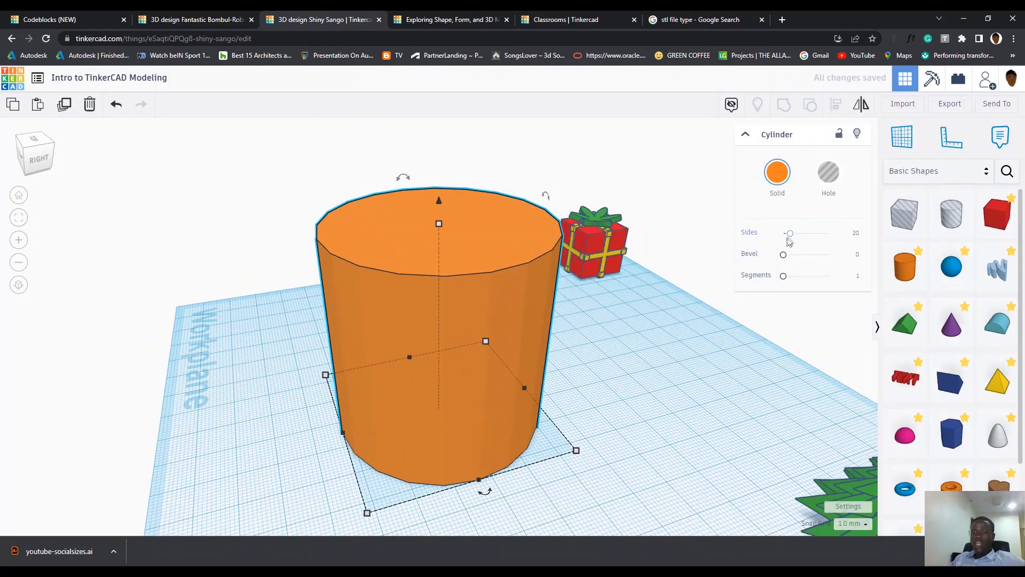
pyautogui.moveTo(790, 239); pyautogui.dragTo(842, 262)
pyautogui.moveTo(783, 276)
pyautogui.mouseDown()
pyautogui.moveTo(839, 281)
pyautogui.moveTo(767, 283)
pyautogui.mouseUp()
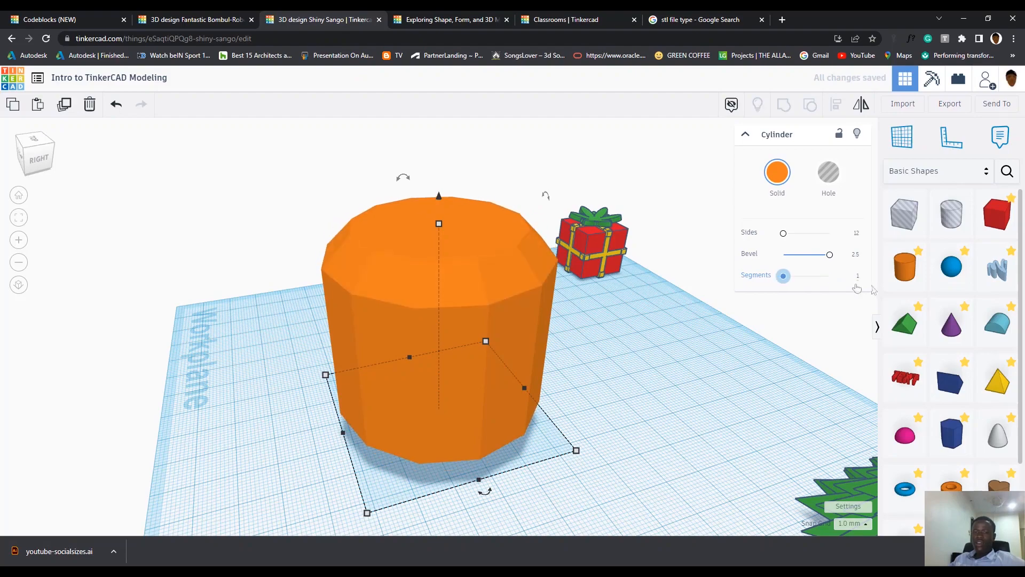
# Step: Lay the beveled cylinder on its side and place a duplicate 110 mm away along its axis, in front of the gift
pyautogui.moveTo(690, 411); pyautogui.dragTo(422, 419, button='right')
pyautogui.scroll(-2, 464, 440)
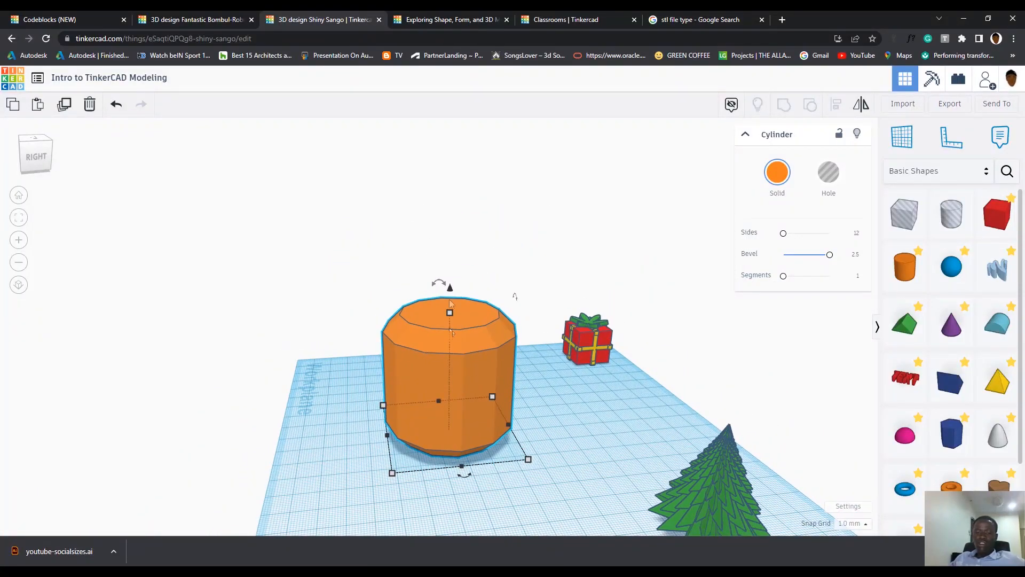
pyautogui.moveTo(442, 290); pyautogui.dragTo(578, 431)
pyautogui.moveTo(447, 441); pyautogui.dragTo(534, 430, button='right')
pyautogui.keyDown('alt'); pyautogui.moveTo(455, 364); pyautogui.dragTo(747, 382); pyautogui.keyUp('alt')
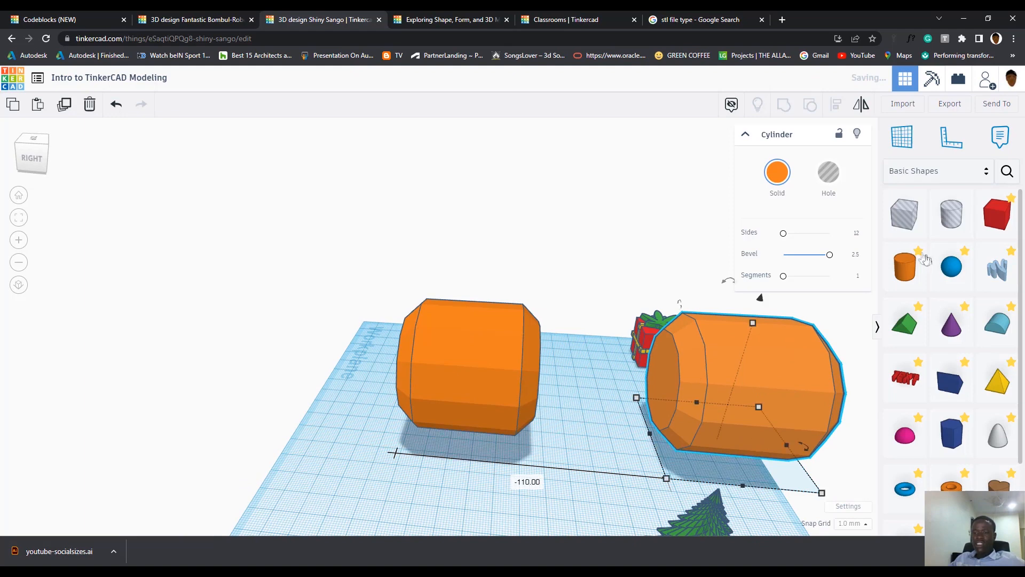
# Step: Place a new upright cylinder between the two large ones and size its base to 17 by 17 mm
pyautogui.click(595, 420)
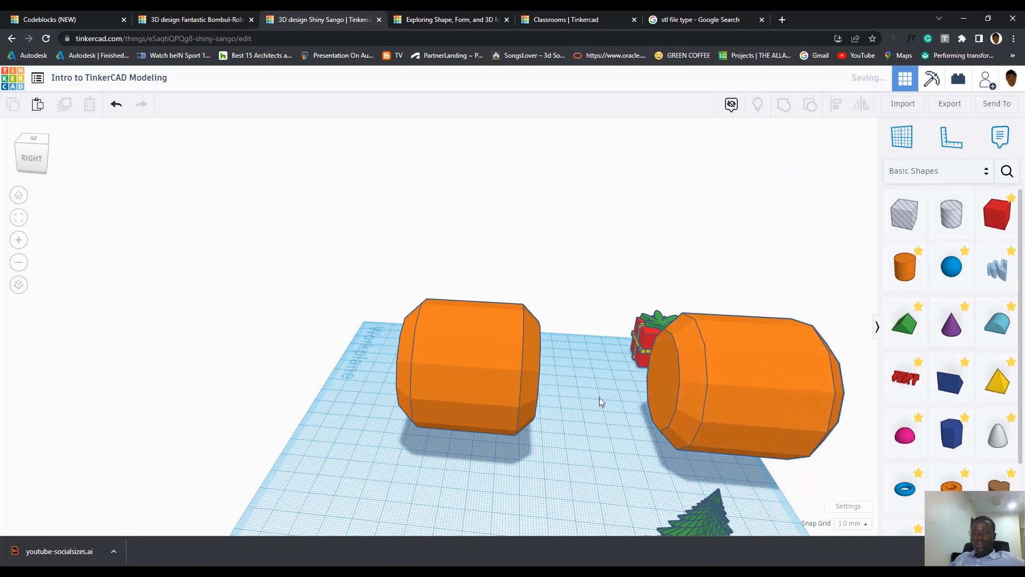
pyautogui.moveTo(600, 402); pyautogui.dragTo(604, 336)
pyautogui.moveTo(617, 431); pyautogui.dragTo(610, 426)
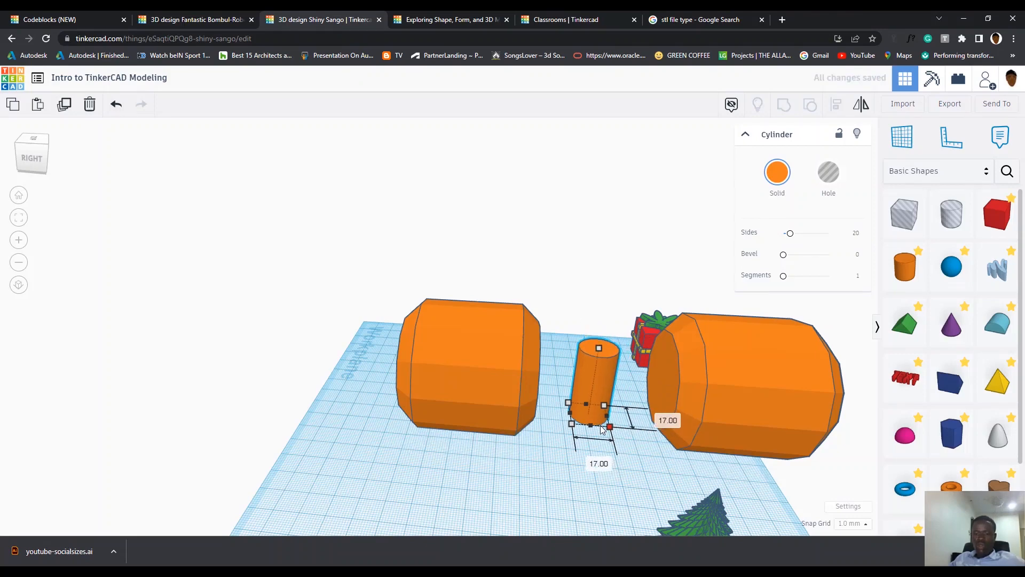
# Step: Align the small cylinder with the large one beside the gift so their centers line up across the workplane
pyautogui.keyDown('shift'); pyautogui.click(669, 396); pyautogui.keyUp('shift')
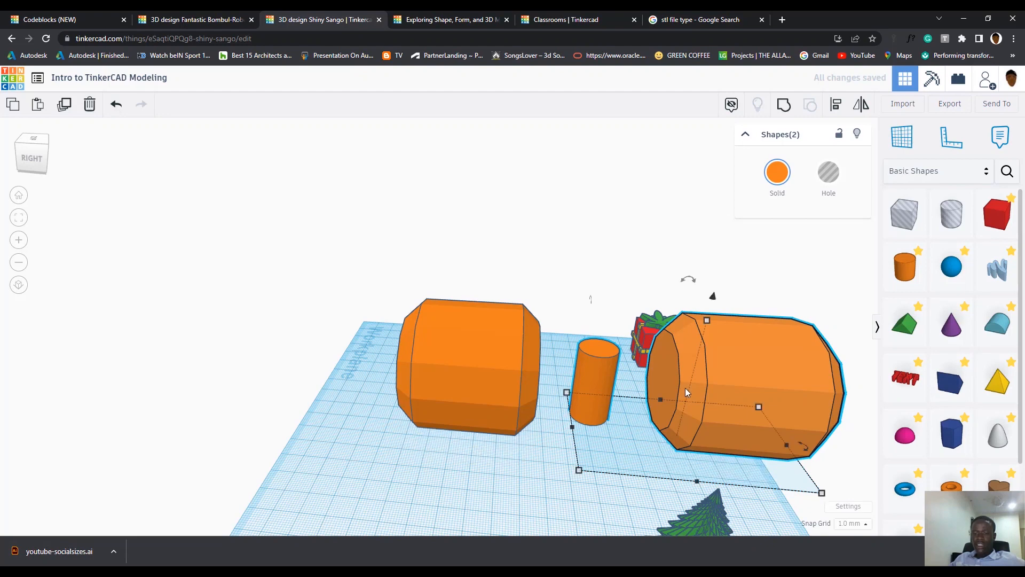
pyautogui.click(861, 104)
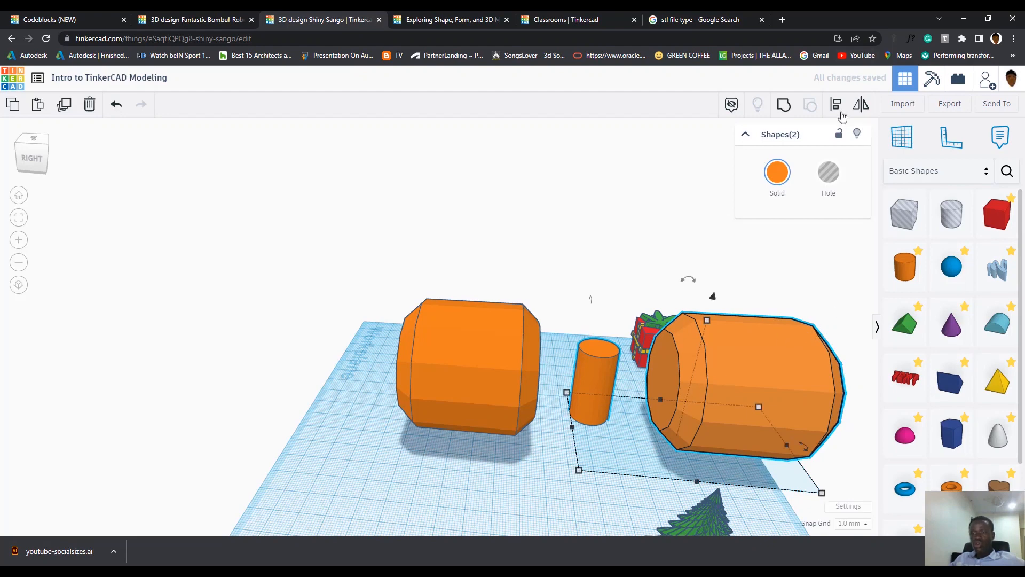
pyautogui.click(556, 425)
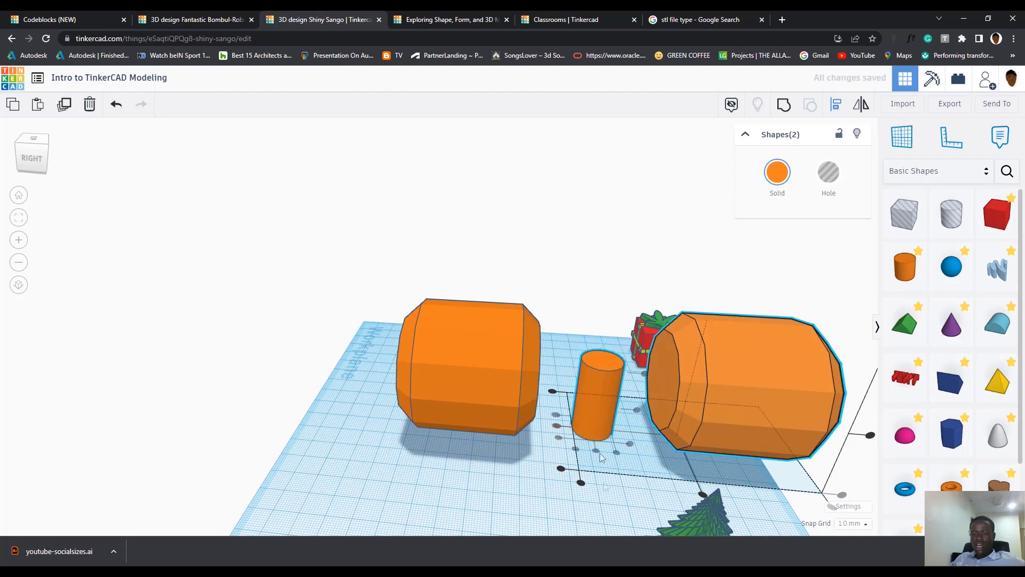
pyautogui.click(542, 497)
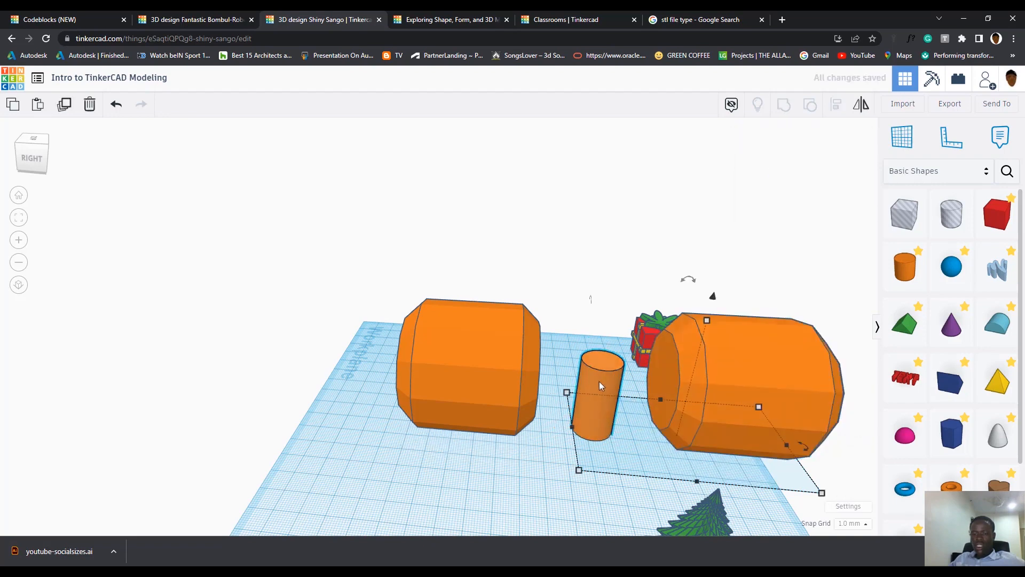
# Step: Rotate the small cylinder 90° onto its side and stretch one end into the first large cylinder, about 68 mm long
pyautogui.click(599, 379)
pyautogui.moveTo(599, 342); pyautogui.dragTo(706, 401)
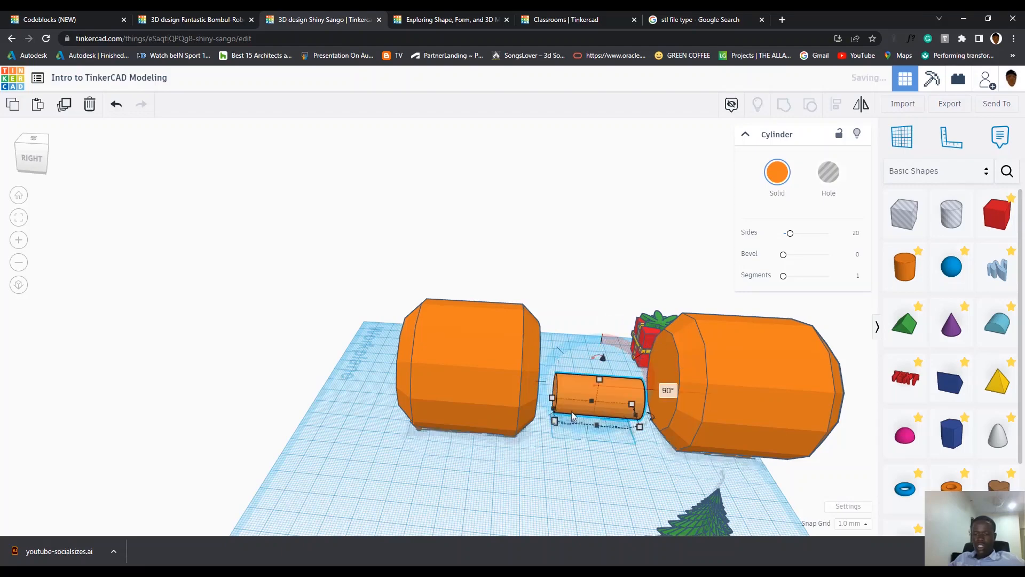
pyautogui.moveTo(553, 412); pyautogui.dragTo(480, 413)
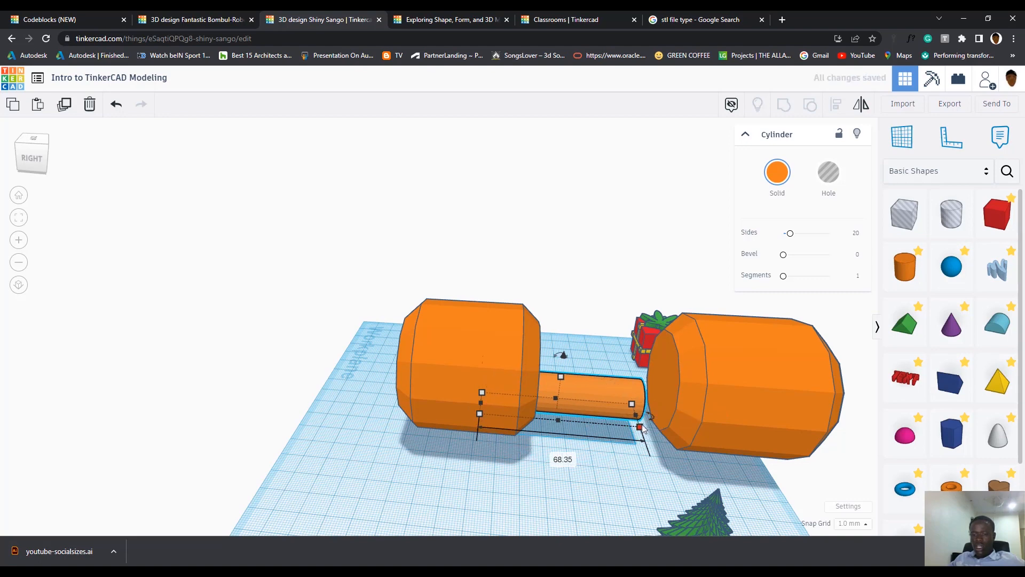
pyautogui.moveTo(640, 427); pyautogui.dragTo(778, 475)
pyautogui.moveTo(722, 427)
pyautogui.mouseDown()
pyautogui.moveTo(700, 419)
pyautogui.moveTo(719, 417)
pyautogui.moveTo(716, 427)
pyautogui.mouseUp()
pyautogui.hotkey('ctrl', 'z')
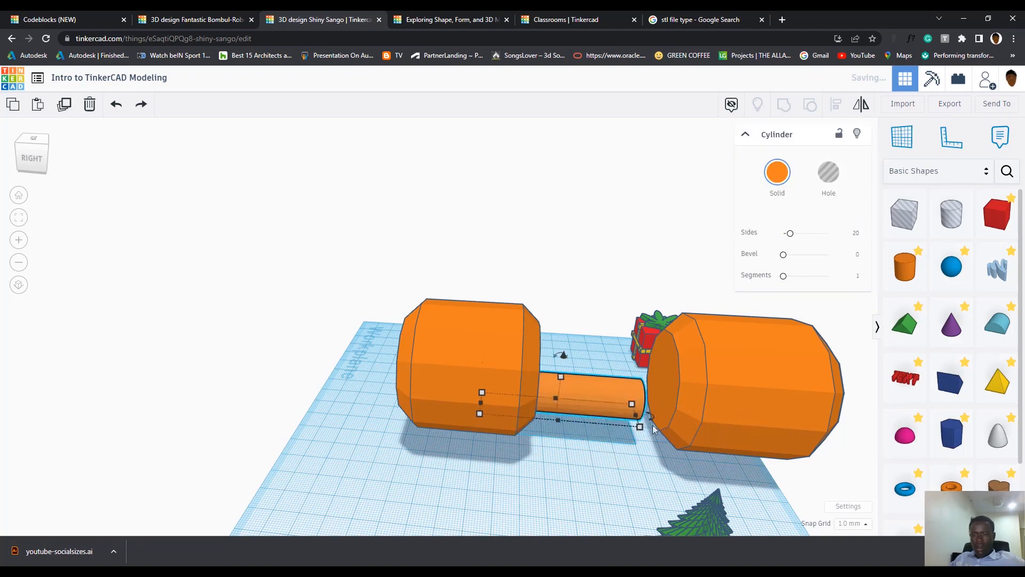
# Step: Extend the connecting bar into the second large cylinder and align all three shapes at their vertical centers to form a dumbbell
pyautogui.moveTo(639, 425); pyautogui.dragTo(690, 437)
pyautogui.keyDown('shift'); pyautogui.click(738, 366); pyautogui.keyUp('shift')
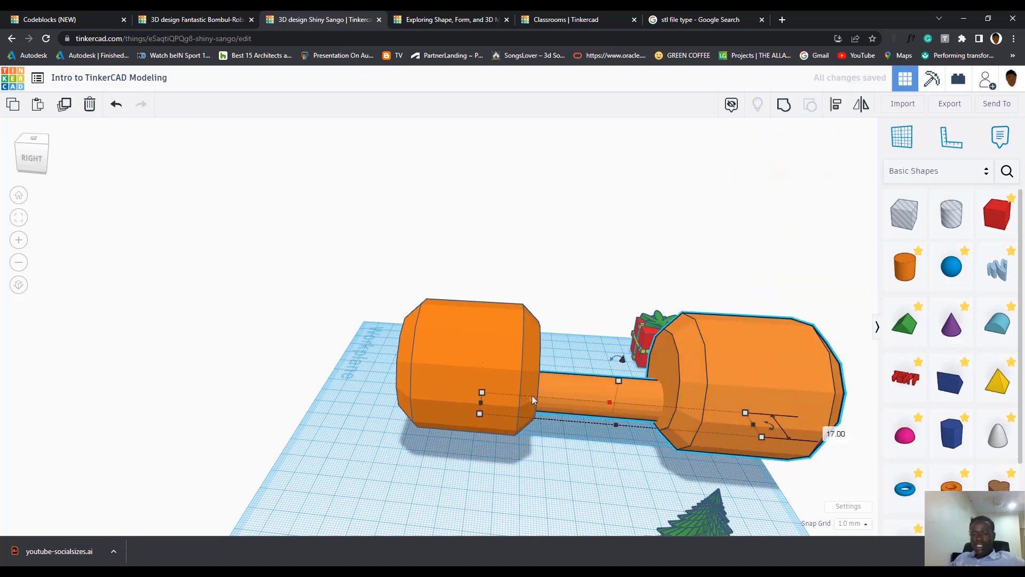
pyautogui.keyDown('shift'); pyautogui.click(505, 353); pyautogui.keyUp('shift')
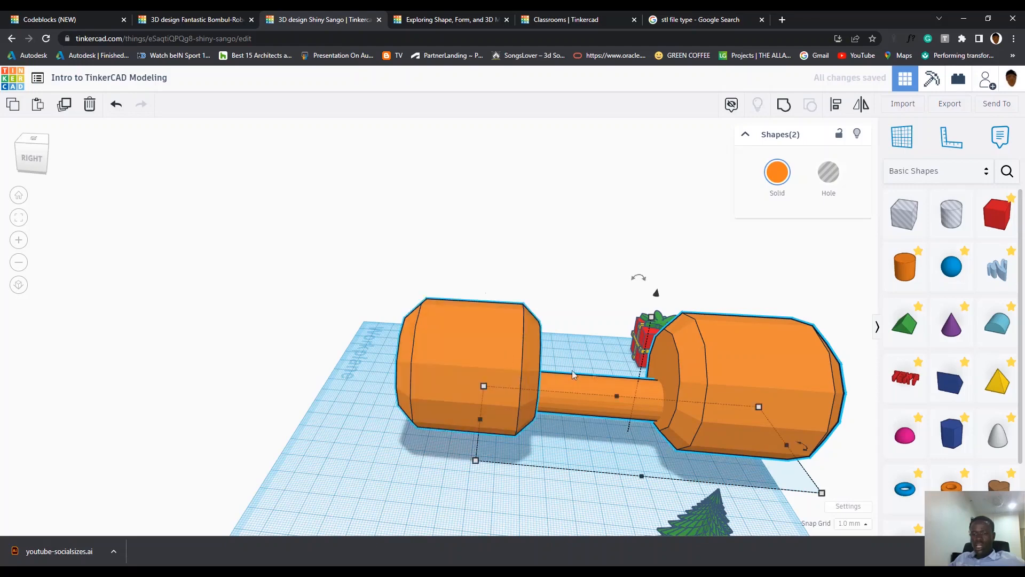
pyautogui.click(836, 105)
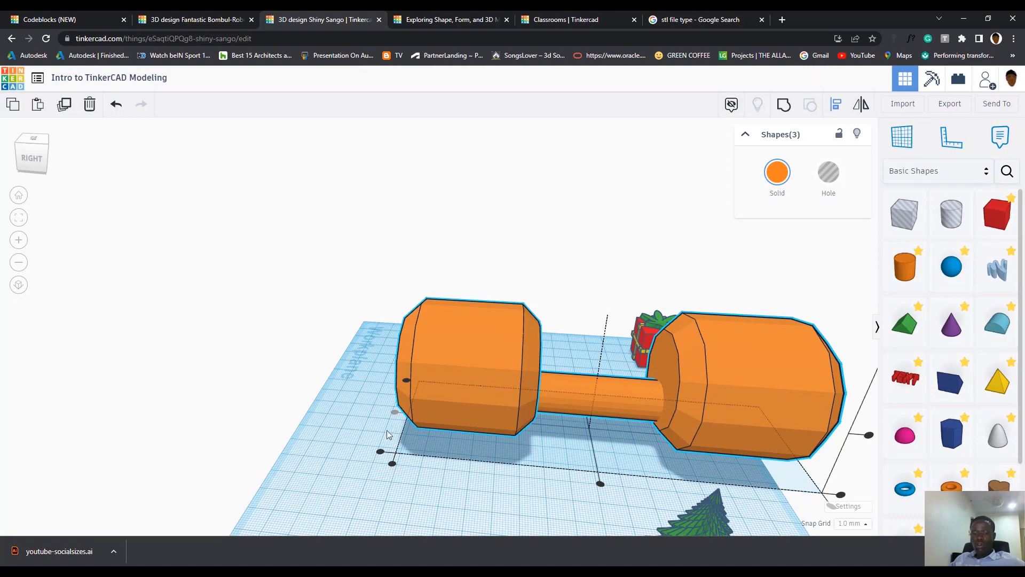
pyautogui.moveTo(619, 511); pyautogui.dragTo(493, 492, button='right')
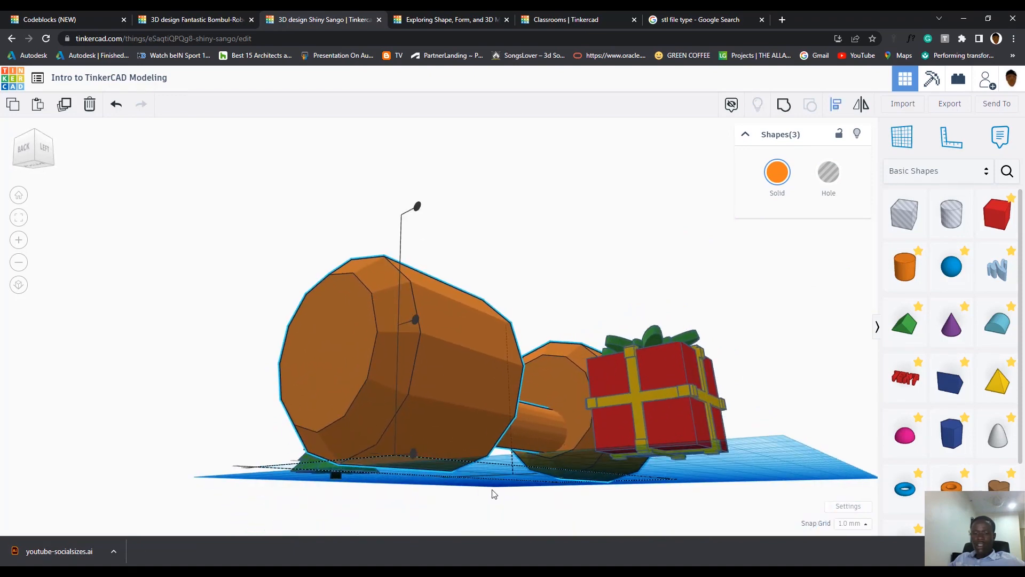
pyautogui.scroll(-2, 552, 460)
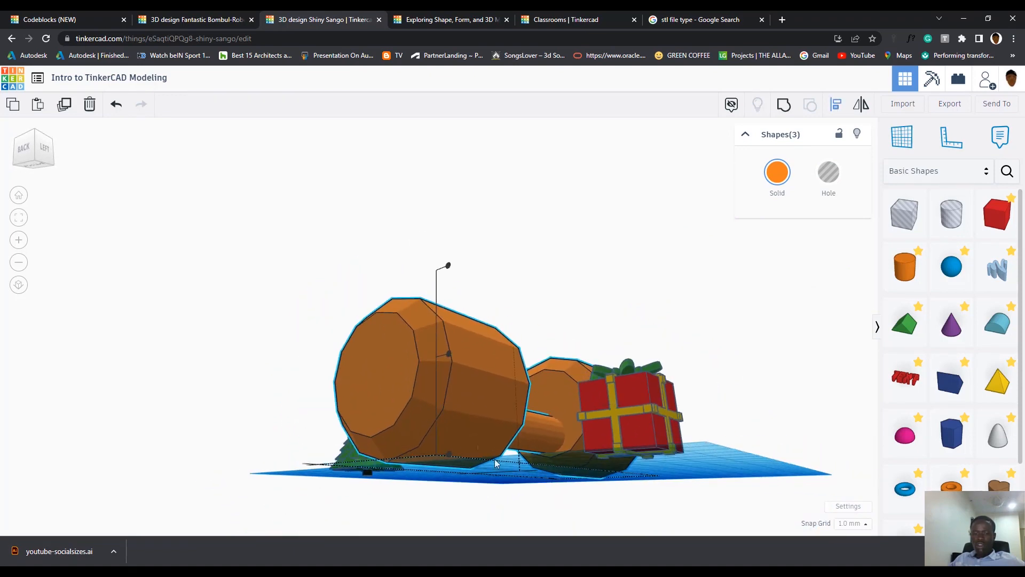
pyautogui.click(447, 358)
pyautogui.click(662, 492)
pyautogui.moveTo(664, 497); pyautogui.dragTo(1014, 531, button='right')
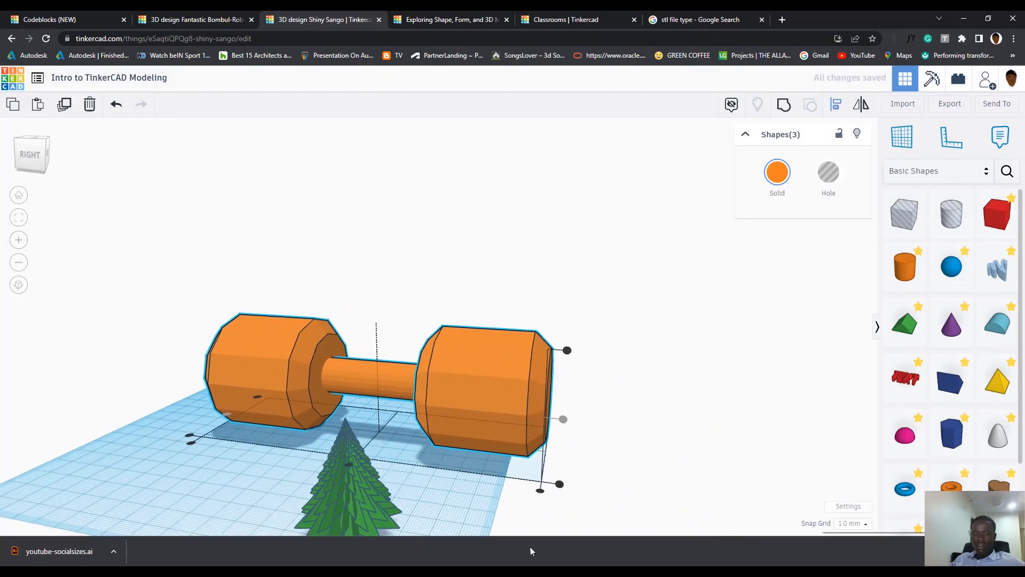
pyautogui.click(600, 432)
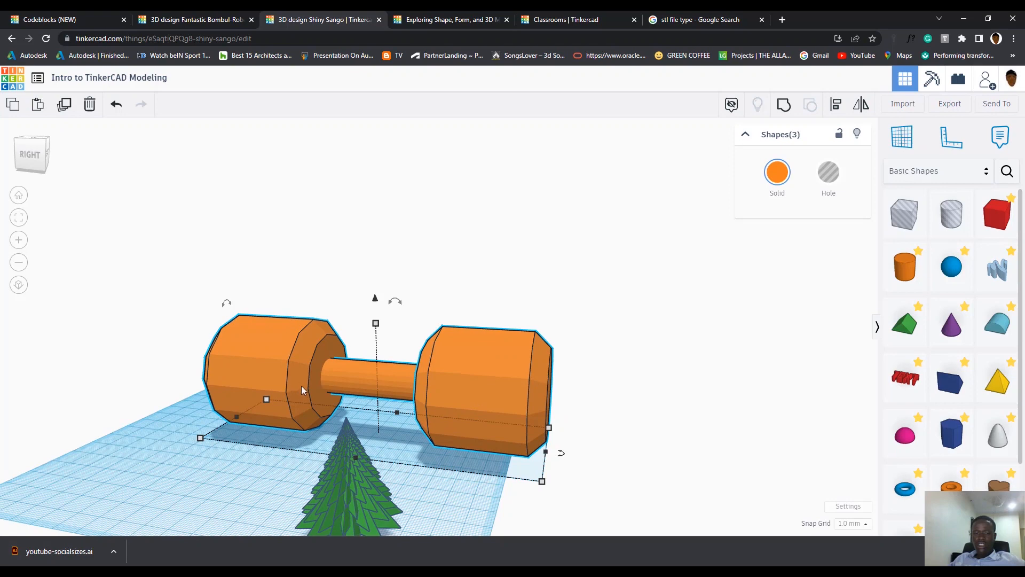
# Step: Recolor both large end cylinders of the dumbbell light lavender-blue
pyautogui.click(472, 381)
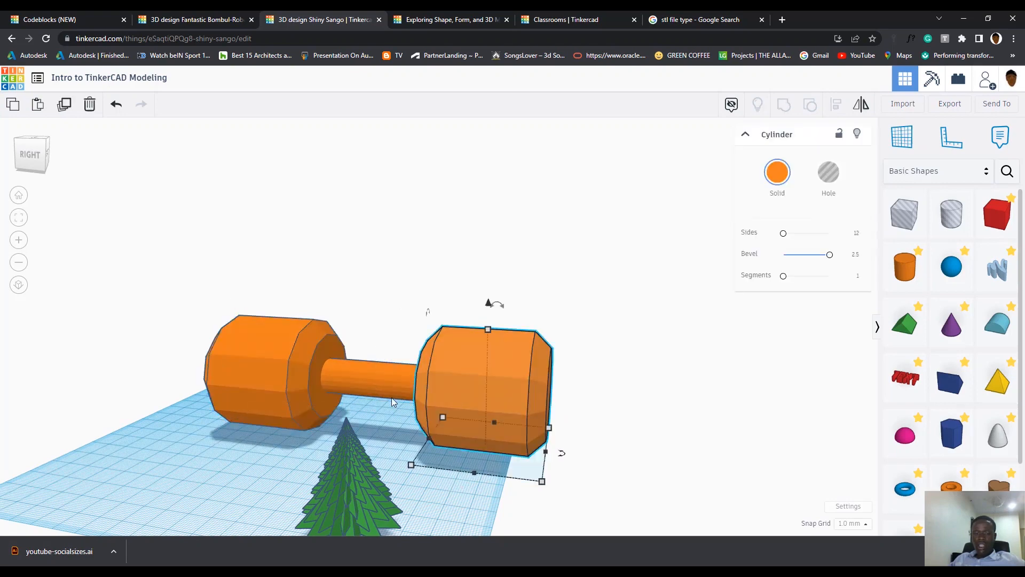
pyautogui.keyDown('shift'); pyautogui.click(296, 359); pyautogui.keyUp('shift')
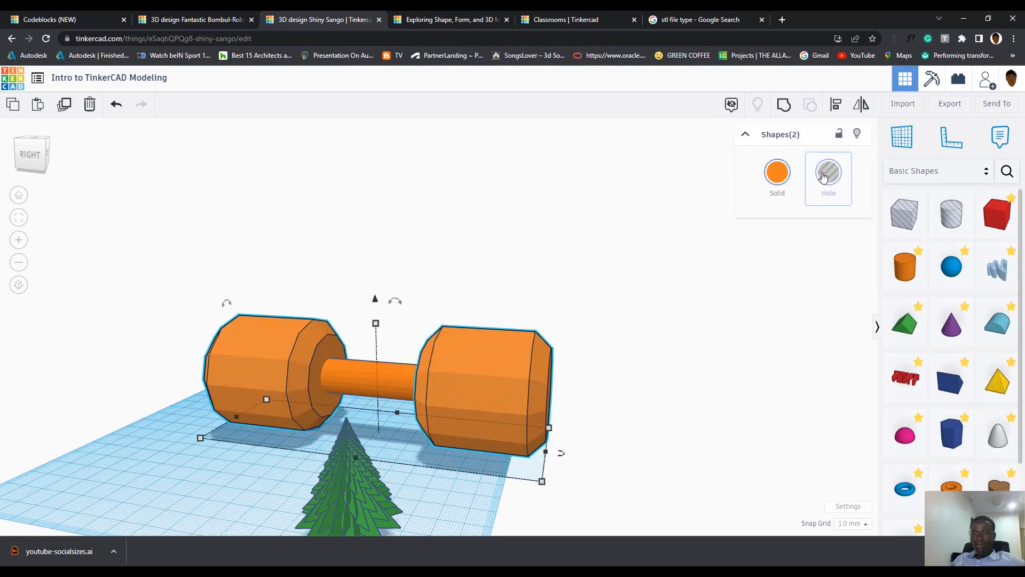
pyautogui.click(776, 180)
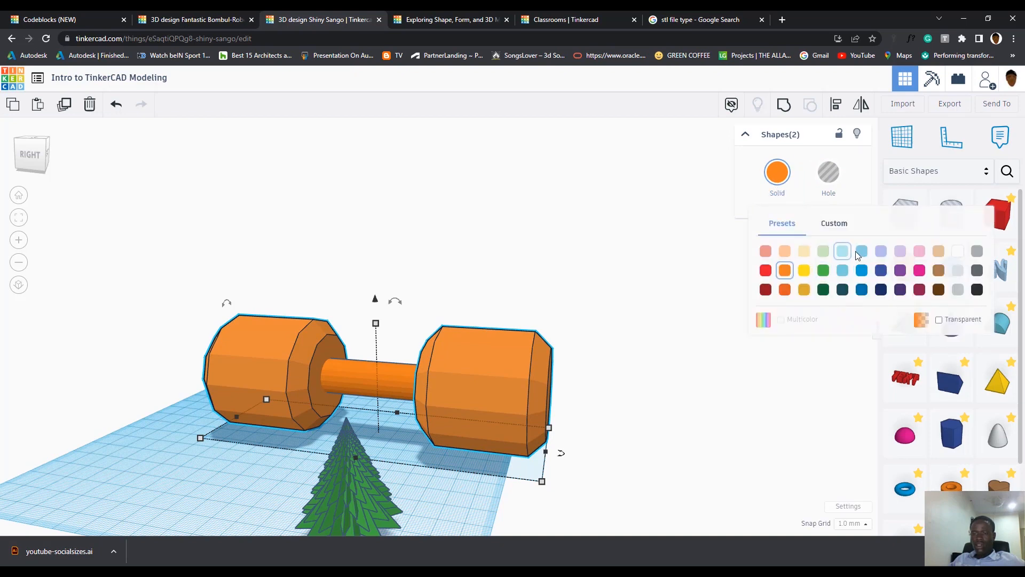
pyautogui.click(880, 251)
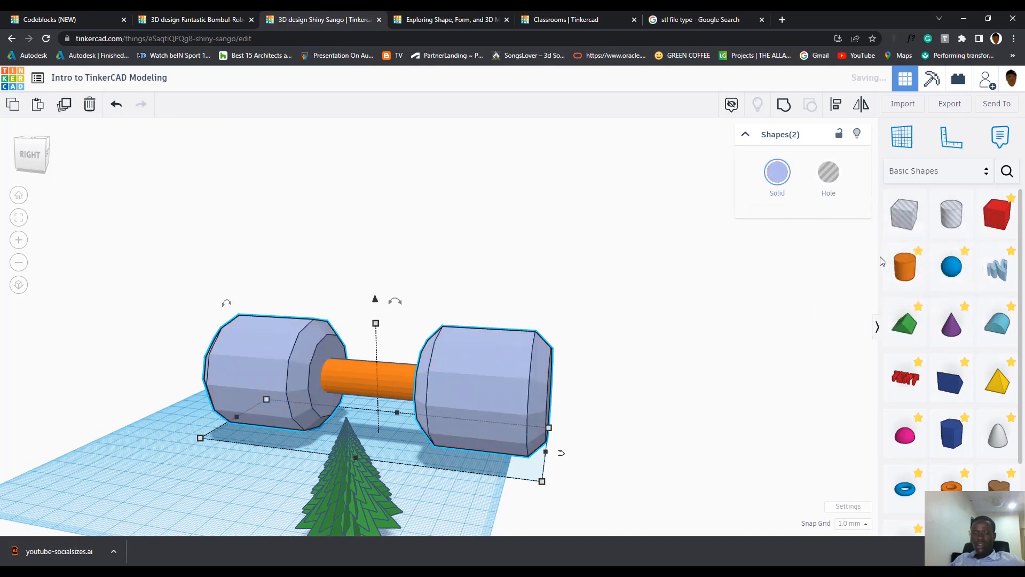
# Step: Recolor the dumbbell's connecting bar black and deselect it
pyautogui.click(407, 378)
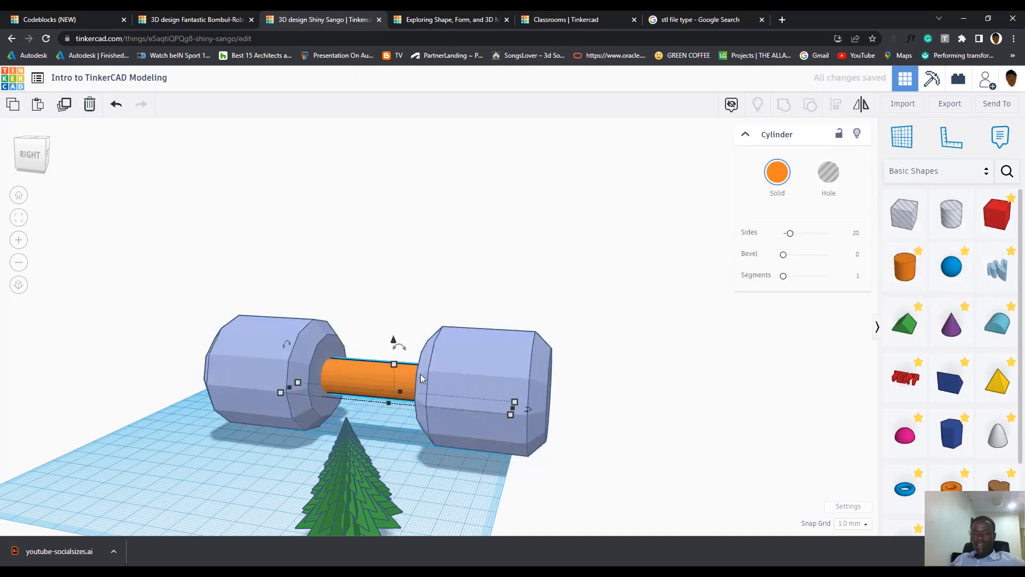
pyautogui.click(828, 171)
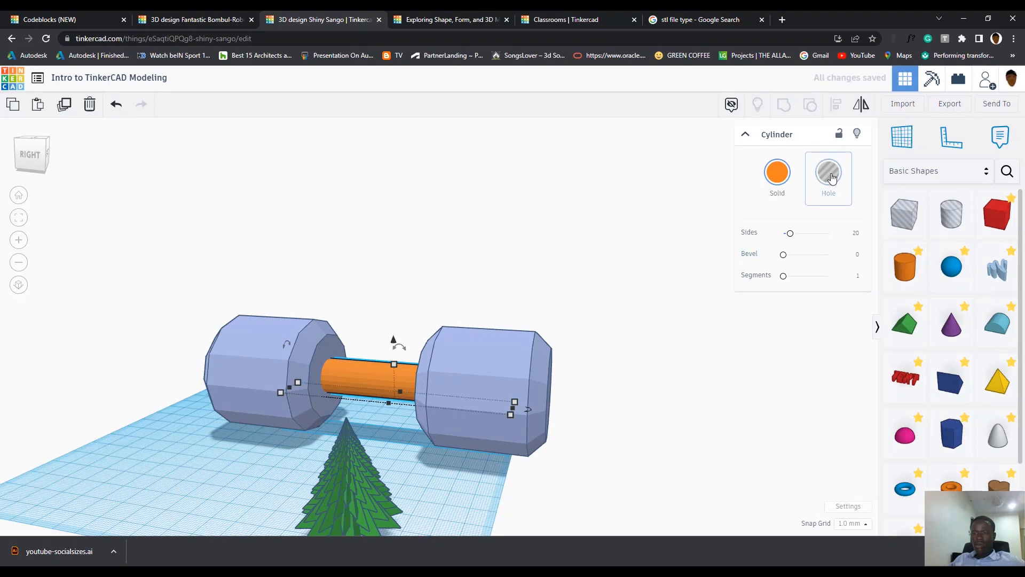
pyautogui.click(777, 176)
pyautogui.click(976, 289)
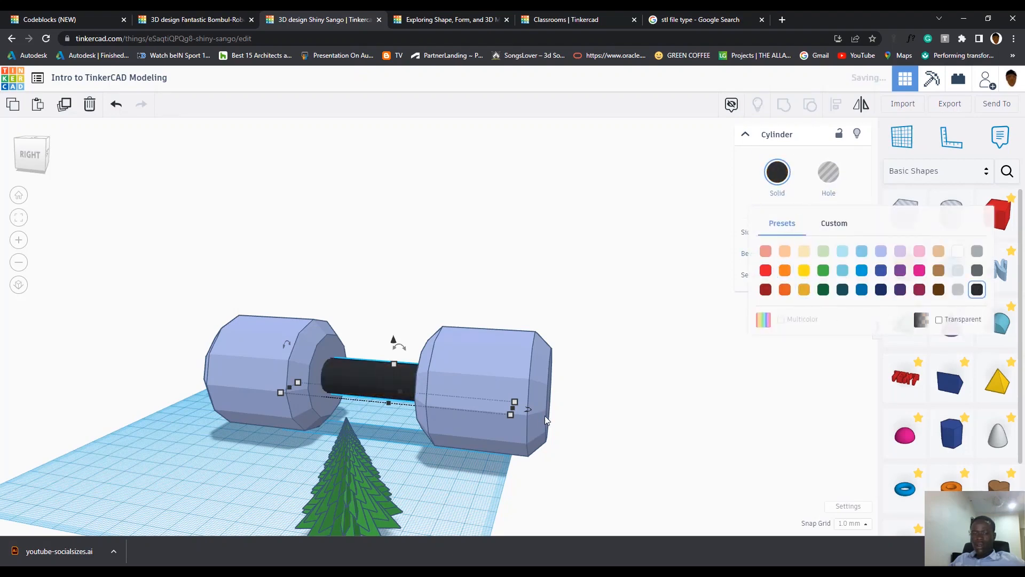
pyautogui.click(508, 413)
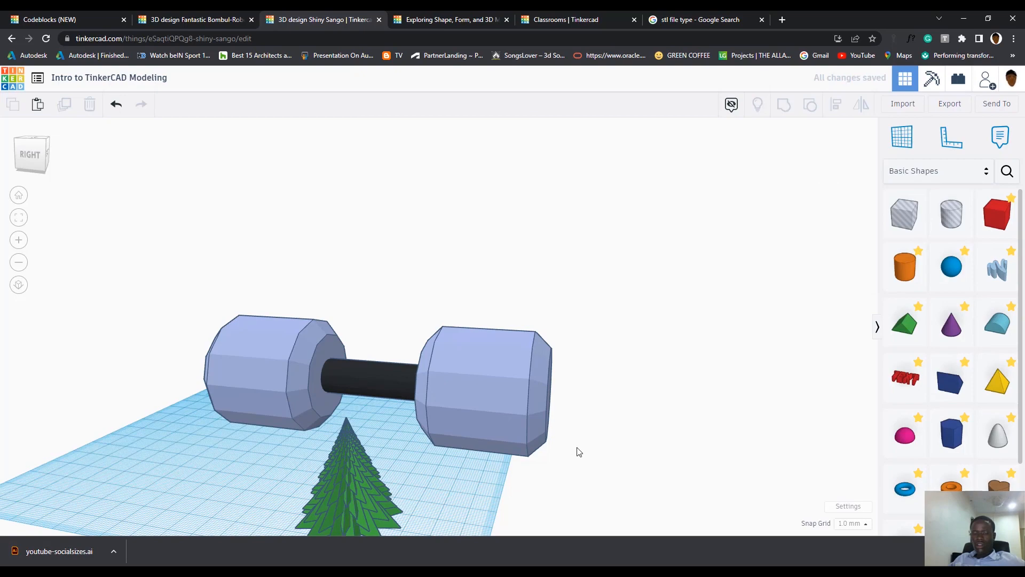
# Step: Open the workspace settings to review the grid, shadow, zoom speed, unit and preset options, and cancel without changes
pyautogui.scroll(-3, 577, 449)
pyautogui.moveTo(359, 458); pyautogui.dragTo(804, 435, button='right')
pyautogui.moveTo(432, 462); pyautogui.dragTo(662, 483, button='right')
pyautogui.scroll(2, 383, 413)
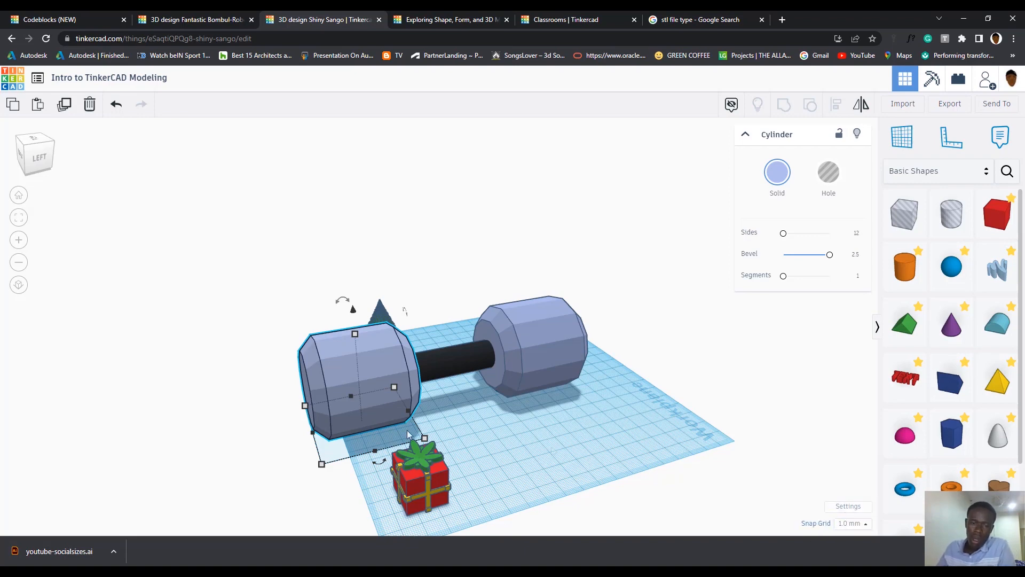
pyautogui.click(849, 508)
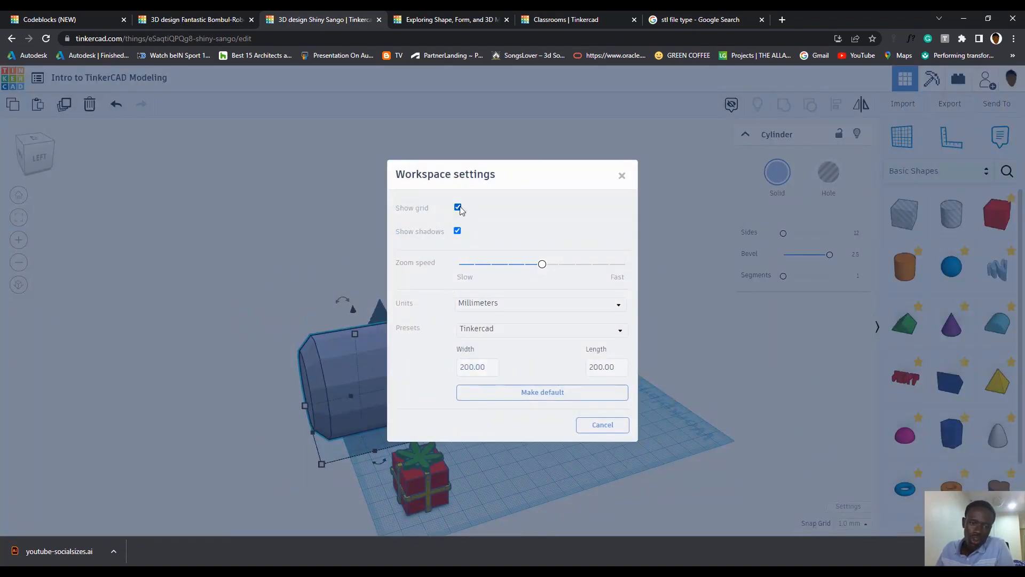
pyautogui.click(593, 434)
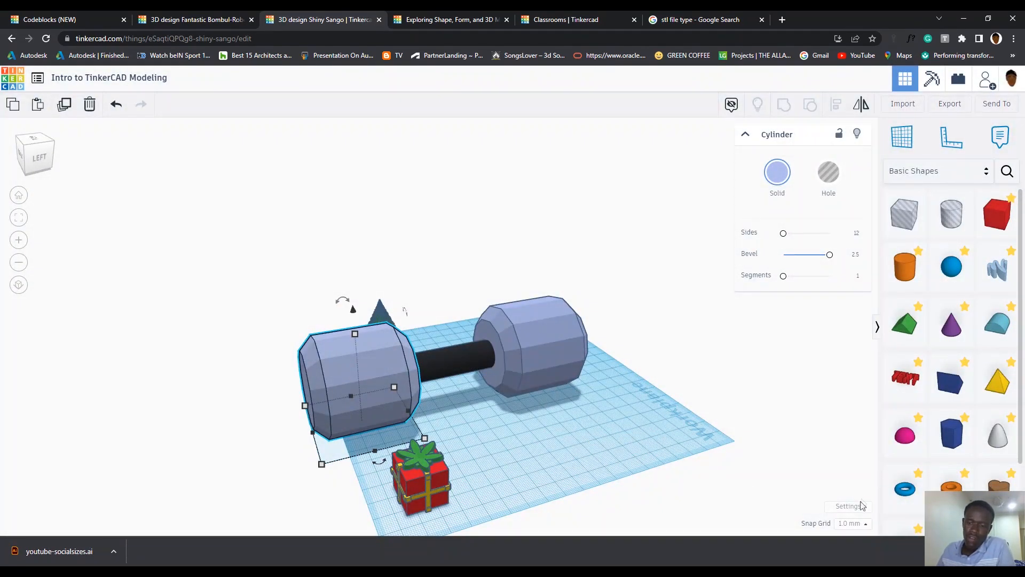
# Step: Make millimeters and the Tinkercad preset the default workspace settings, and leave the settings
pyautogui.click(849, 507)
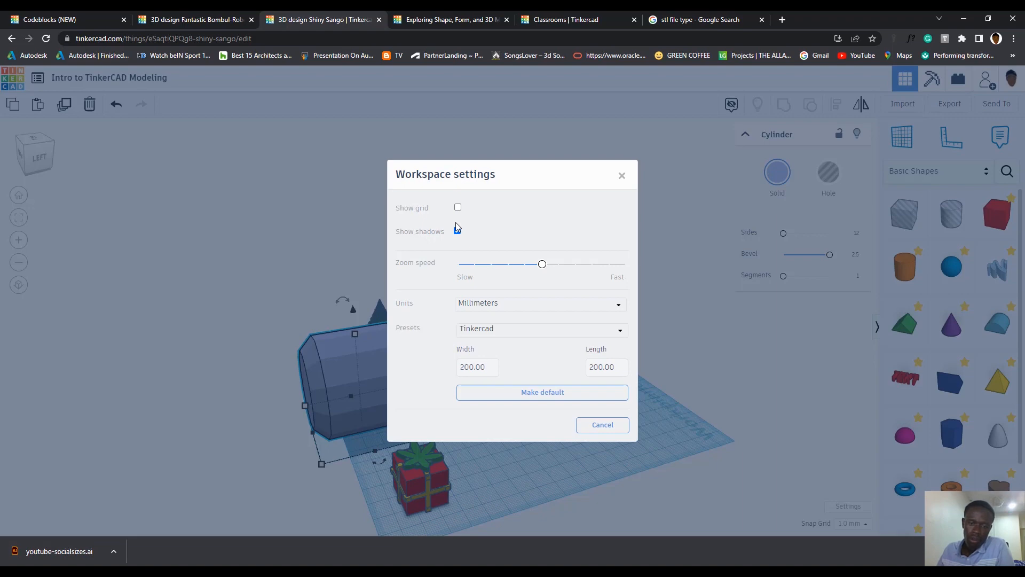
pyautogui.click(490, 392)
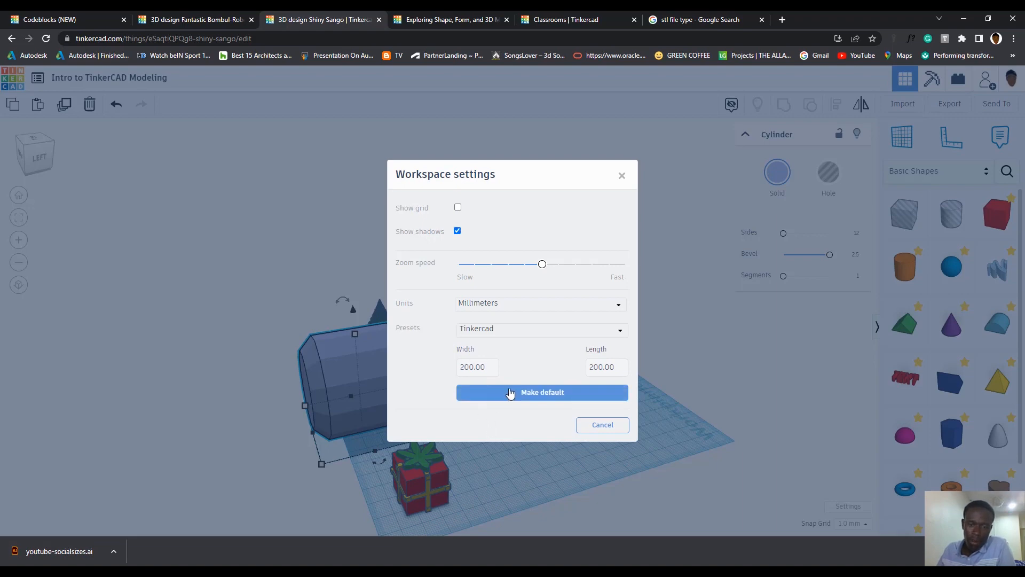
pyautogui.click(592, 427)
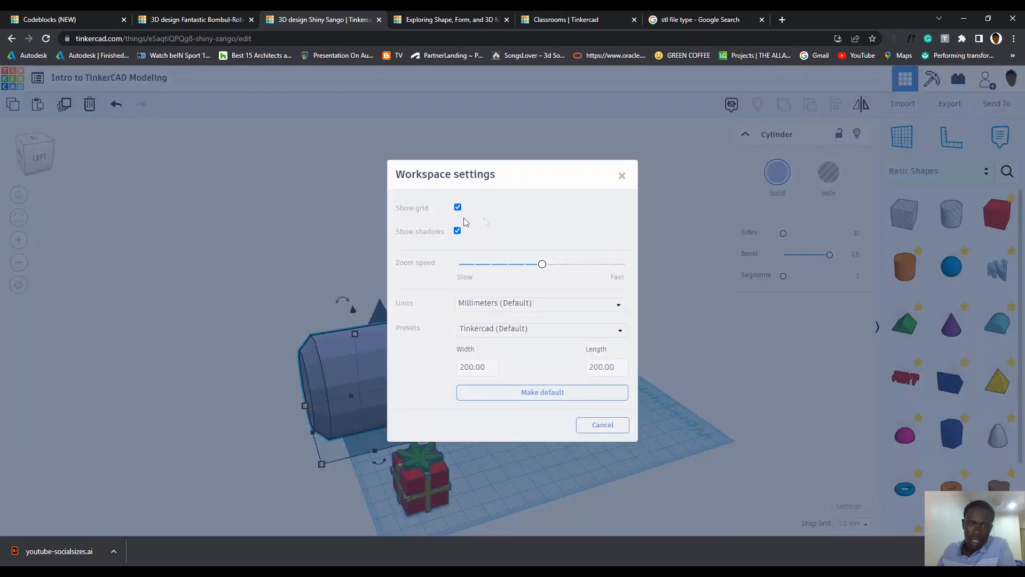
# Step: Try inches as the unit with the Dremel 3D20 preset in the workspace settings, and cancel
pyautogui.click(520, 305)
pyautogui.click(522, 308)
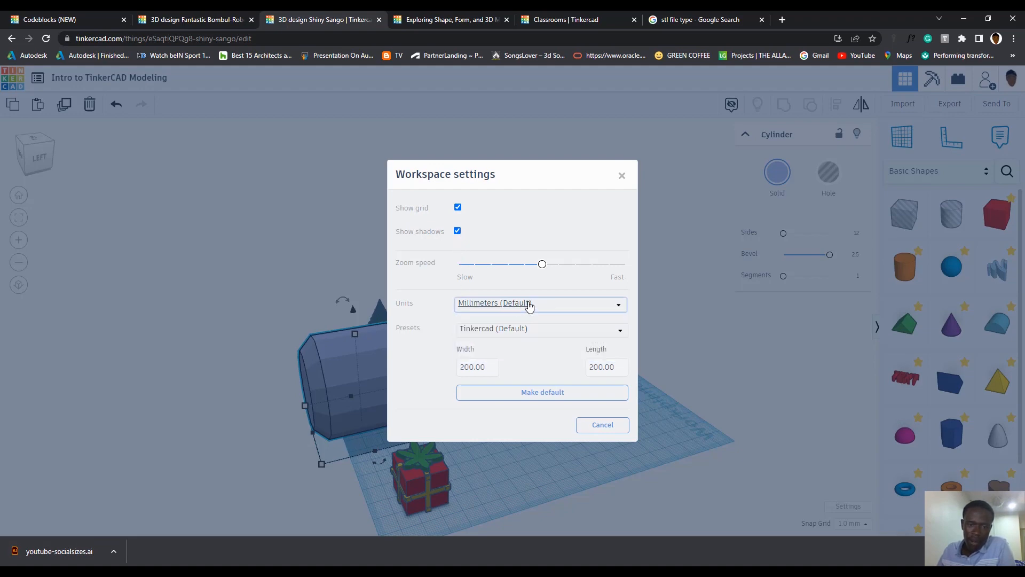
pyautogui.click(528, 305)
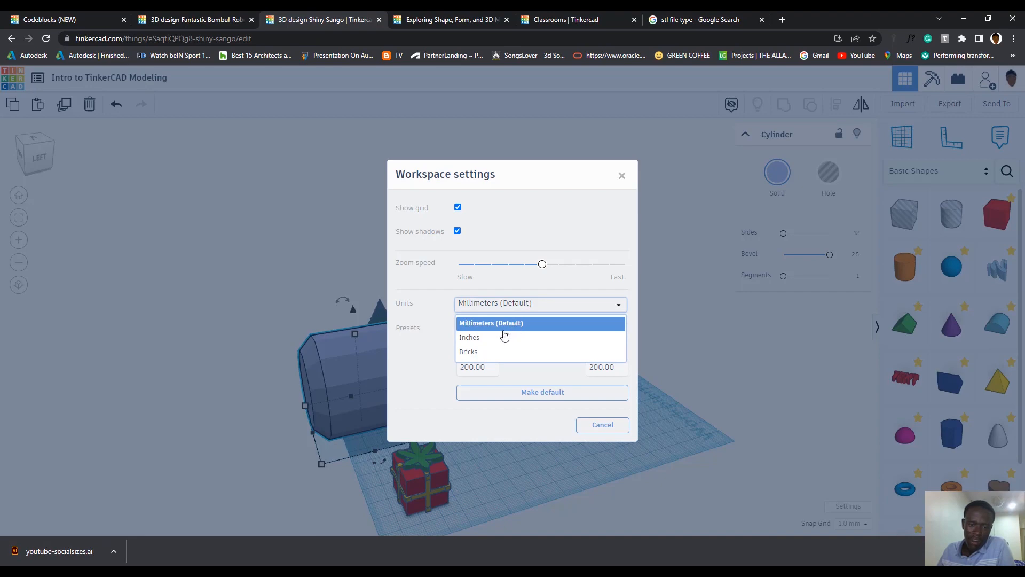
pyautogui.click(482, 338)
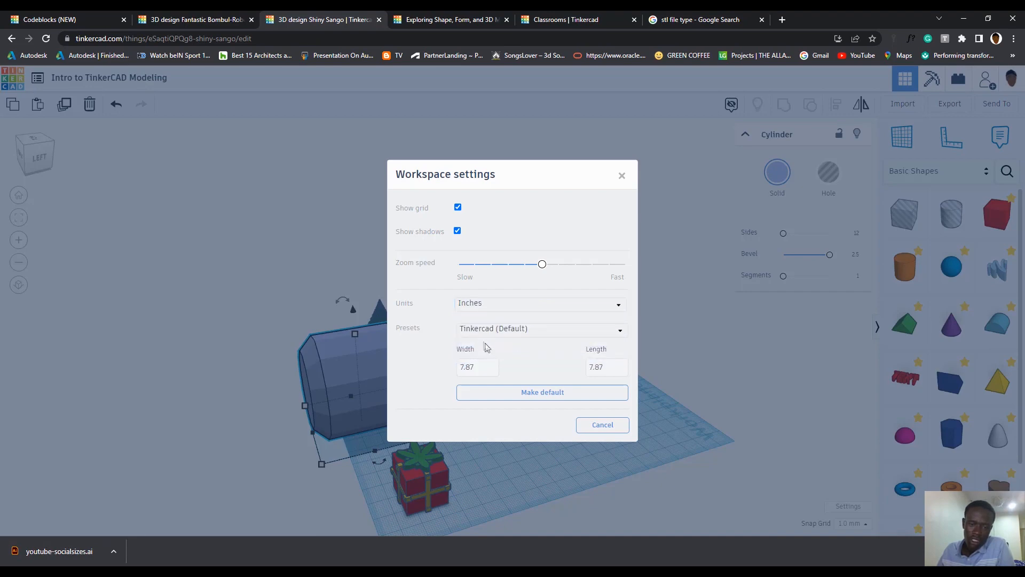
pyautogui.click(523, 330)
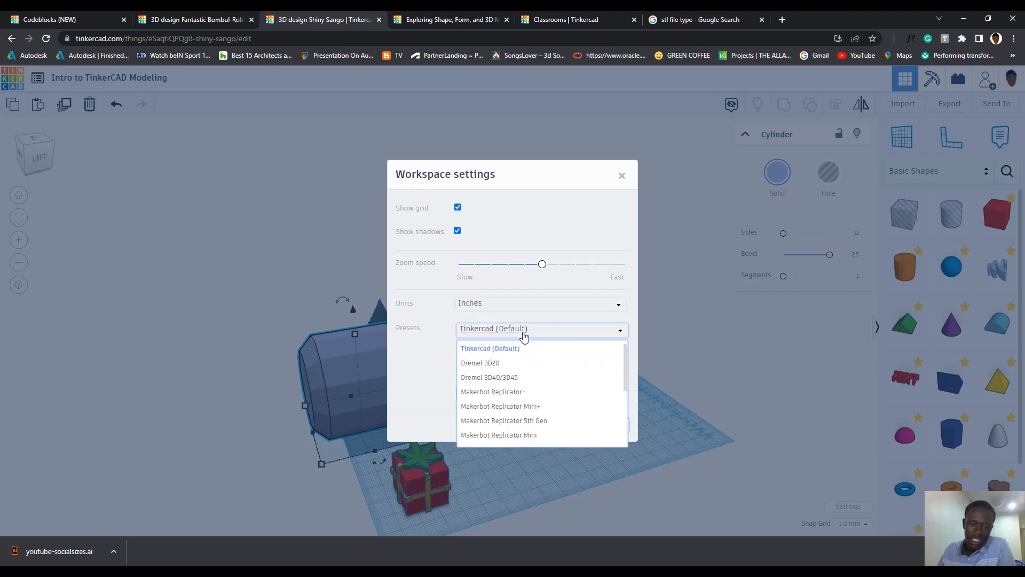
pyautogui.click(505, 364)
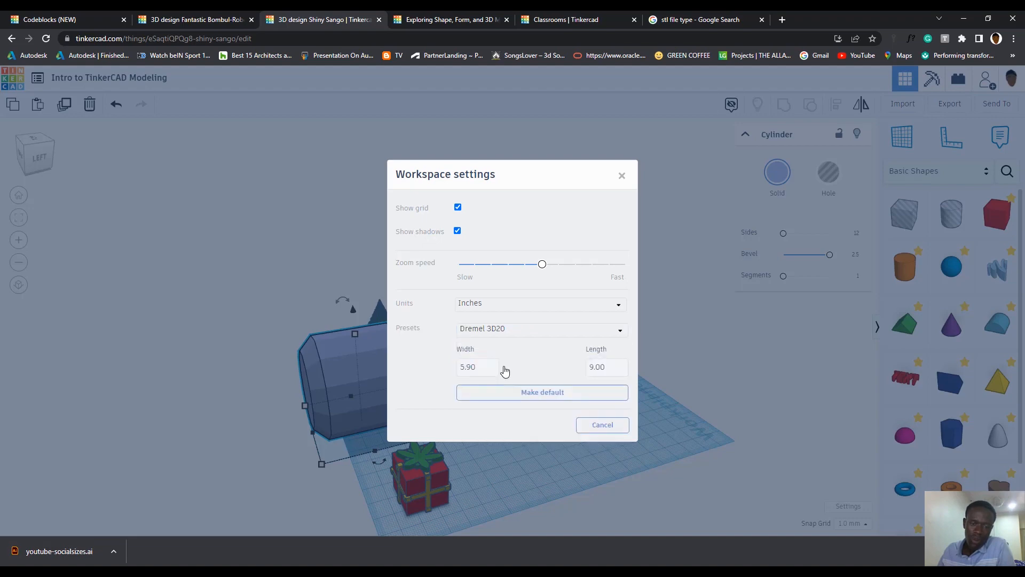
pyautogui.click(601, 426)
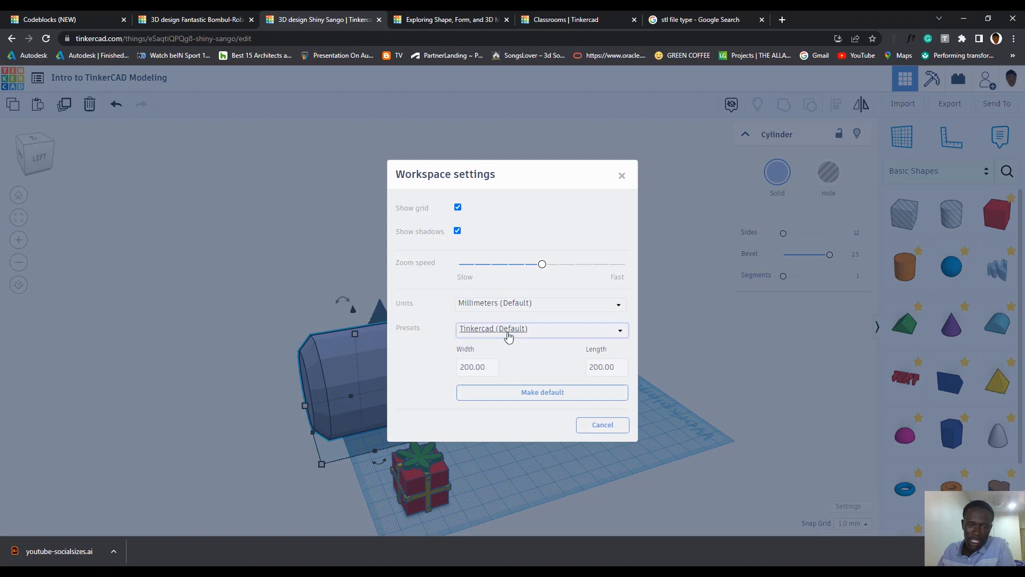
# Step: Make the Makerbot Replicator Mini preset the workspace default, and cancel out of the settings
pyautogui.click(508, 329)
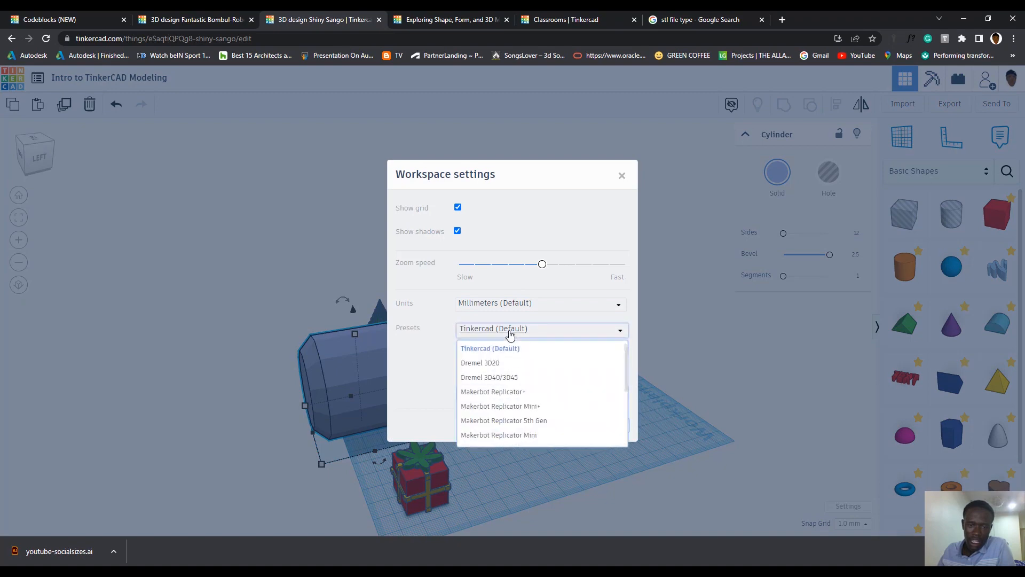
pyautogui.click(502, 437)
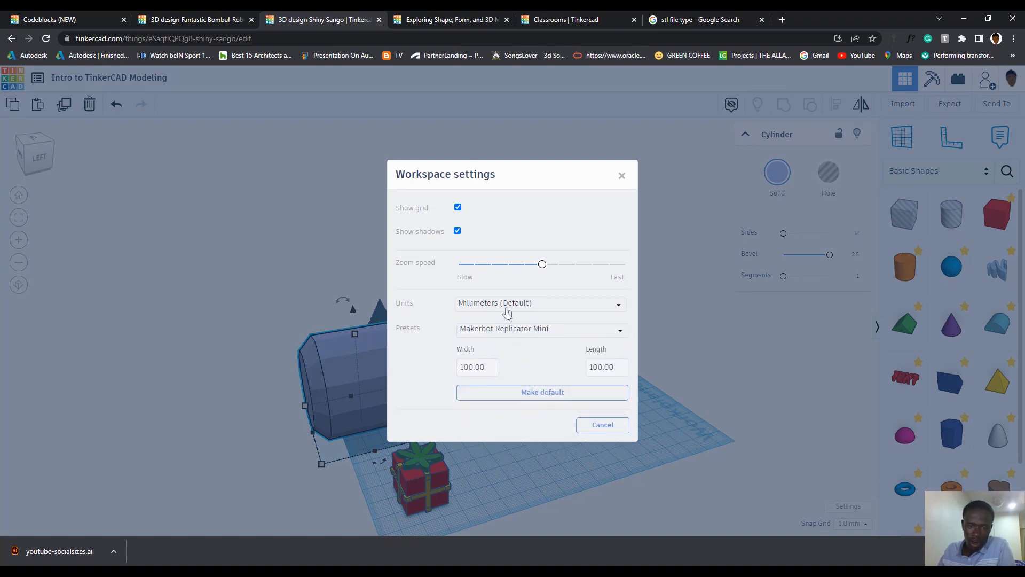
pyautogui.click(523, 393)
pyautogui.click(602, 426)
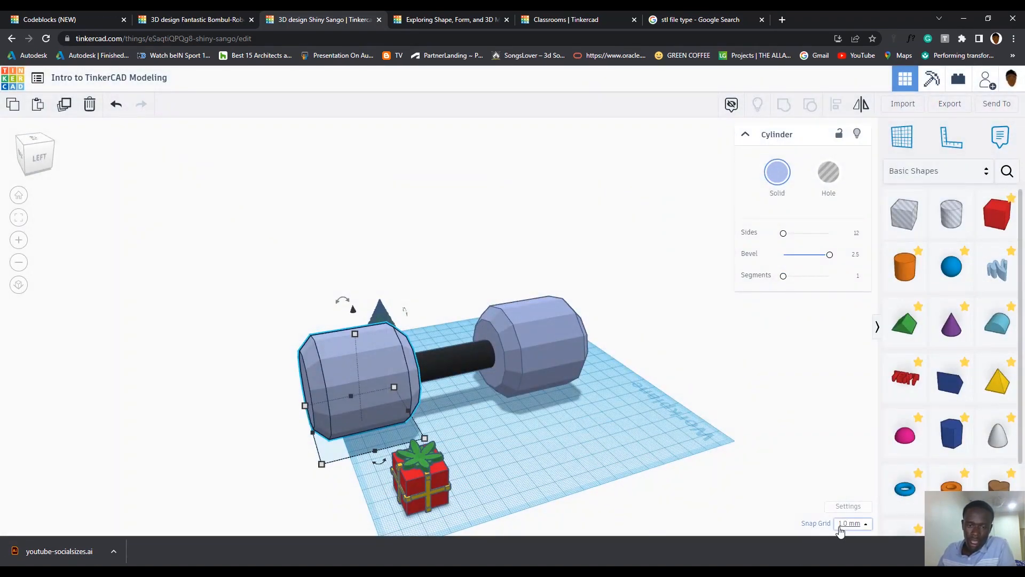
# Step: Look through the snap grid options and try the Makerbot Replicator Mini+ preset in the workspace settings
pyautogui.click(843, 528)
pyautogui.click(844, 527)
pyautogui.click(840, 506)
pyautogui.click(532, 305)
pyautogui.click(517, 327)
pyautogui.click(518, 329)
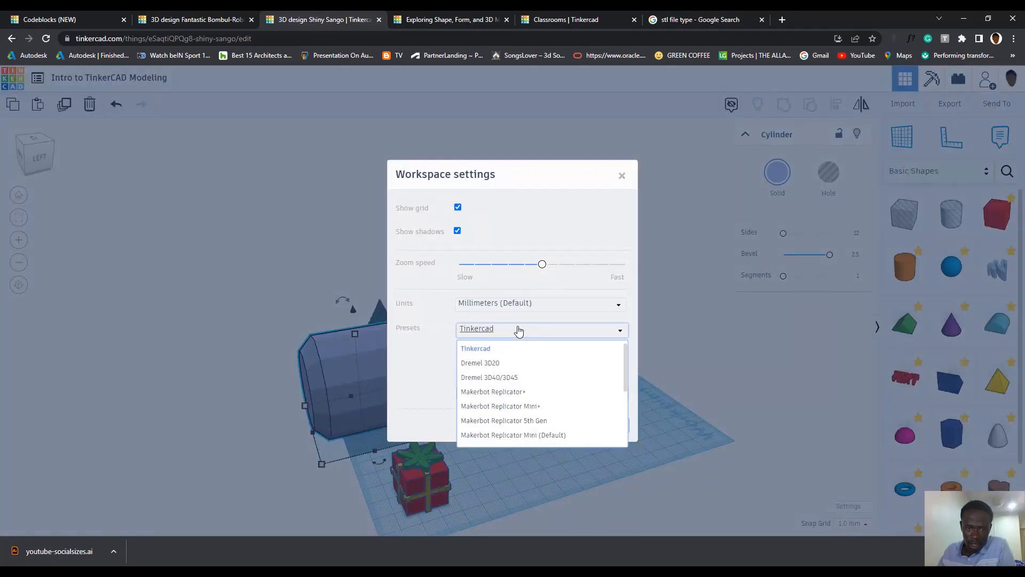
pyautogui.click(493, 406)
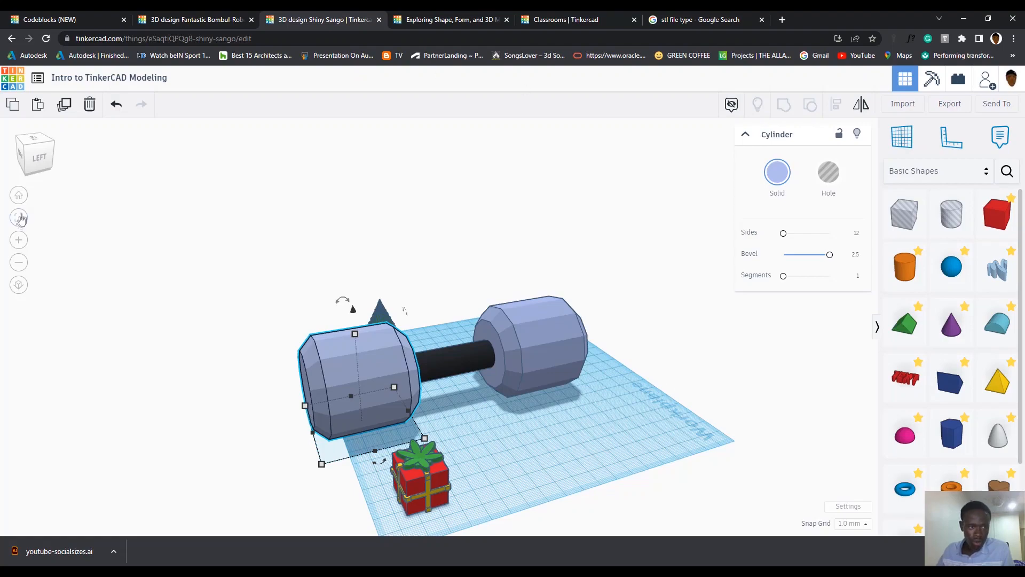
# Step: Return to the home view and delete all shapes from the workplane, including the dumbbell, gift box and tree
pyautogui.click(19, 194)
pyautogui.moveTo(130, 139); pyautogui.dragTo(595, 373)
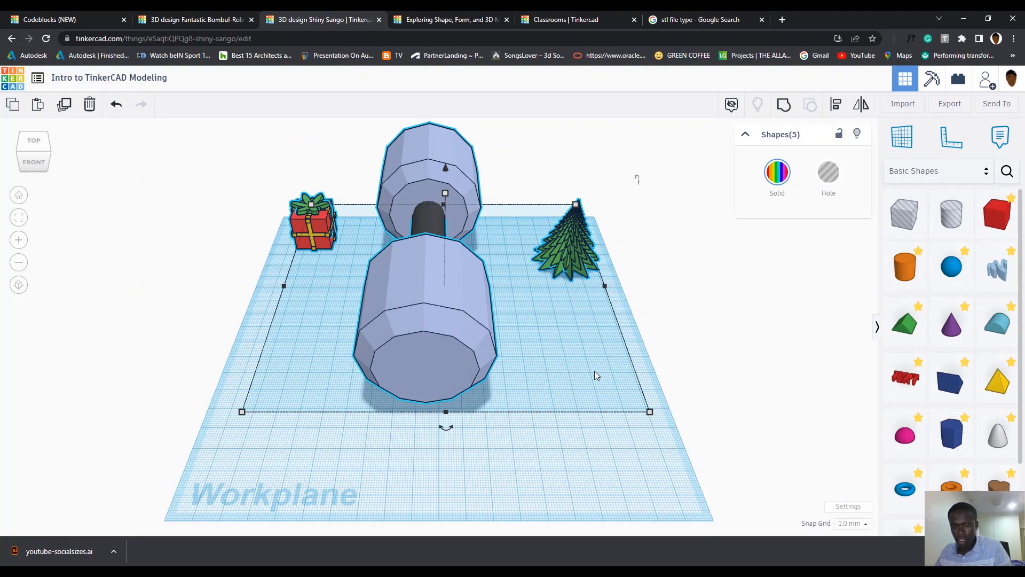
pyautogui.press('Delete')
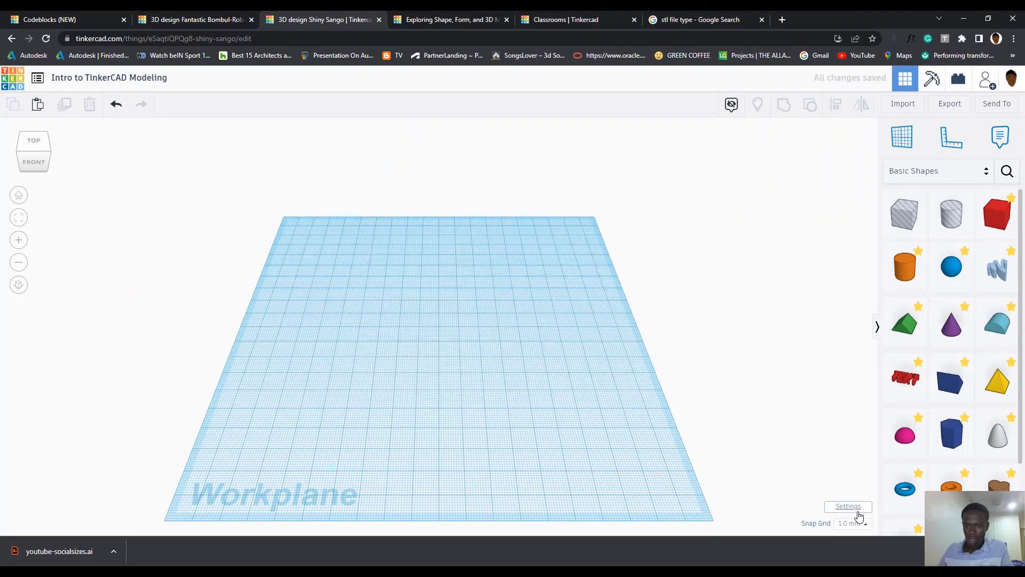
# Step: Try turning off the grid and shadows in the workspace settings, and review the unit and snap grid options
pyautogui.click(838, 505)
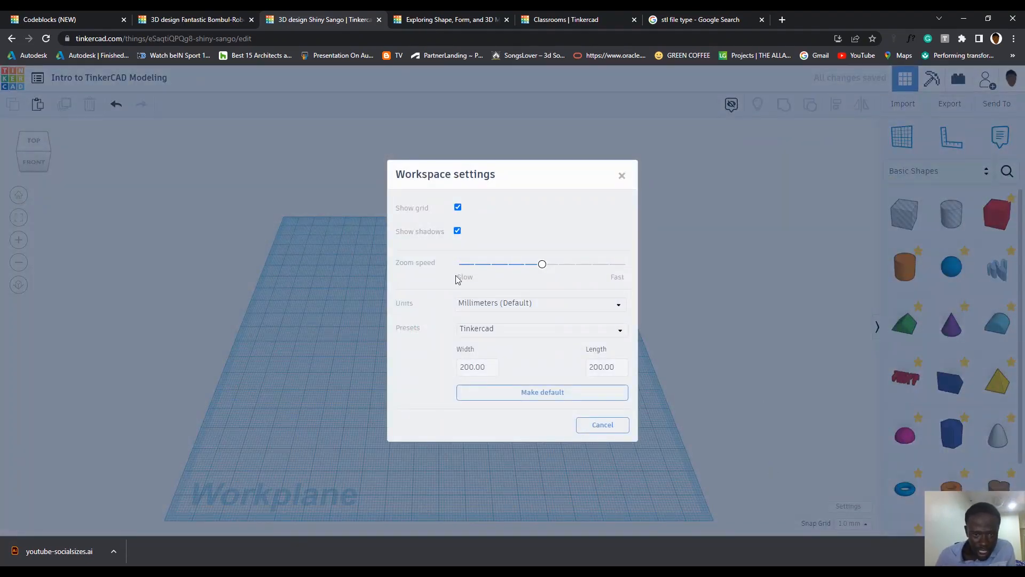
pyautogui.moveTo(541, 267)
pyautogui.mouseDown()
pyautogui.moveTo(611, 267)
pyautogui.moveTo(539, 270)
pyautogui.mouseUp()
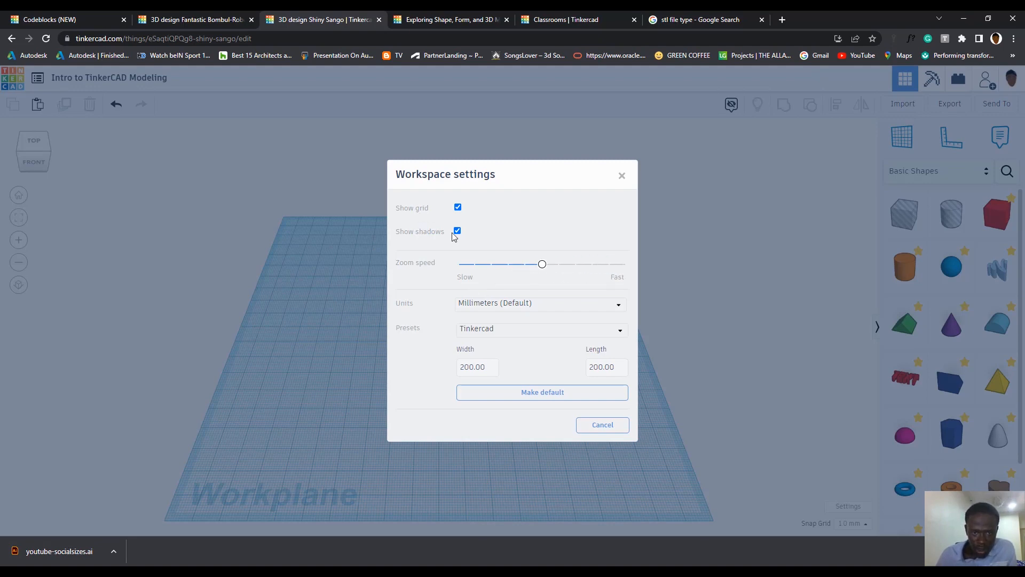
pyautogui.click(458, 208)
pyautogui.click(502, 310)
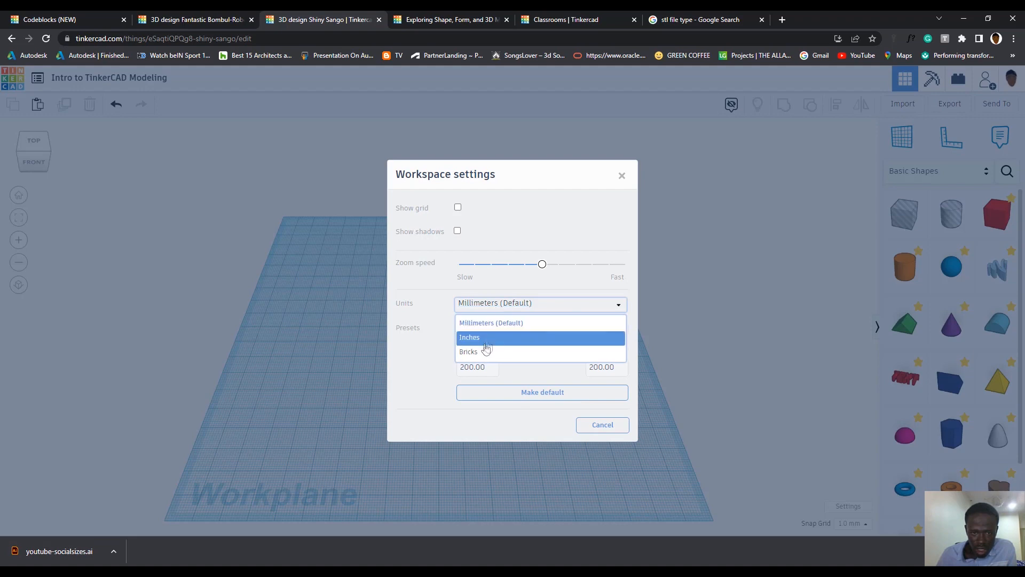
pyautogui.click(460, 219)
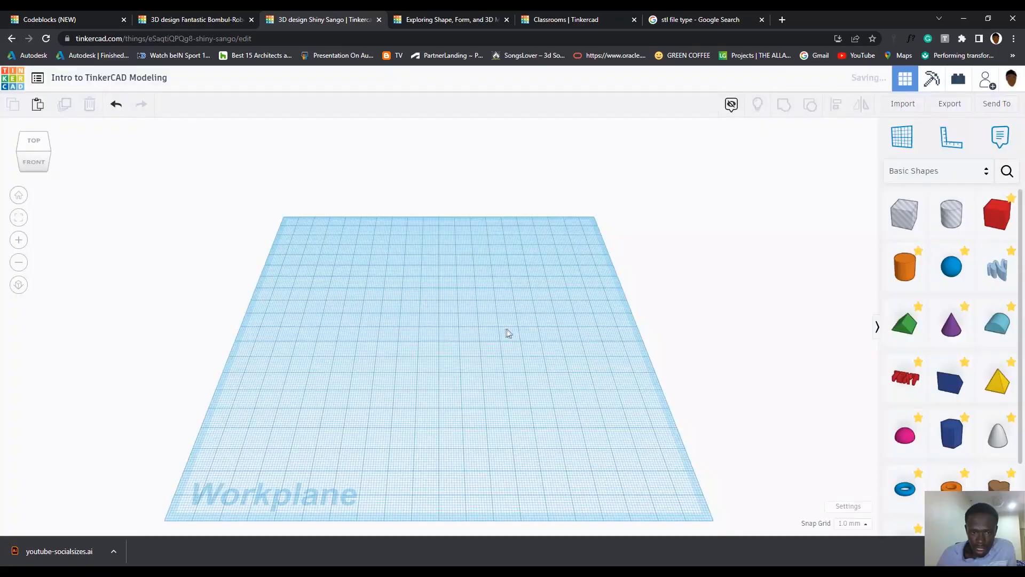
pyautogui.click(850, 524)
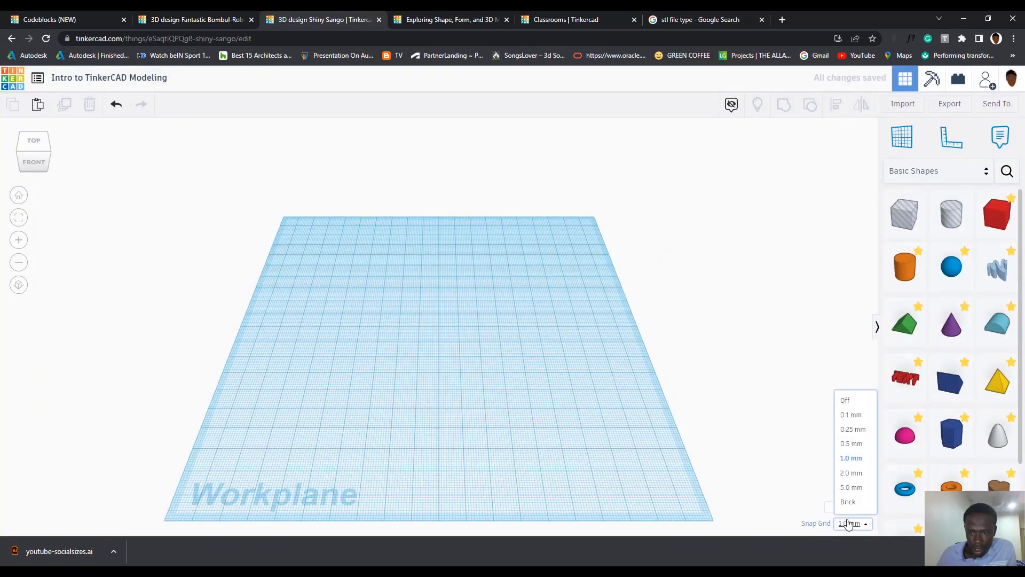
pyautogui.click(848, 523)
# Step: Apply the Makerbot Replicator 2 preset to the workplane and make it the default
pyautogui.click(849, 505)
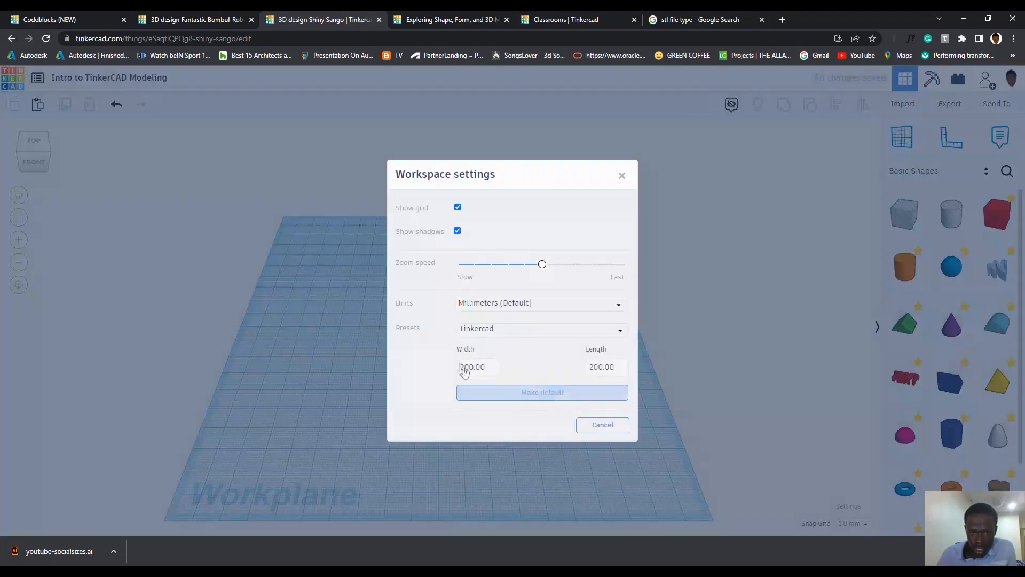
pyautogui.click(504, 332)
pyautogui.scroll(-3, 504, 422)
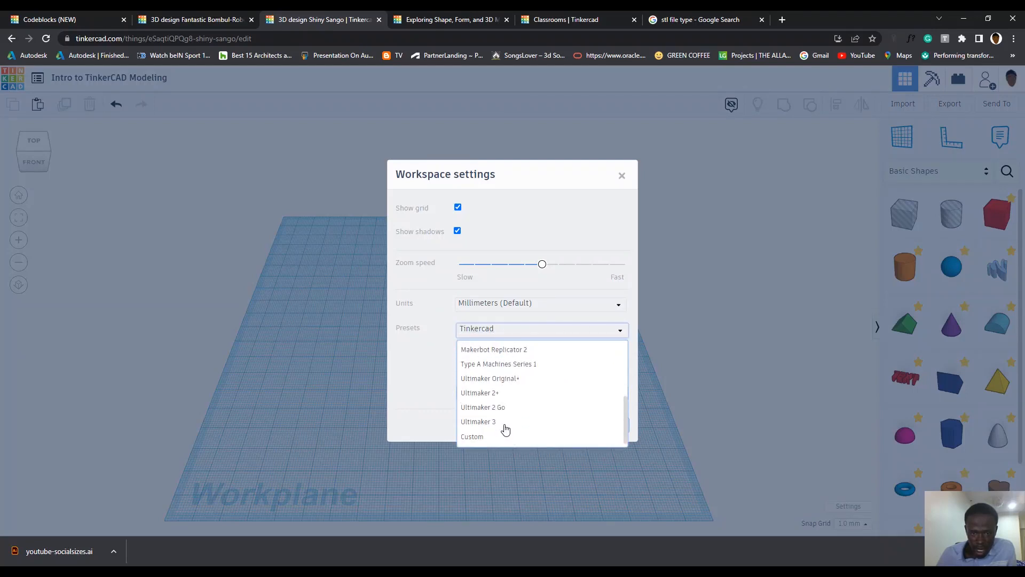
pyautogui.click(504, 351)
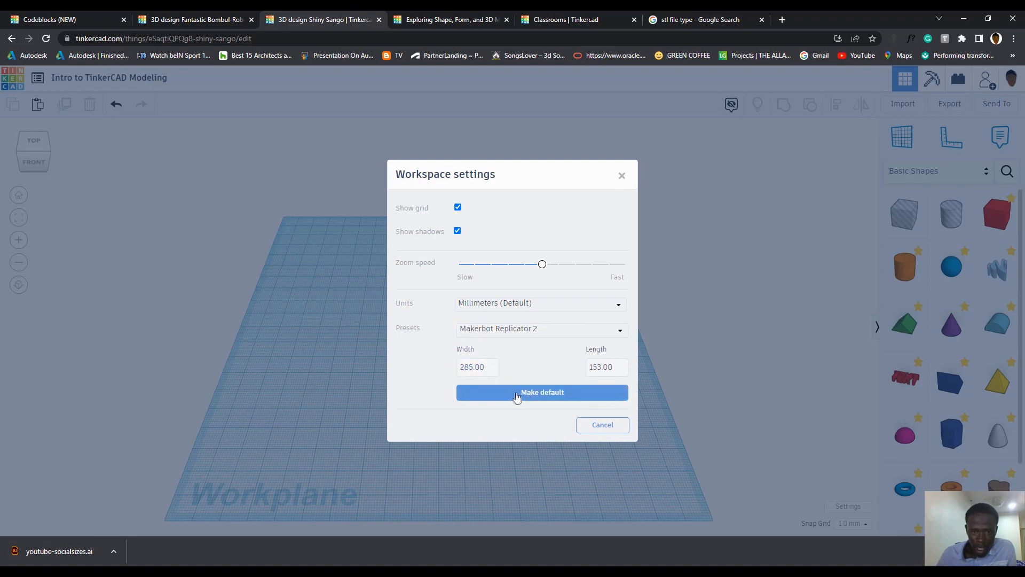
pyautogui.click(505, 393)
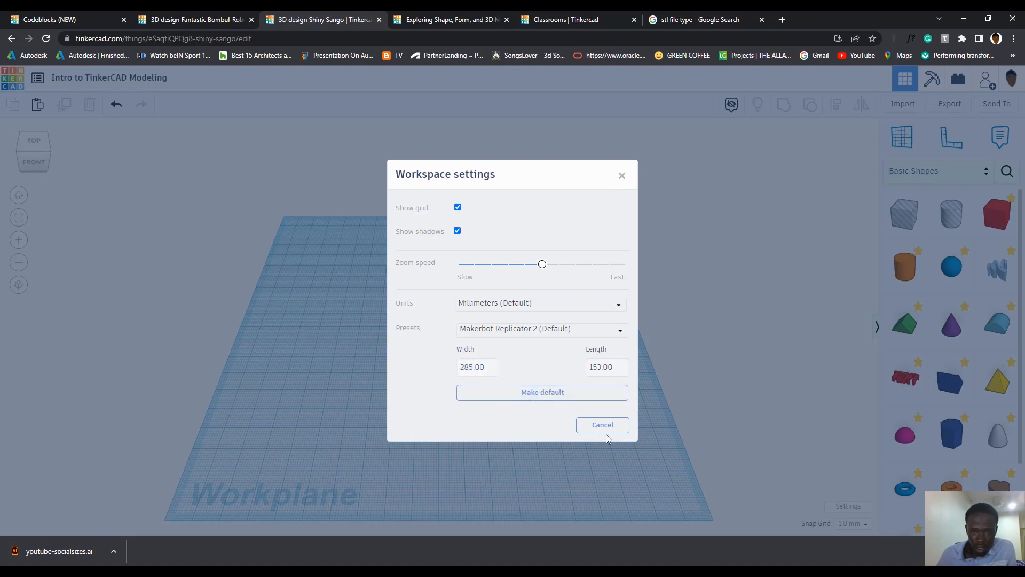
pyautogui.click(621, 175)
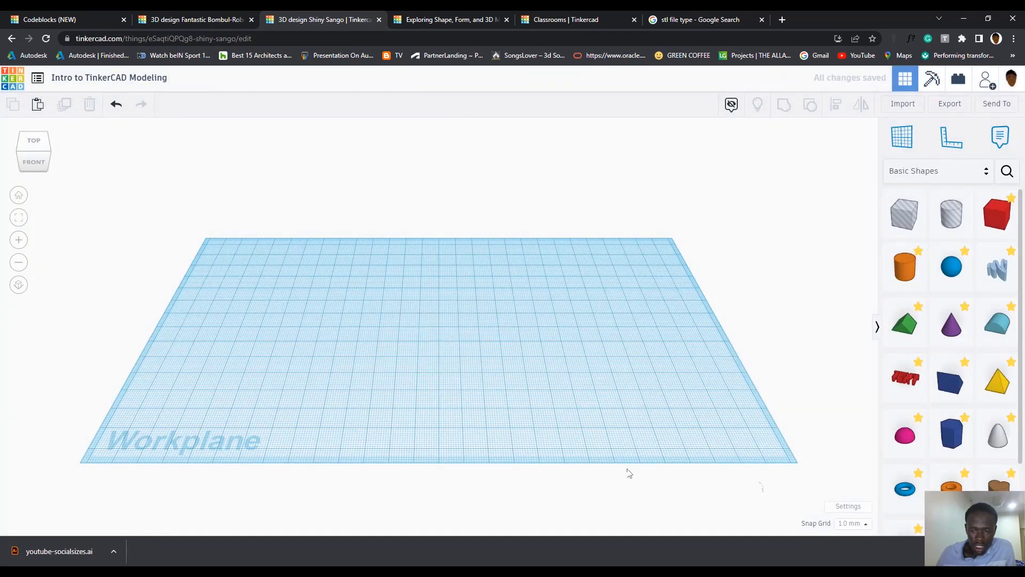
# Step: Change the workplane preset to Dremel 3D20 and apply it
pyautogui.click(848, 506)
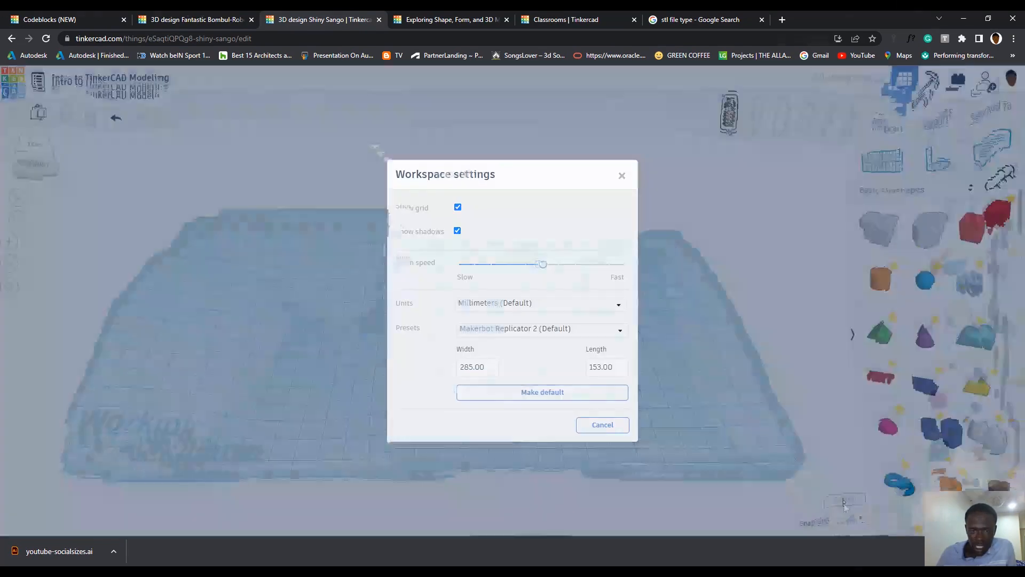
pyautogui.click(539, 329)
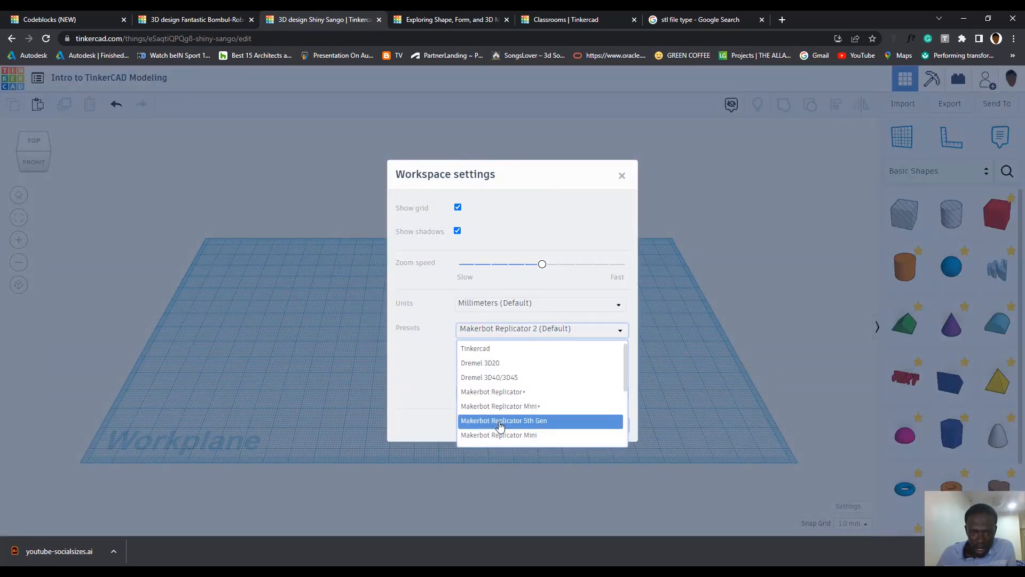
pyautogui.click(508, 364)
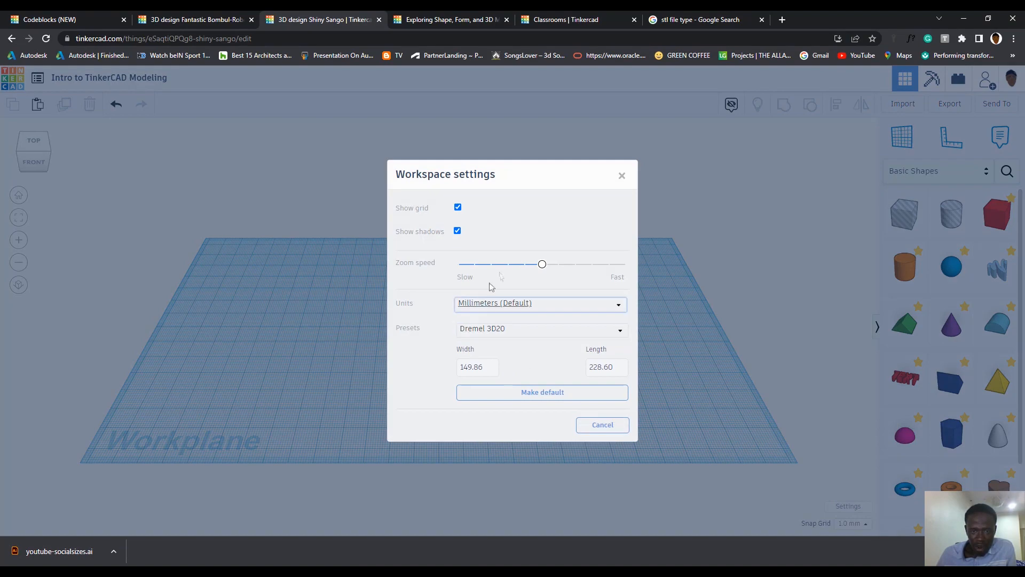
pyautogui.click(622, 175)
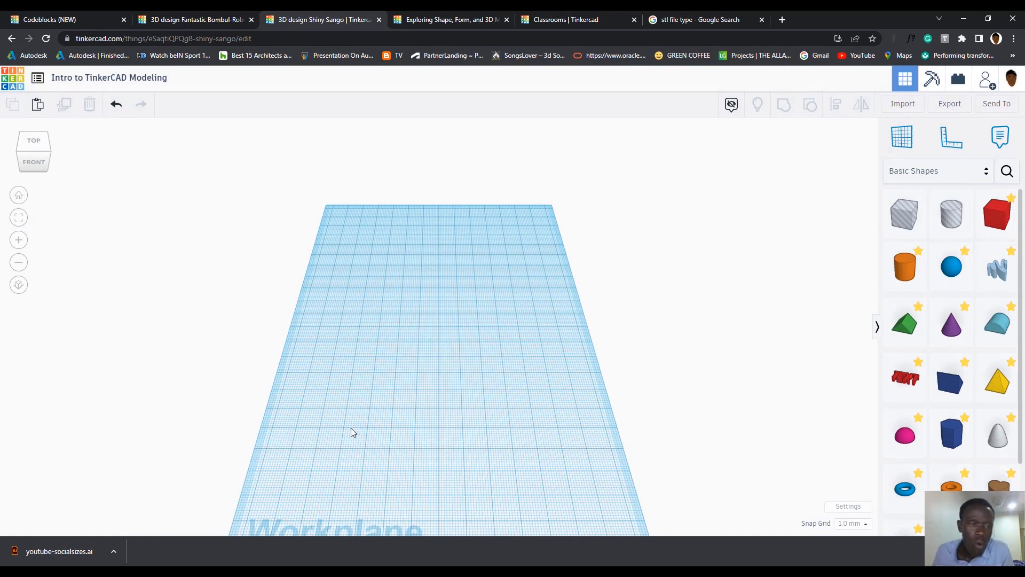
# Step: Choose the Tinkercad preset in the workspace settings, with millimeters as the unit
pyautogui.click(842, 511)
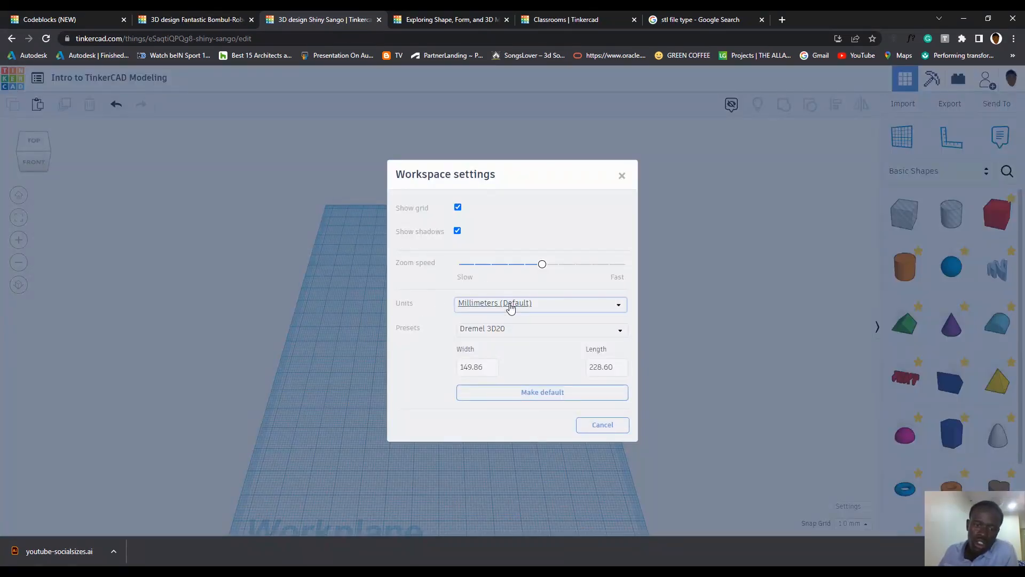
pyautogui.click(510, 305)
pyautogui.click(516, 323)
pyautogui.click(514, 335)
pyautogui.click(487, 348)
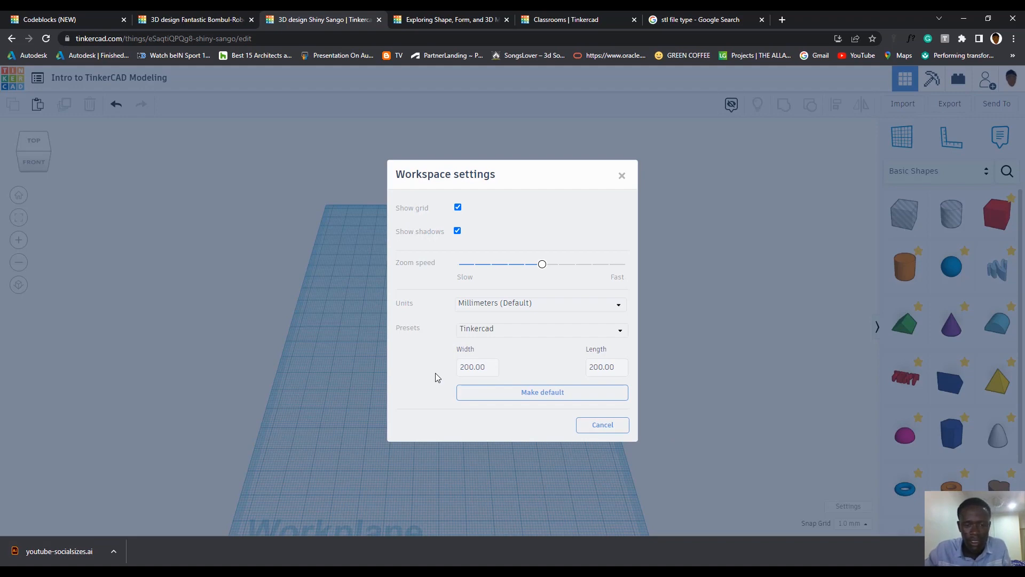
# Step: Set a custom workplane size of 700 mm width and 300 mm length, make it the default, and close the workspace settings
pyautogui.click(493, 367)
pyautogui.doubleClick(494, 366)
pyautogui.write('700')
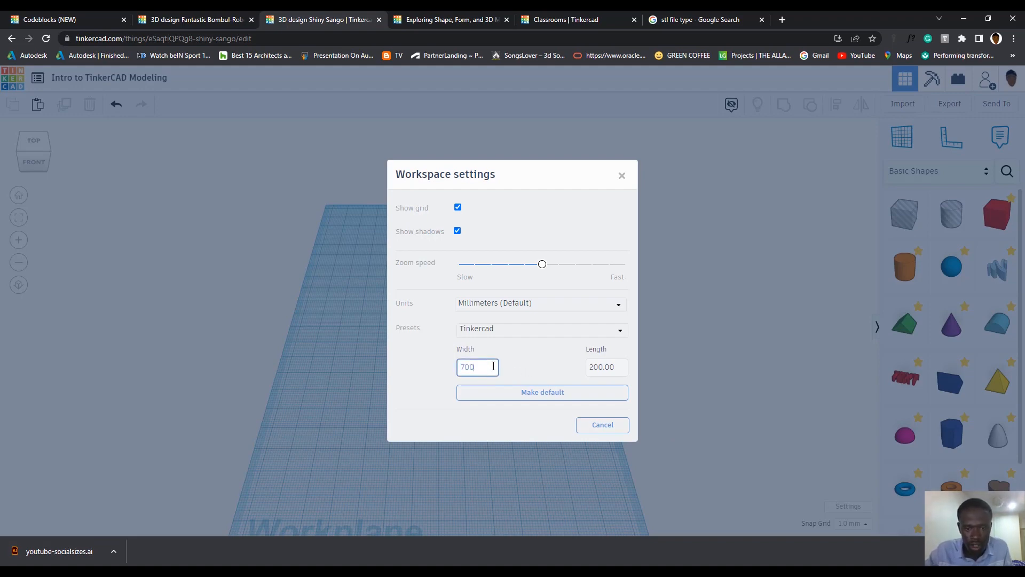
pyautogui.press('Tab')
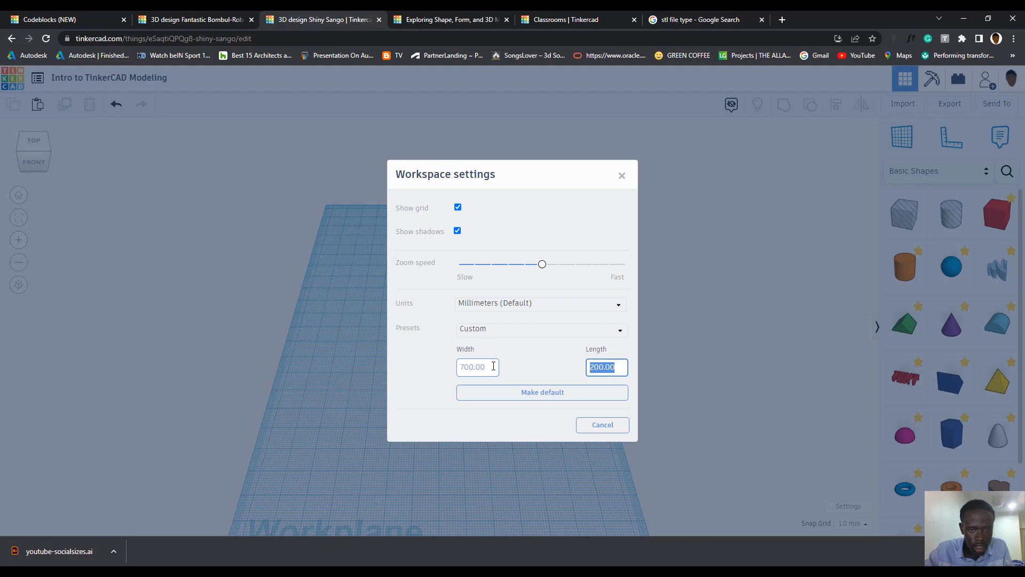
pyautogui.write('300')
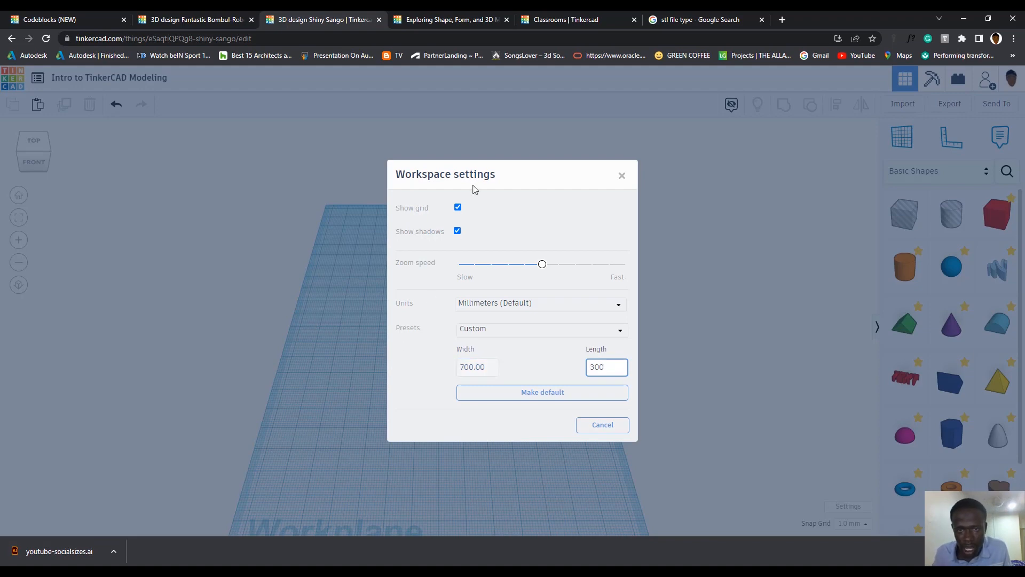
pyautogui.click(551, 394)
pyautogui.click(621, 176)
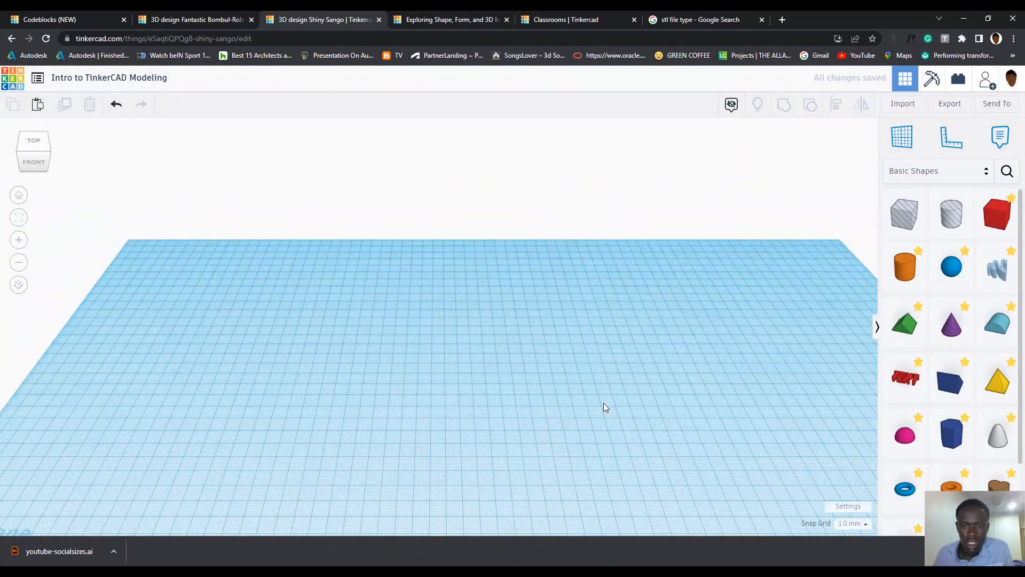
# Step: Inspect the resized workplane from low and raised angles, then return to the home view with the full plane's depth in frame
pyautogui.scroll(-3, 602, 408)
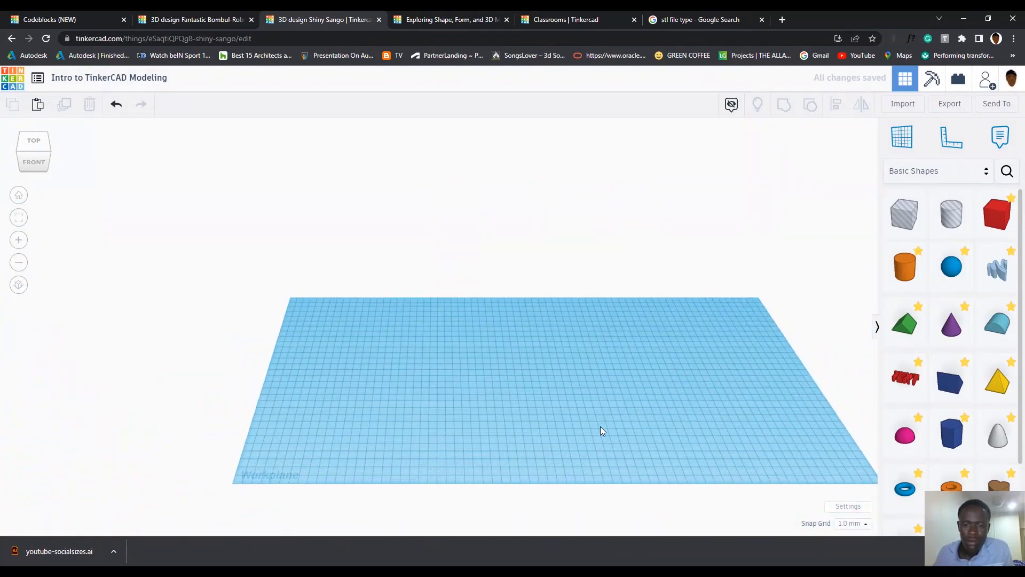
pyautogui.moveTo(602, 443); pyautogui.dragTo(647, 454, button='right')
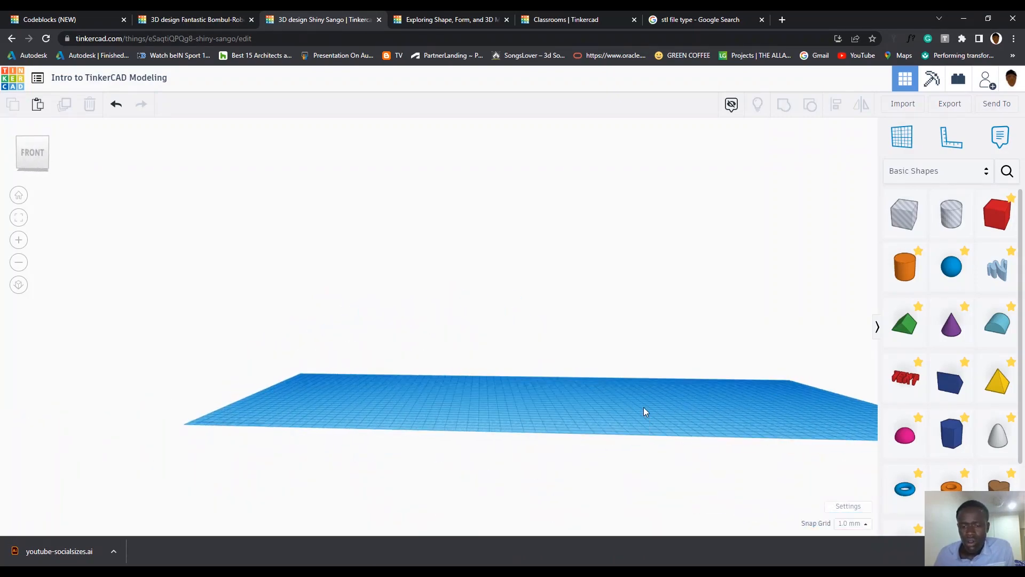
pyautogui.moveTo(643, 410); pyautogui.dragTo(643, 463, button='right')
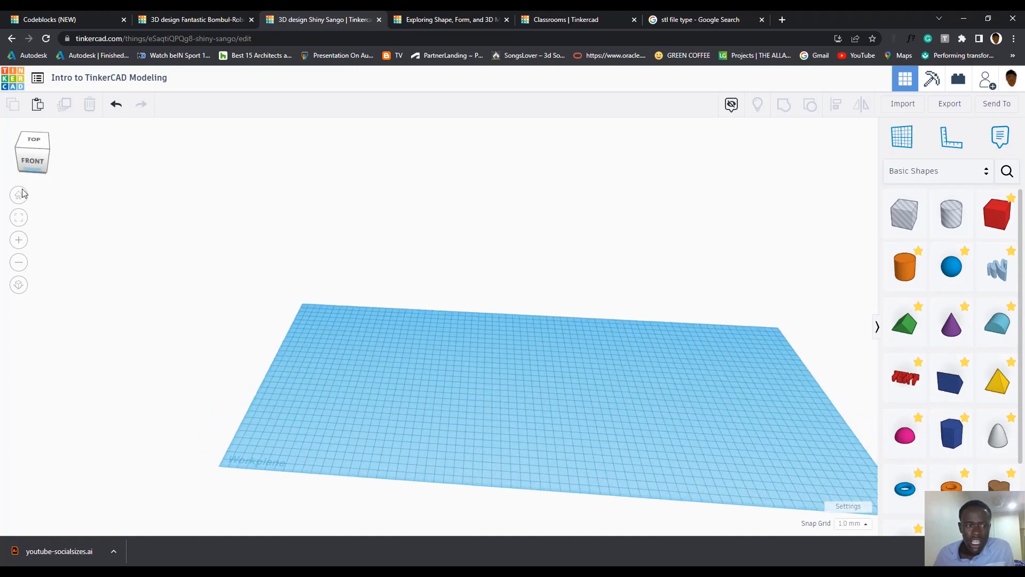
pyautogui.click(19, 196)
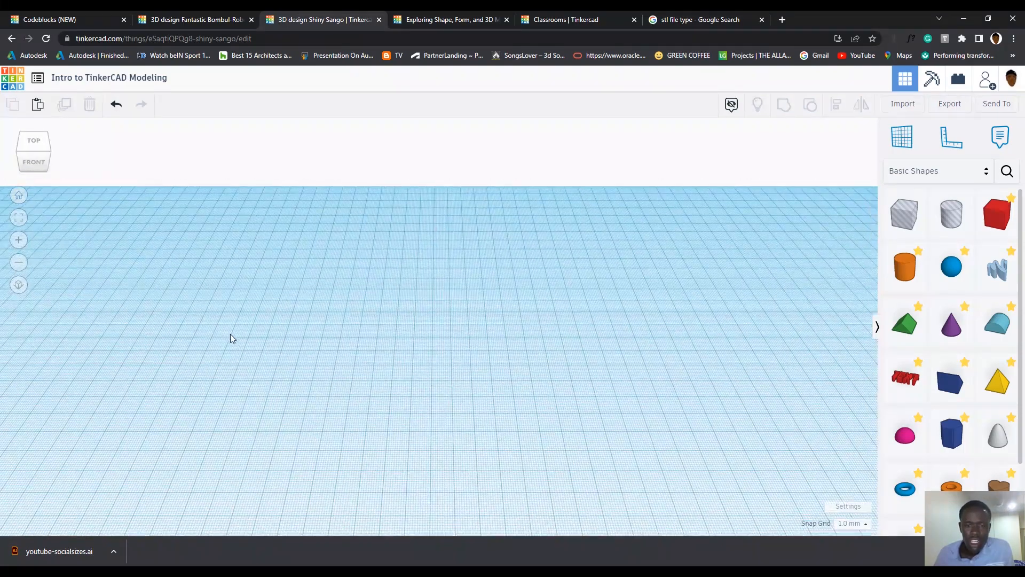
pyautogui.scroll(-5, 240, 344)
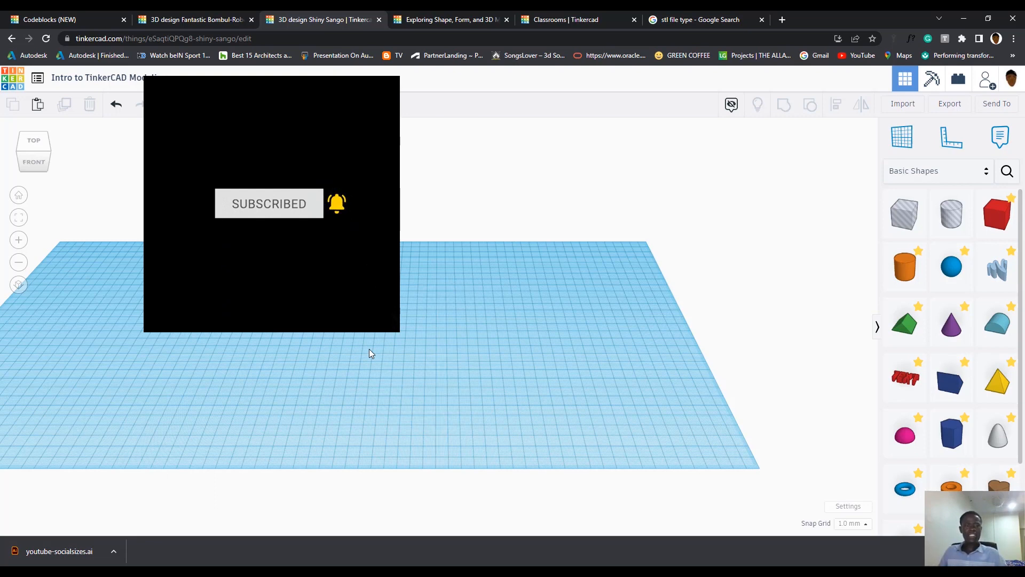
# Step: Show the columned temple model in the Fantastic Bombul-Robo design, comparing it with the empty Intro to TinkerCAD Modeling workplane
pyautogui.click(174, 24)
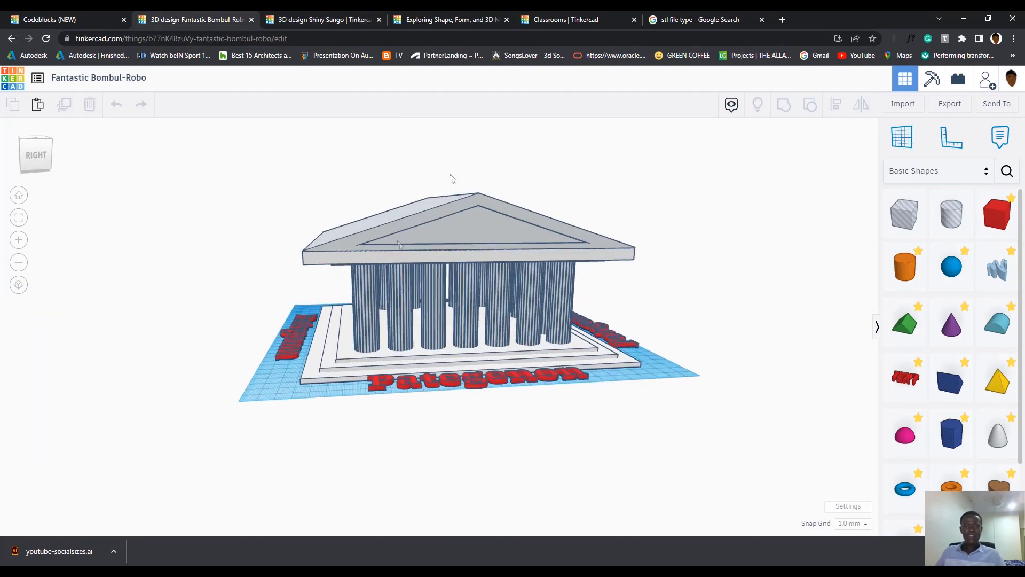
pyautogui.click(347, 21)
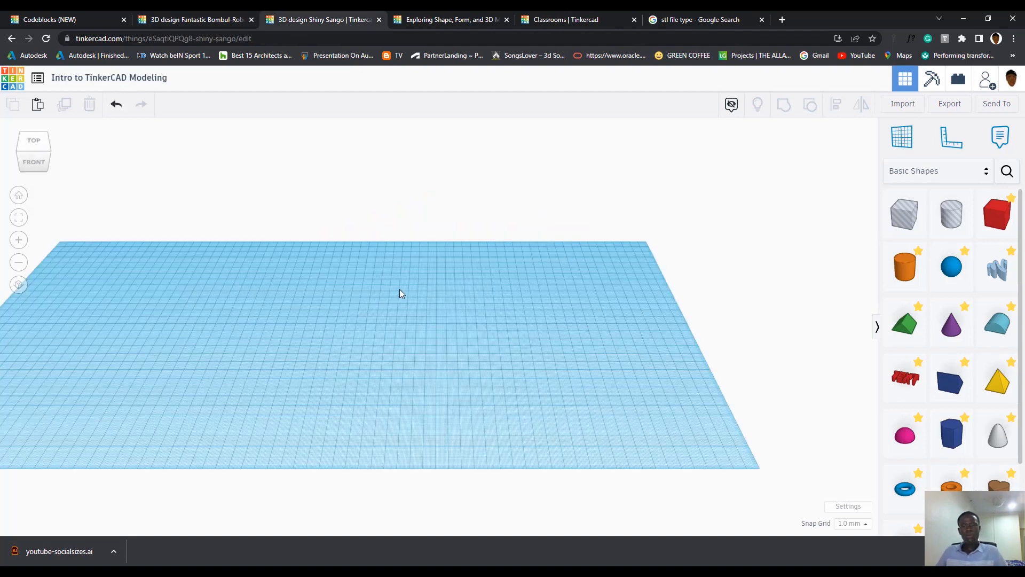
pyautogui.click(204, 20)
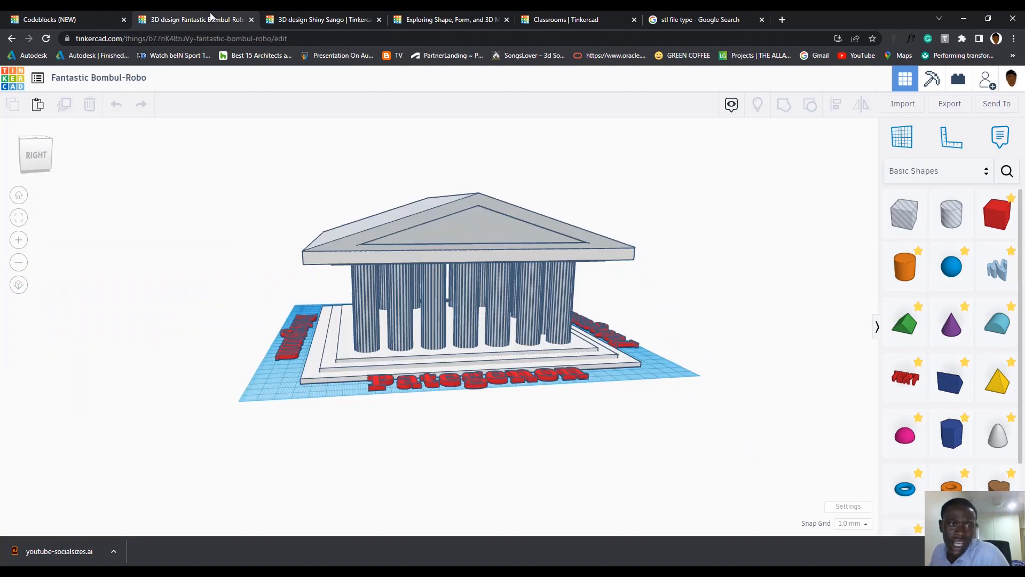